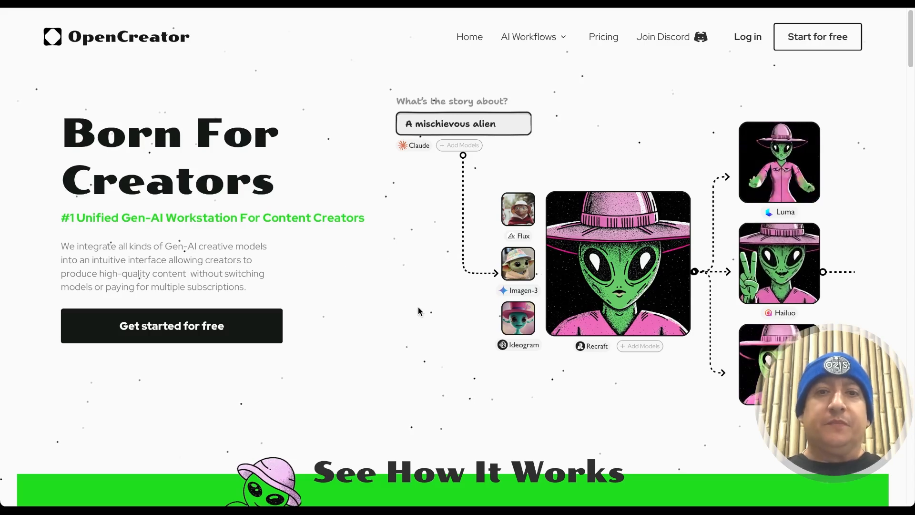
Review the OpenCreator landing page's introduction, How It Works demo, supported AI models and workflow templates.
scroll(419, 311, down, 1)
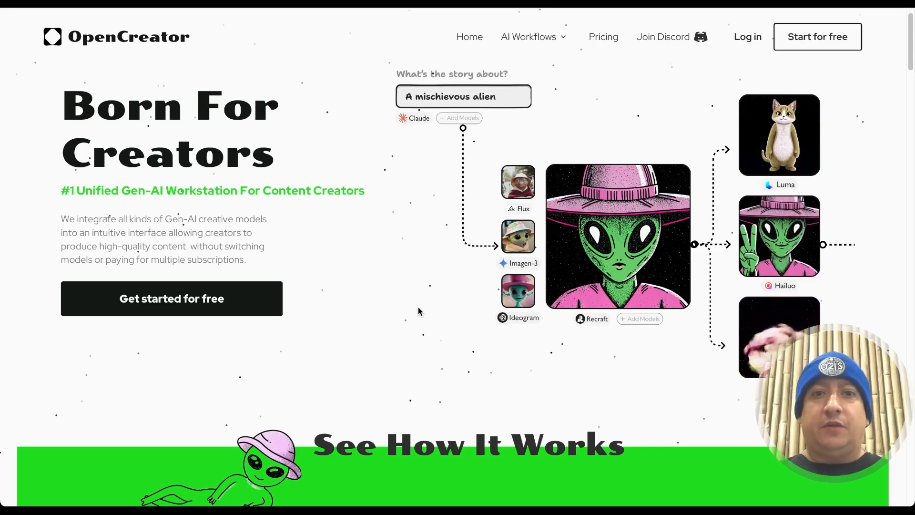
scroll(418, 373, down, 2)
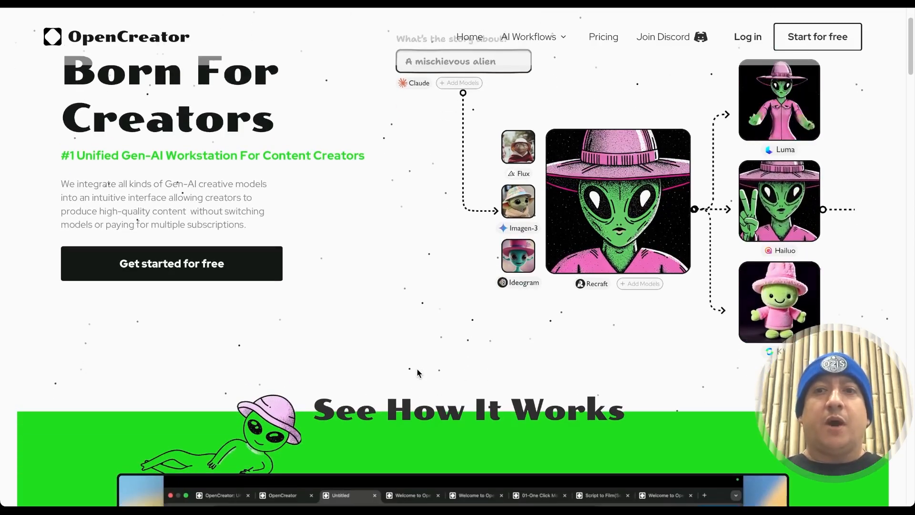
scroll(418, 372, down, 2)
scroll(418, 369, down, 12)
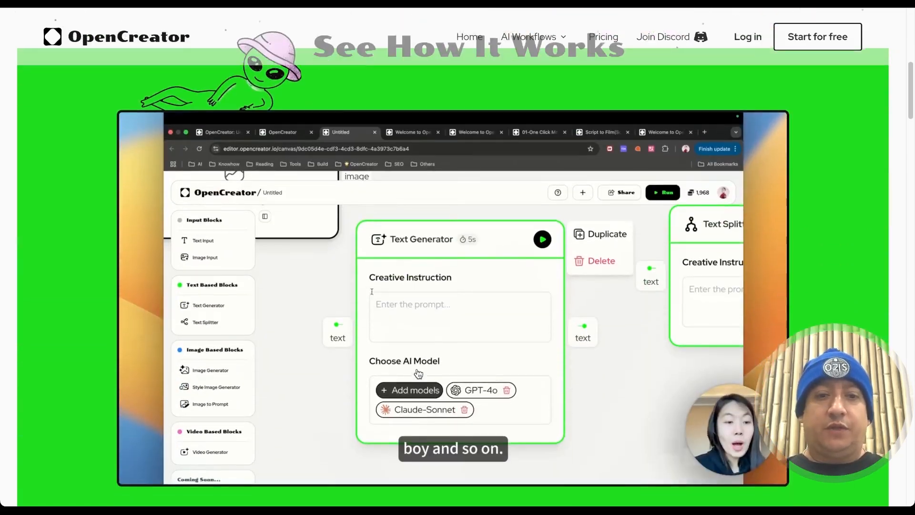
scroll(417, 369, down, 3)
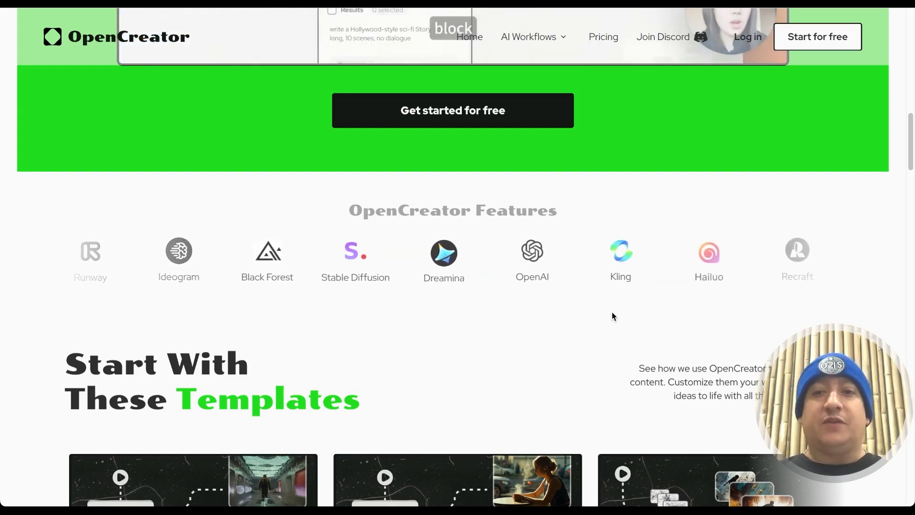
scroll(611, 315, down, 1)
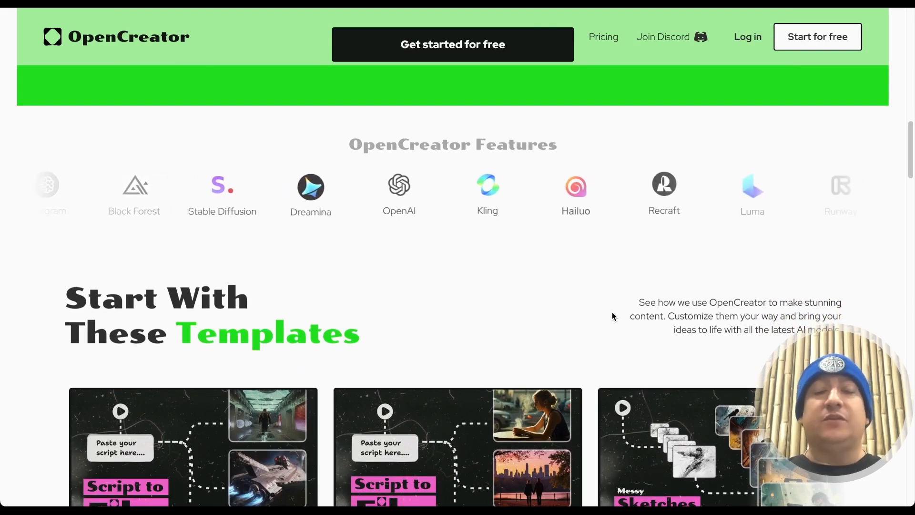
scroll(614, 316, down, 2)
scroll(614, 316, down, 2)
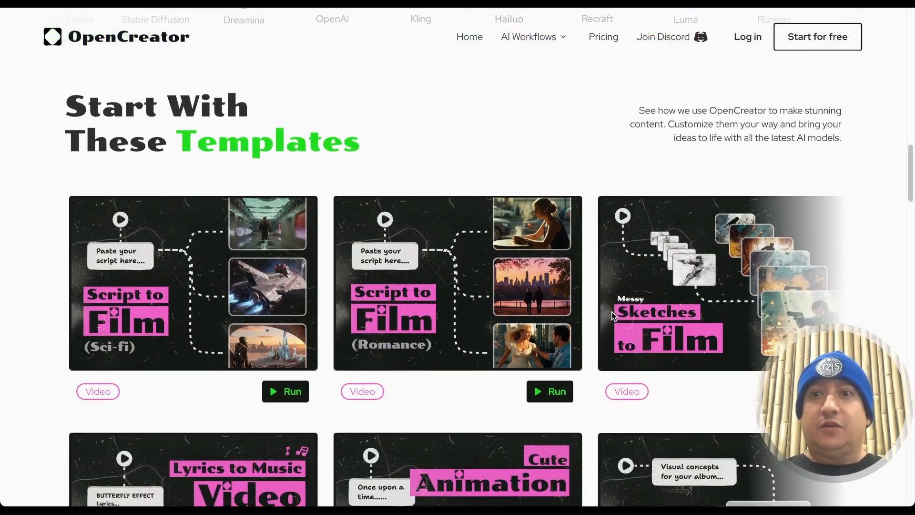
scroll(614, 316, up, 1)
scroll(614, 316, up, 4)
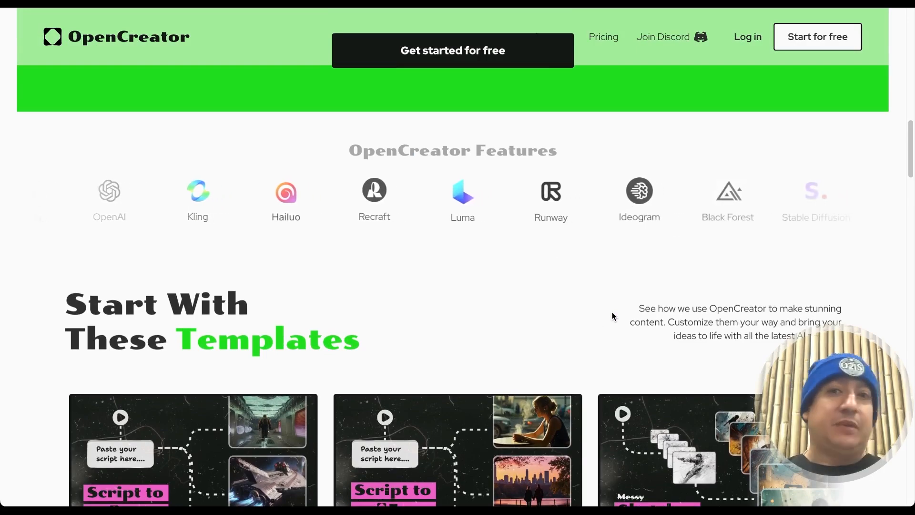
scroll(612, 314, down, 1)
scroll(612, 316, down, 15)
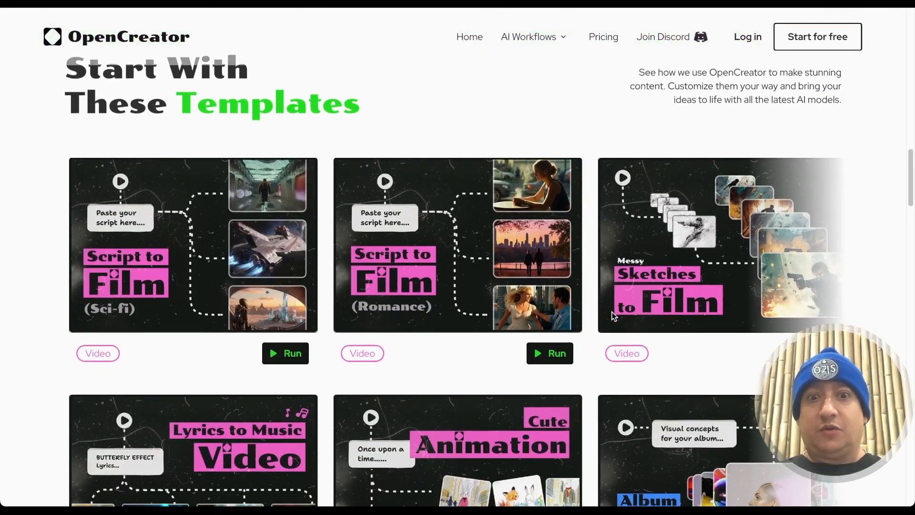
Examine the landing page's benefit sections, including Seriously Great Content in Minutes and Pay as You Go.
scroll(612, 311, down, 6)
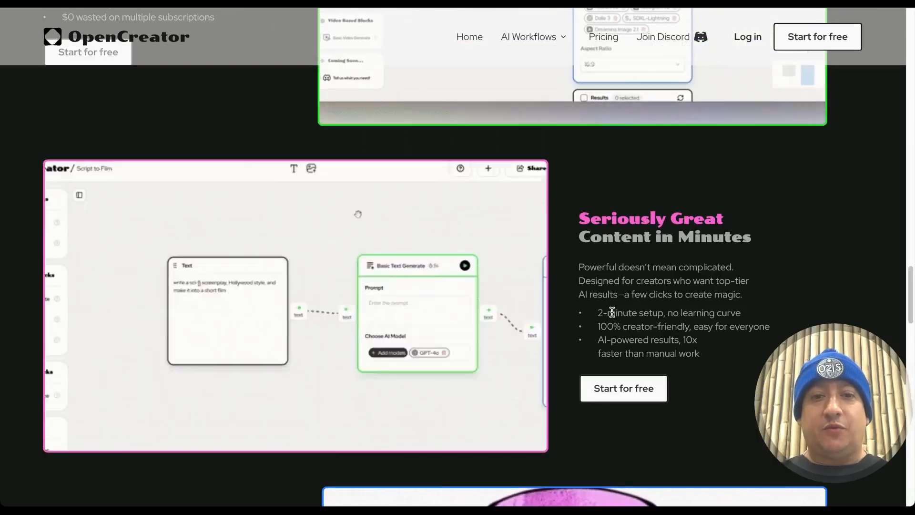
scroll(612, 312, down, 7)
scroll(612, 315, down, 2)
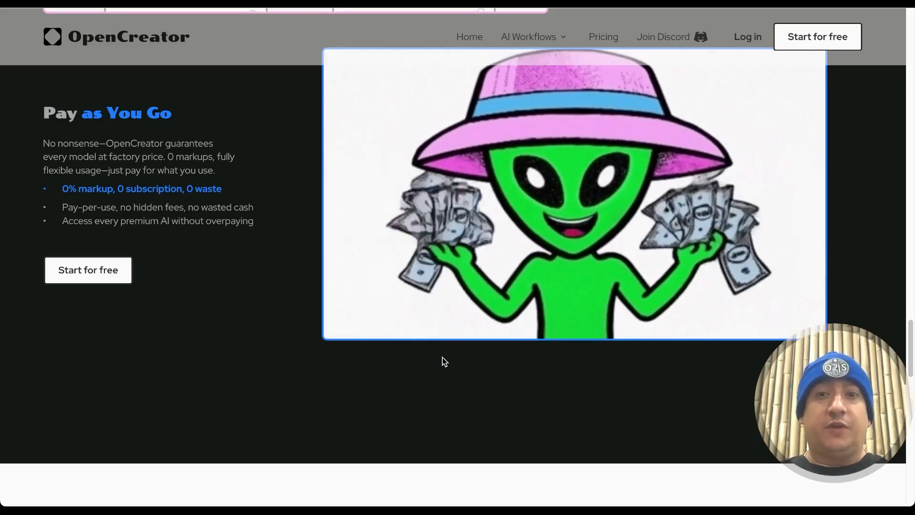
scroll(499, 324, up, 2)
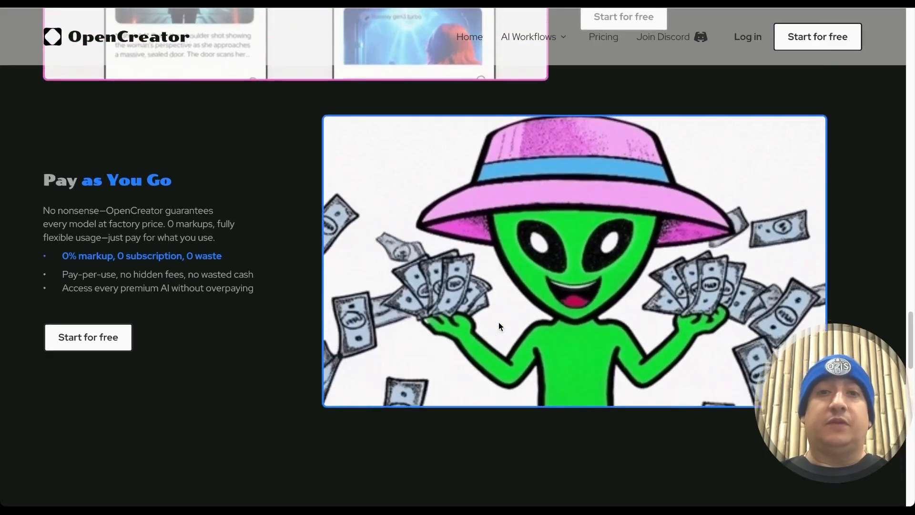
scroll(499, 323, down, 6)
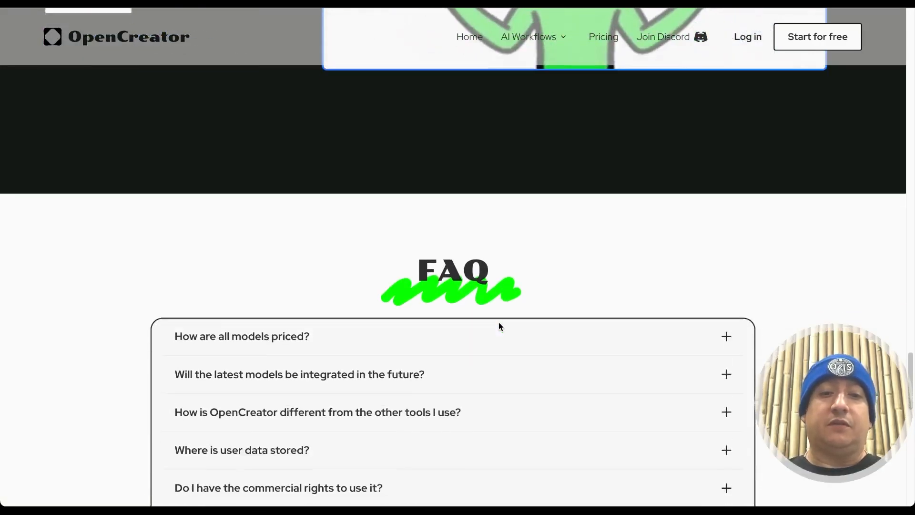
Expand the FAQ answers on model pricing, future models, differences from other tools, user data storage and commercial rights.
scroll(499, 326, down, 3)
scroll(498, 327, down, 1)
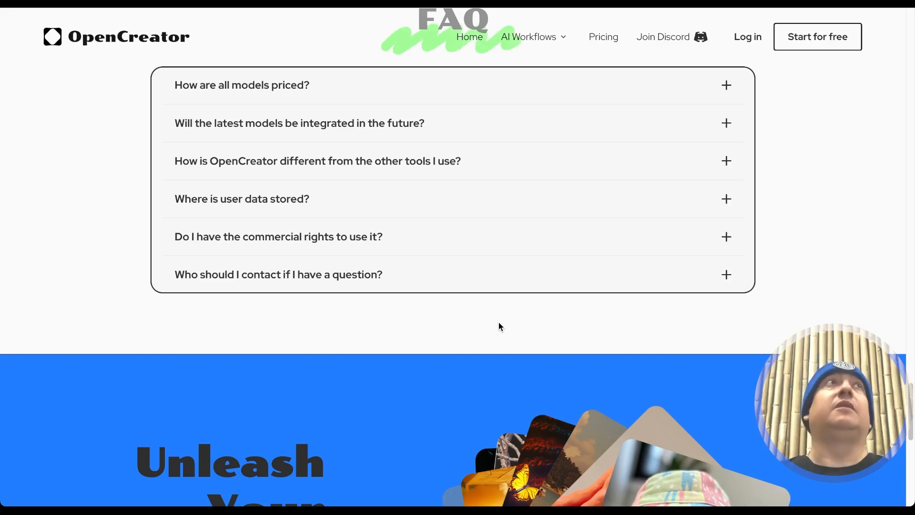
click(727, 87)
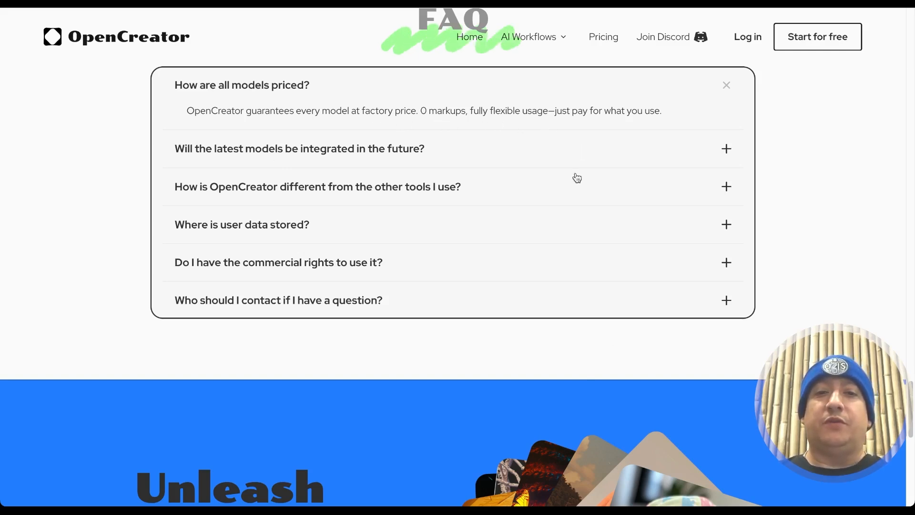
click(721, 154)
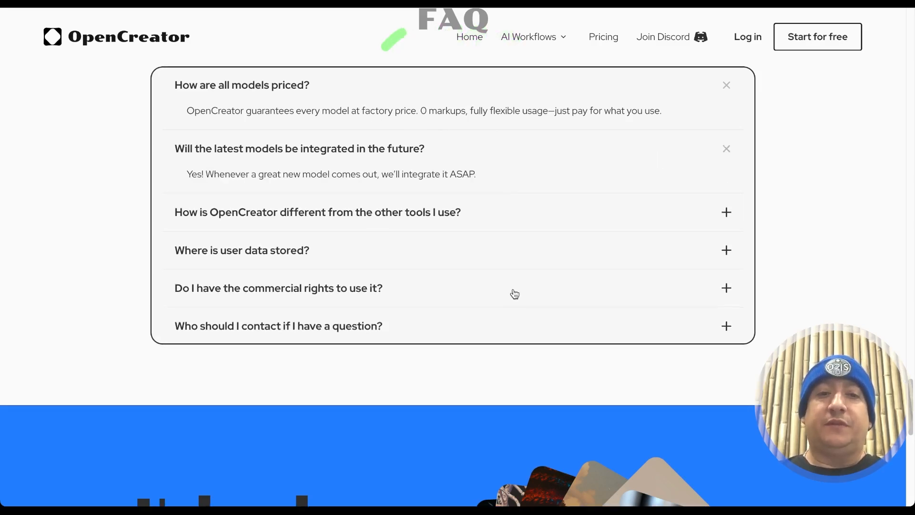
click(734, 217)
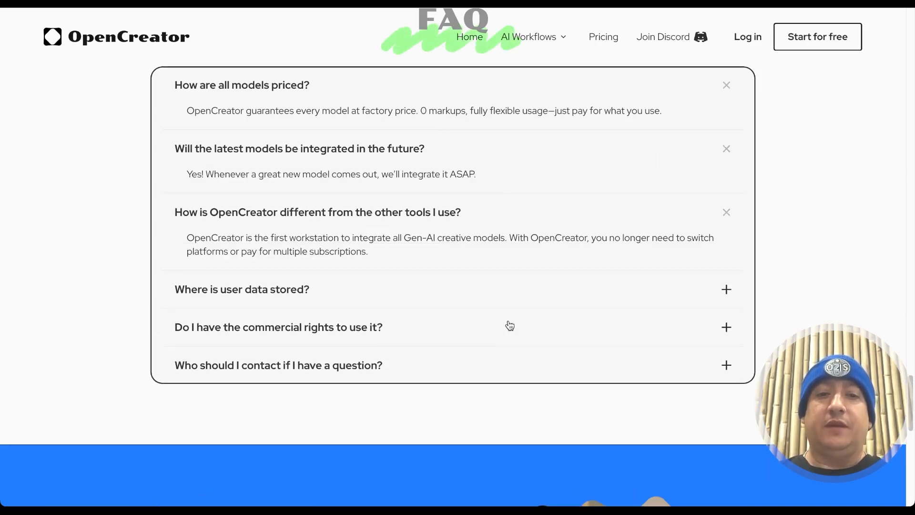
click(726, 290)
scroll(587, 353, down, 2)
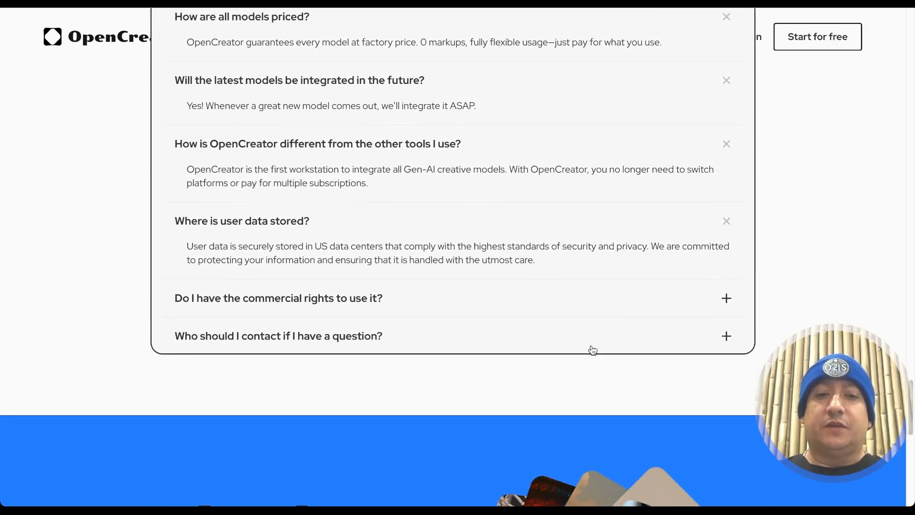
click(727, 303)
scroll(549, 370, down, 3)
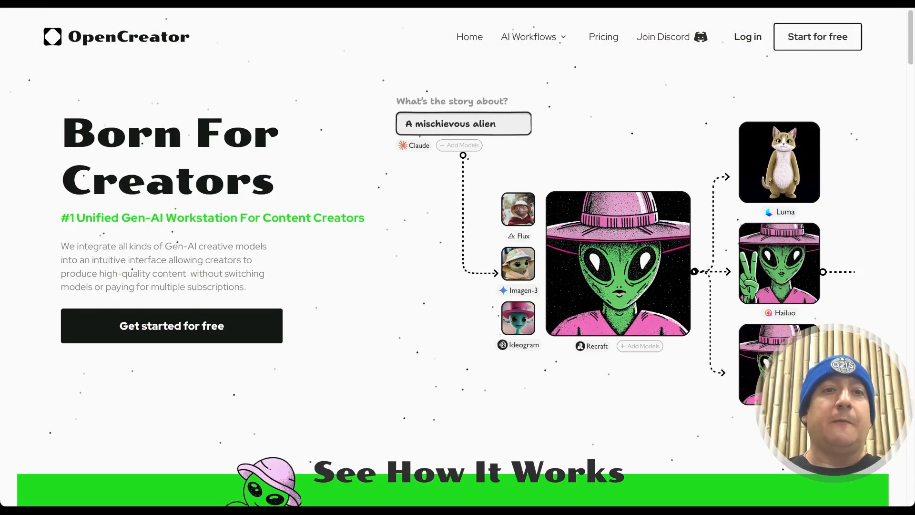
Switch to the OpenCreator projects dashboard and browse the Tutorials and Film categories of the Get Started templates.
click(248, 2)
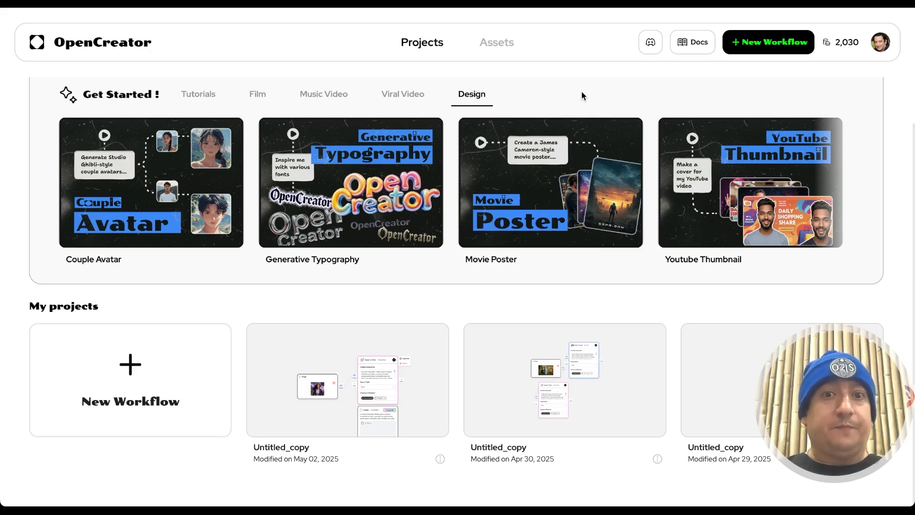
scroll(159, 95, down, 1)
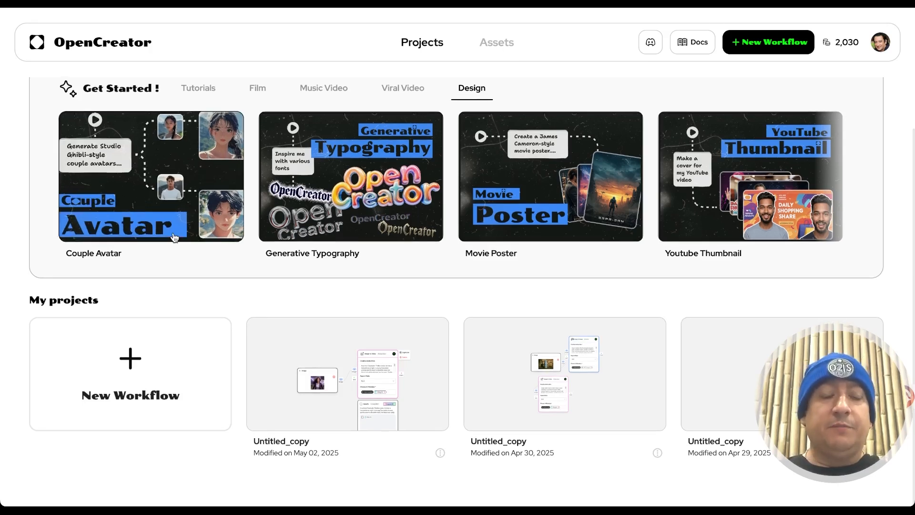
click(203, 94)
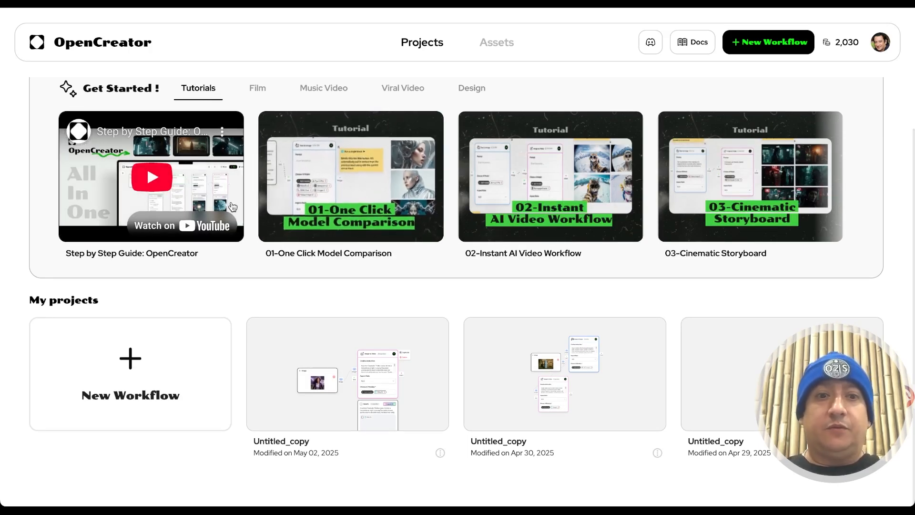
scroll(230, 224, up, 1)
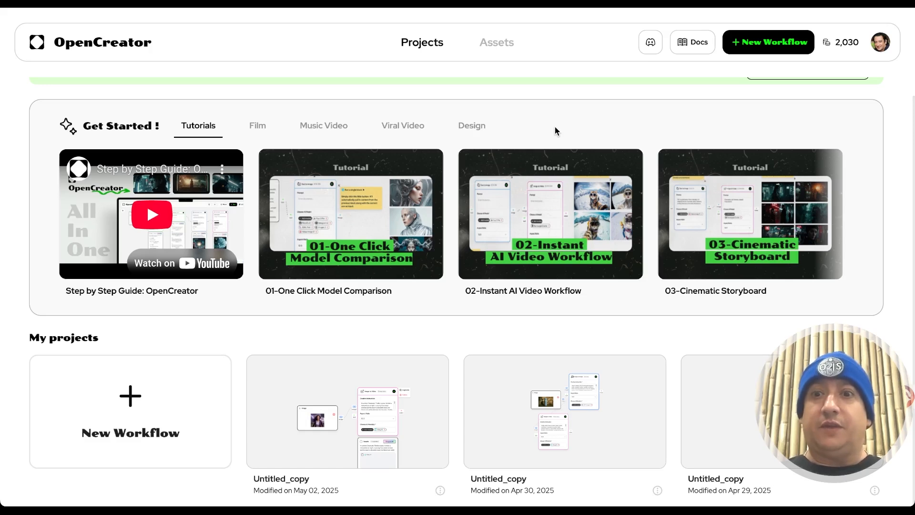
scroll(556, 131, up, 1)
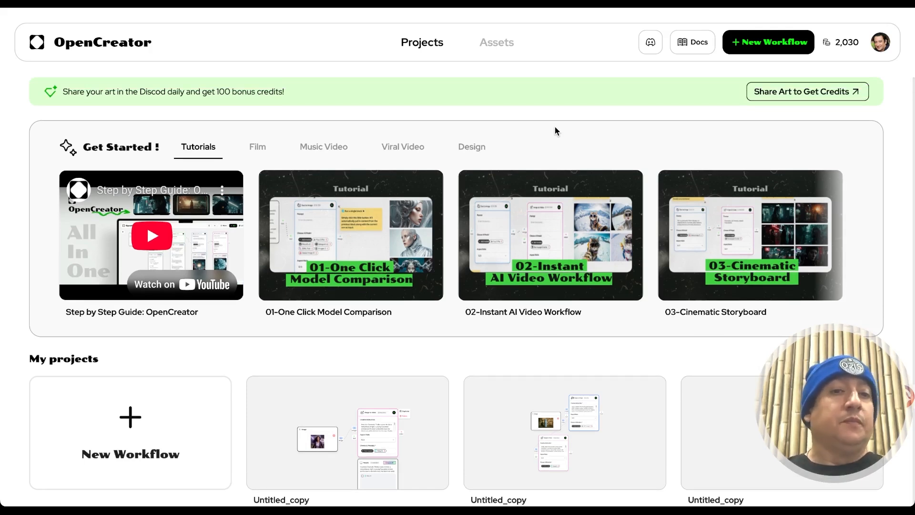
scroll(556, 130, down, 1)
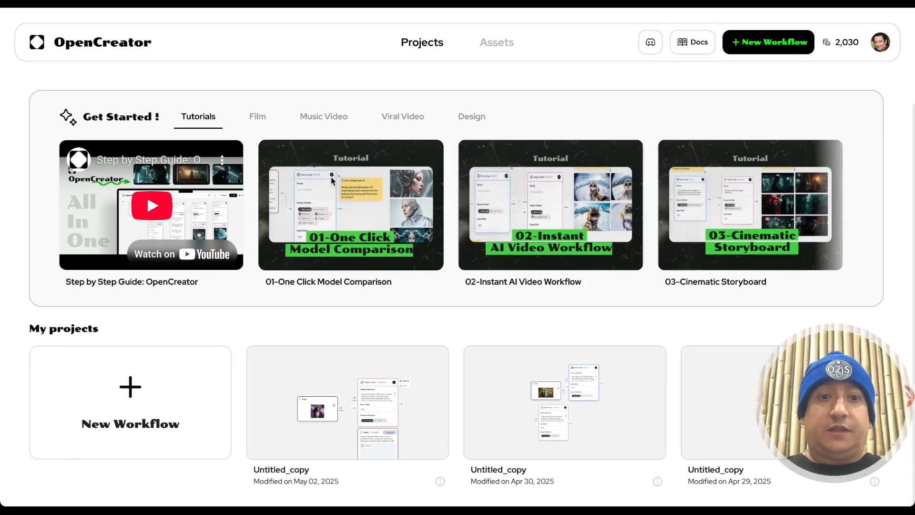
scroll(570, 123, down, 1)
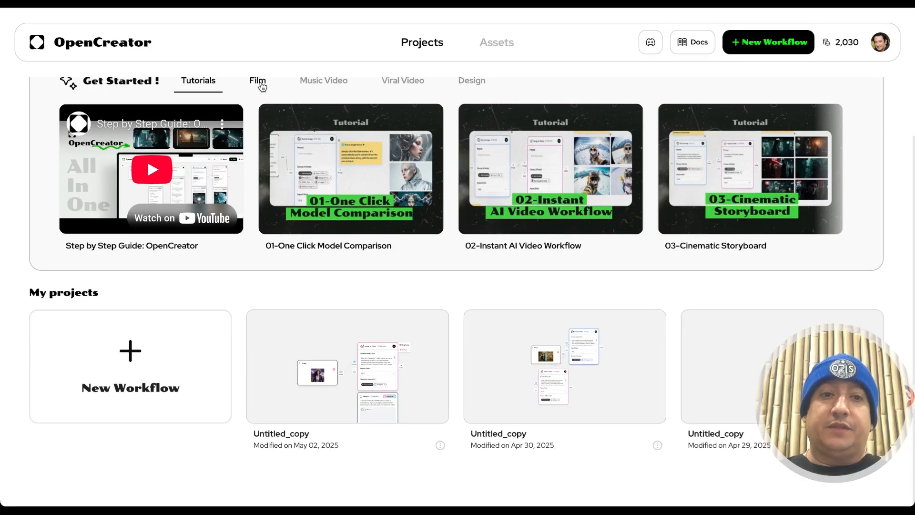
click(260, 82)
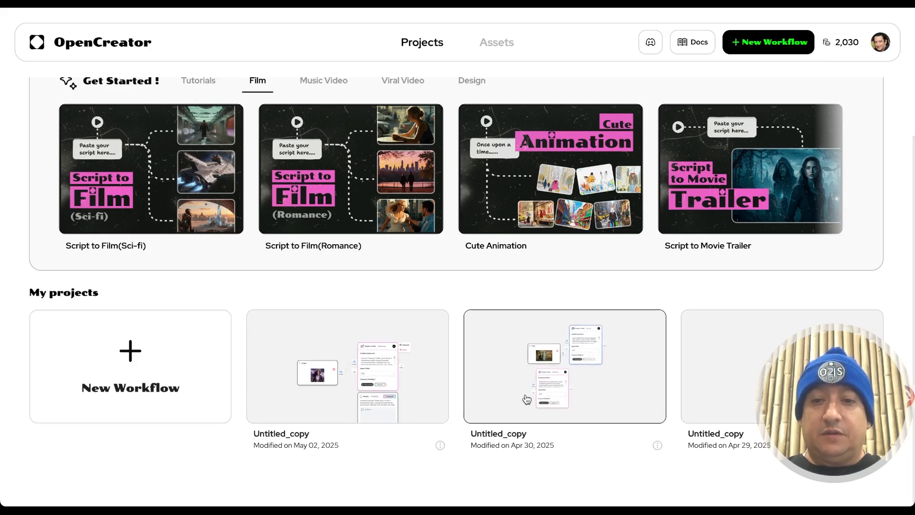
Open the Untitled_copy project modified on Apr 30, 2025 and move the Image to Video block directly below the Image to Image block.
click(510, 396)
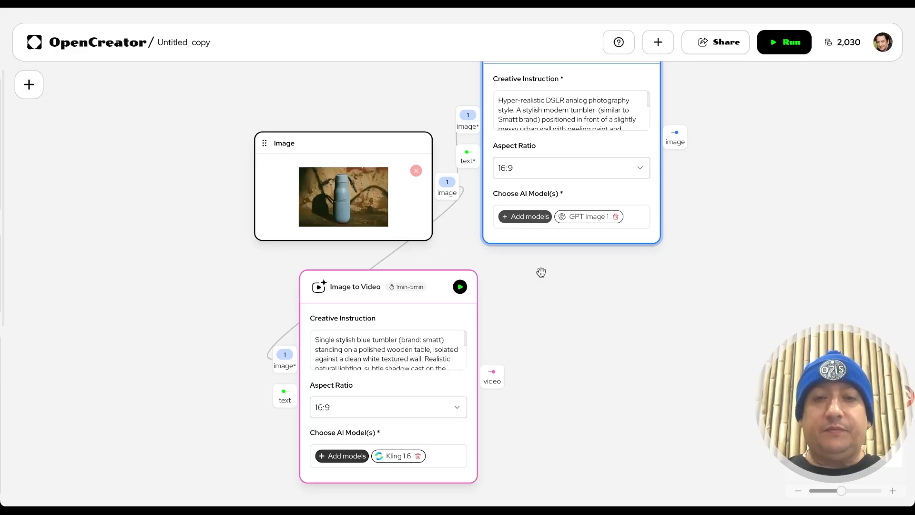
scroll(541, 272, up, 3)
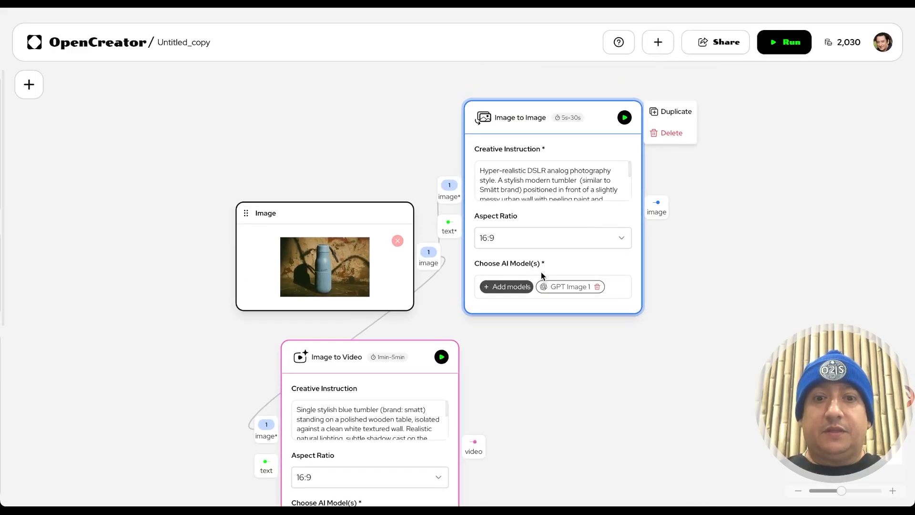
scroll(541, 272, down, 2)
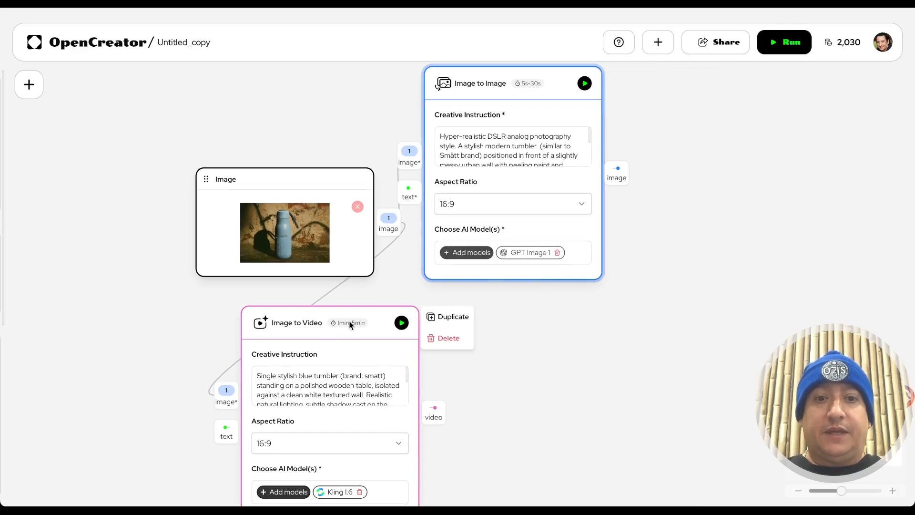
drag(313, 315, 498, 321)
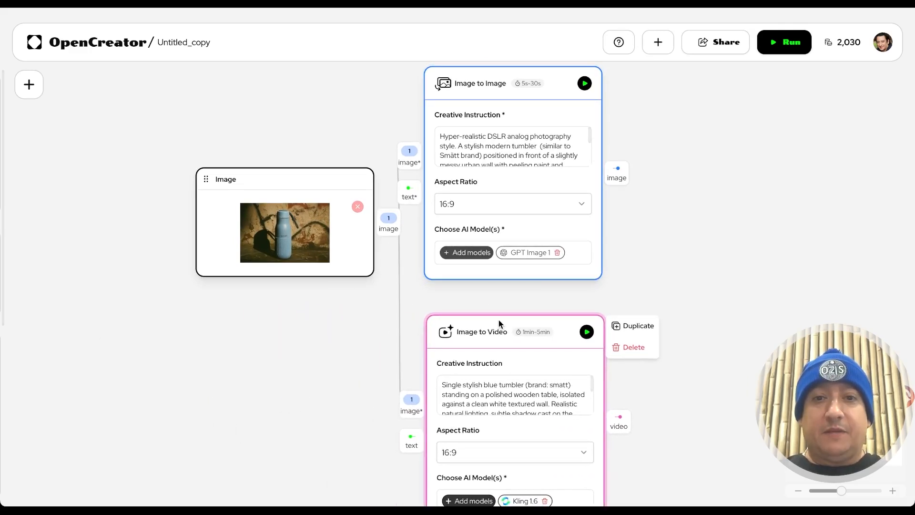
Inspect the bottle image block's links to the Image to Image and Image to Video blocks and both blocks' settings.
scroll(499, 321, down, 6)
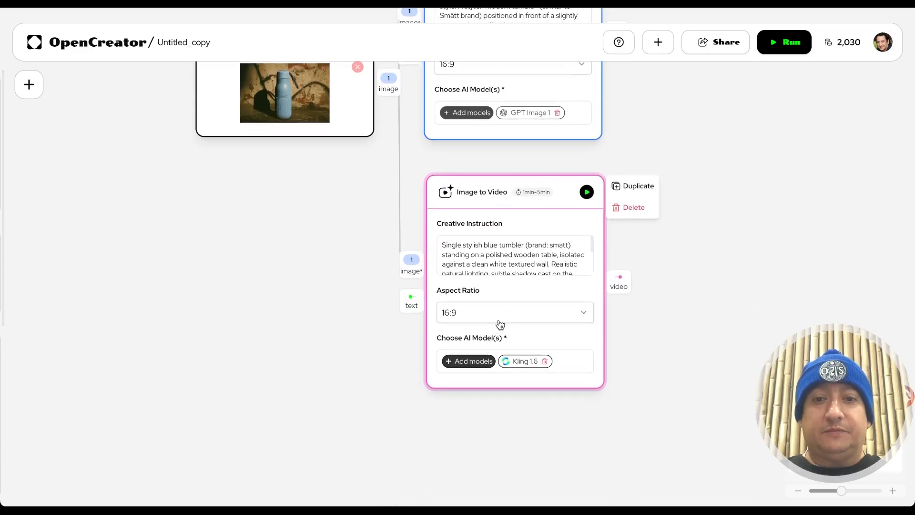
scroll(498, 320, up, 8)
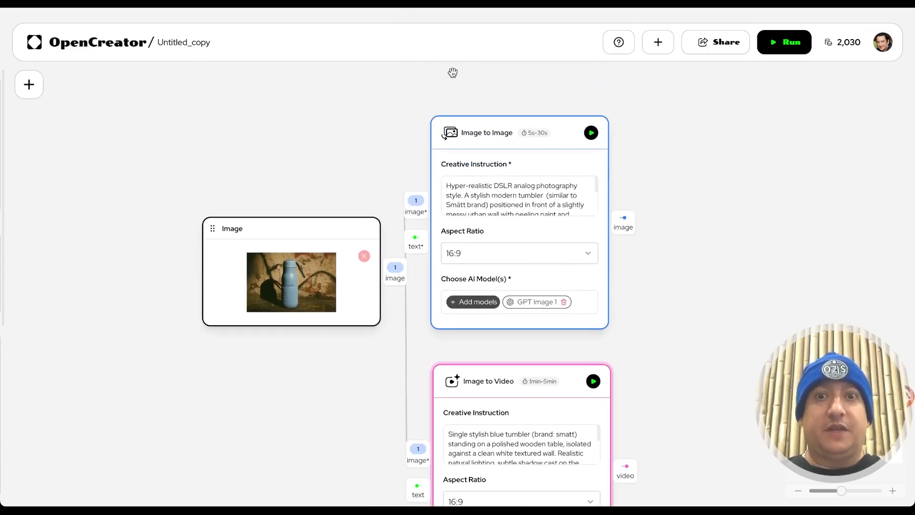
scroll(326, 403, down, 3)
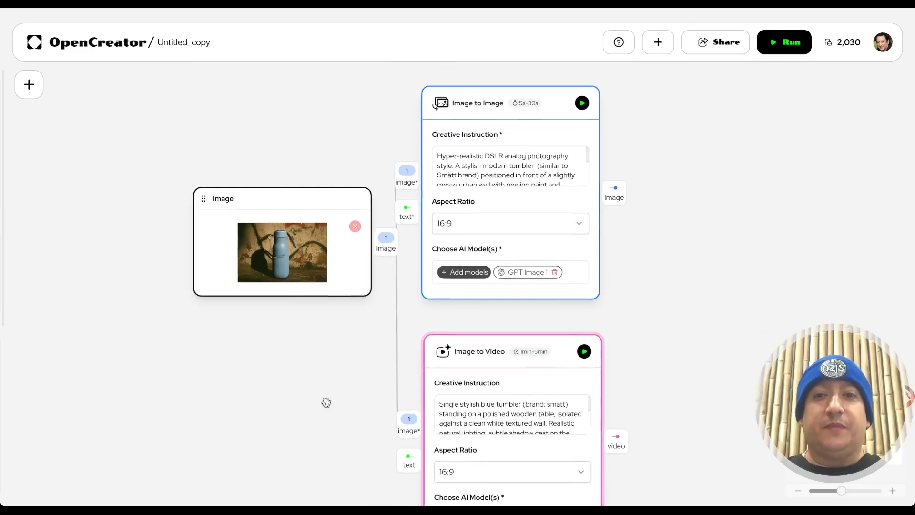
scroll(384, 331, down, 2)
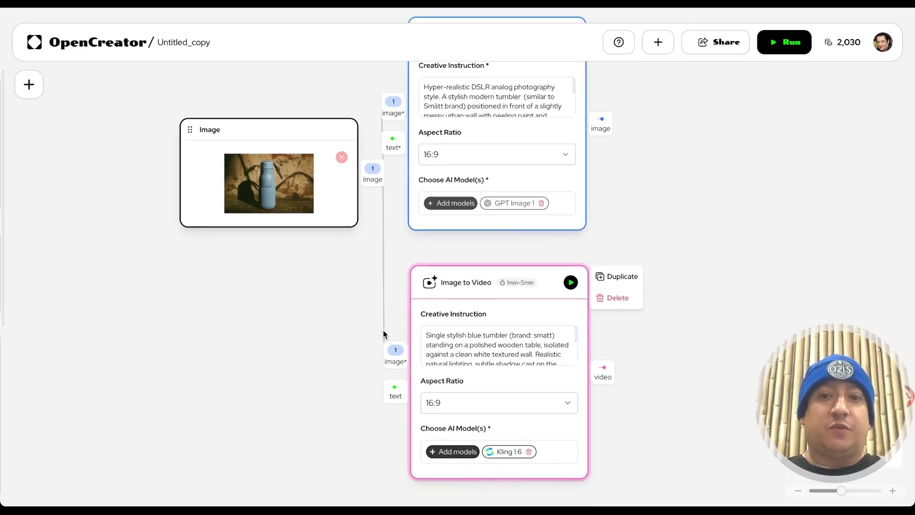
scroll(383, 330, up, 5)
scroll(385, 245, down, 2)
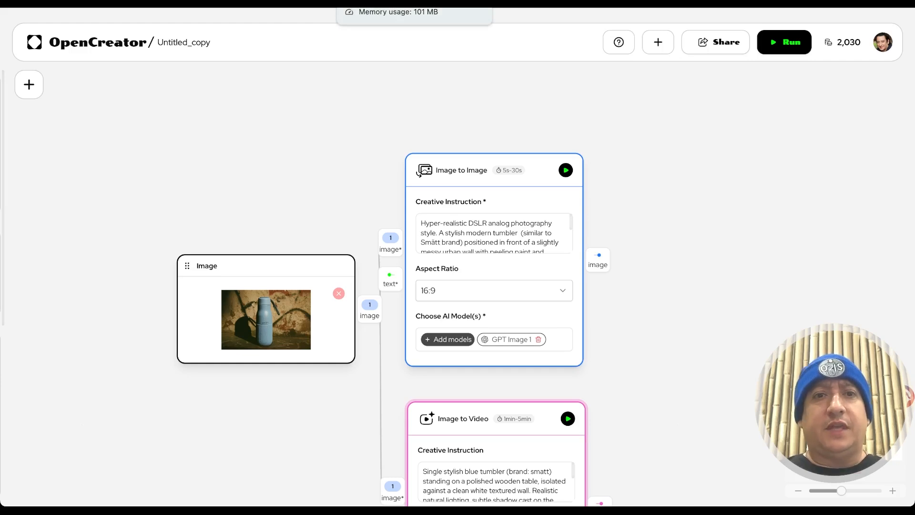
Return to the projects dashboard and delete the Untitled_copy workflow modified on Apr 30, 2025.
click(257, 3)
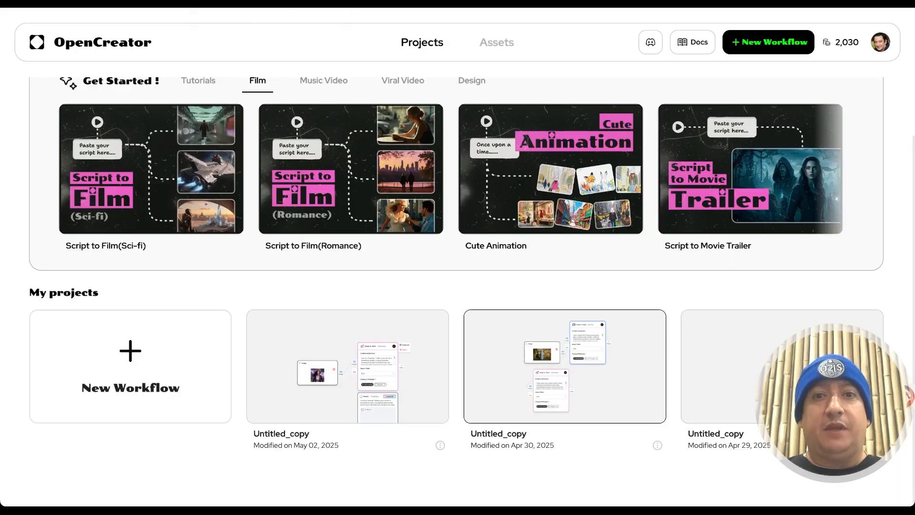
click(406, 2)
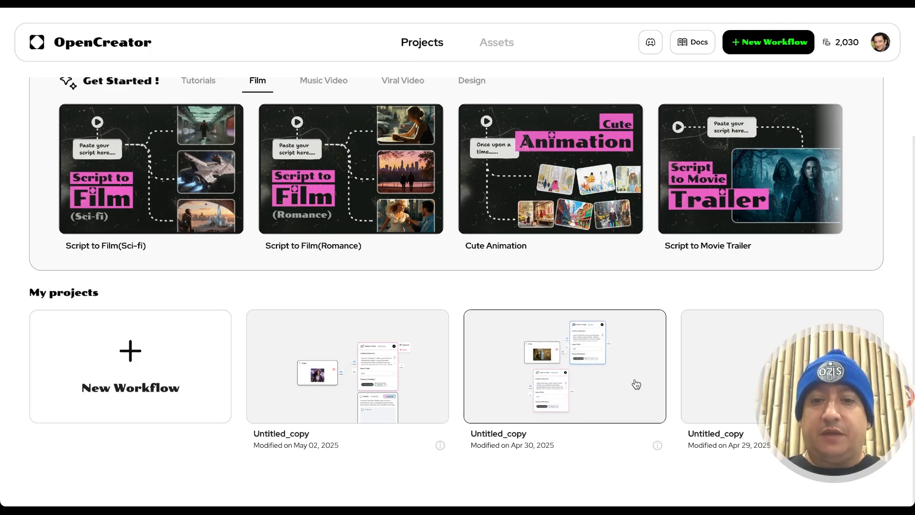
click(657, 448)
click(690, 494)
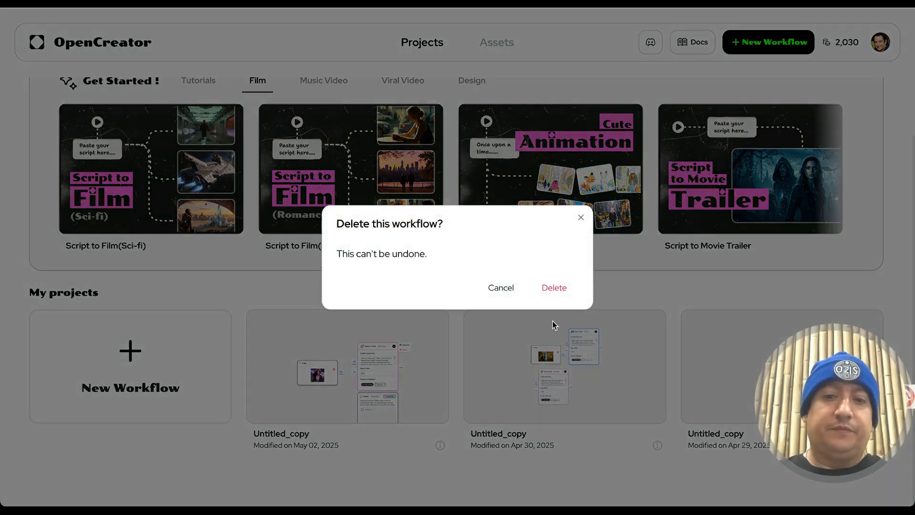
click(557, 290)
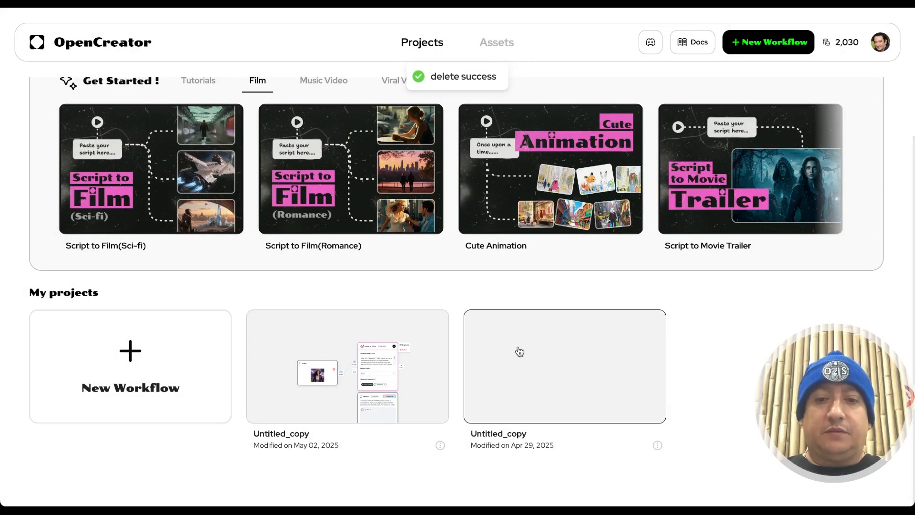
Check the contents of the Untitled_copy workflow modified on Apr 29, 2025, and delete it from the projects dashboard.
click(658, 445)
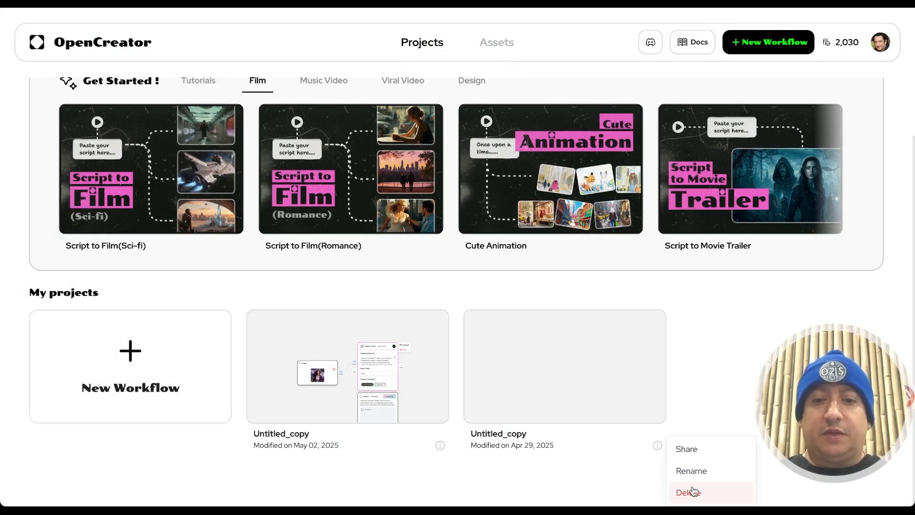
click(518, 368)
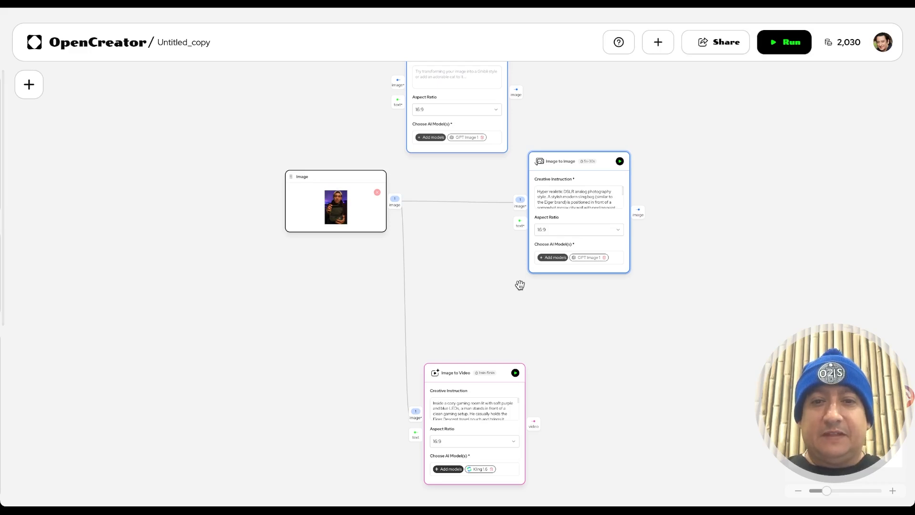
scroll(520, 285, up, 2)
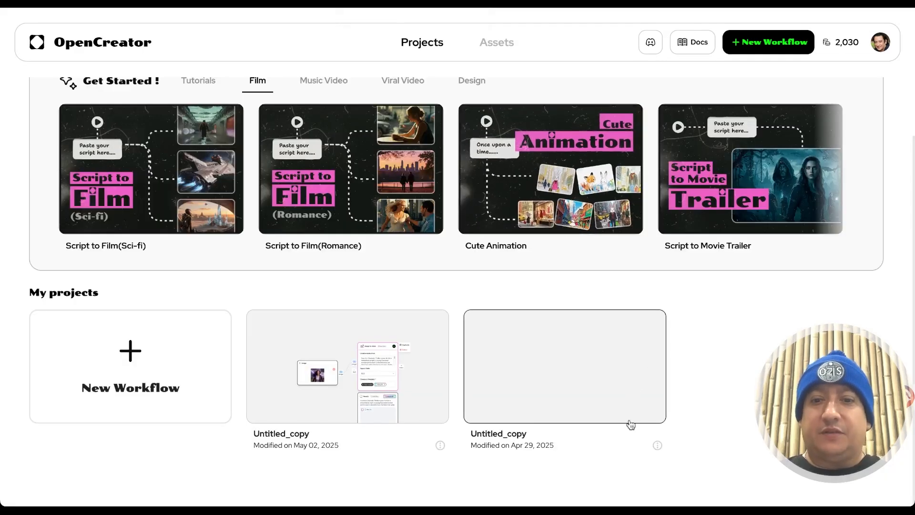
click(658, 446)
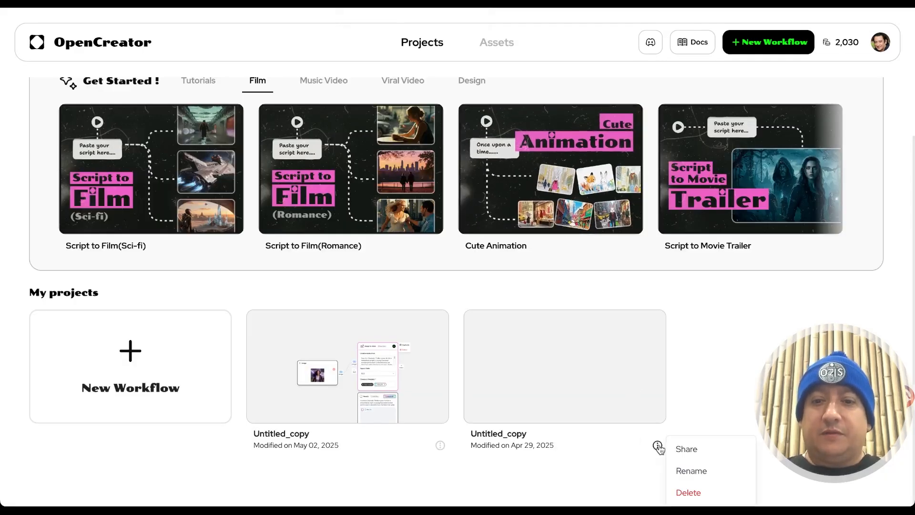
click(688, 493)
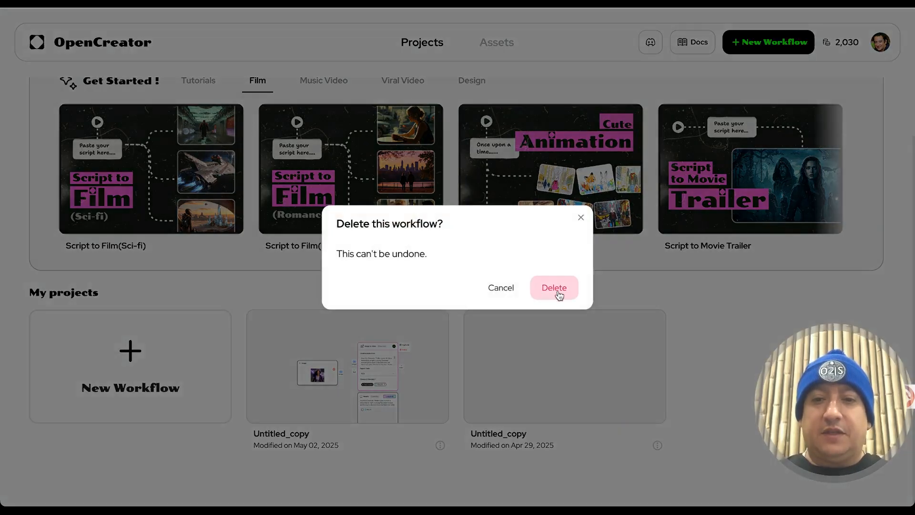
click(558, 292)
Open the Untitled_copy project modified on May 02, 2025 and look over its Image, Image to Video and Image Upscaler blocks and results.
click(334, 323)
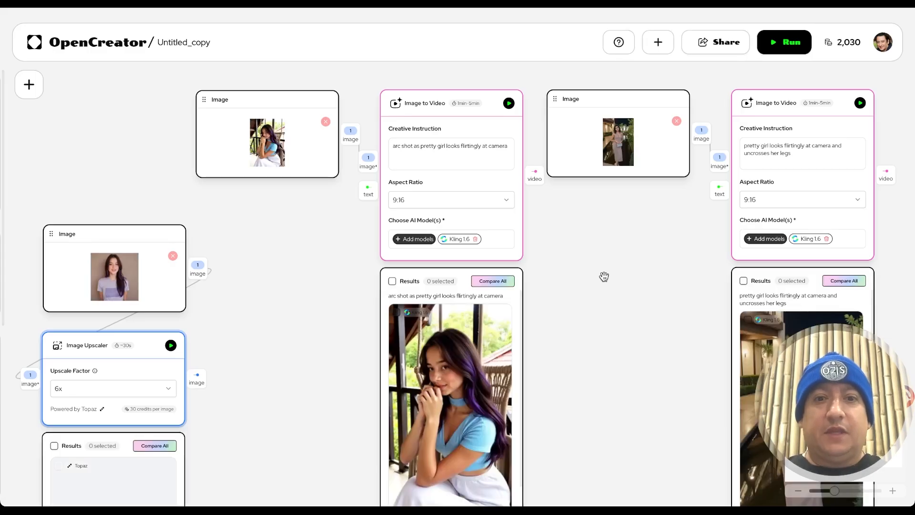
scroll(626, 317, down, 3)
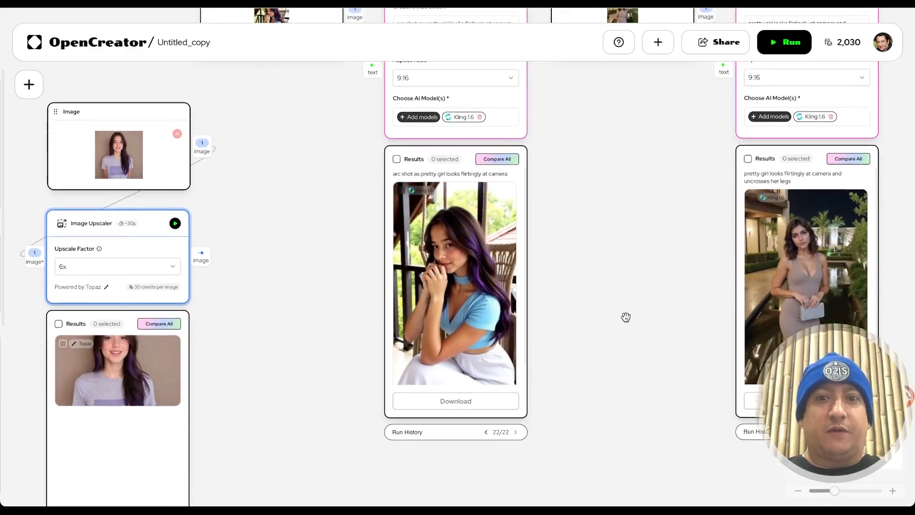
scroll(626, 317, up, 1)
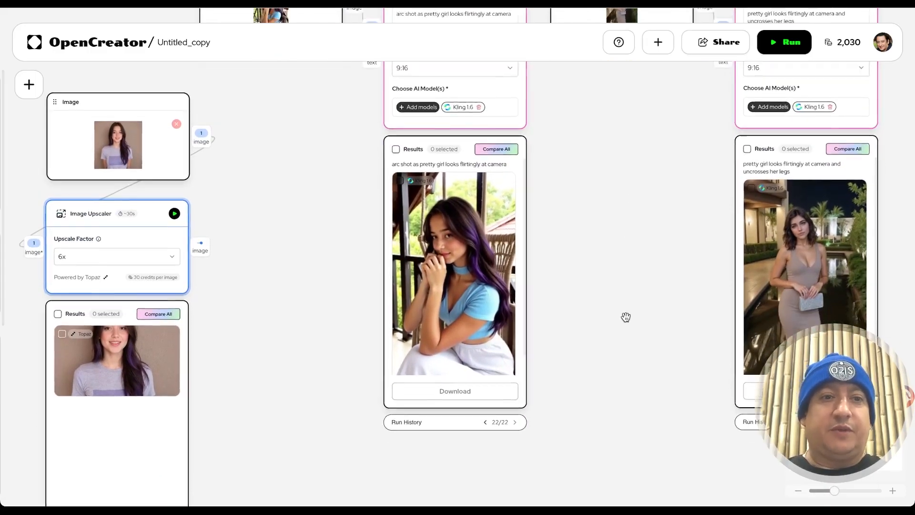
scroll(346, 236, up, 2)
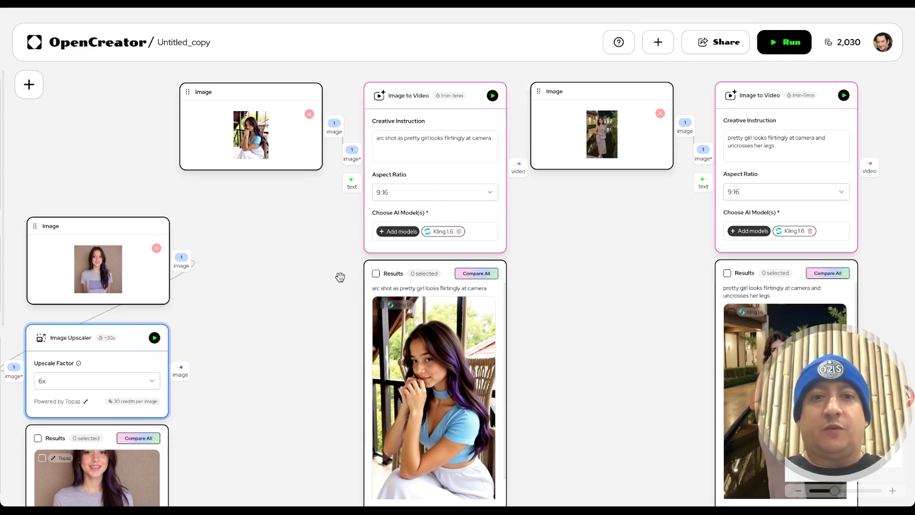
Browse the files available to replace the picture in the Image block that feeds the first Image to Video block, without choosing one.
mouse_move(281, 99)
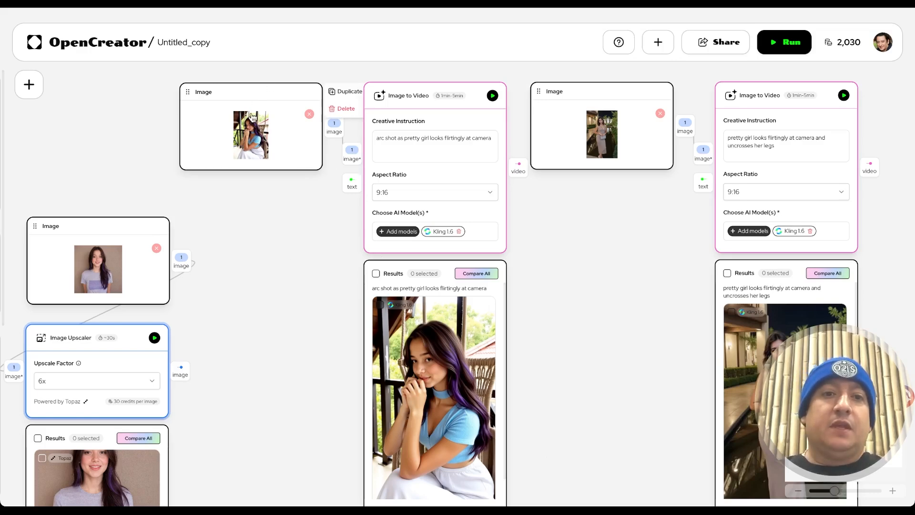
click(281, 148)
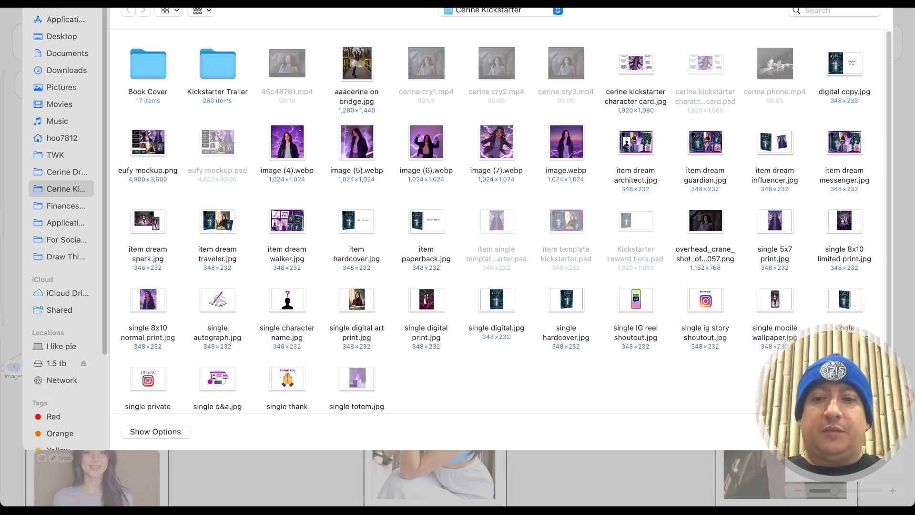
click(809, 431)
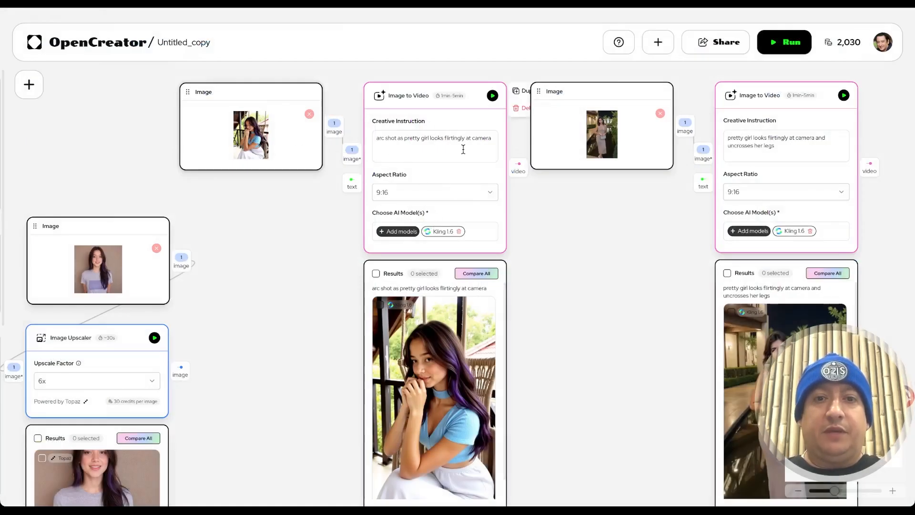
Review the AI models and their credit costs offered by the first Image to Video block, without changing the selection.
click(382, 233)
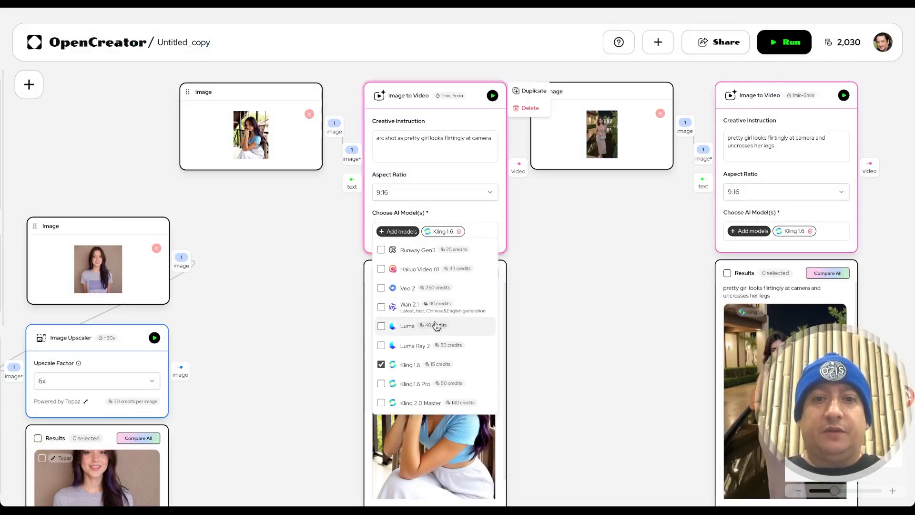
scroll(437, 347, up, 1)
scroll(435, 348, up, 1)
scroll(435, 345, down, 2)
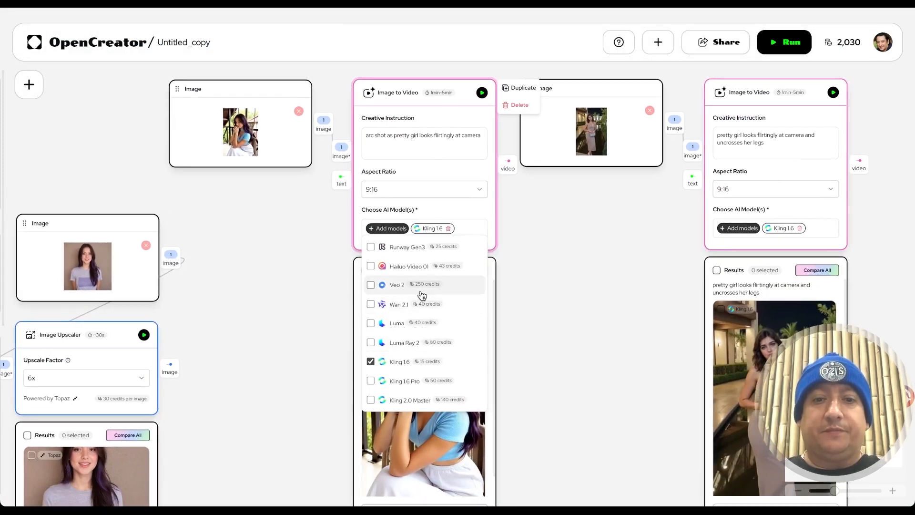
scroll(423, 294, down, 2)
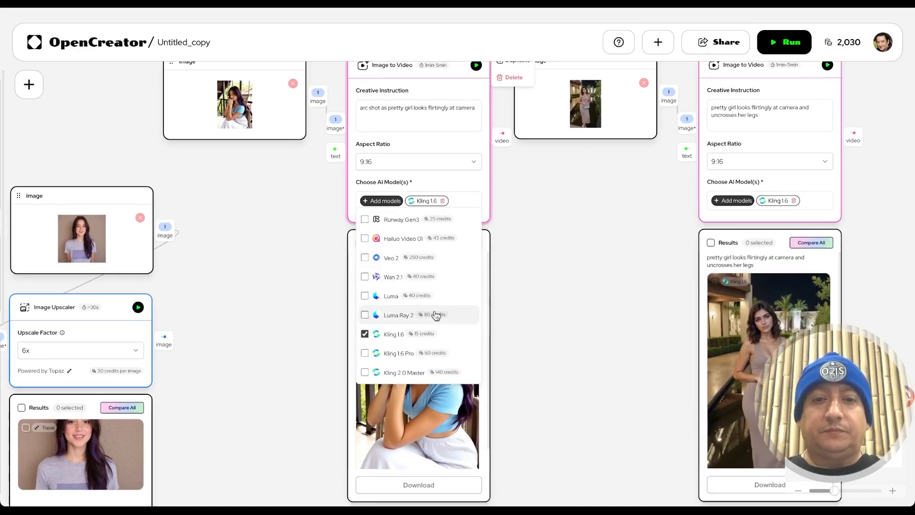
click(482, 182)
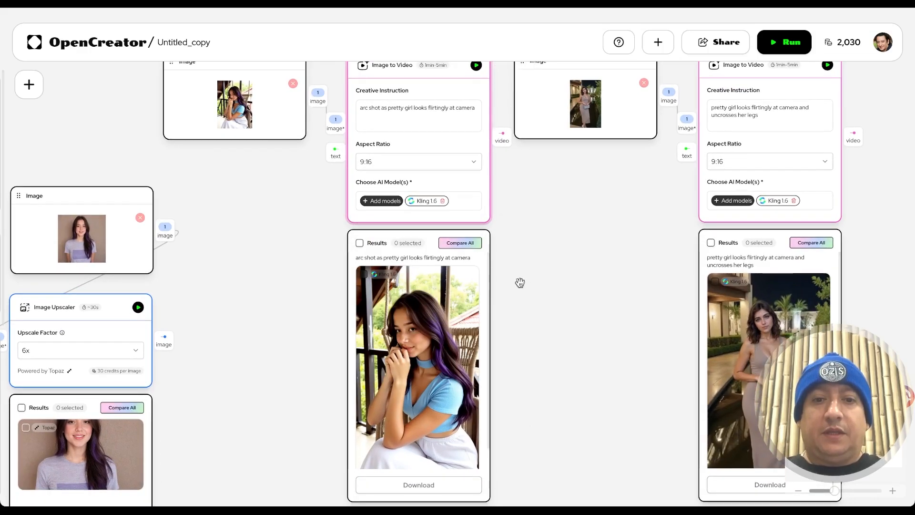
View the first Image to Video block's result and reopen the file choices for its source picture, without replacing it.
scroll(473, 204, up, 2)
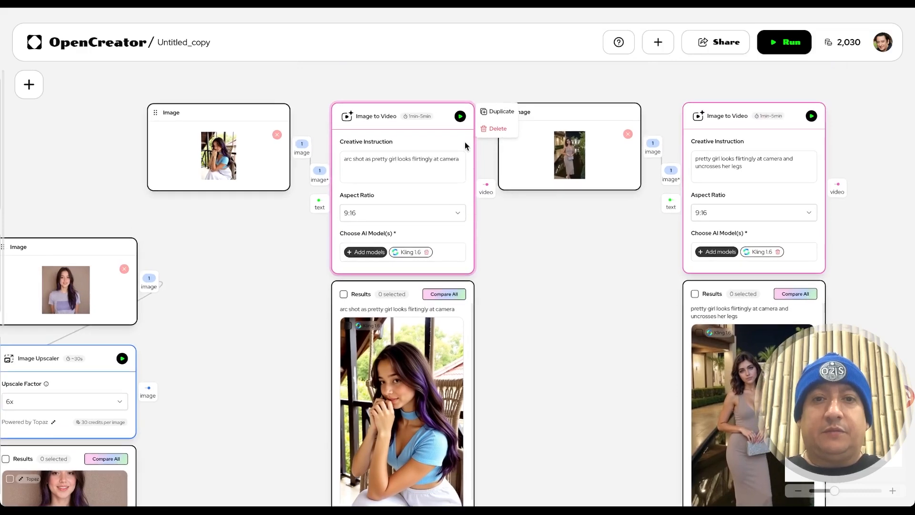
scroll(425, 368, down, 1)
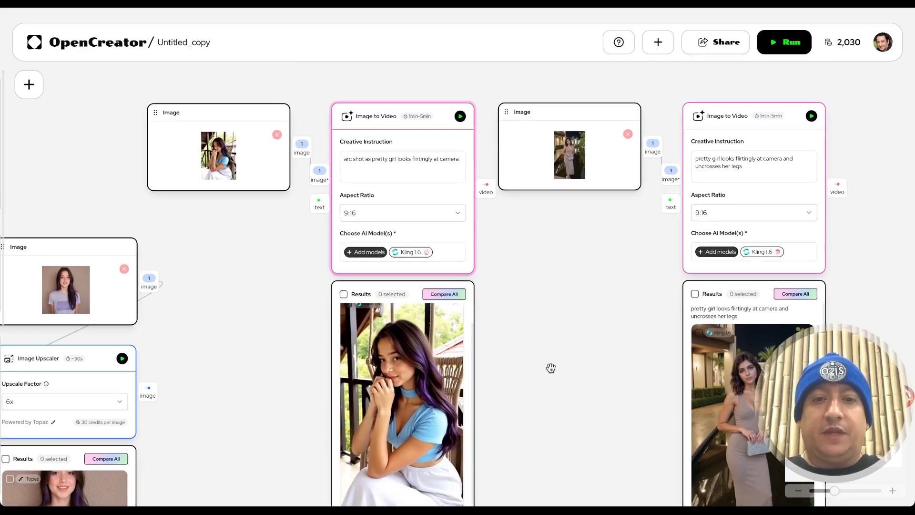
click(220, 158)
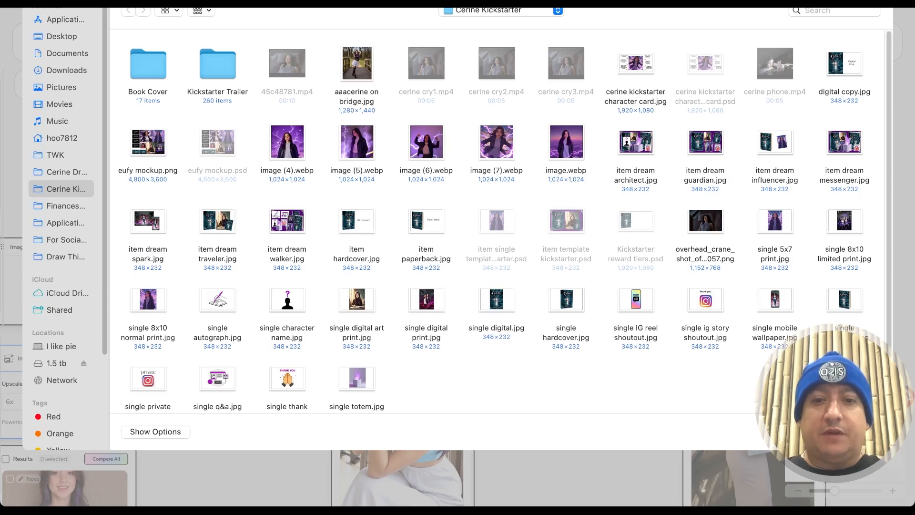
click(821, 431)
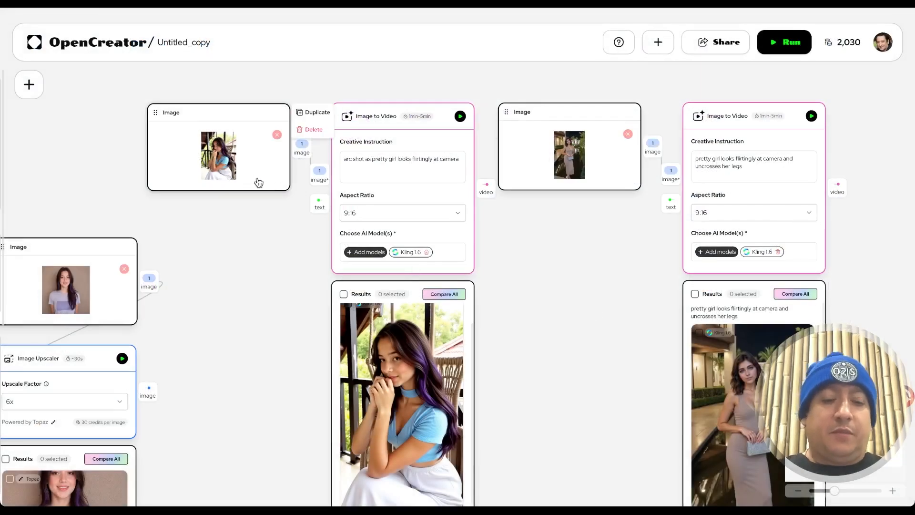
Examine up close how the first Image block links to the Image to Video block and how the neighbouring blocks are laid out.
scroll(261, 215, up, 10)
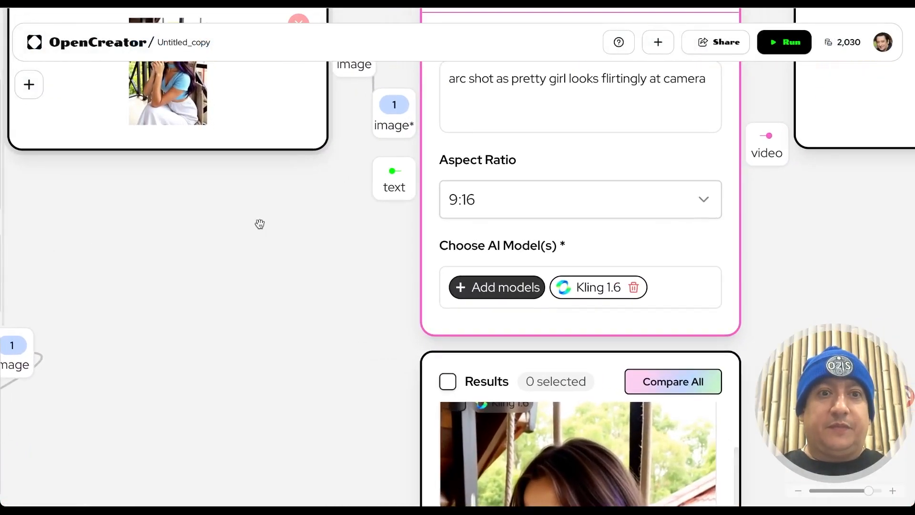
drag(208, 206, 339, 370)
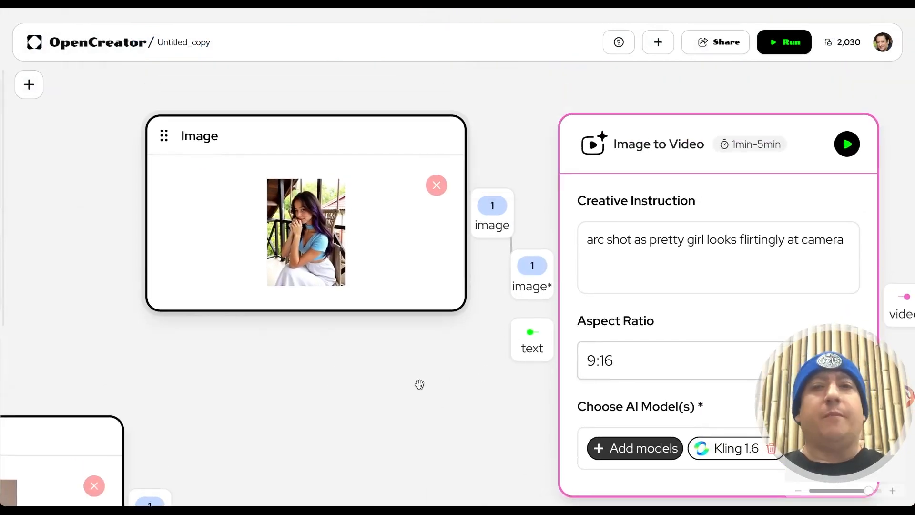
scroll(396, 439, down, 1)
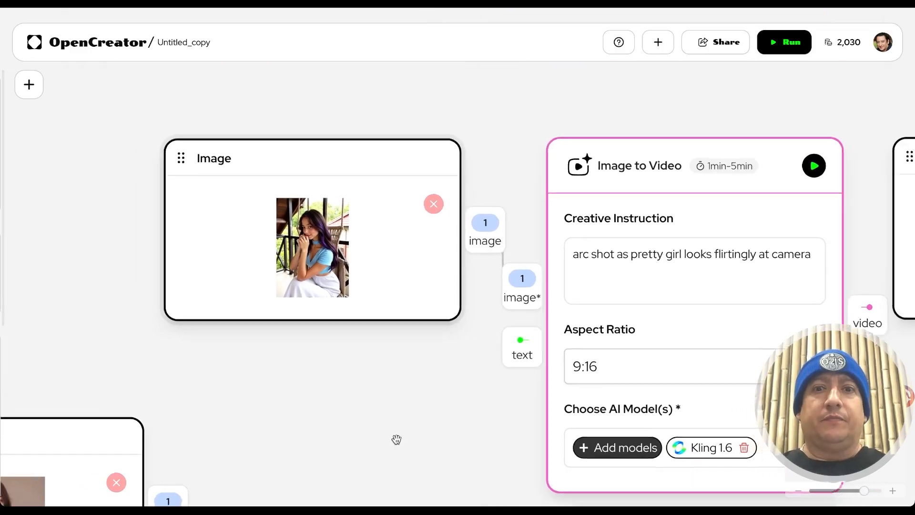
scroll(396, 439, down, 5)
drag(435, 151, 437, 58)
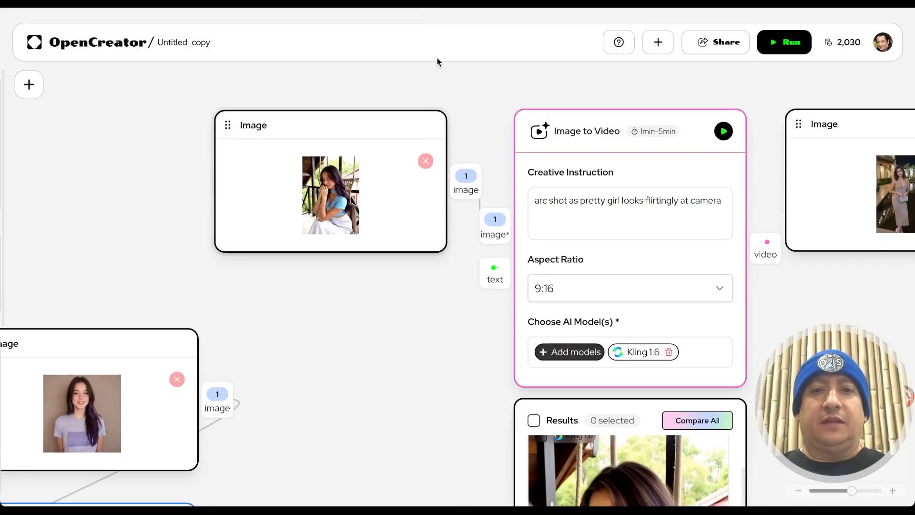
scroll(406, 307, down, 7)
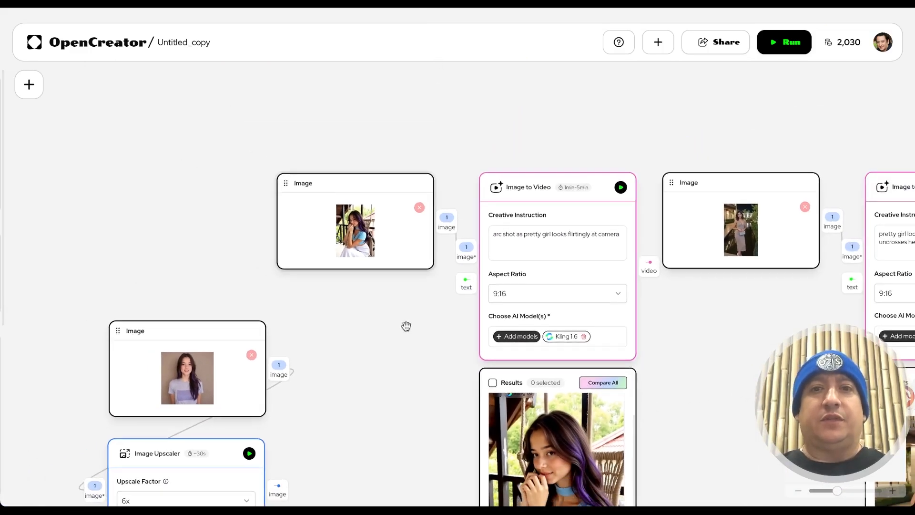
drag(396, 360, 344, 265)
scroll(344, 265, down, 3)
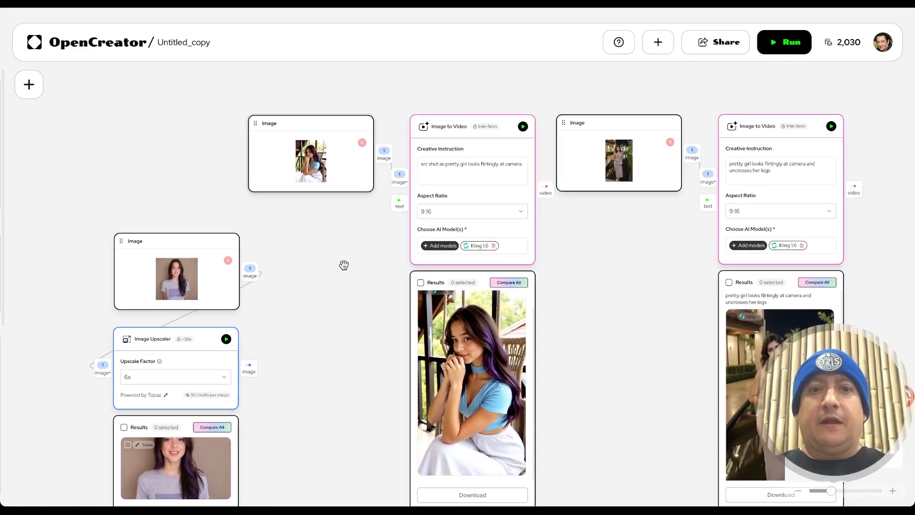
scroll(344, 265, up, 5)
drag(329, 217, 378, 335)
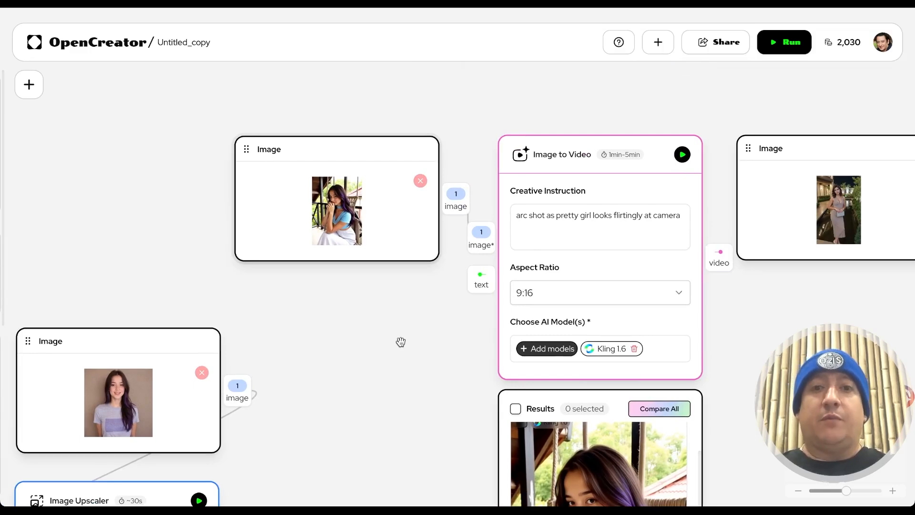
scroll(401, 342, down, 2)
scroll(401, 342, up, 1)
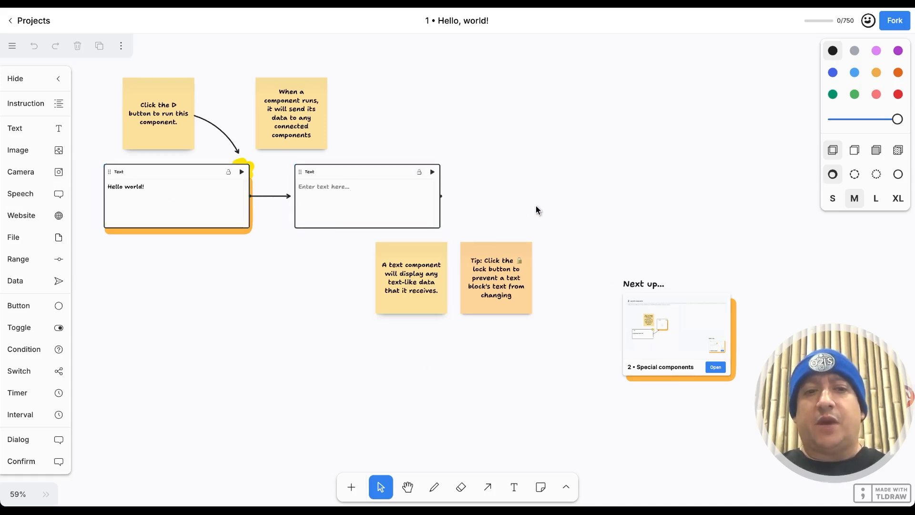
Switch to the tldraw project "1 • Hello, world!", add an Image component beside the second Text component, connect them and reposition both.
drag(40, 156, 548, 179)
drag(442, 196, 527, 181)
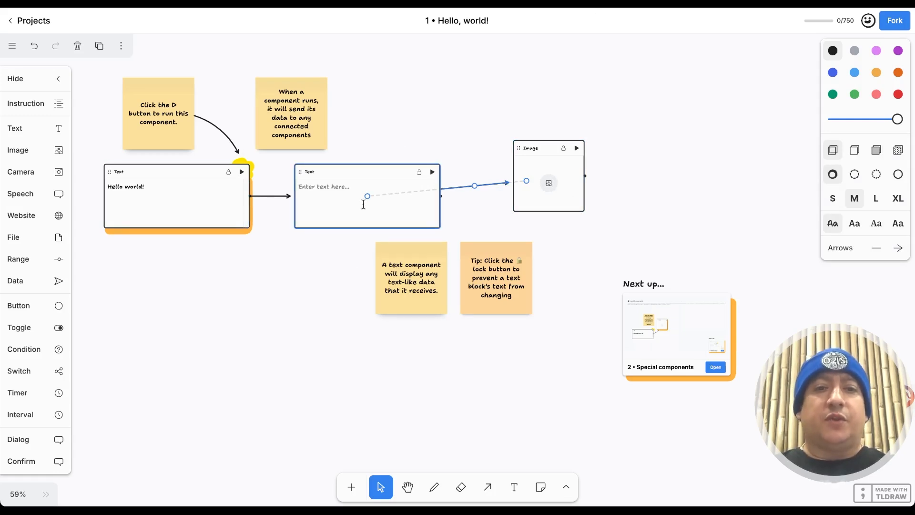
drag(361, 166, 381, 171)
drag(527, 148, 567, 73)
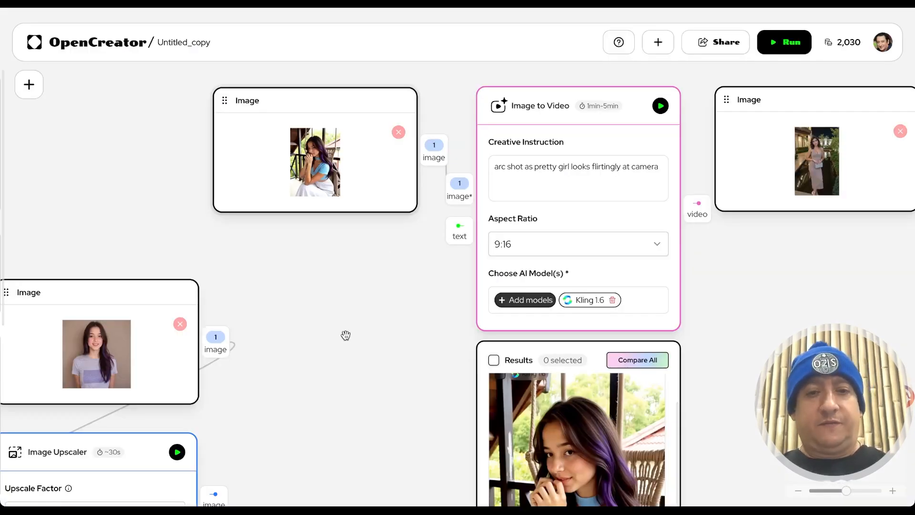
Switch back to the OpenCreator Untitled_copy project and view the Image to Video and Image Upscaler blocks together.
scroll(346, 336, down, 5)
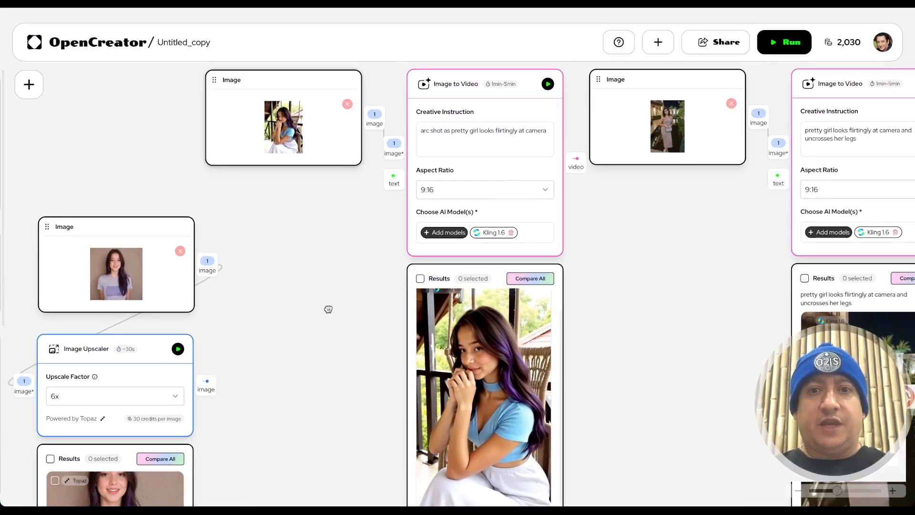
scroll(362, 339, down, 5)
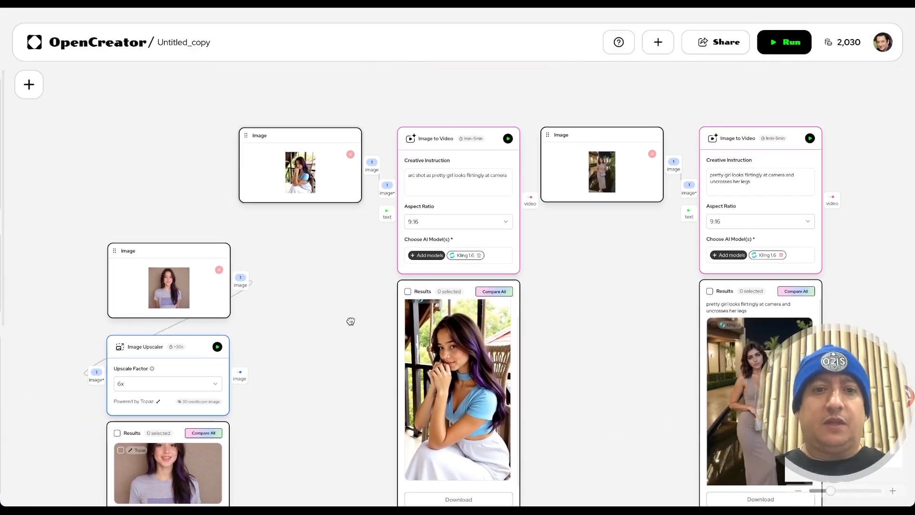
drag(351, 322, 324, 278)
scroll(290, 258, up, 3)
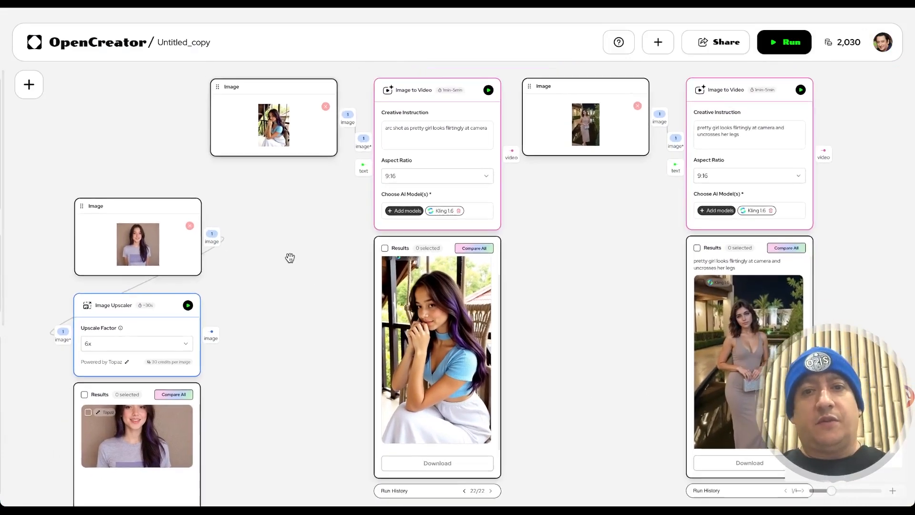
drag(304, 246, 267, 296)
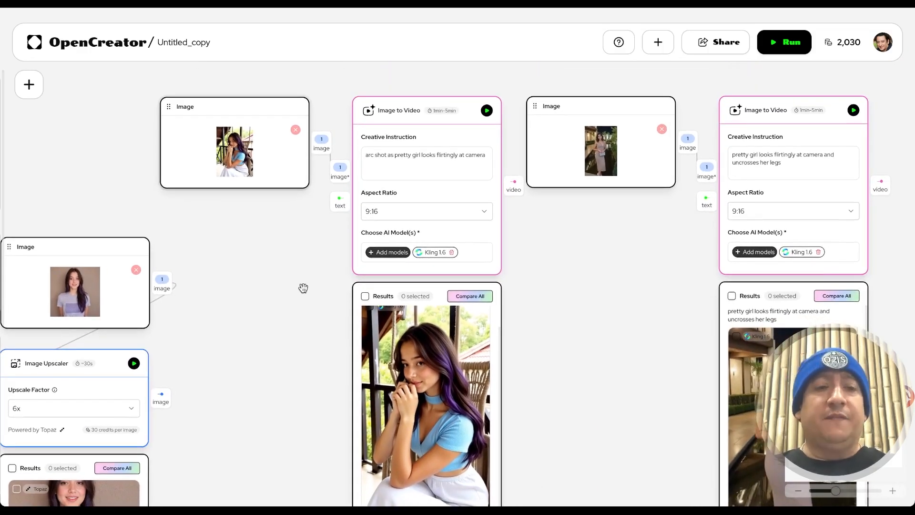
Browse the library of input, text, image and video based blocks, then hide it again.
click(27, 94)
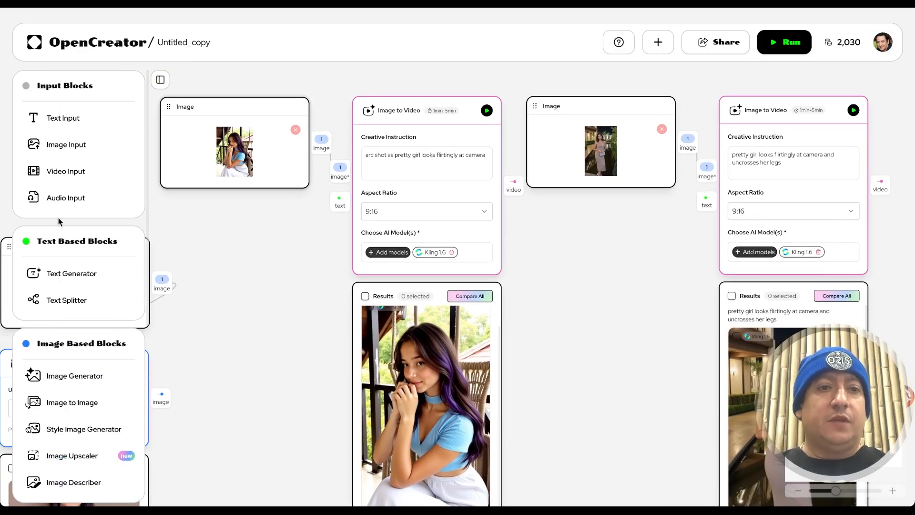
scroll(61, 272, down, 6)
scroll(61, 271, up, 5)
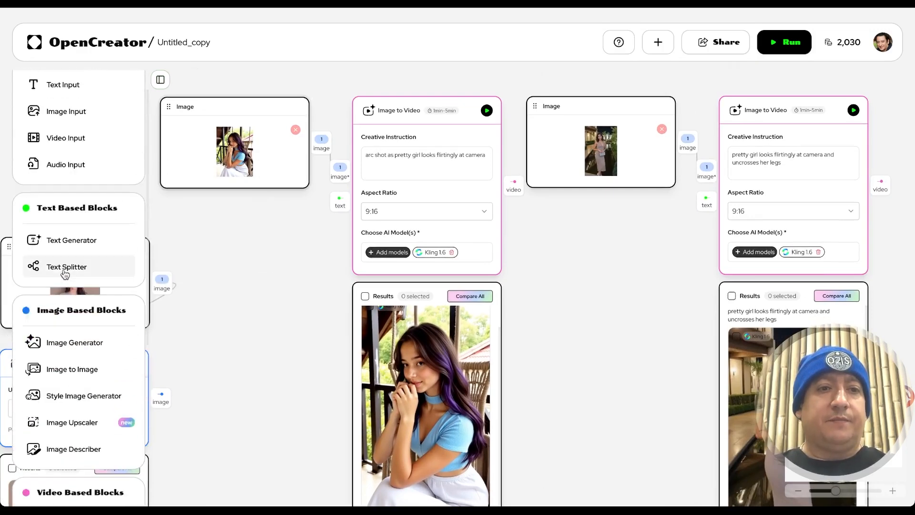
scroll(91, 287, down, 6)
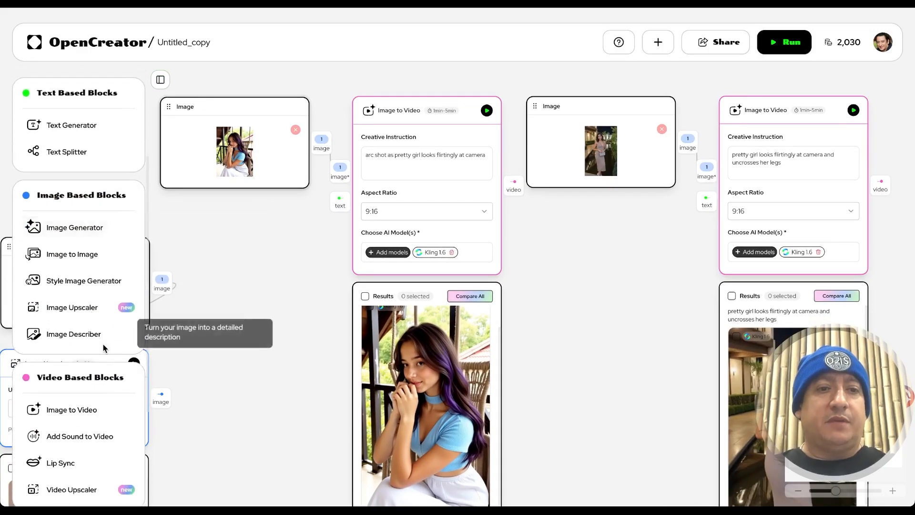
scroll(92, 225, up, 6)
scroll(92, 225, down, 5)
scroll(92, 220, up, 6)
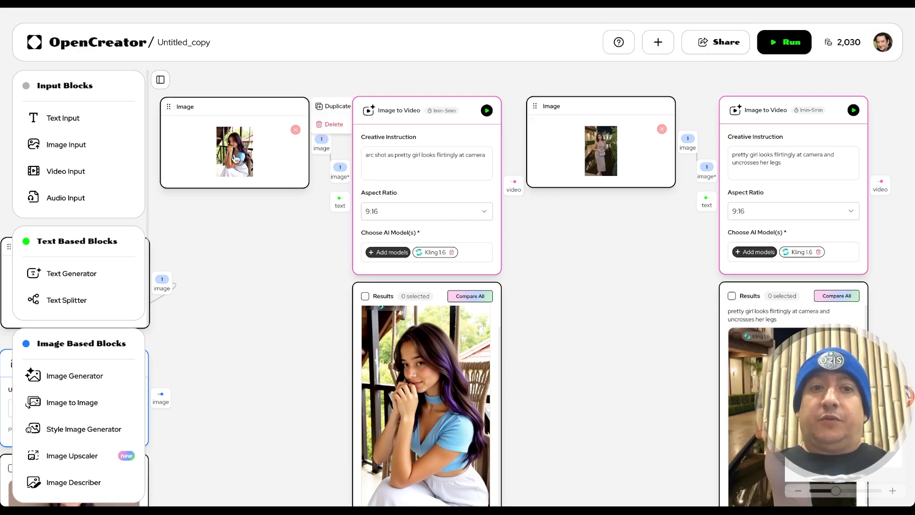
scroll(235, 159, up, 3)
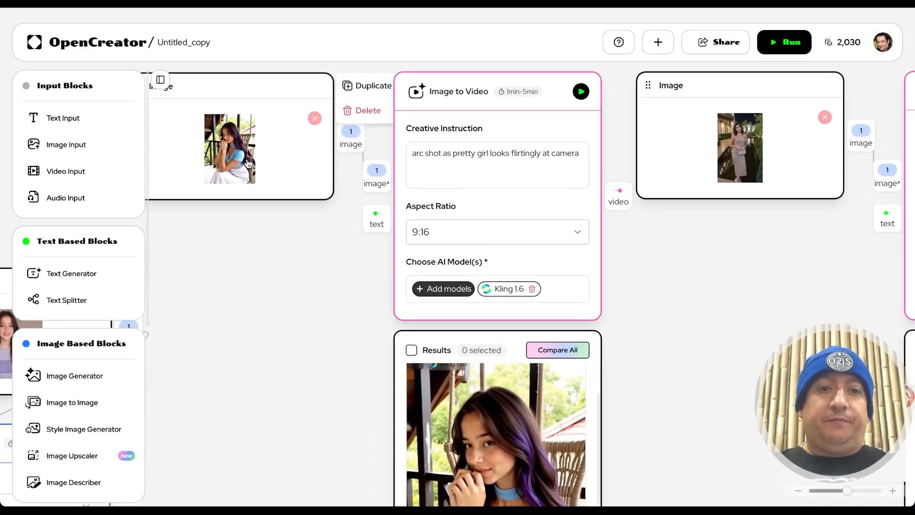
click(160, 80)
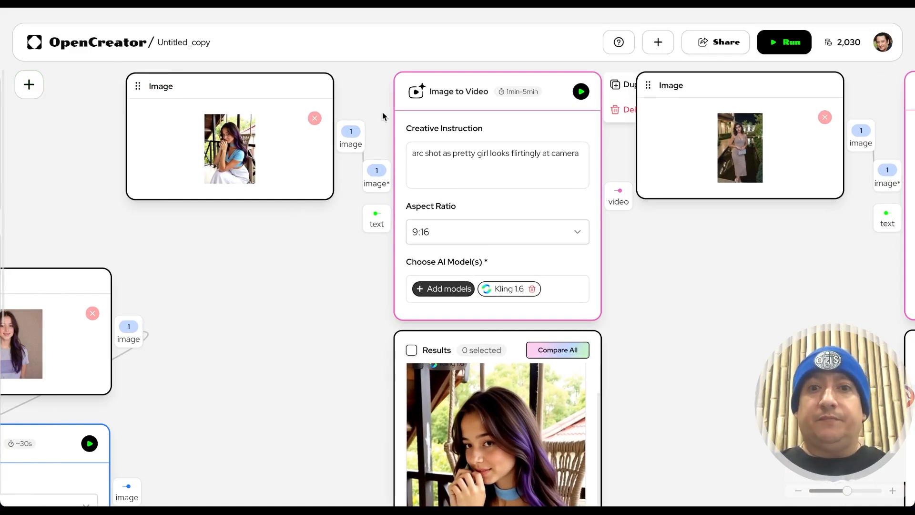
Review the aspect ratio choices of the first Image to Video block, keeping 9:16.
scroll(505, 281, down, 1)
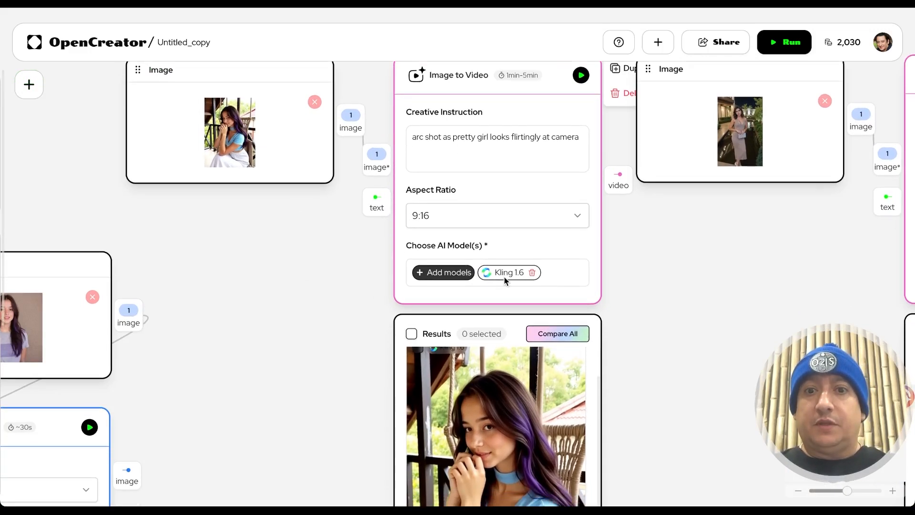
click(578, 210)
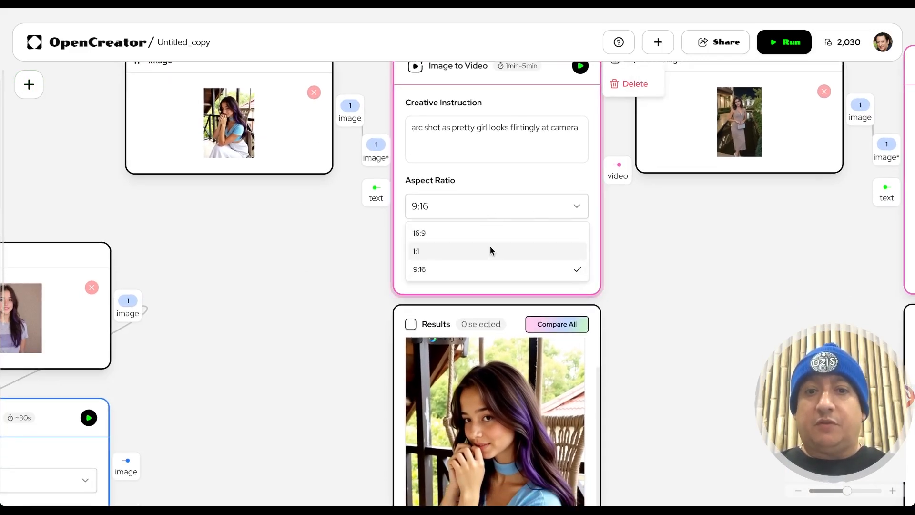
click(591, 178)
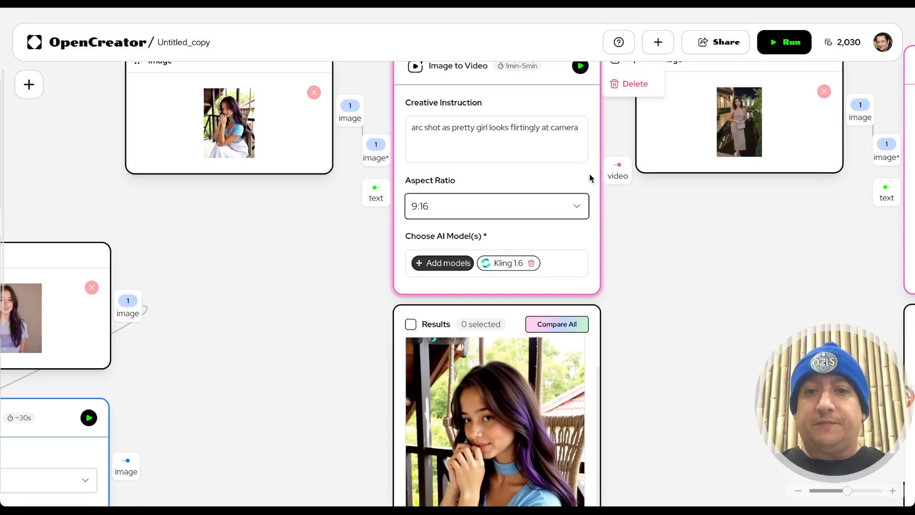
Review the AI models and credit costs offered for the first Image to Video block, keeping Kling 1.6 selected.
scroll(496, 262, down, 2)
click(416, 225)
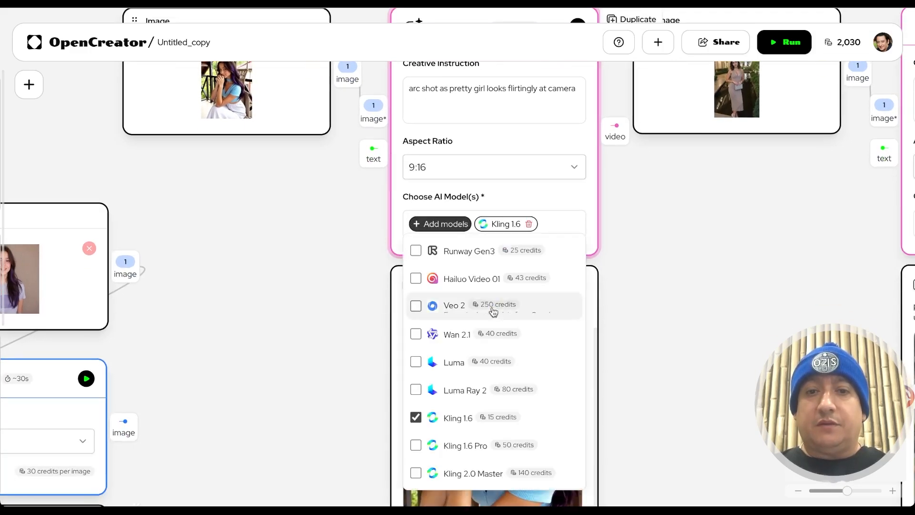
scroll(491, 370, up, 6)
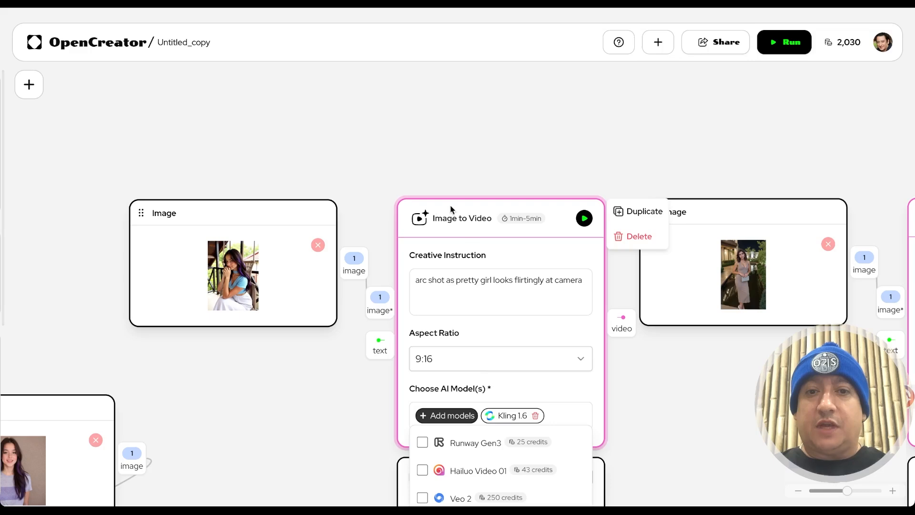
scroll(499, 319, down, 6)
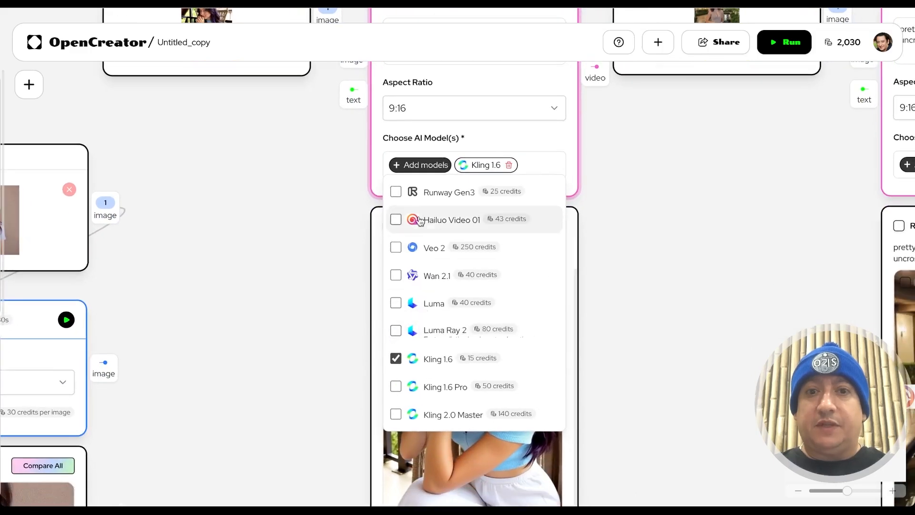
scroll(461, 399, down, 1)
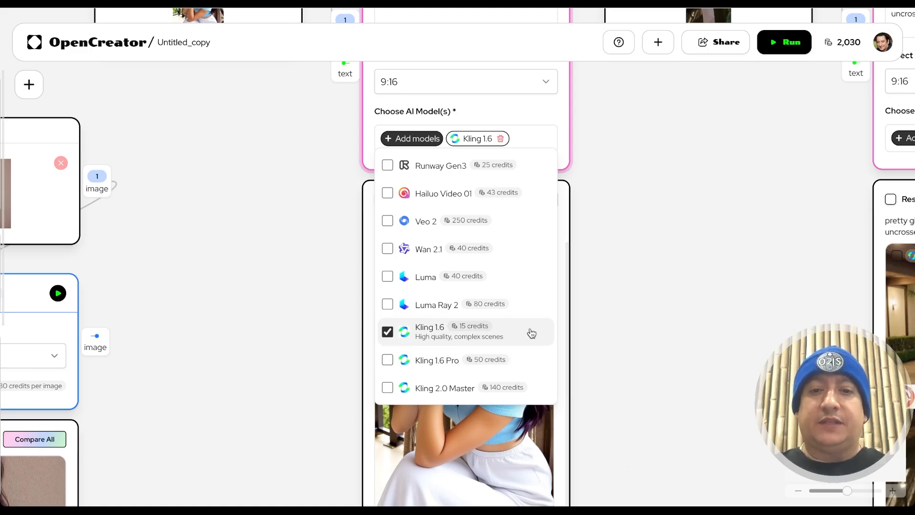
click(644, 347)
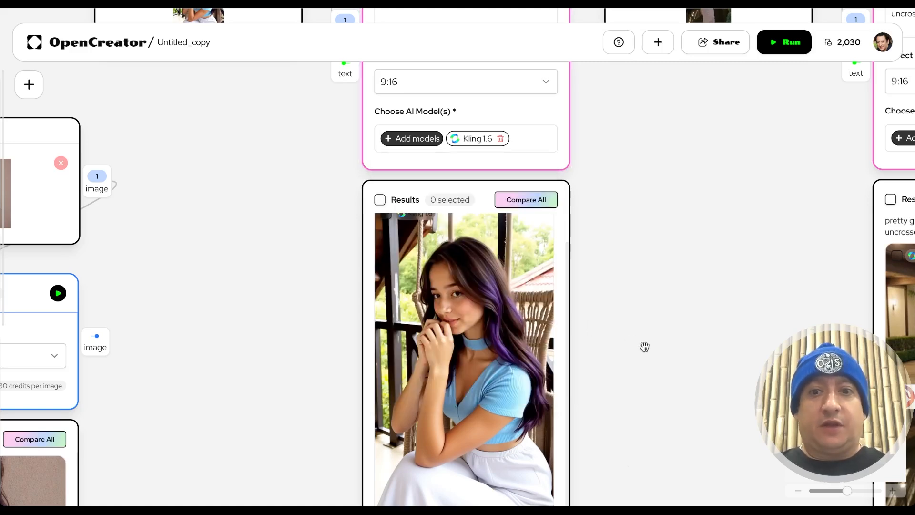
Examine the video result of the first Image to Video block against its source image and creative instruction.
scroll(645, 347, down, 4)
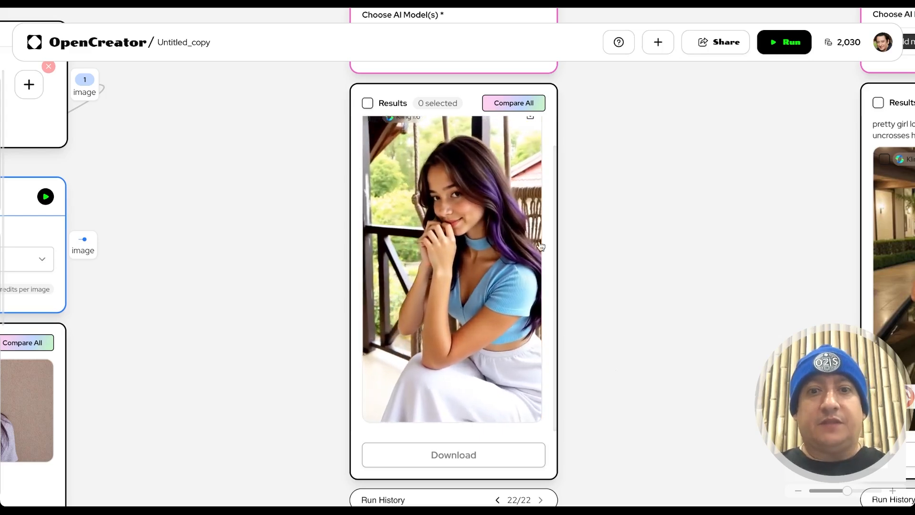
scroll(619, 250, down, 1)
scroll(619, 250, up, 7)
scroll(619, 251, down, 5)
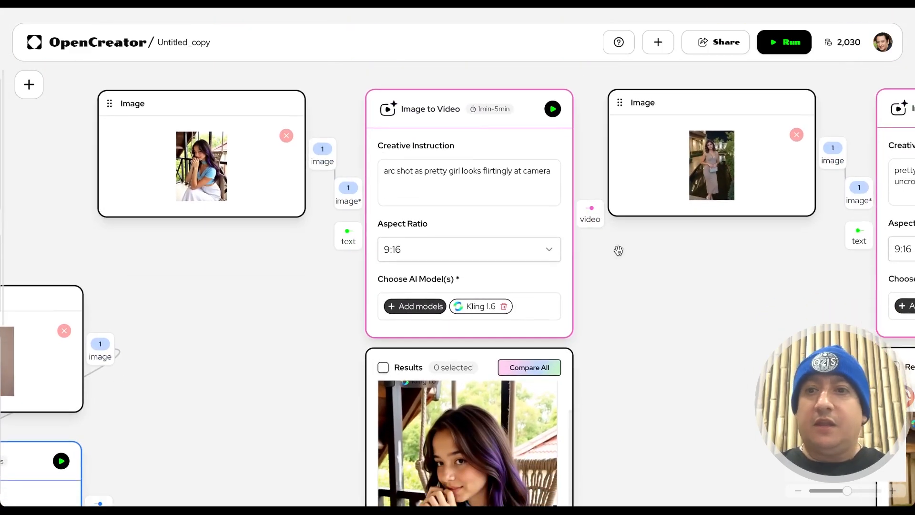
scroll(618, 250, down, 1)
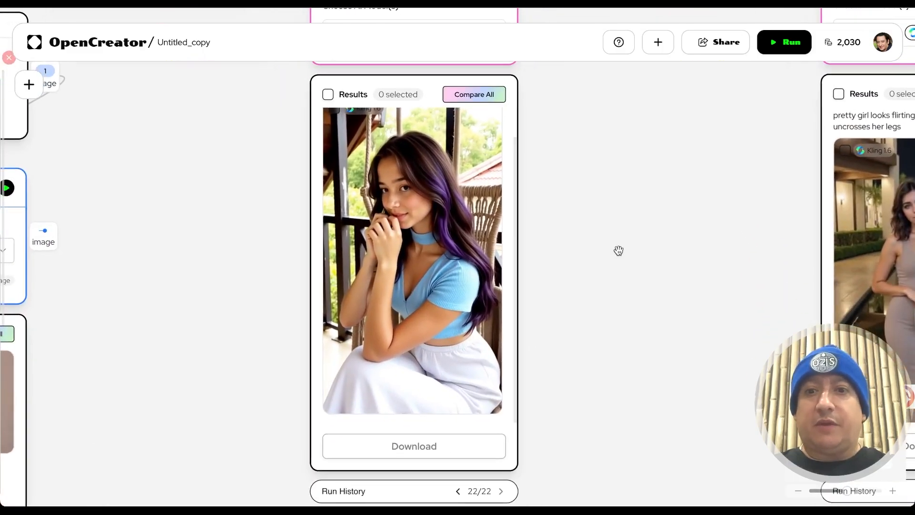
scroll(619, 250, up, 3)
scroll(619, 251, up, 4)
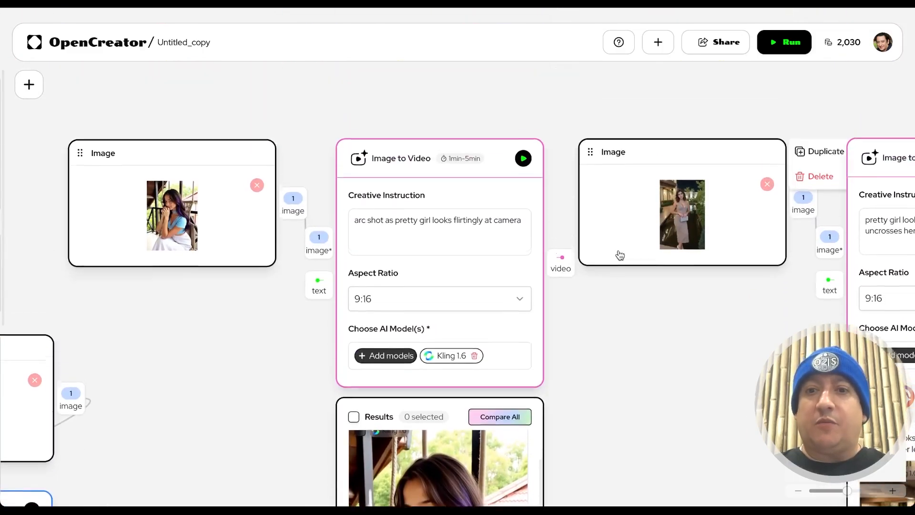
Examine the second Image to Video block's result with its prompt and source image, then view both video blocks side by side.
scroll(641, 358, down, 7)
scroll(641, 358, right, 4)
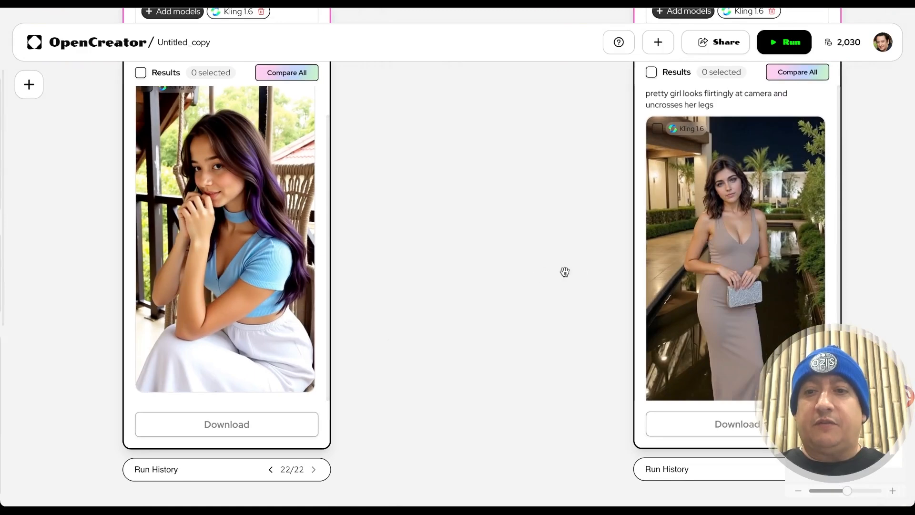
scroll(564, 271, right, 4)
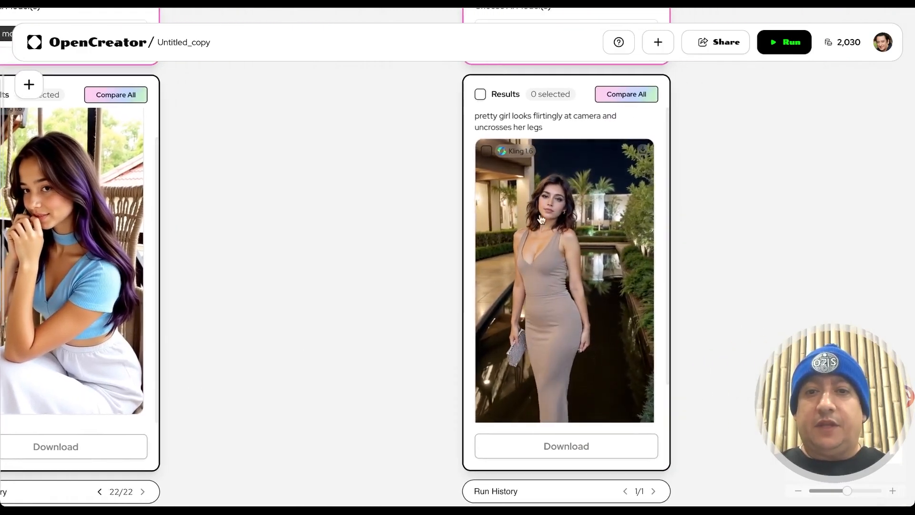
scroll(395, 197, up, 5)
scroll(395, 197, left, 1)
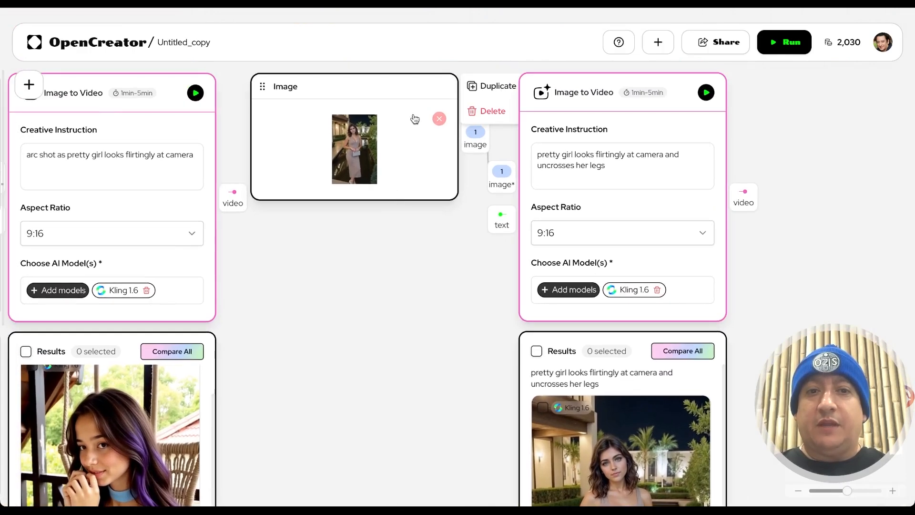
scroll(431, 305, down, 4)
drag(447, 300, 567, 230)
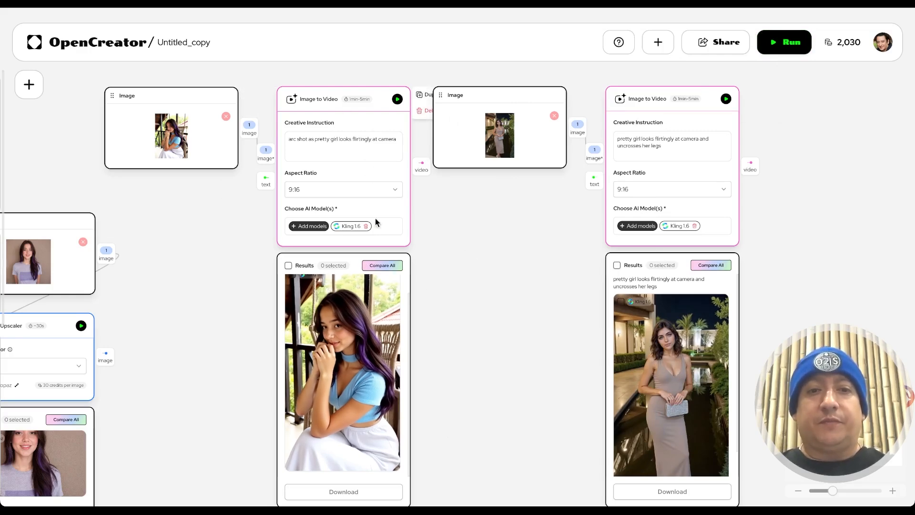
Examine the Image Upscaler block with its connected source image, upscale factor and result.
scroll(465, 300, left, 3)
scroll(465, 300, down, 1)
scroll(465, 300, left, 2)
scroll(465, 301, down, 1)
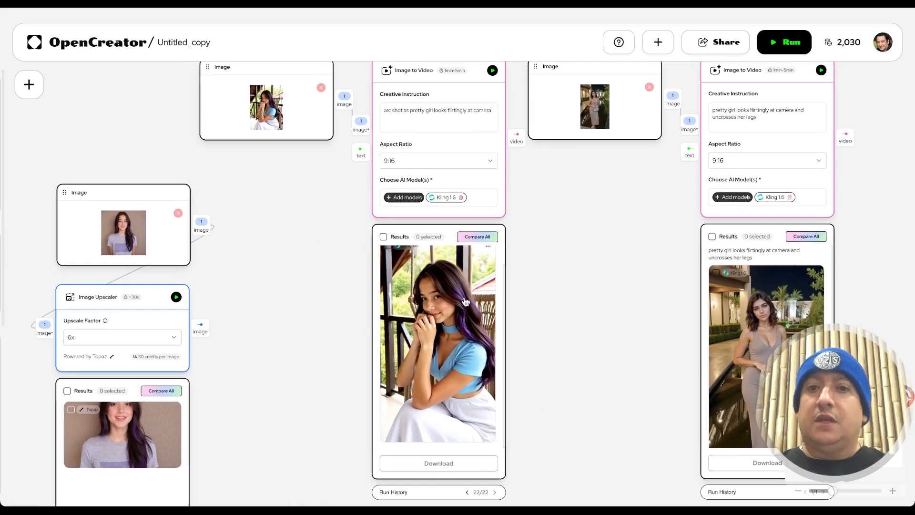
scroll(466, 301, left, 3)
scroll(466, 302, down, 1)
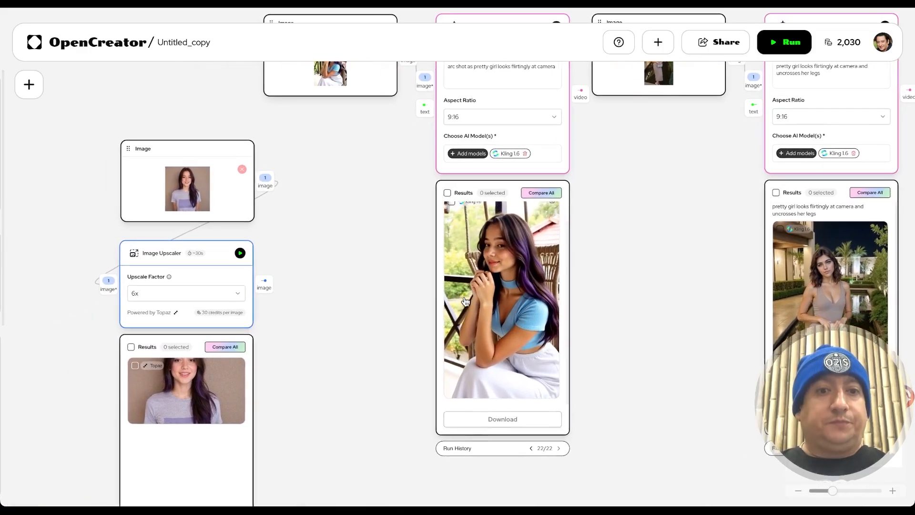
scroll(345, 274, left, 2)
scroll(345, 273, down, 2)
mouse_move(233, 103)
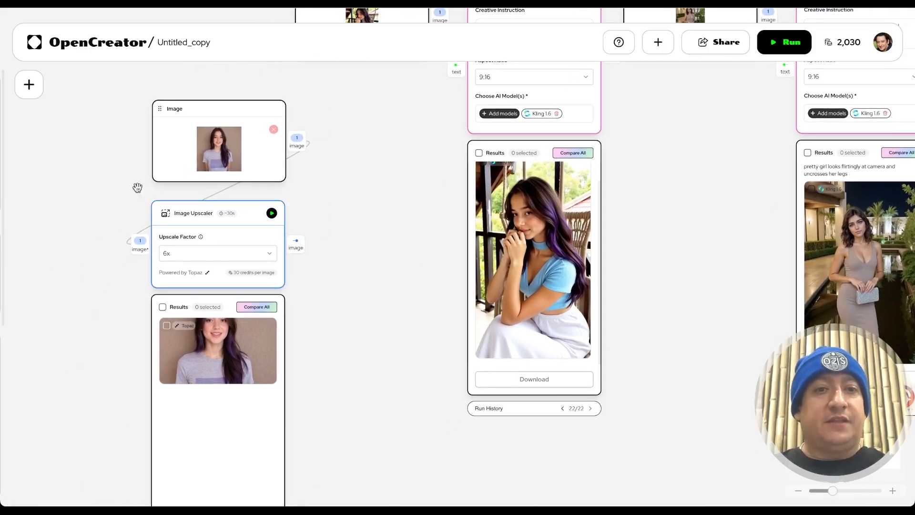
scroll(370, 315, left, 2)
scroll(370, 316, down, 2)
mouse_move(241, 167)
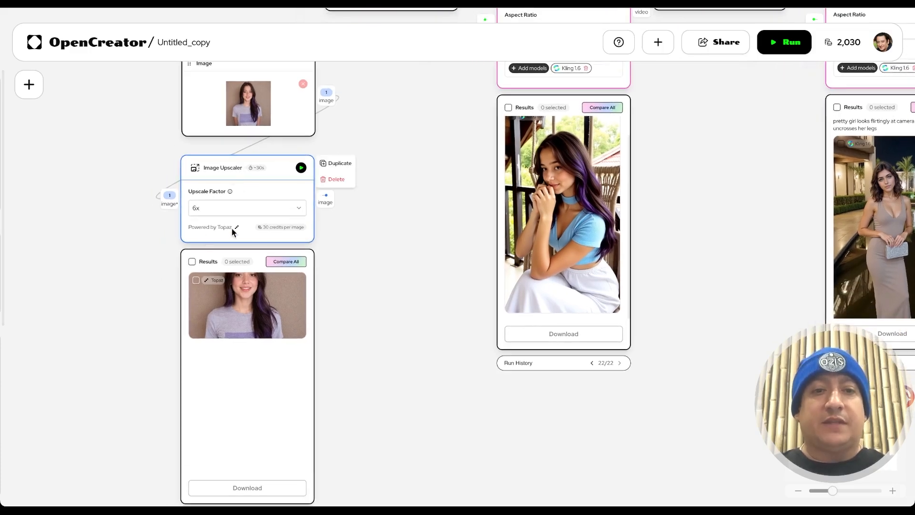
scroll(373, 241, up, 2)
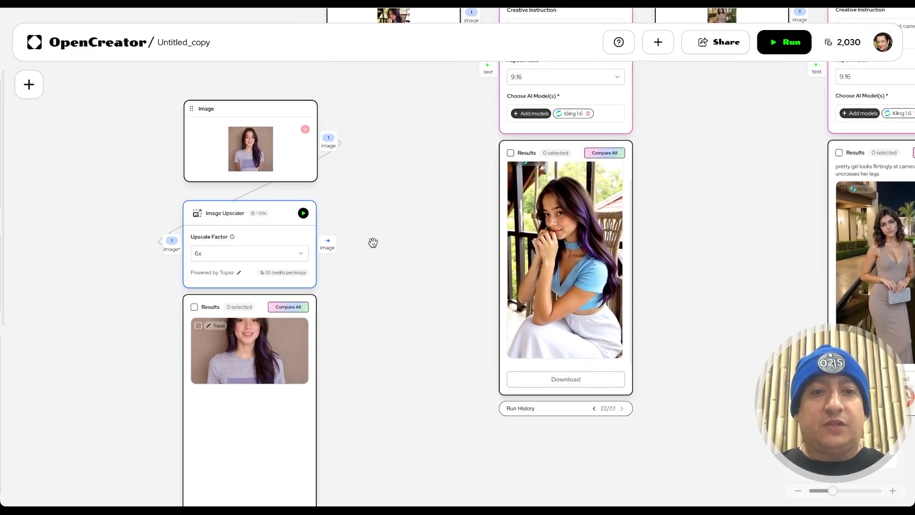
View the Topaz upscaled portrait enlarged in the comparison gallery, then return to the canvas.
mouse_move(281, 360)
click(281, 360)
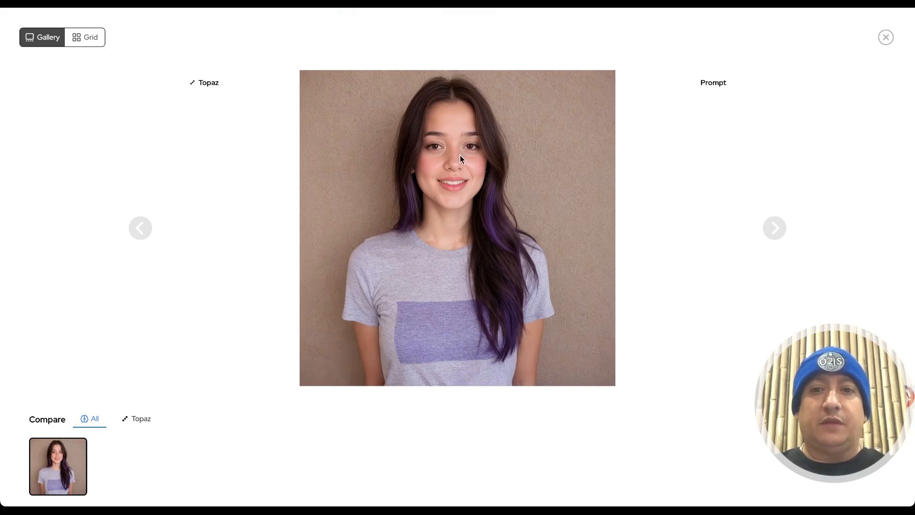
click(886, 37)
mouse_move(885, 42)
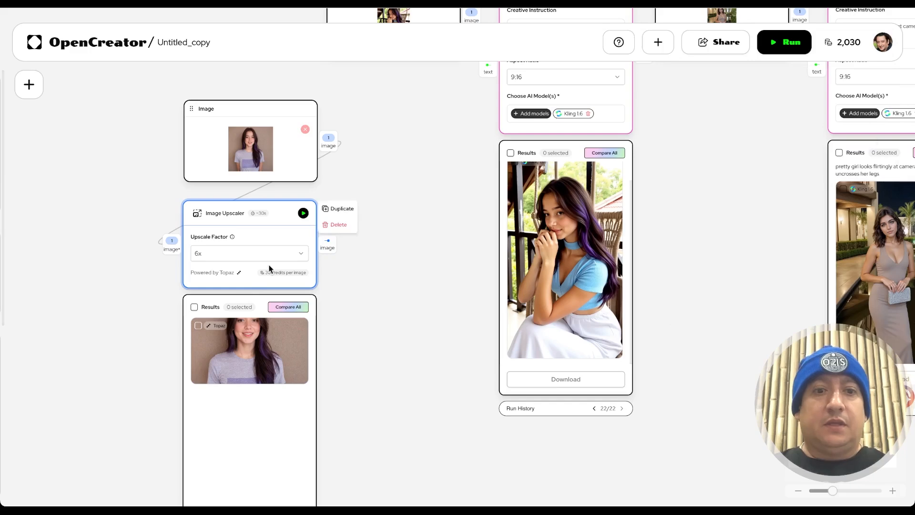
Inspect the Image Upscaler's source picture up close and compare it with the upscaled result below.
scroll(256, 157, up, 5)
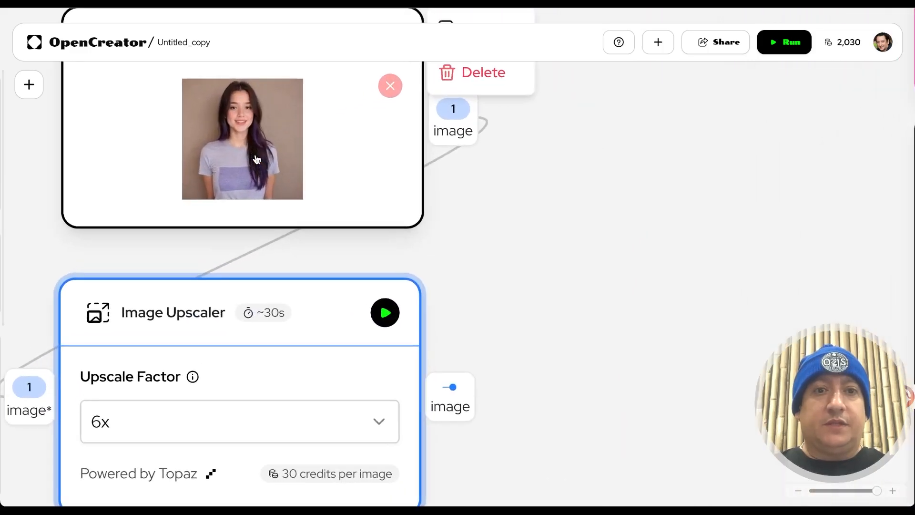
scroll(256, 159, down, 5)
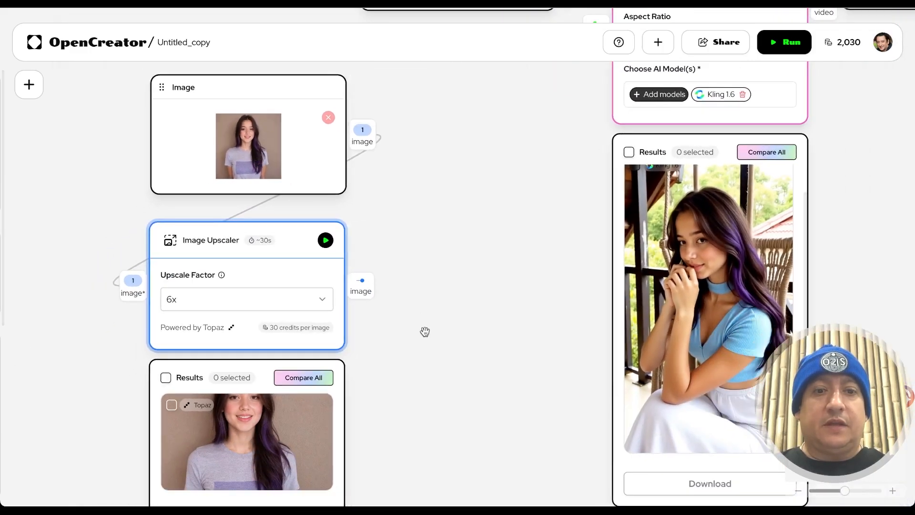
scroll(425, 332, down, 3)
scroll(424, 331, down, 1)
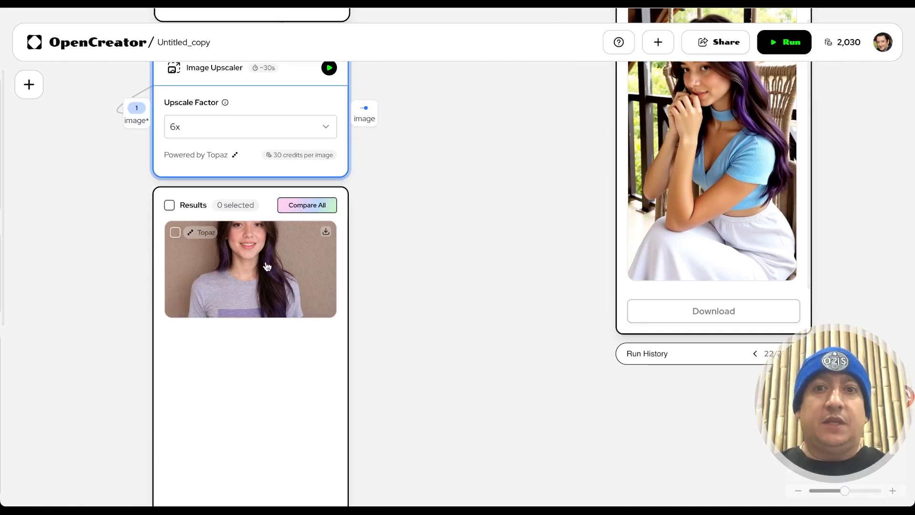
scroll(429, 227, up, 12)
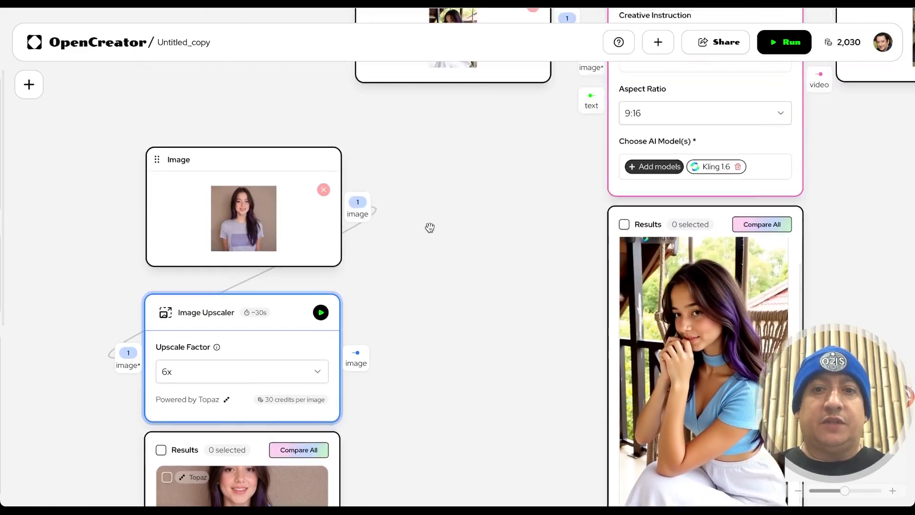
scroll(430, 227, down, 1)
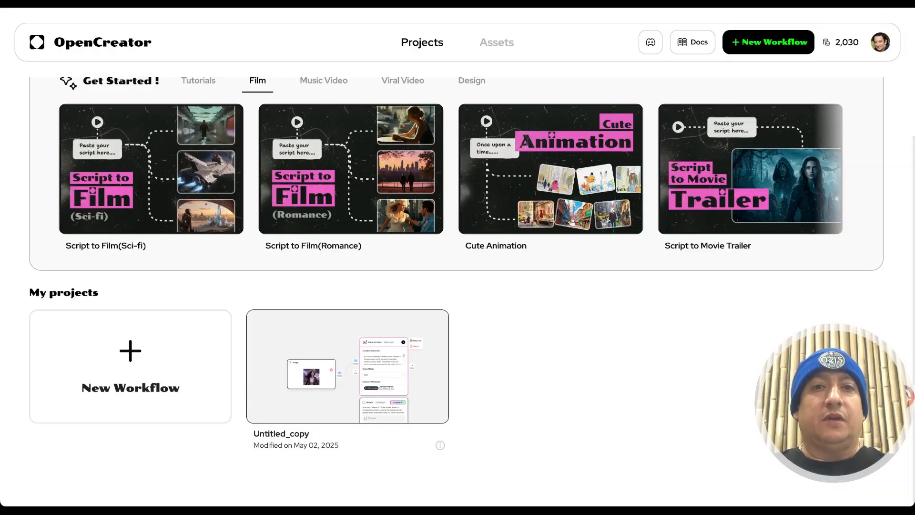
Create a new workflow, add a Text Input block, and place it in the upper-left area of the canvas.
click(113, 356)
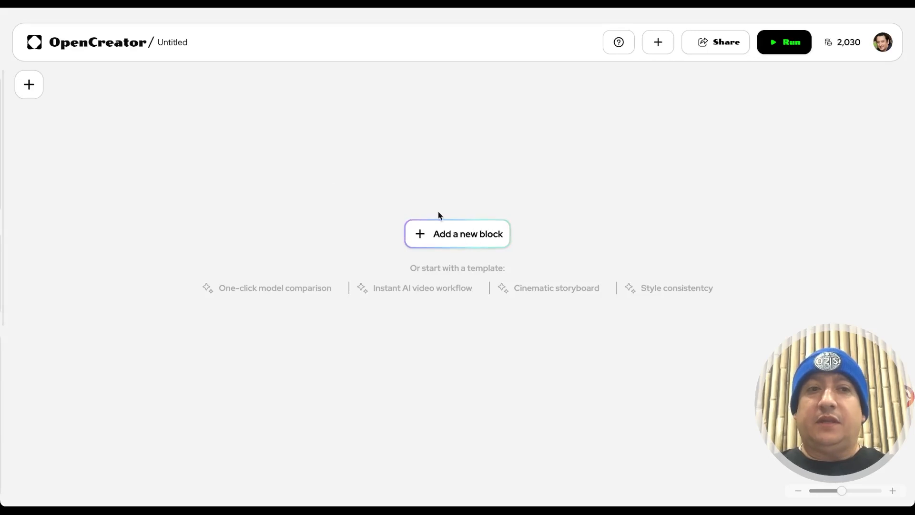
click(448, 242)
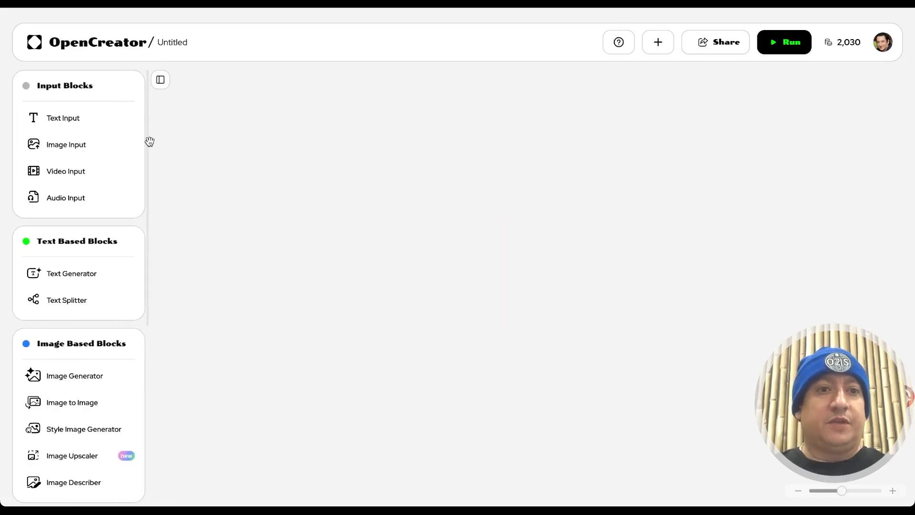
click(61, 119)
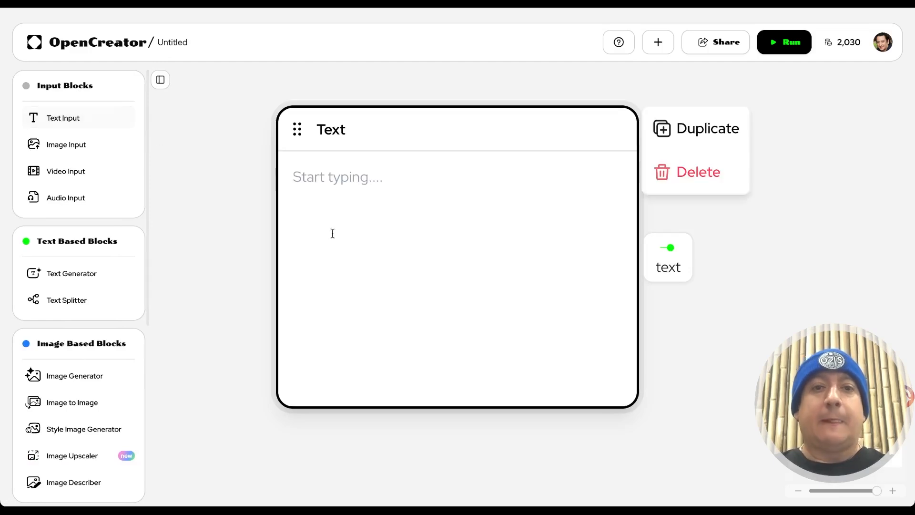
scroll(499, 237, down, 5)
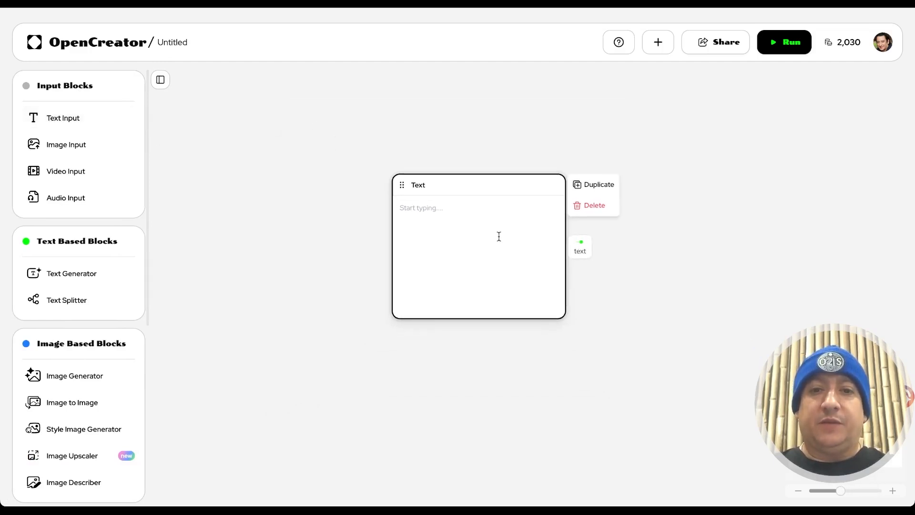
drag(396, 182, 207, 124)
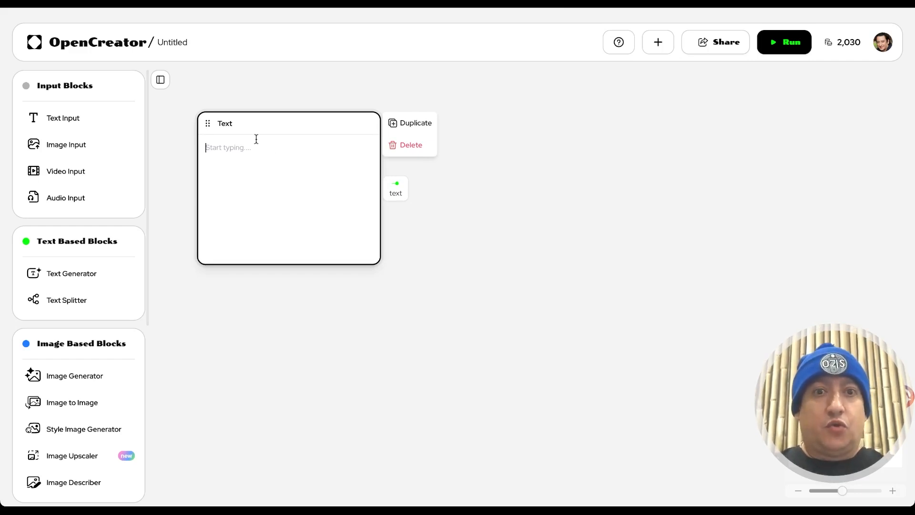
Rename the text block as "Input your social media idea".
double_click(227, 125)
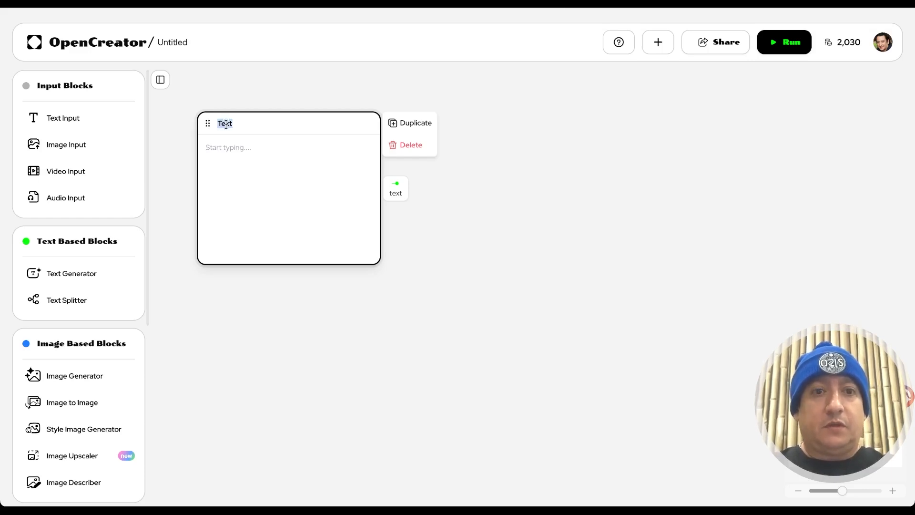
text(Inp)
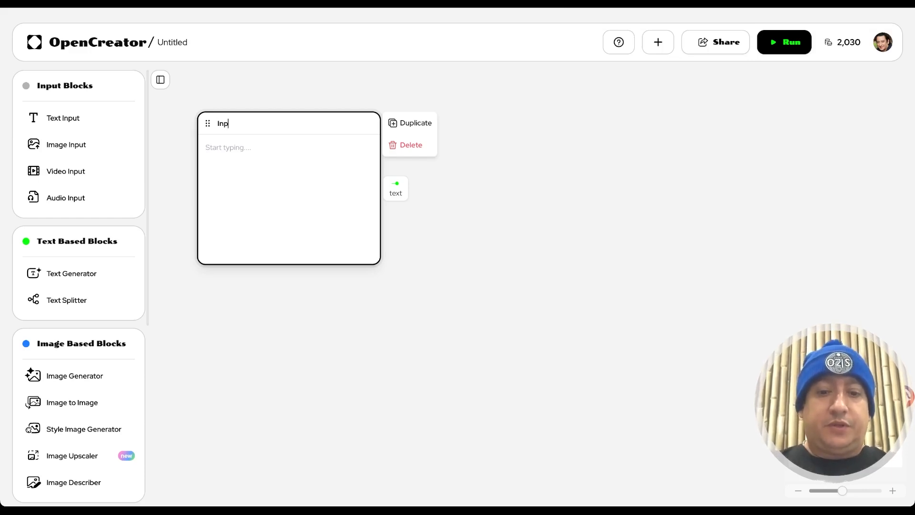
text(ut your social media idea)
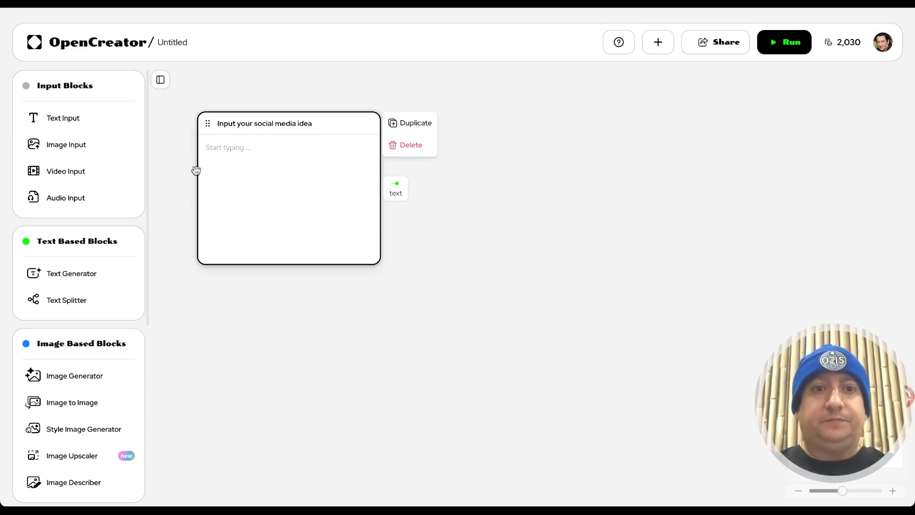
Enter "I want a post about how ai is awesome" as the text block's content.
click(246, 157)
text(I)
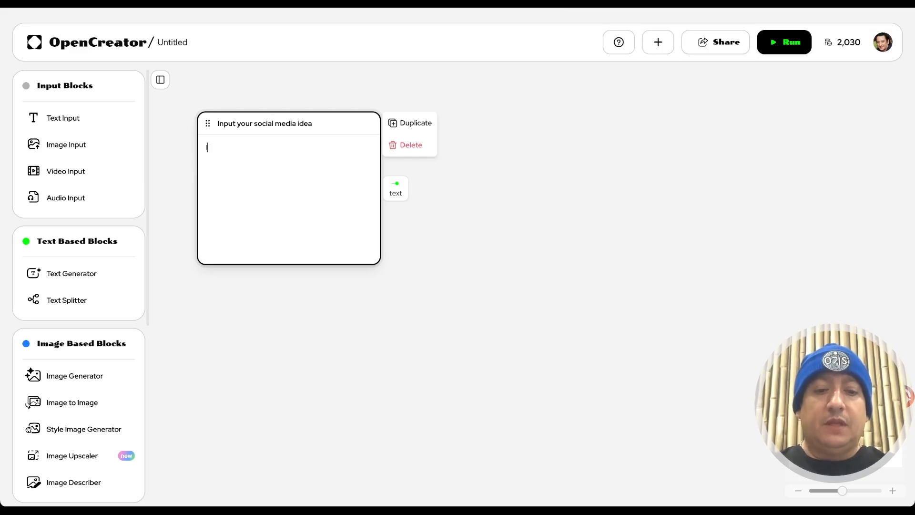
text( want a post about how ai is awe)
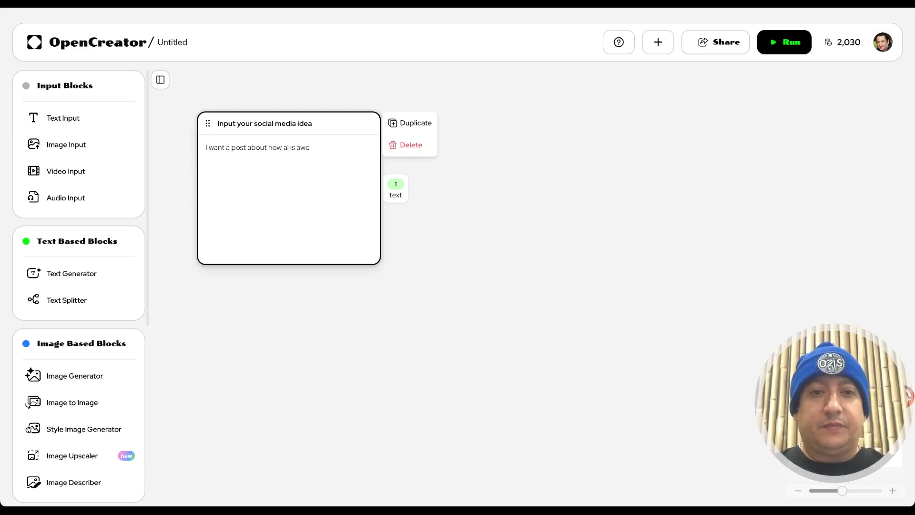
text(ome)
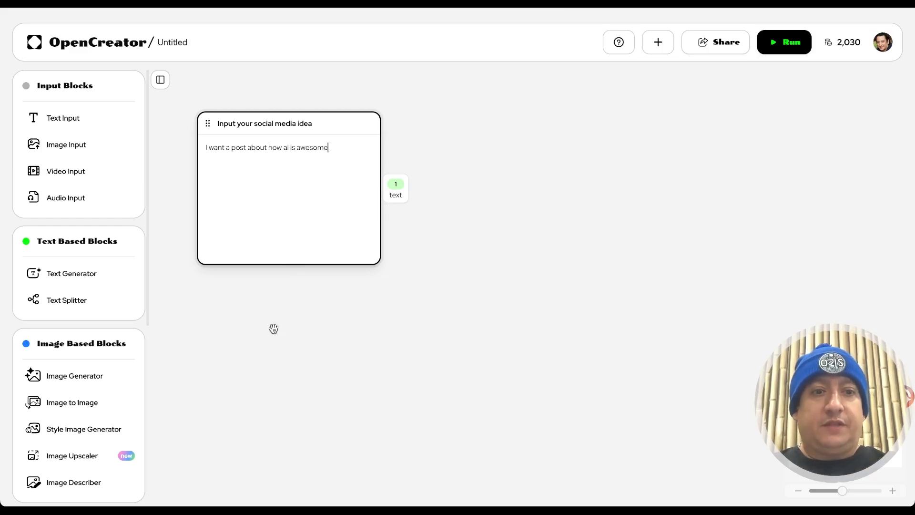
Add a Text Generator block beside the text block and connect the text block's output to its text input.
scroll(124, 325, down, 1)
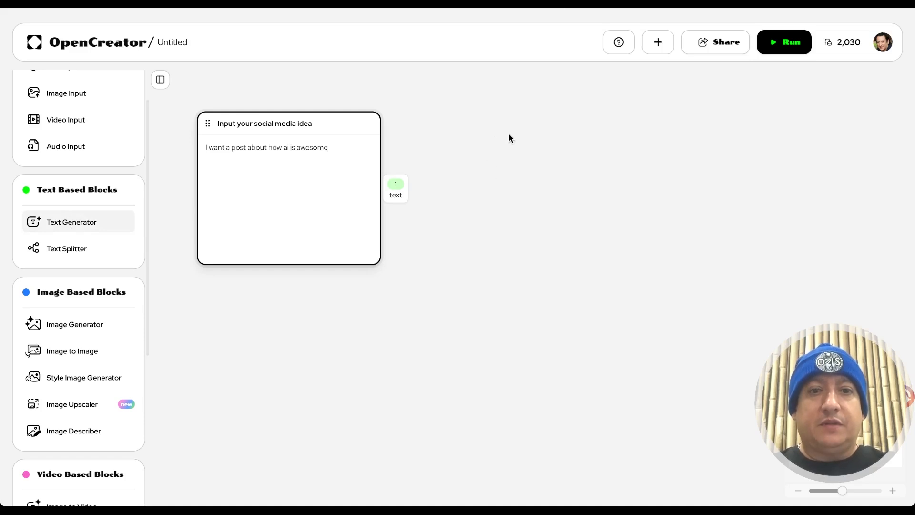
drag(509, 138, 509, 138)
drag(395, 186, 491, 226)
drag(629, 158, 582, 123)
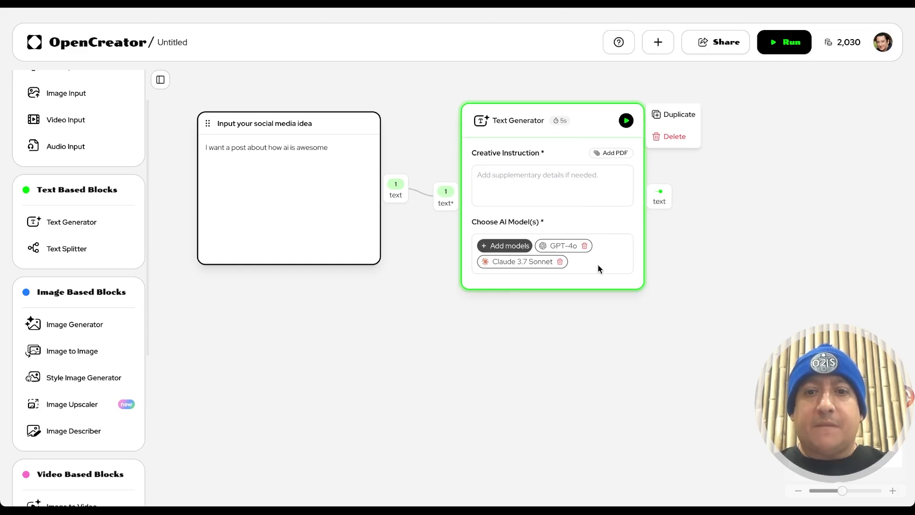
Deselect Claude 3.7 Sonnet in the Text Generator, keeping only GPT-4o, and begin its creative instruction with "Create a".
click(512, 245)
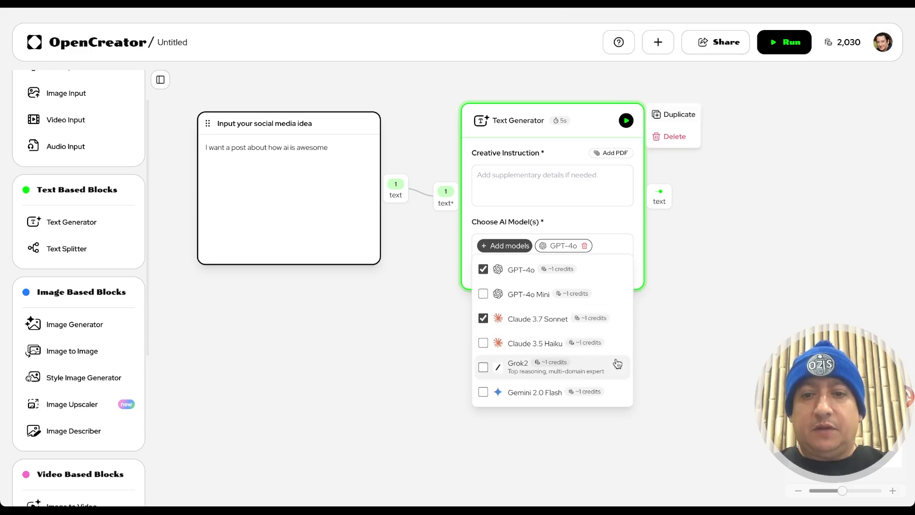
scroll(614, 288, down, 1)
scroll(613, 289, up, 1)
scroll(613, 289, right, 1)
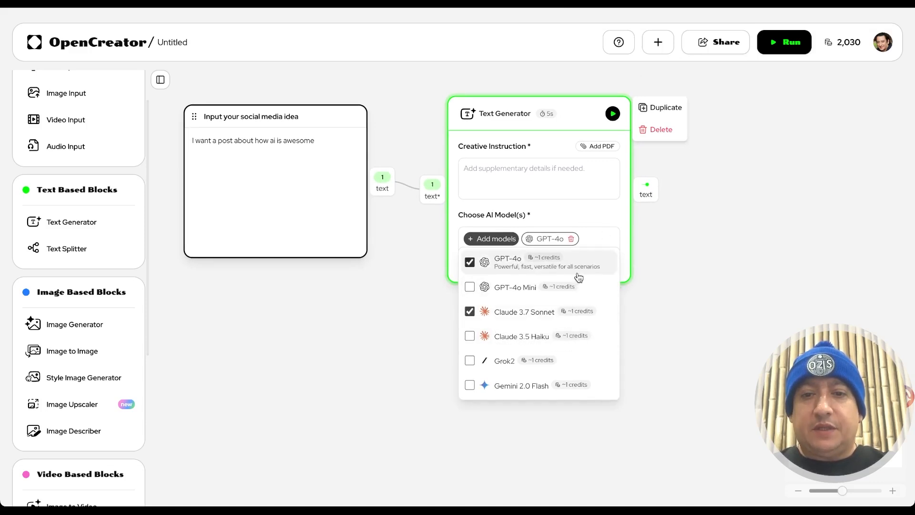
click(469, 311)
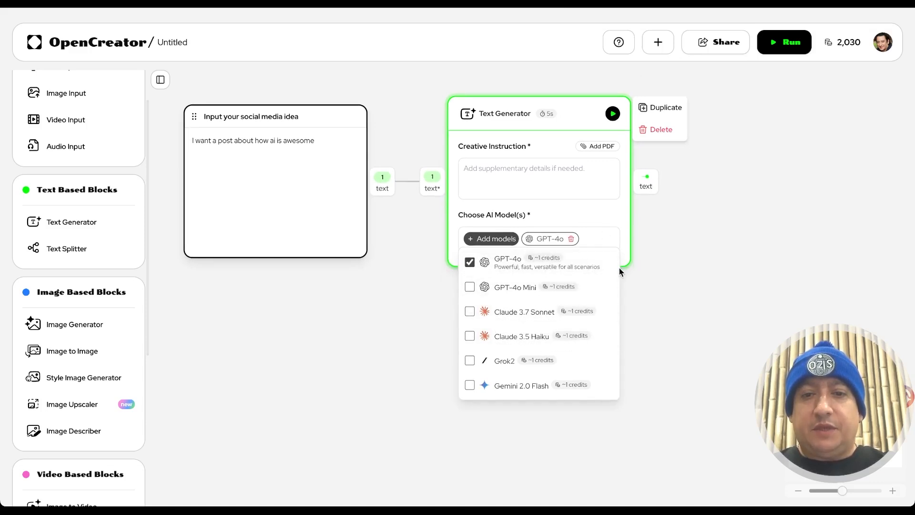
click(528, 174)
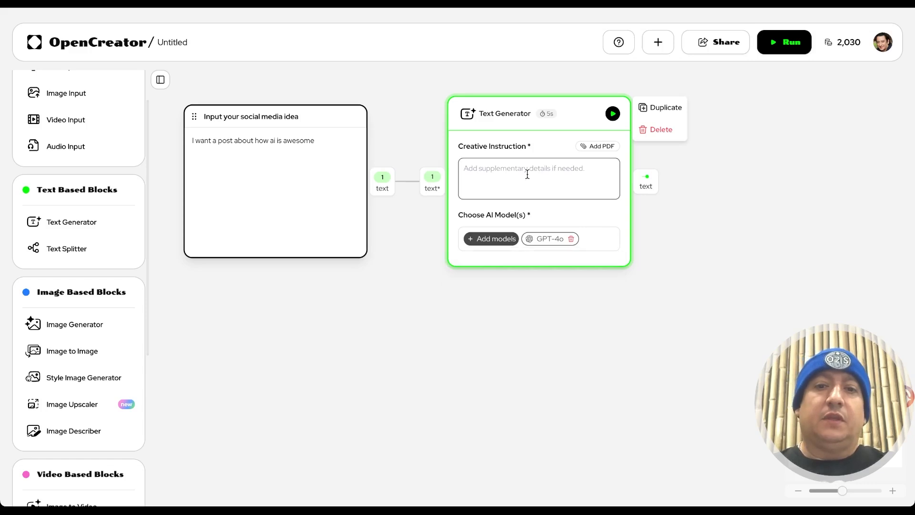
text(Create a)
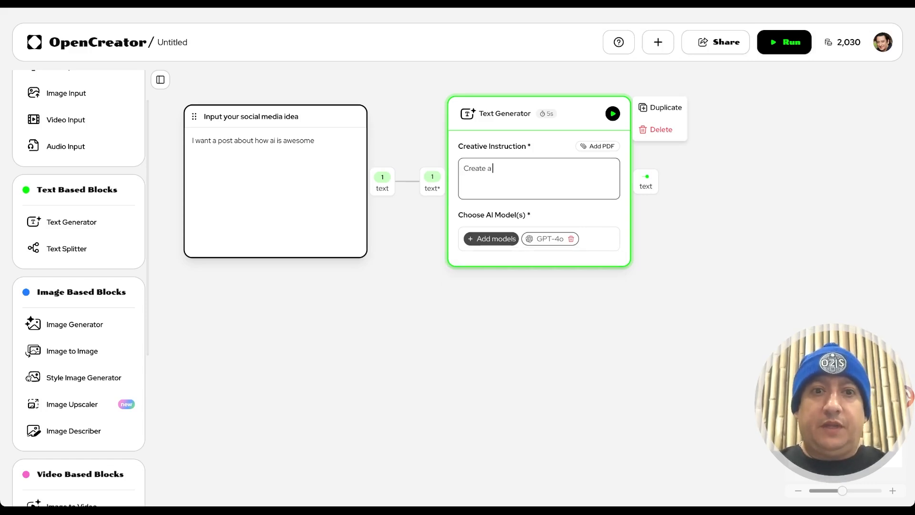
Change the text block's title to "Input your social media topic" and replace its content with "ai is awesome".
mouse_move(278, 130)
double_click(289, 116)
text(topic)
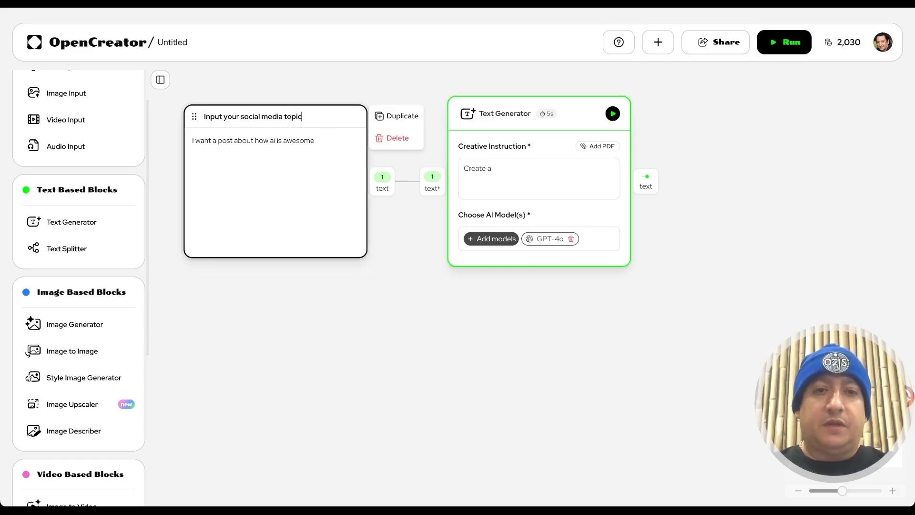
double_click(242, 141)
triple_click(241, 141)
text(ai is aweosme)
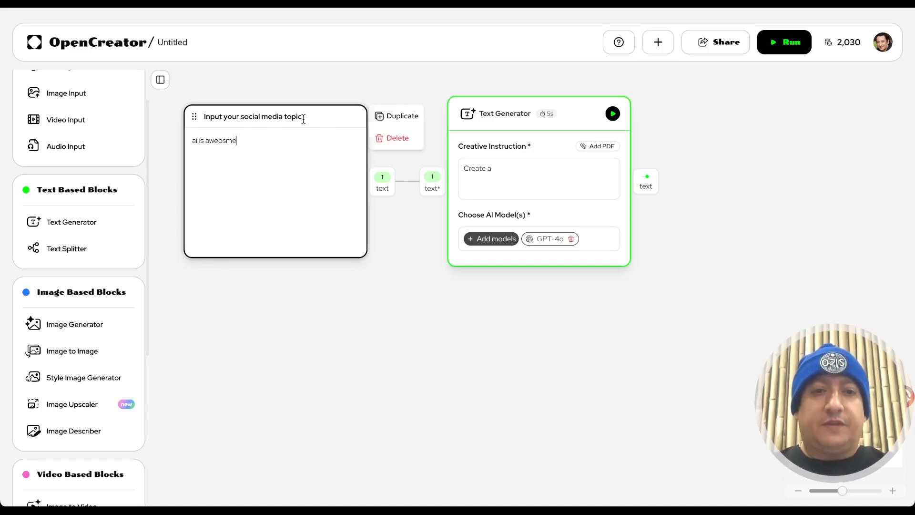
key(BackSpace)
text(some)
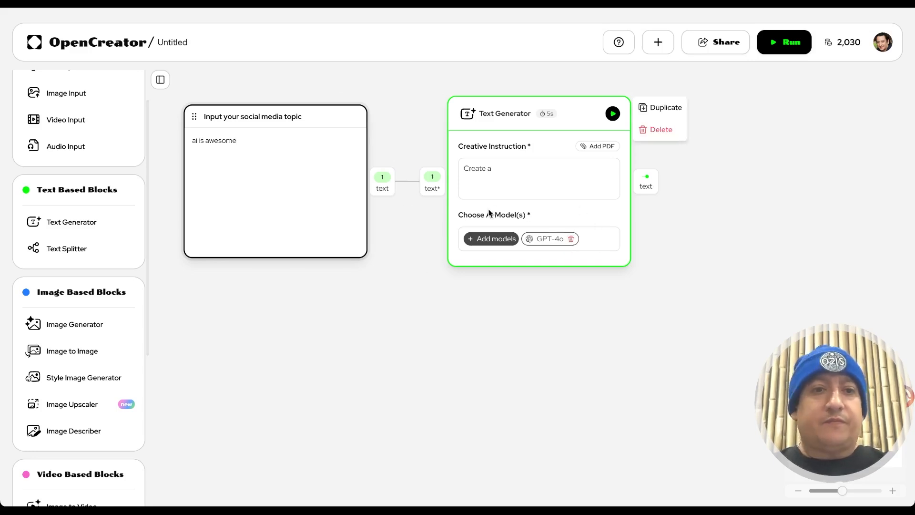
Extend the Text Generator's creative instruction to read "Create a instagram caption based around the input which relates to".
click(518, 165)
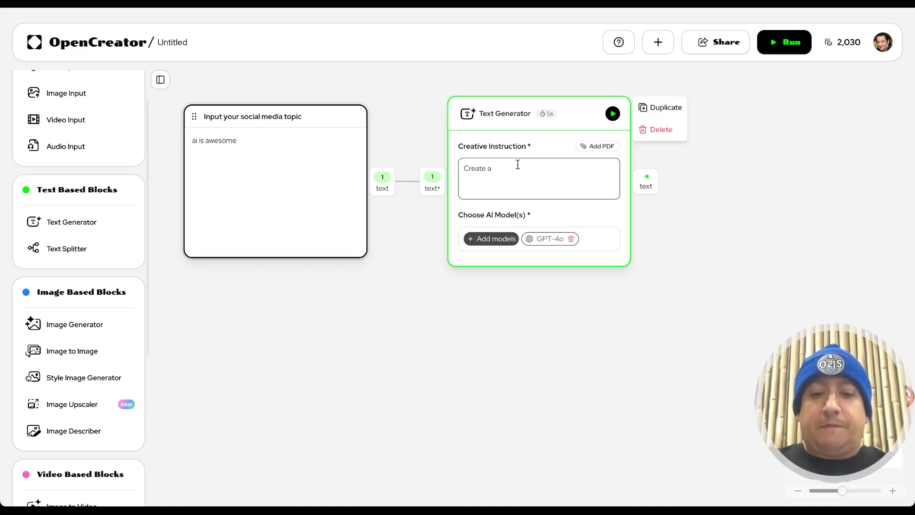
text(instagram caption based aro)
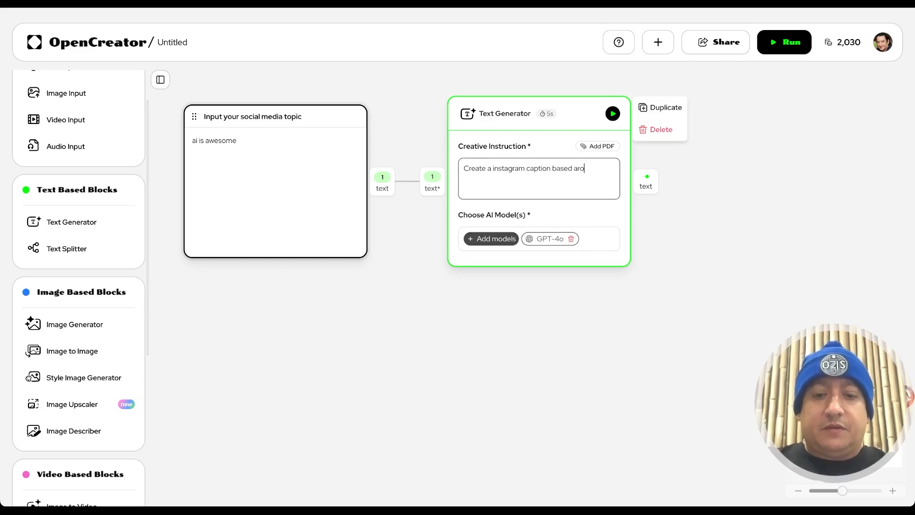
text(und the t)
text(nout)
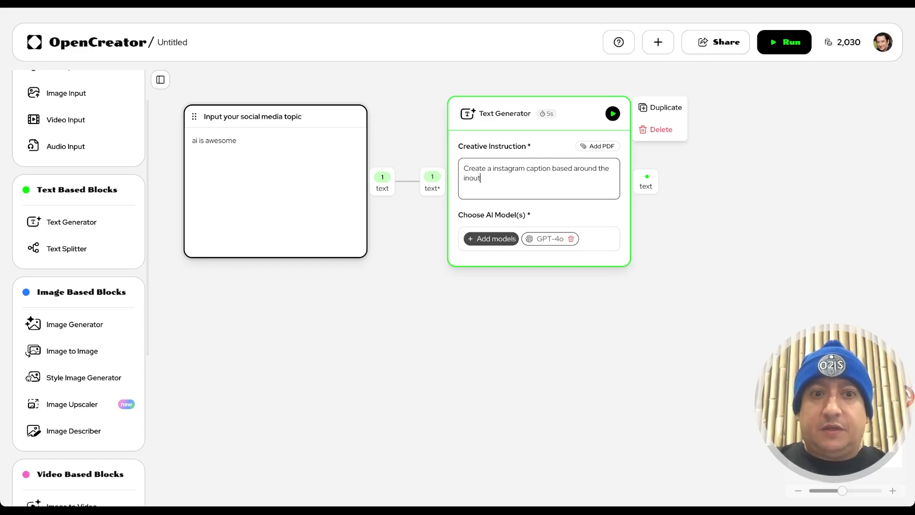
key(BackSpace)
key(BackSpace)
text(put which r)
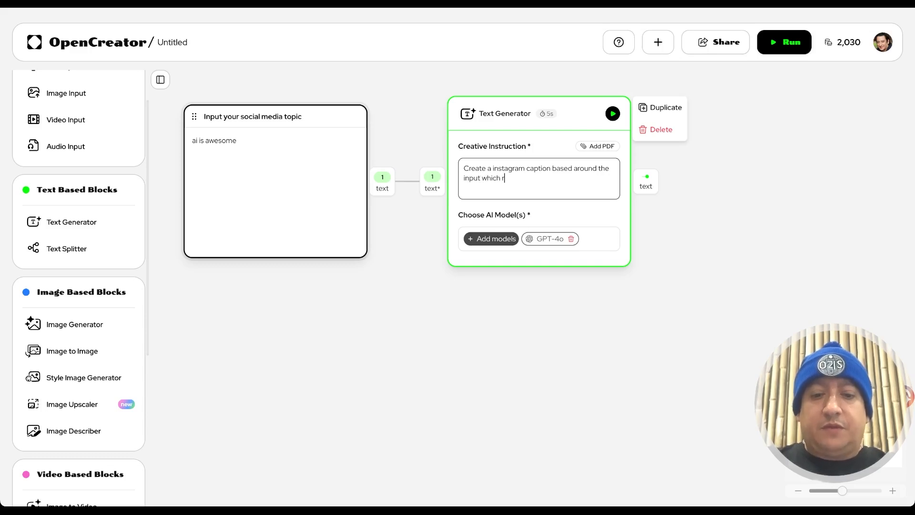
text(elates to)
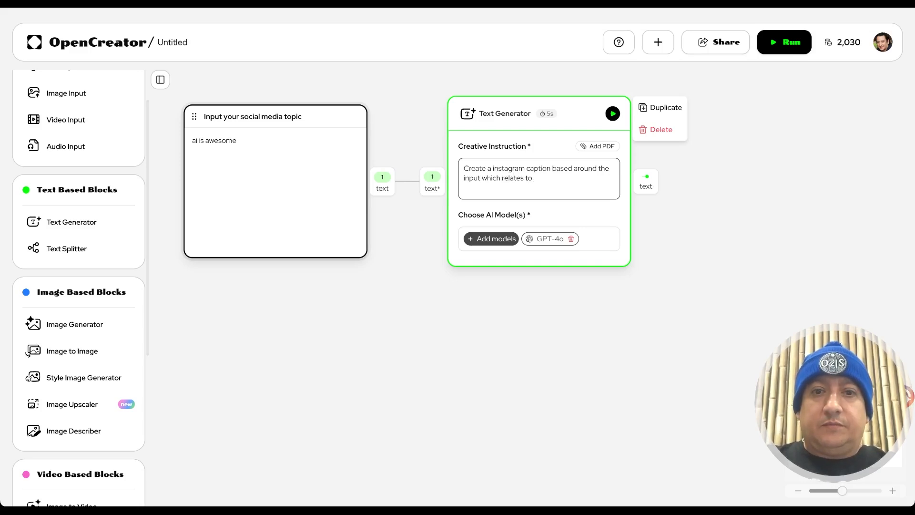
Revise the creative instruction's opening to request 7 Instagram captions instead of a single one.
click(491, 169)
key(BackSpace)
text(7)
click(550, 170)
text(s)
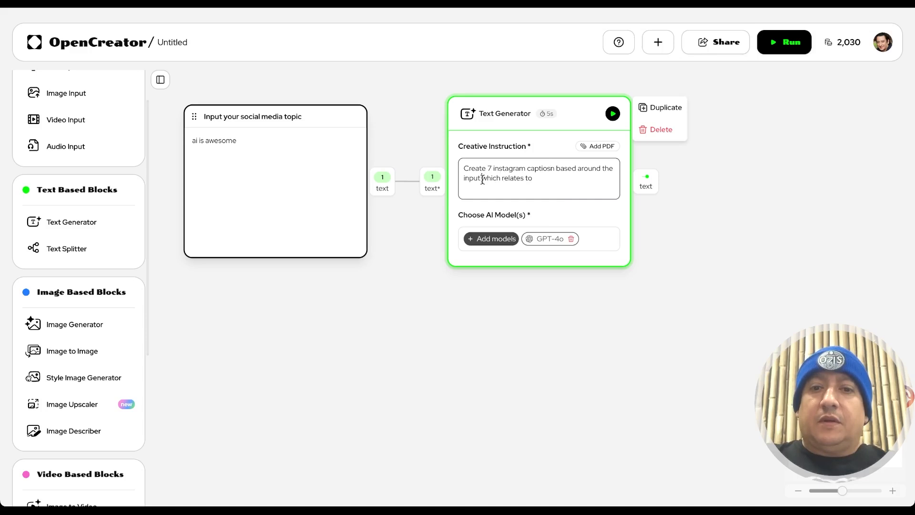
Complete the first sentence of the Text Generator's creative instruction with "small business owners".
drag(482, 179, 559, 177)
click(558, 177)
text(sma)
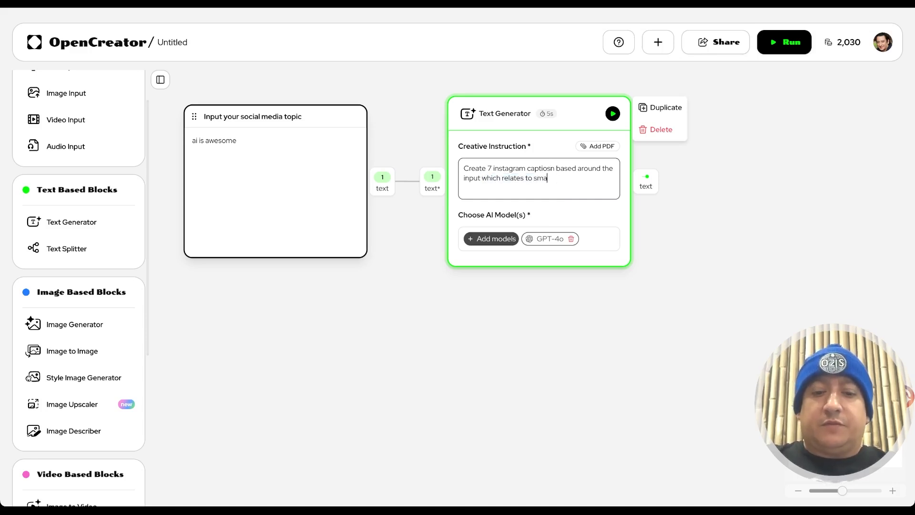
text(ll business owners)
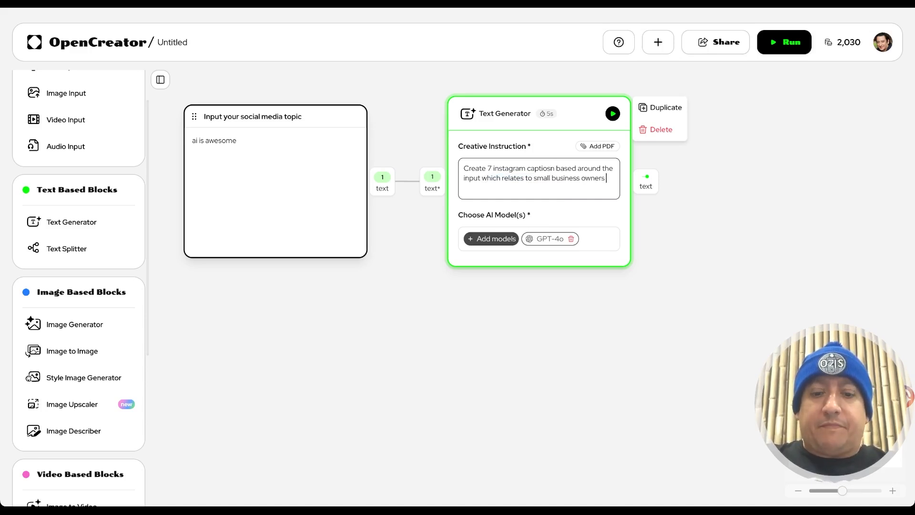
Add to the creative instruction "they should want to know more about my business and my offereings in relation to consulting.".
text(. they should)
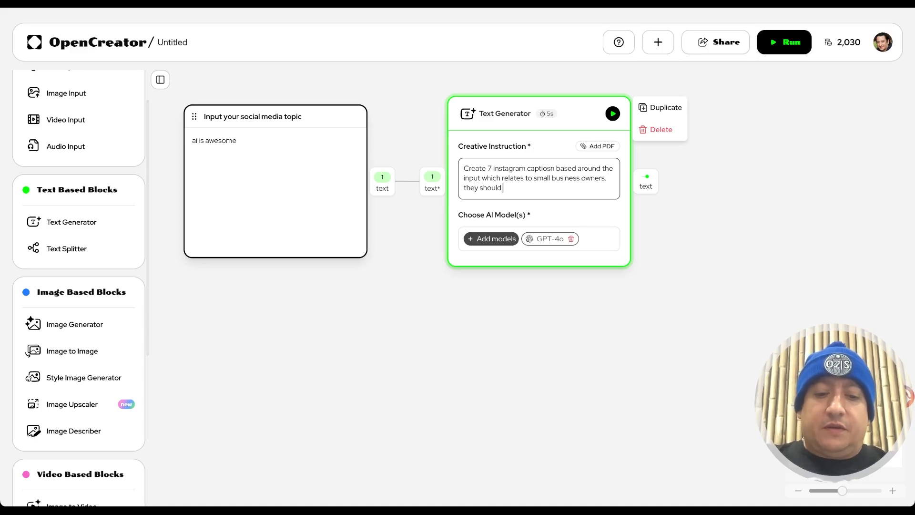
text( want to )
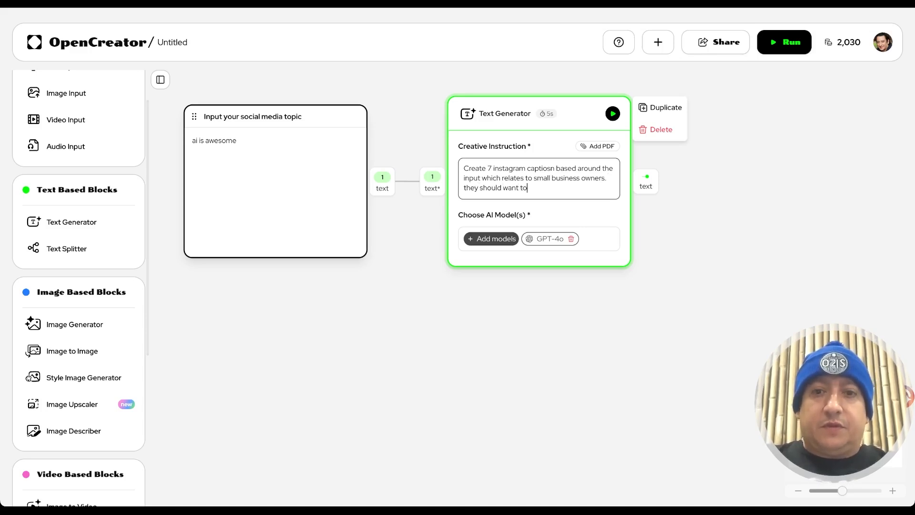
text(know more about)
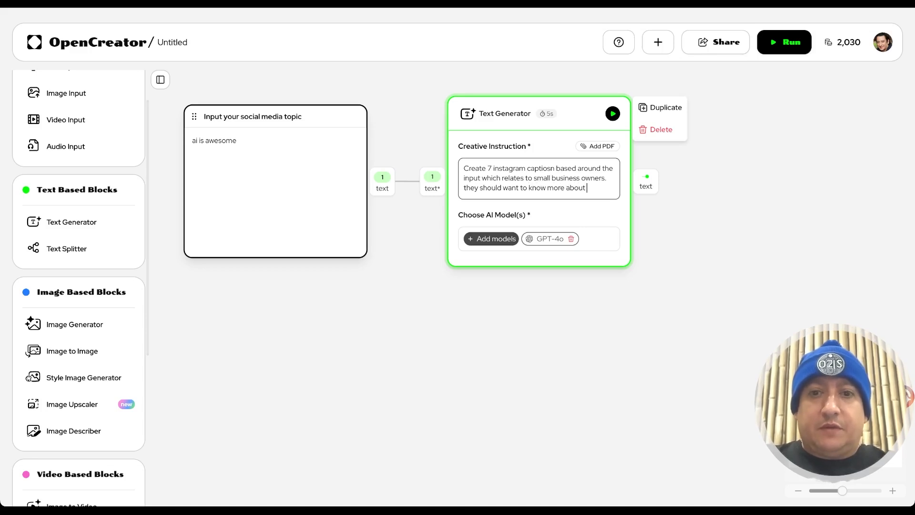
text( my busnes)
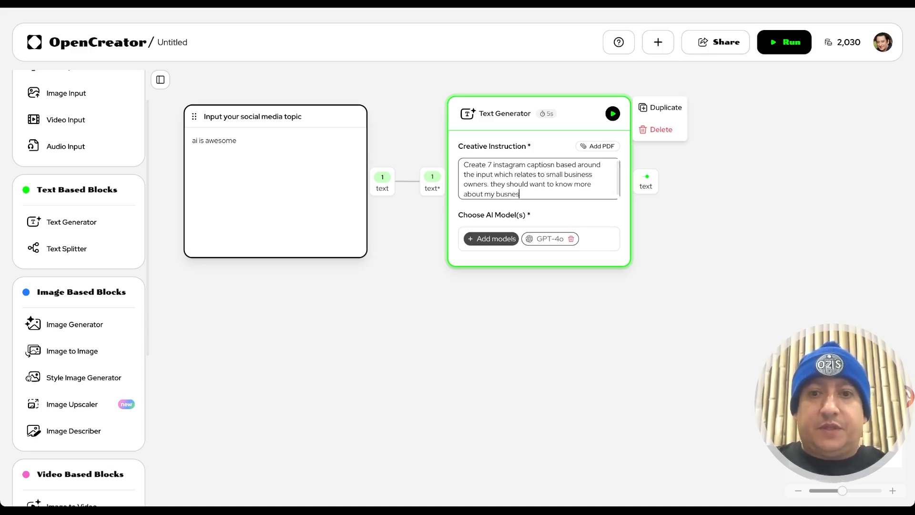
key(BackSpace)
key(BackSpace)
text(ness and my offereings in realtion to)
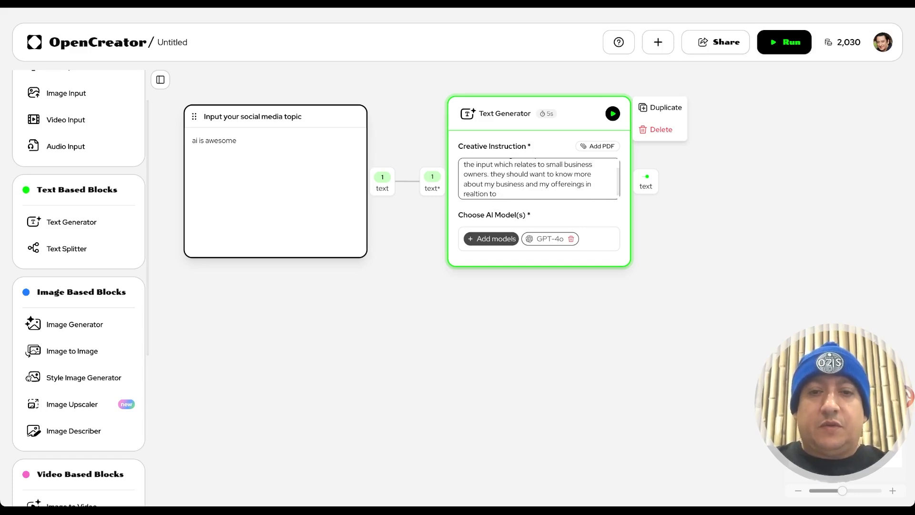
key(BackSpace)
key(BackSpace)
key(BackSpace)
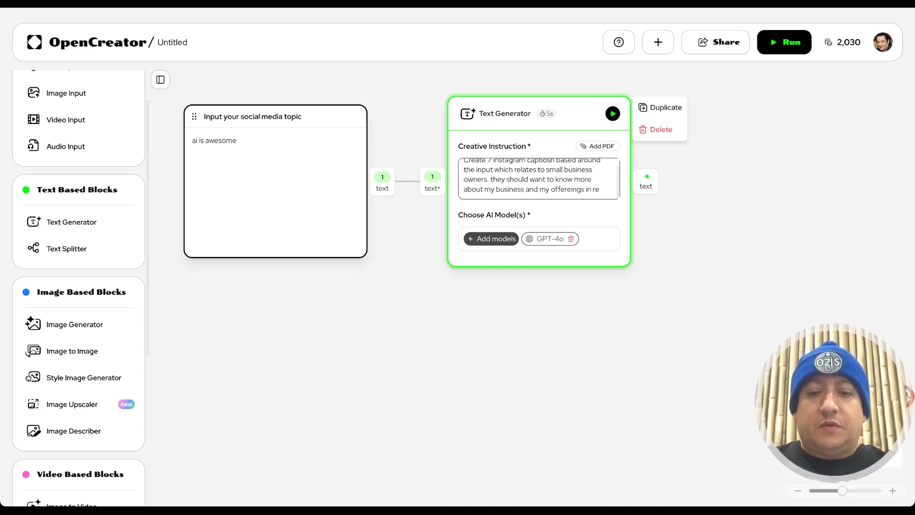
text(tion to cons)
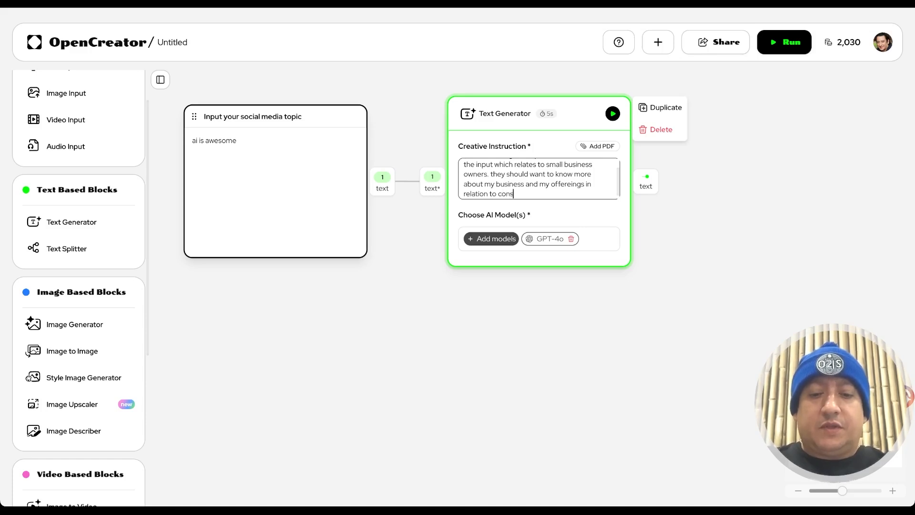
text(ulting.)
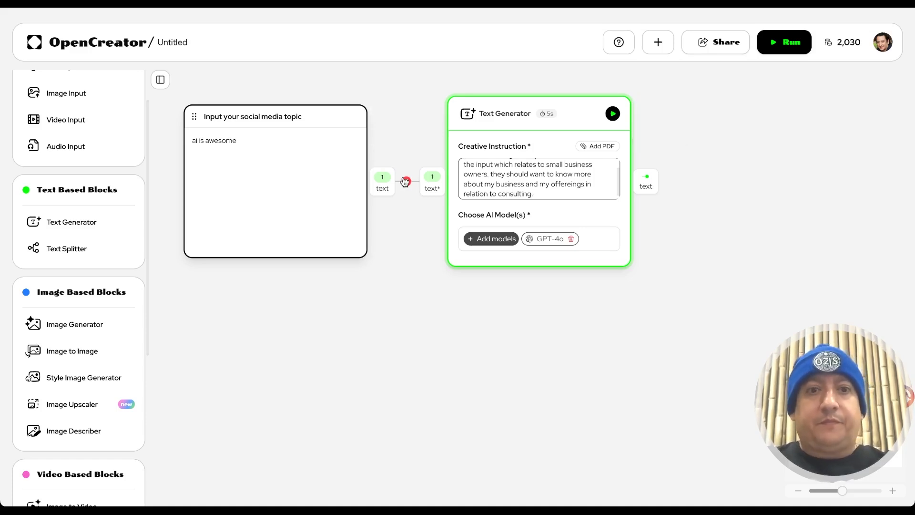
click(574, 113)
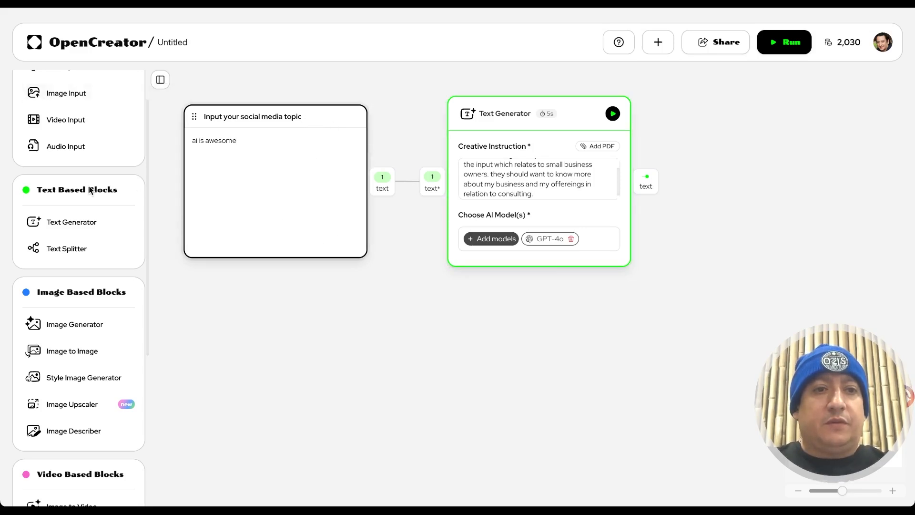
Add a second Text Input block below the existing blocks and title it "Describe your business objective".
scroll(88, 185, up, 1)
drag(61, 121, 250, 316)
click(300, 332)
key(ctrl+a)
text(Decsc)
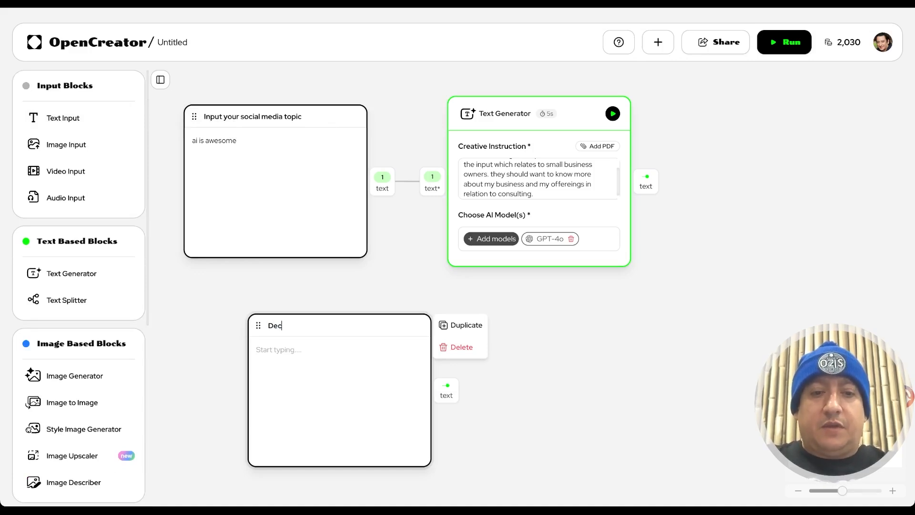
key(BackSpace)
text(scribe your bsuine)
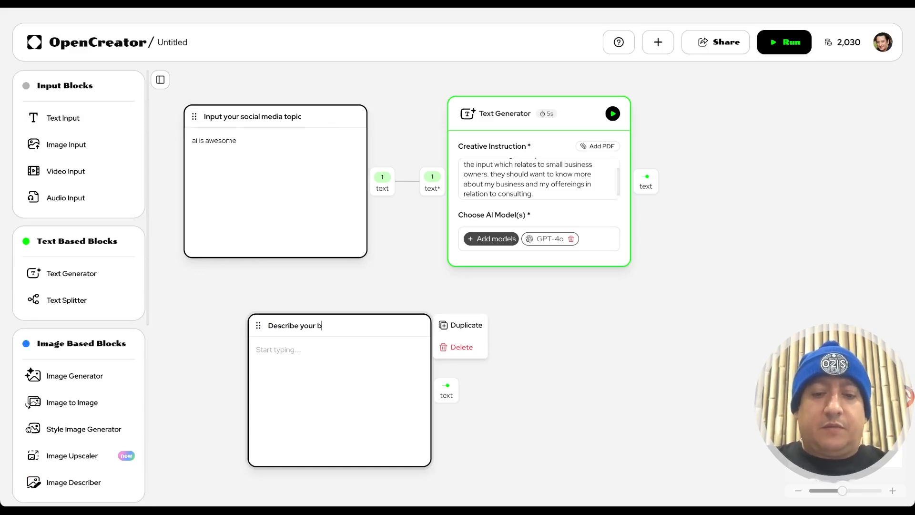
key(BackSpace)
key(BackSpace)
key(BackSpace)
key(BackSpace)
text(usiness)
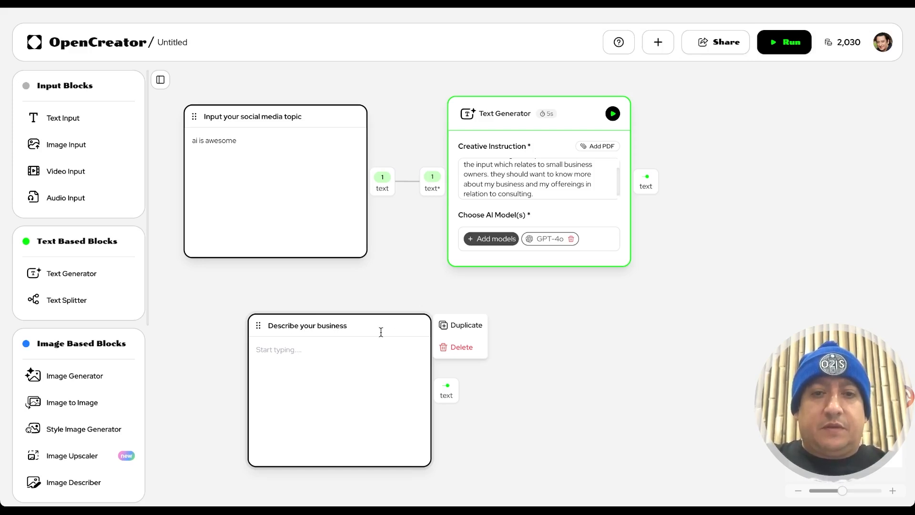
text( objective)
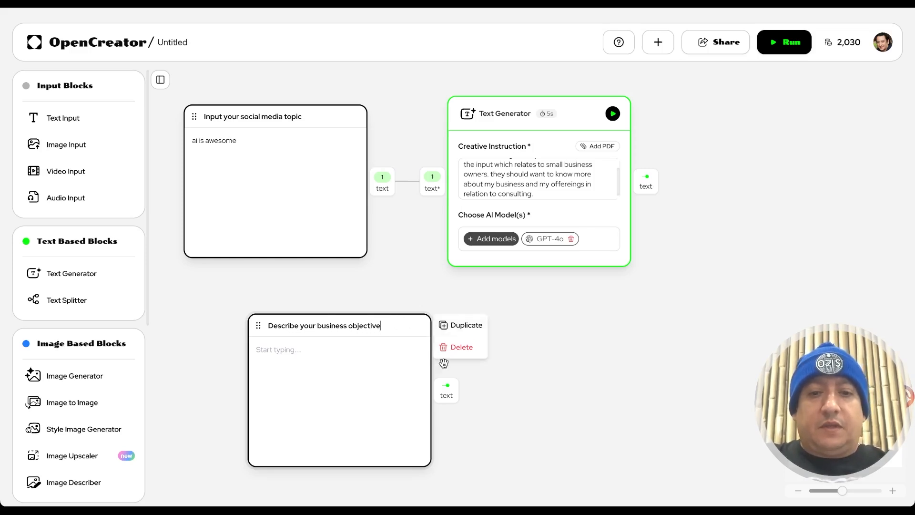
Connect the business objective block, placed under the topic block, to the Text Generator and enter "i want to sell consulting services as an ai guru".
drag(447, 385, 431, 188)
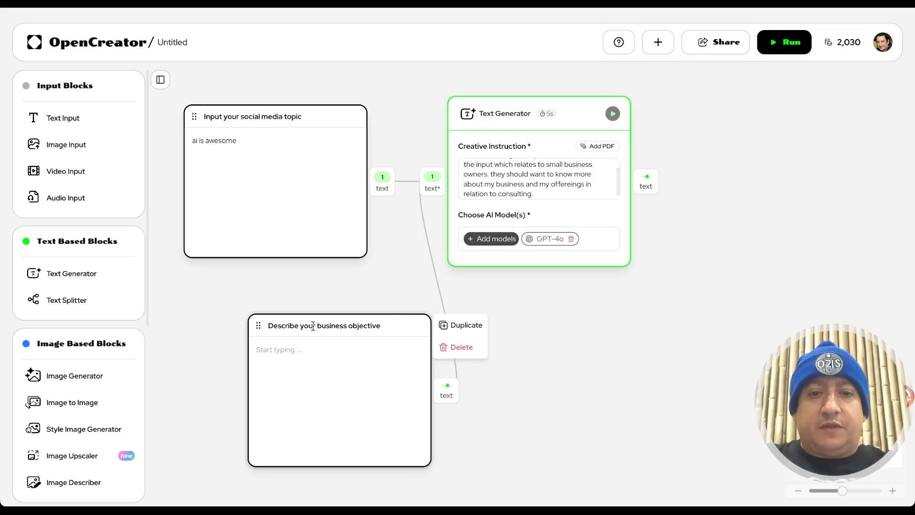
drag(258, 325, 198, 283)
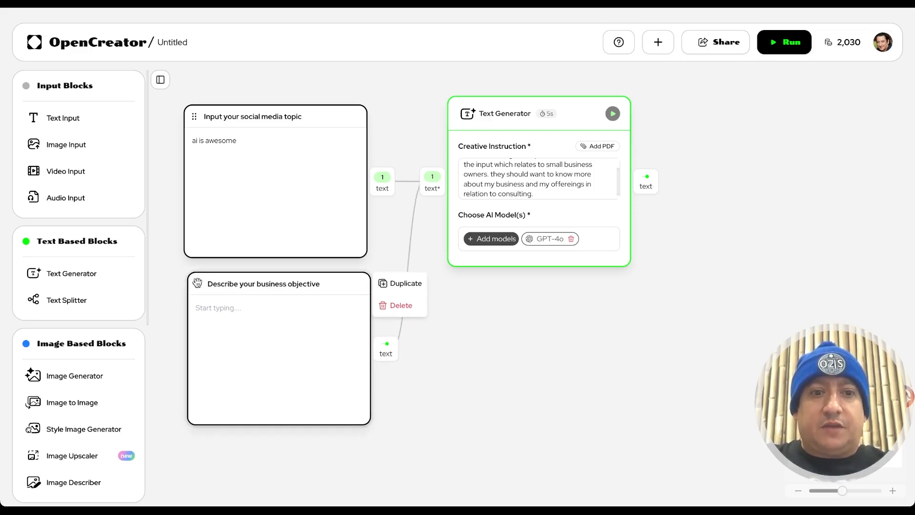
text(i want to )
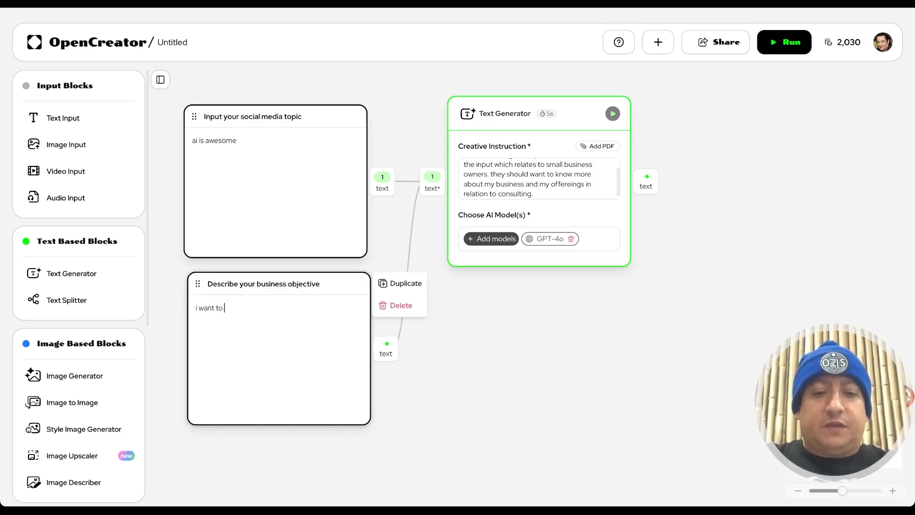
text(sell consultin)
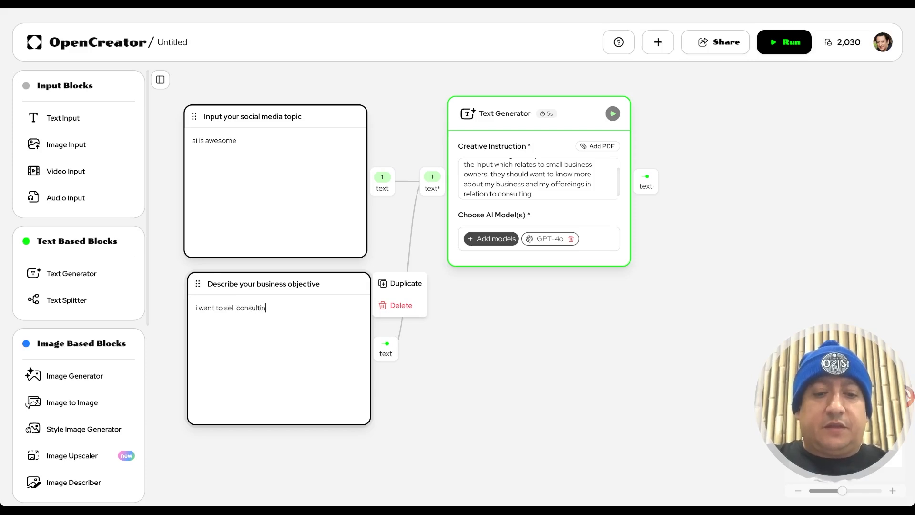
text(g services as an ai )
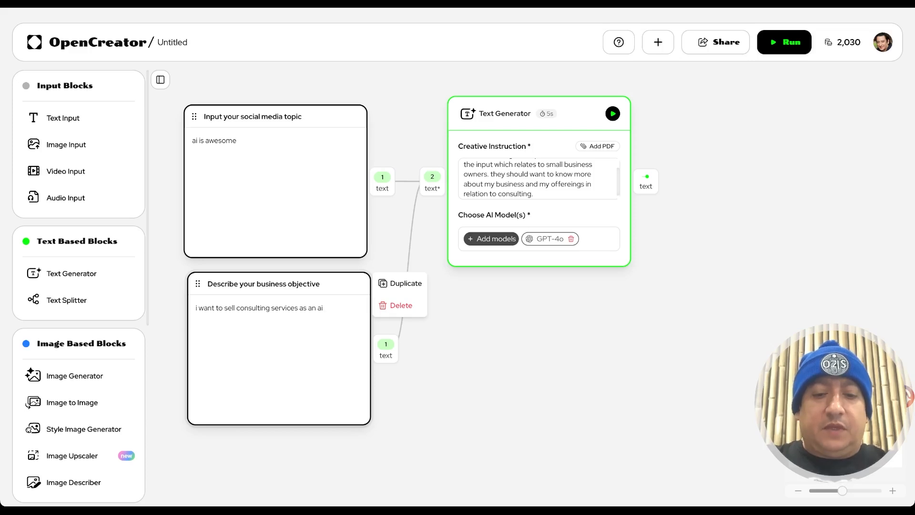
text(guru)
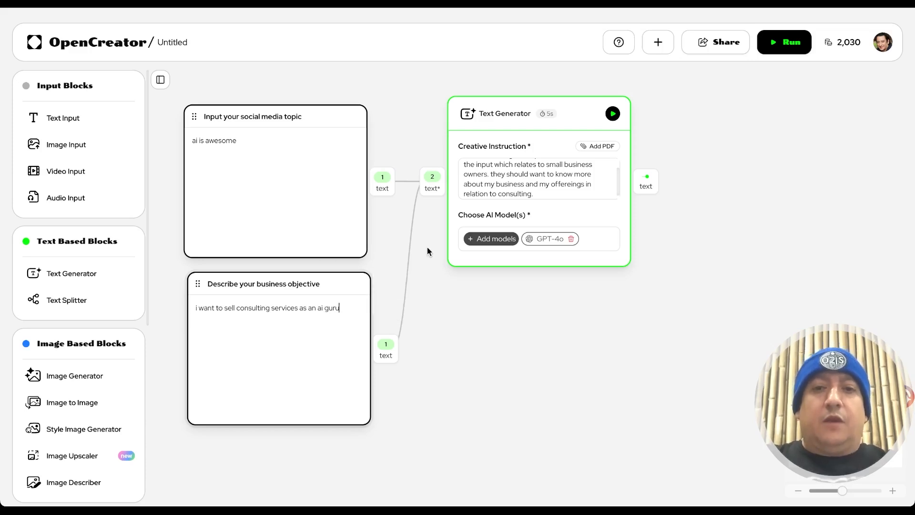
Remove "in relation to consulting" from the Text Generator's creative instruction and append "include relevant hashtags.".
click(556, 191)
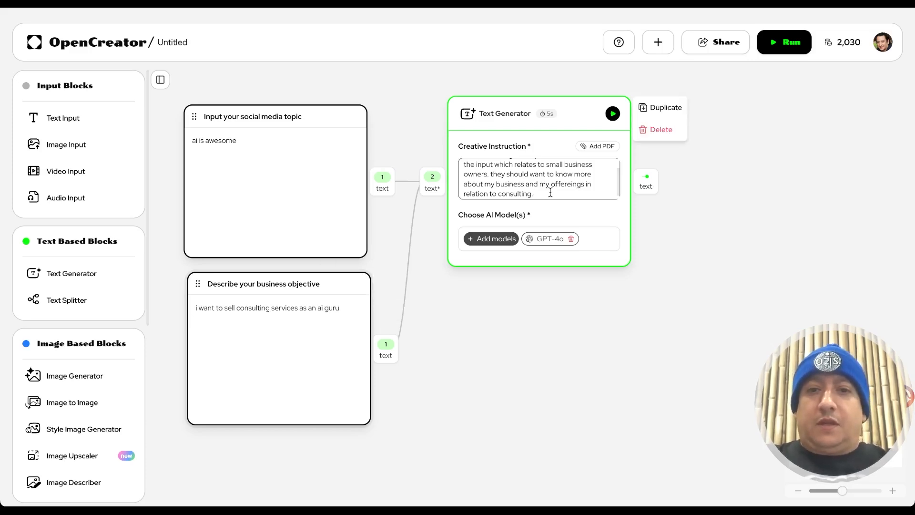
scroll(556, 190, up, 2)
scroll(557, 192, down, 2)
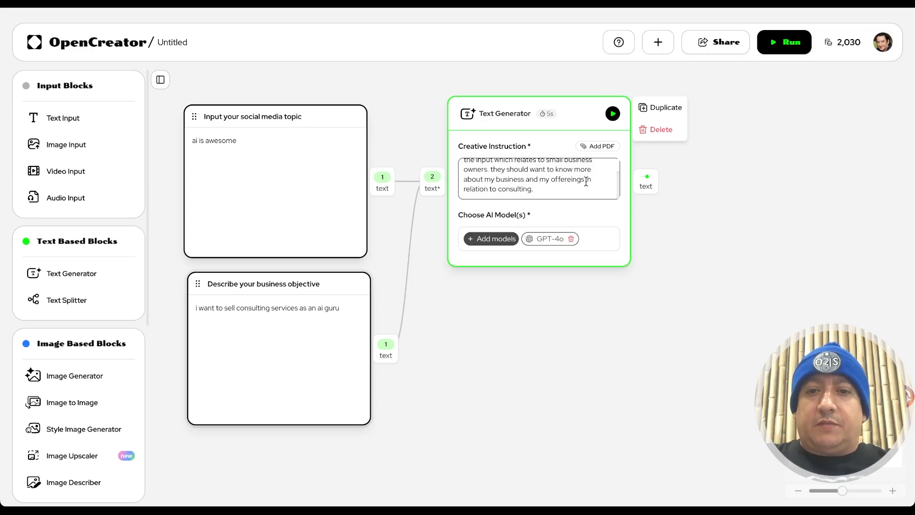
drag(586, 179, 590, 188)
key(BackSpace)
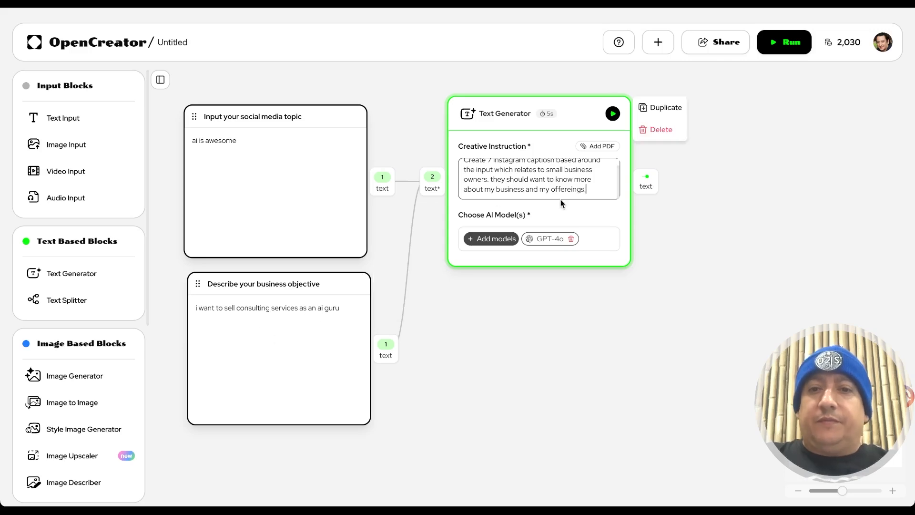
text(include)
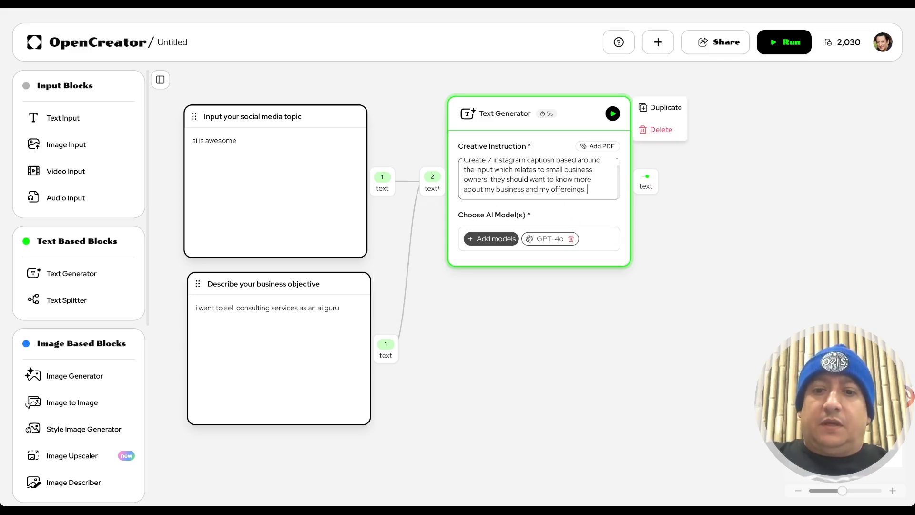
text( rlevea)
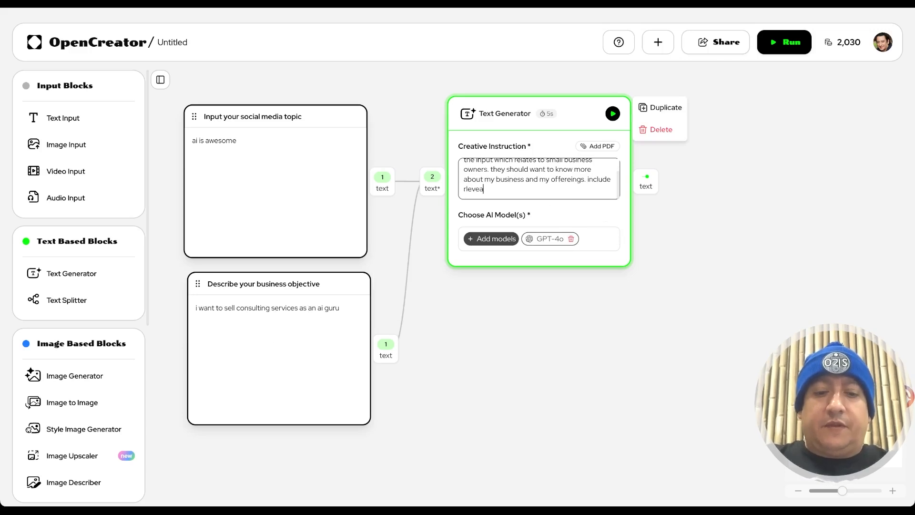
text(elevant has)
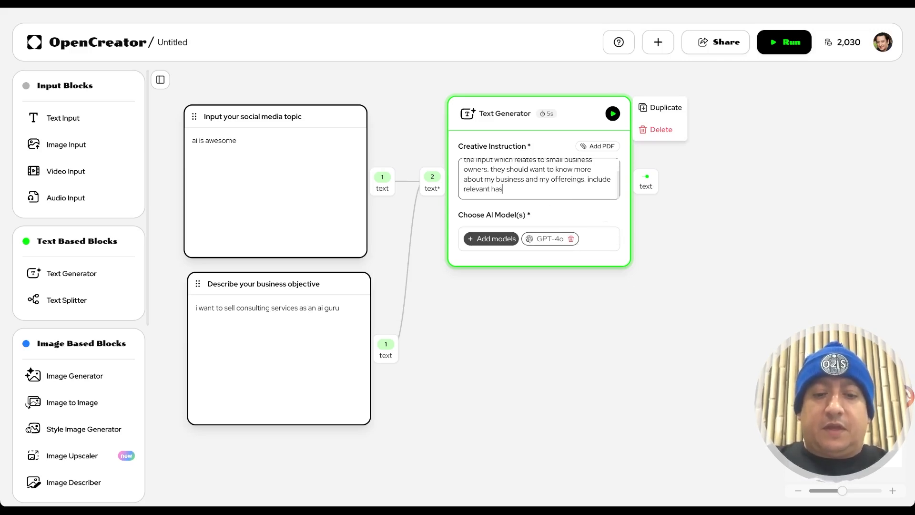
text(htags.)
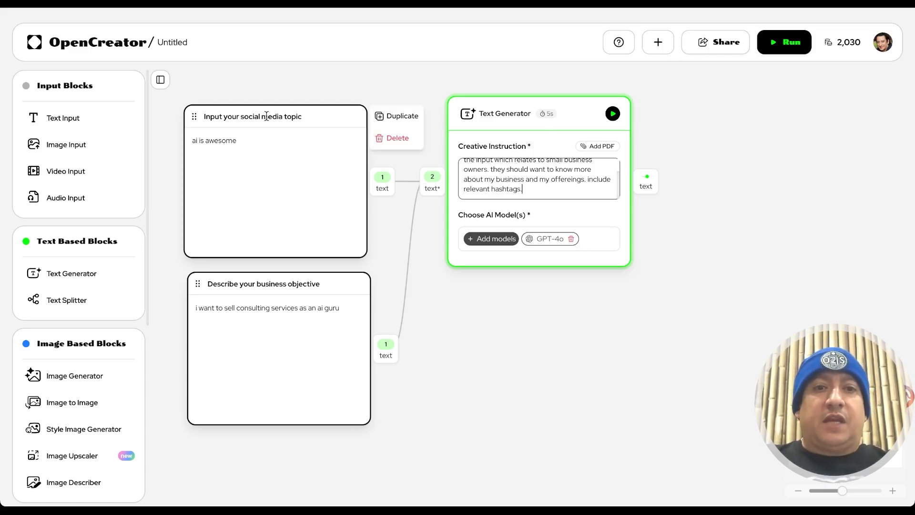
Align the social media topic block directly above the business objective block.
click(193, 117)
drag(193, 117, 198, 118)
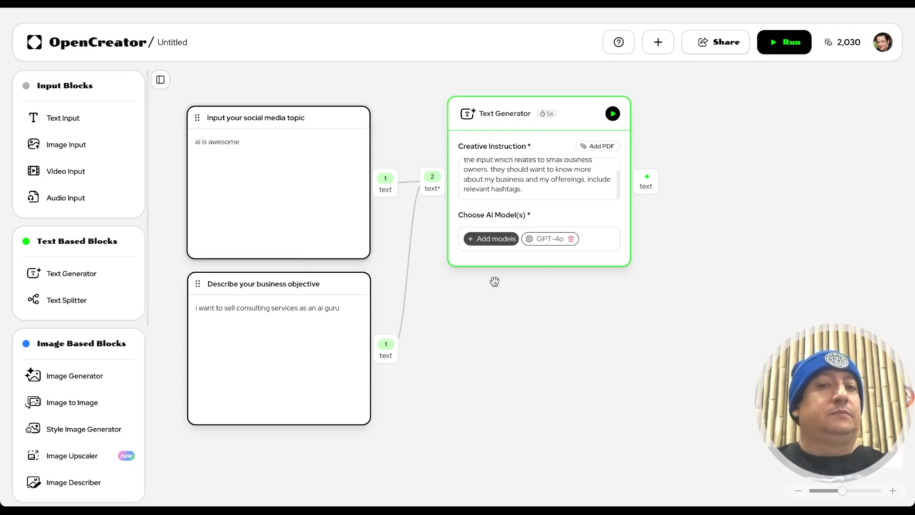
Add a Text Splitter block beside the Text Generator and connect the generator's text output to the splitter's text input.
scroll(732, 272, right, 1)
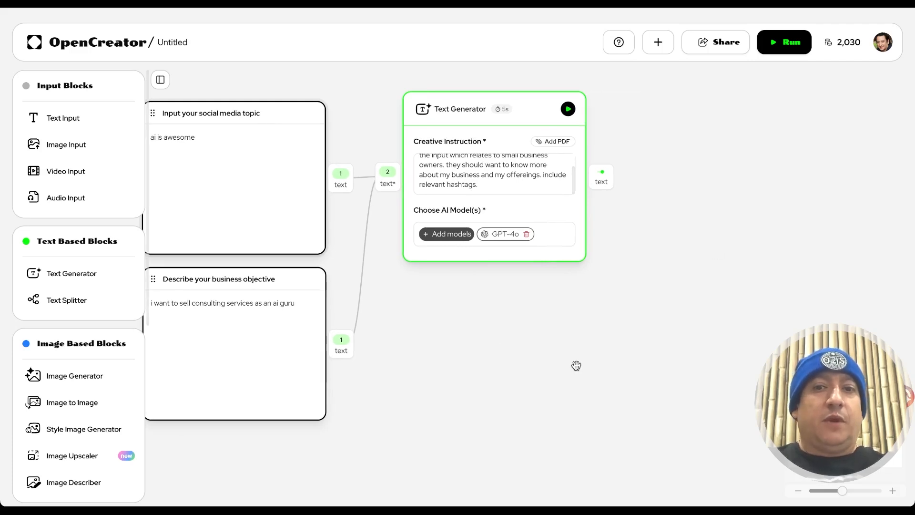
drag(55, 300, 658, 151)
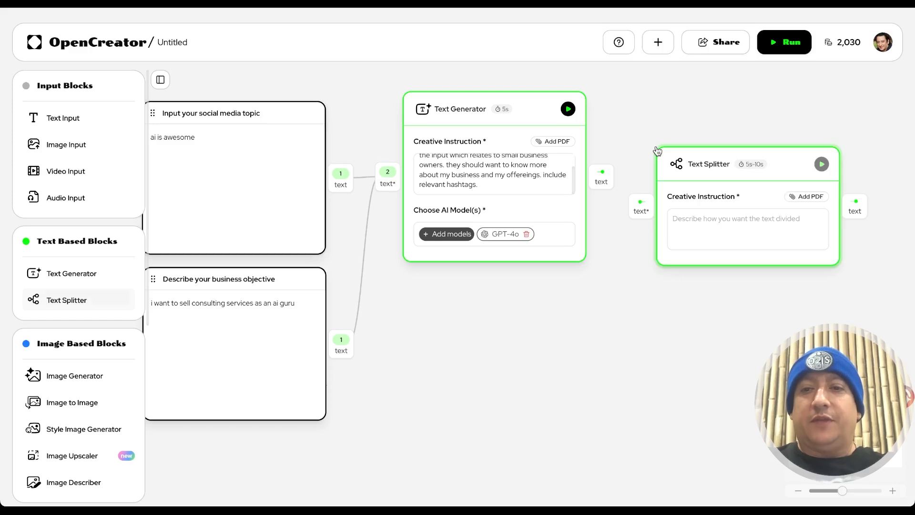
drag(786, 156, 784, 127)
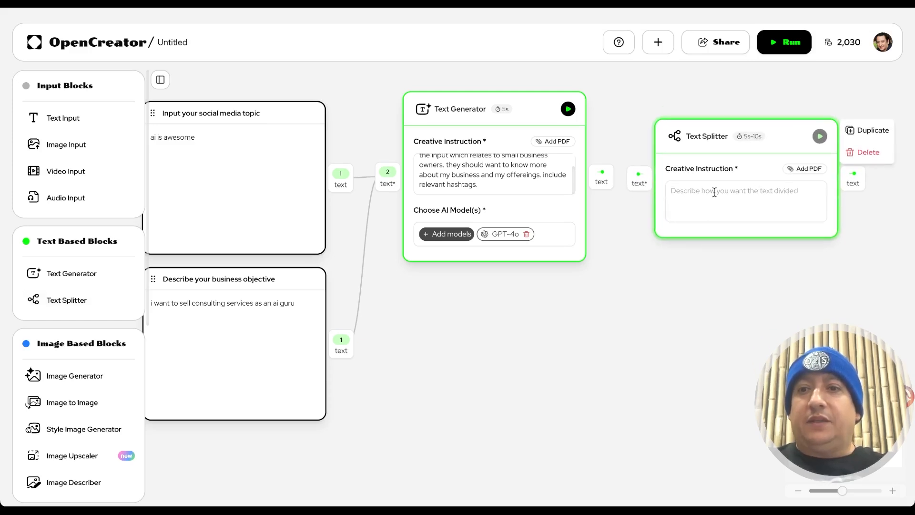
drag(603, 172, 644, 177)
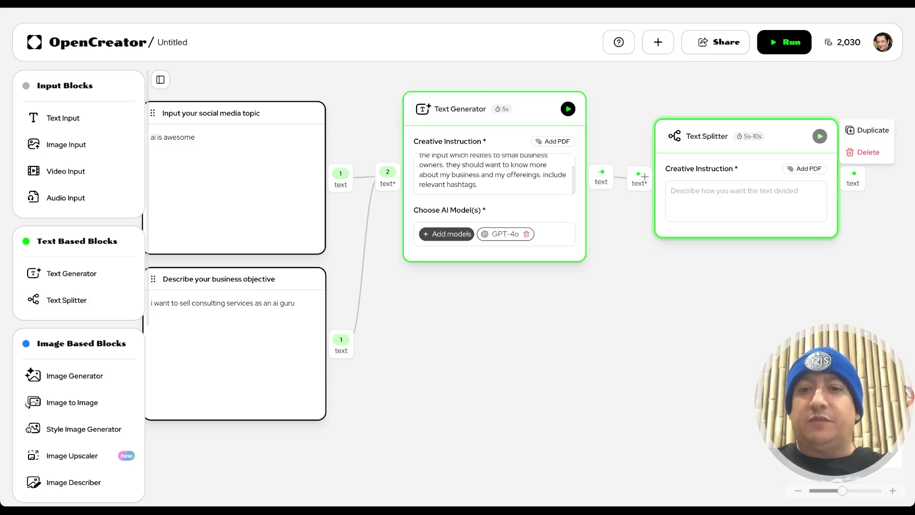
scroll(650, 295, right, 3)
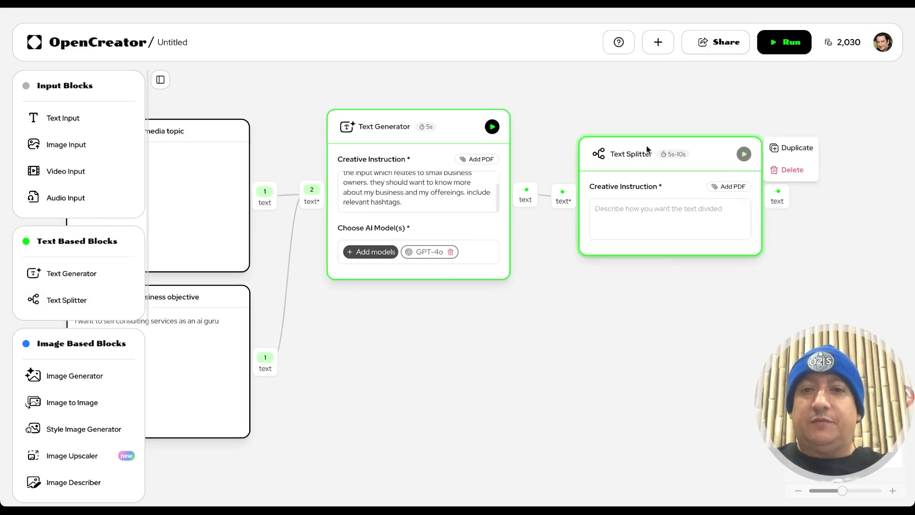
drag(641, 142, 635, 118)
Enter "split each caption into a separate post" as the Text Splitter's creative instruction.
click(627, 184)
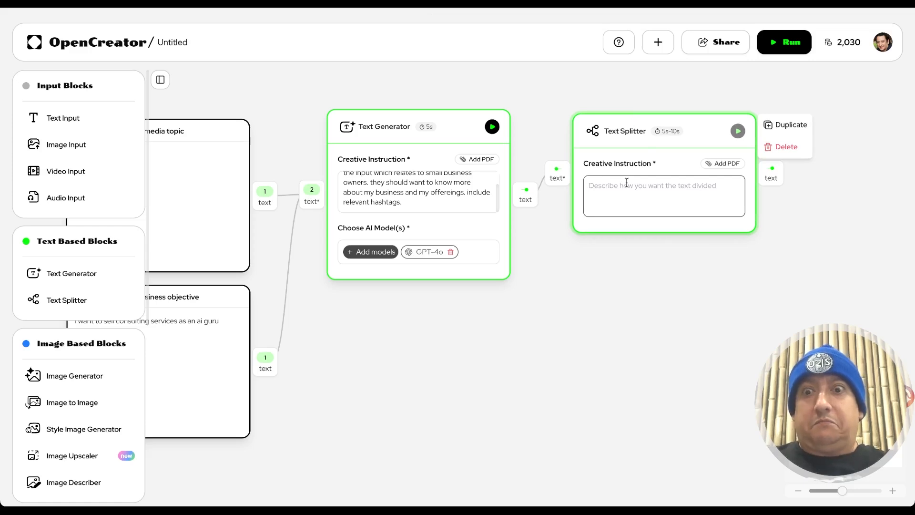
text(split each post into a separate)
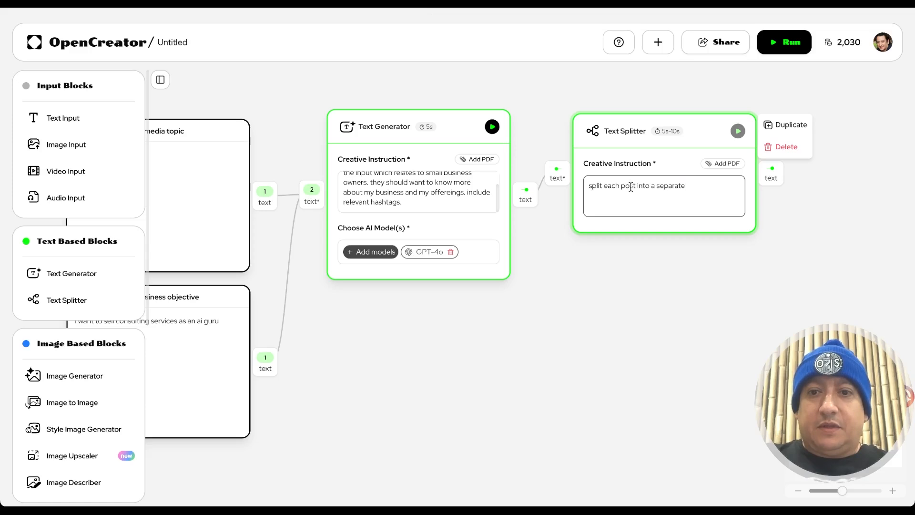
text(capti)
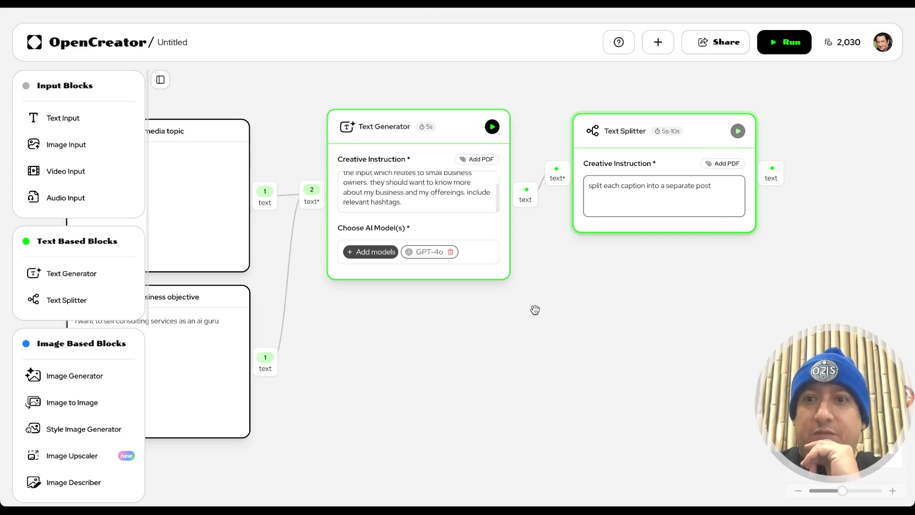
Run the whole workflow from the two text inputs through the Text Generator and Text Splitter.
scroll(509, 327, left, 6)
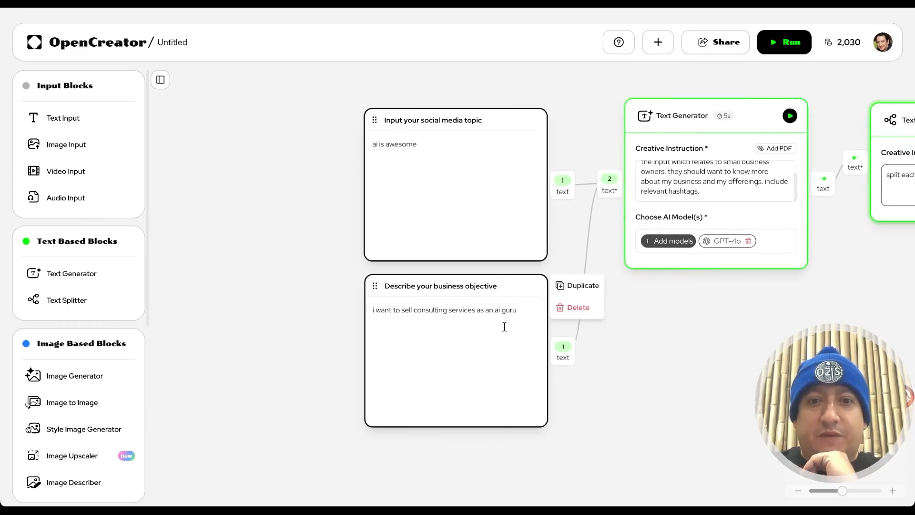
scroll(505, 326, right, 2)
scroll(504, 326, down, 1)
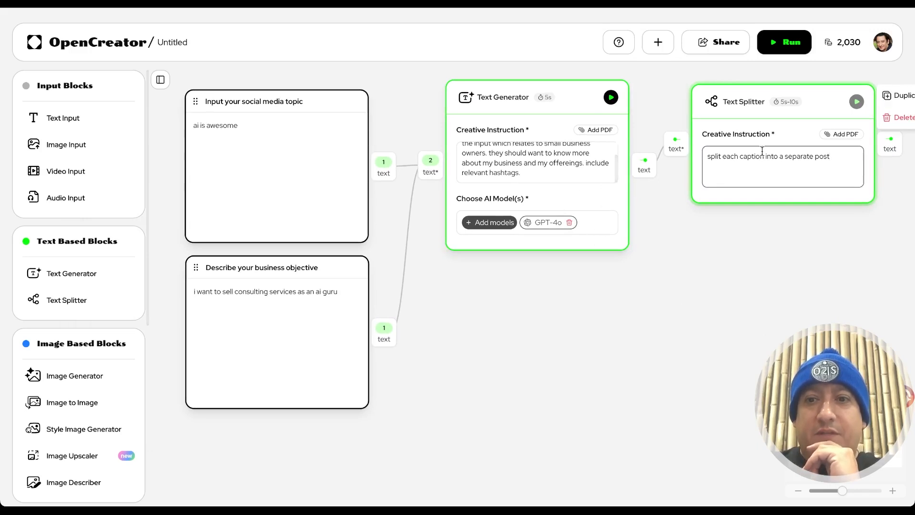
scroll(709, 235, right, 3)
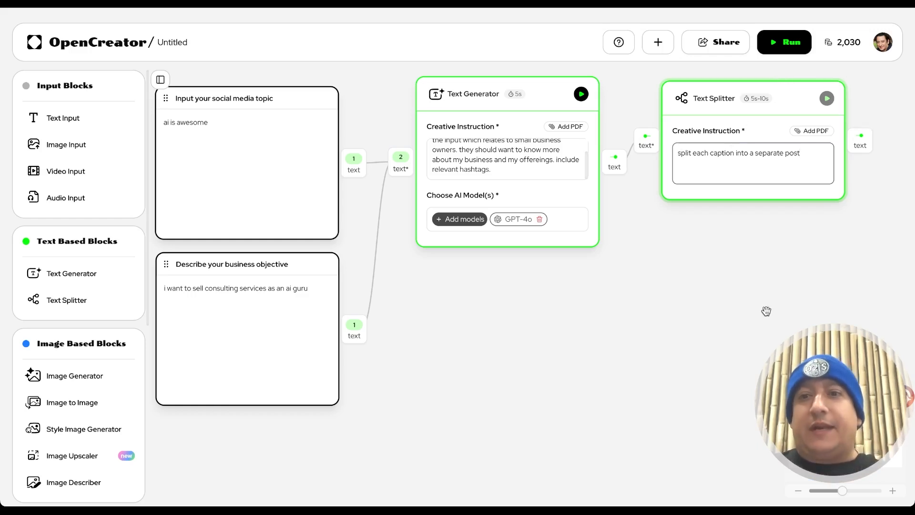
click(786, 43)
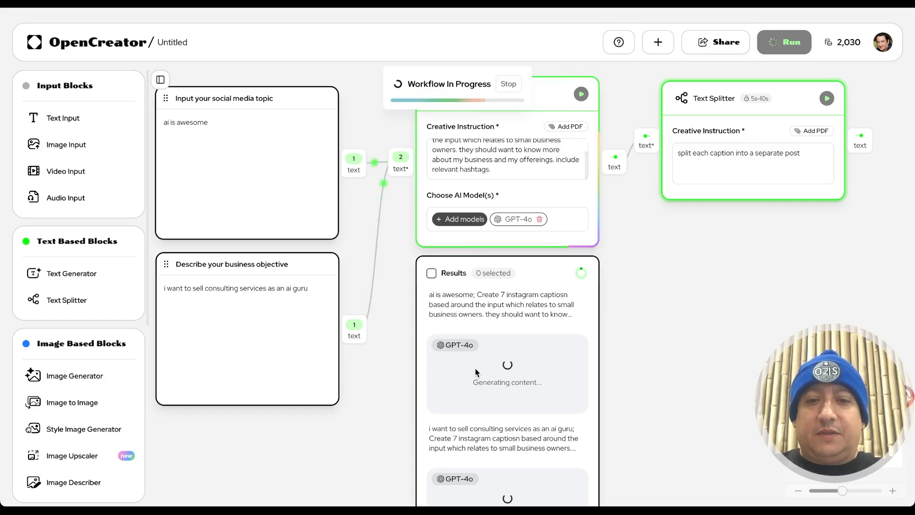
Expand the GPT-4o result for the "ai is awesome" input and read through its Instagram captions.
scroll(525, 343, down, 3)
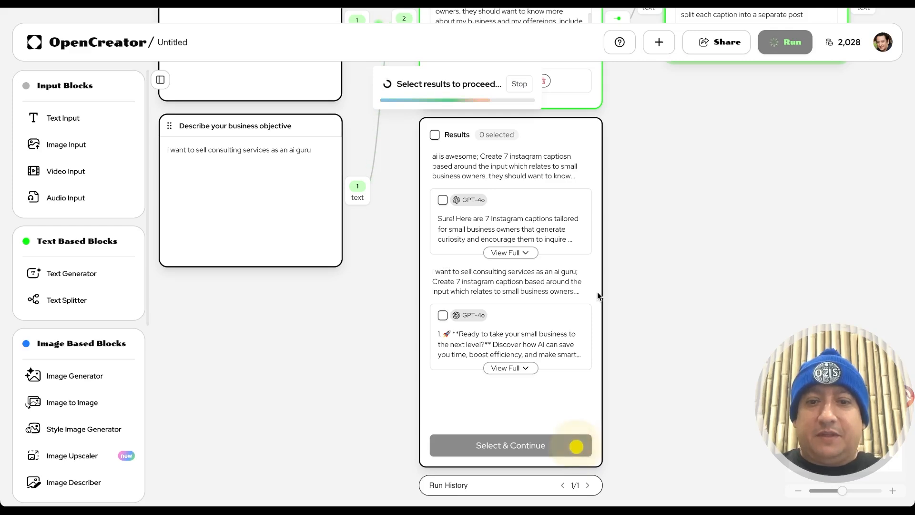
scroll(542, 350, down, 1)
scroll(542, 355, down, 1)
scroll(542, 355, up, 1)
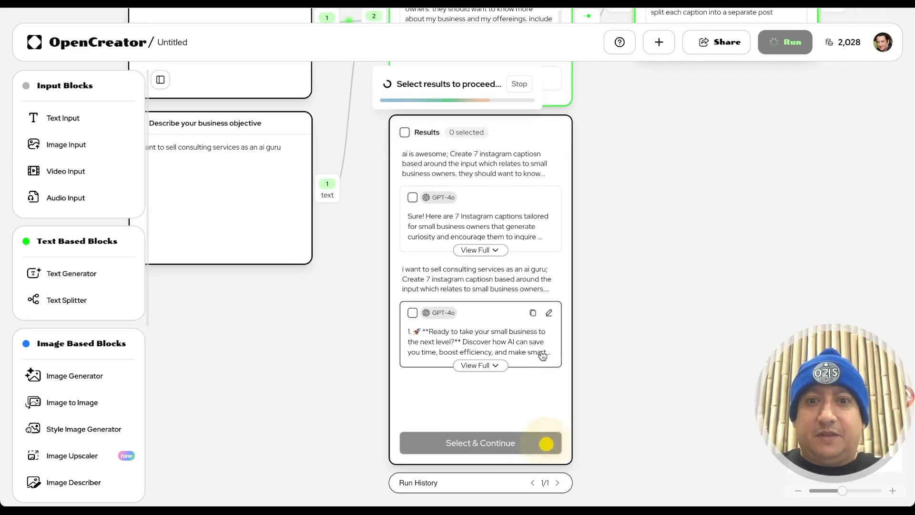
click(493, 258)
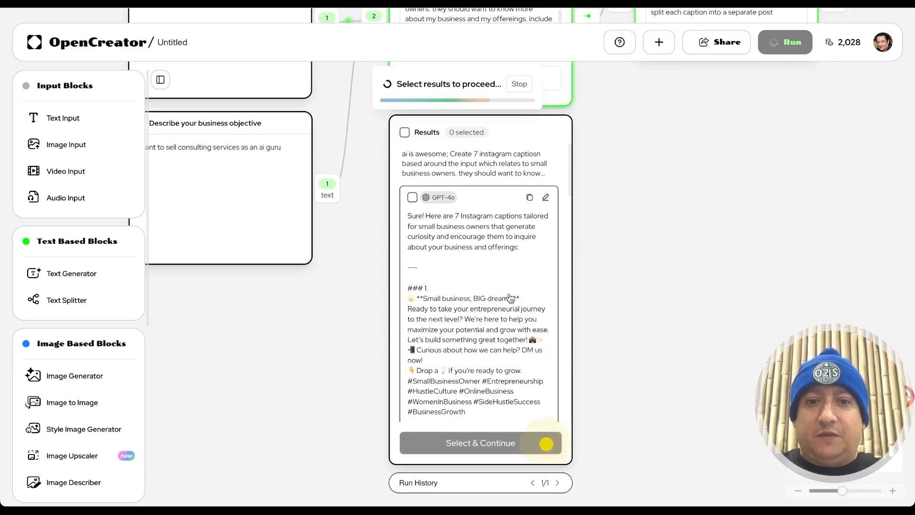
scroll(499, 359, down, 10)
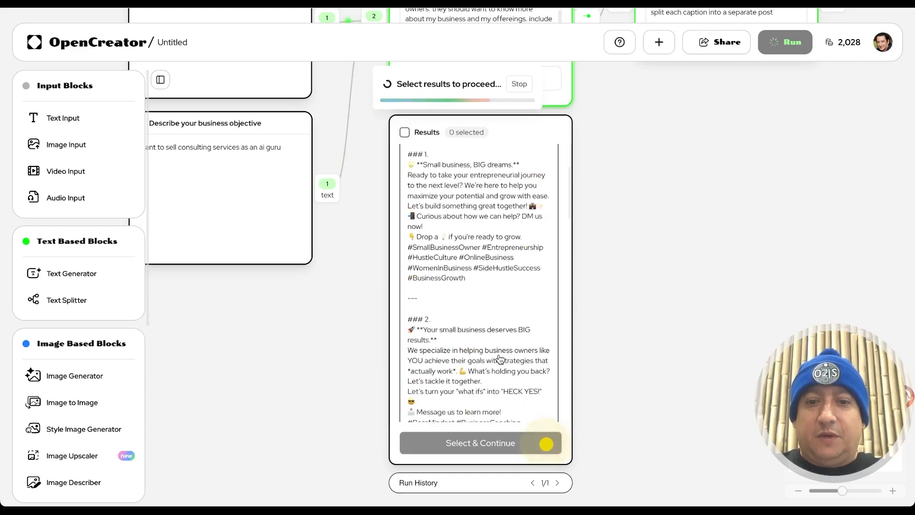
scroll(499, 359, down, 12)
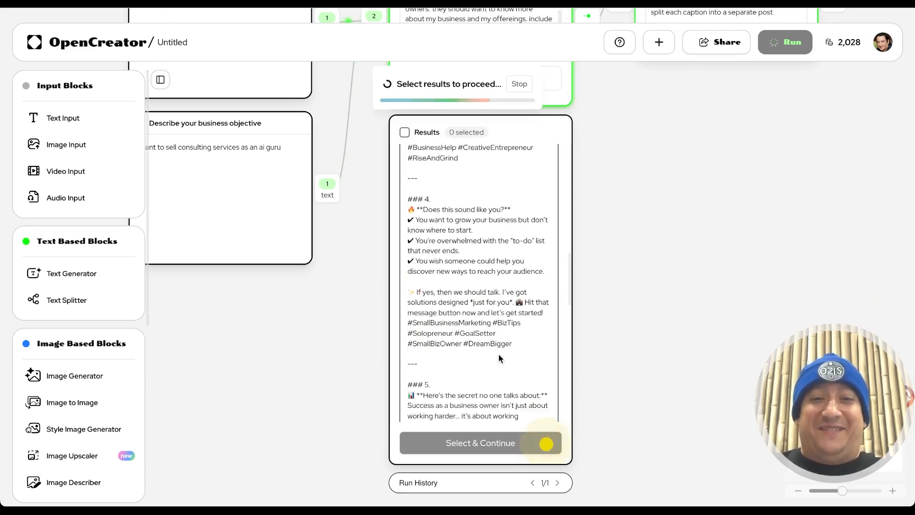
scroll(499, 358, up, 5)
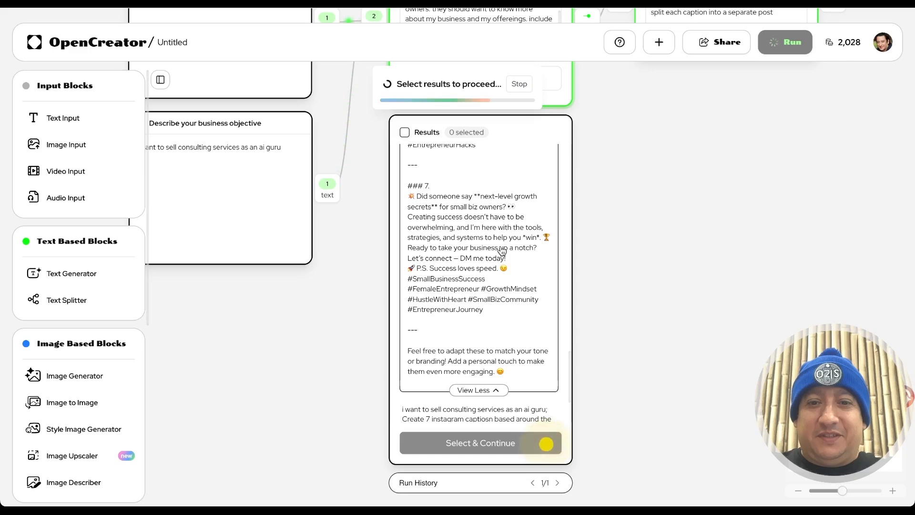
scroll(502, 252, down, 4)
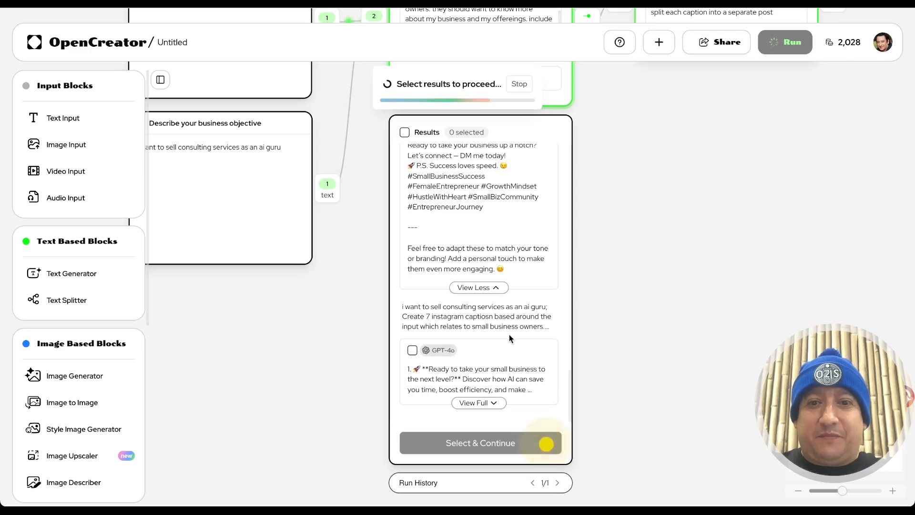
Expand the GPT-4o result for the consulting services input and compare its captions with those of the first result.
click(491, 403)
scroll(496, 358, down, 8)
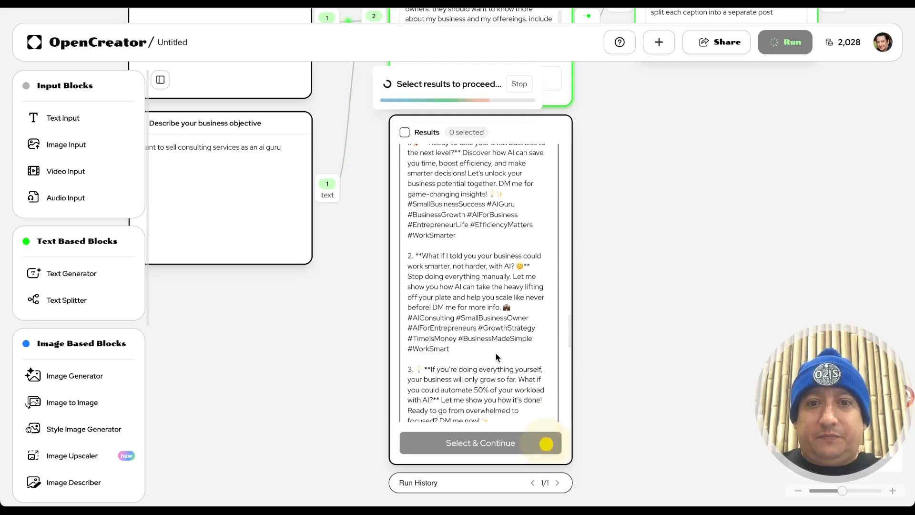
scroll(496, 358, down, 15)
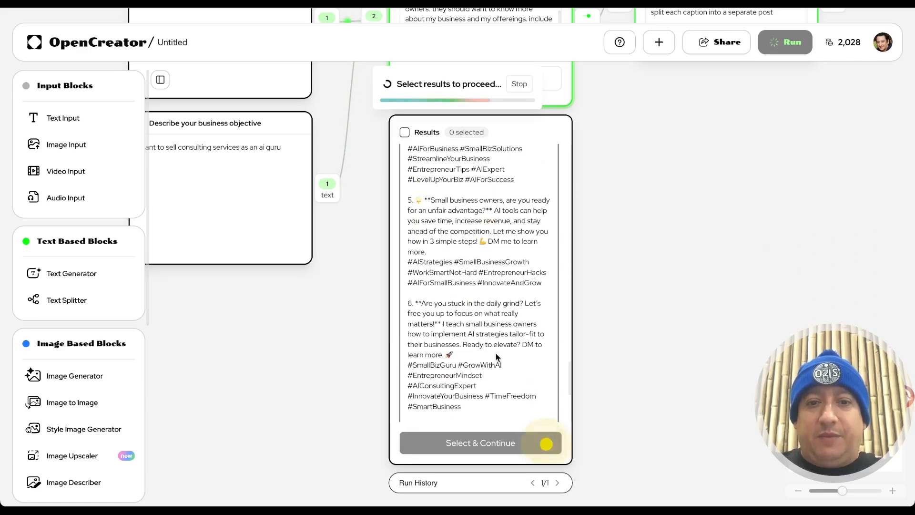
scroll(498, 358, down, 5)
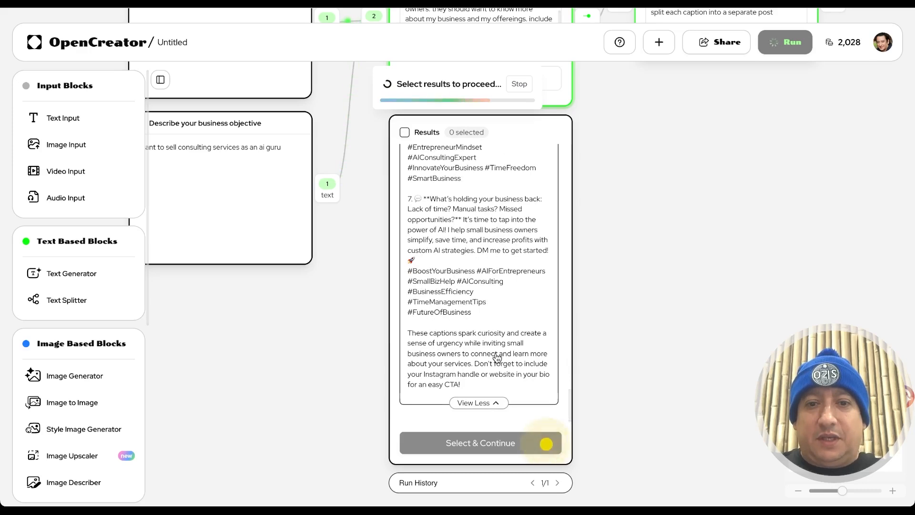
scroll(498, 358, down, 15)
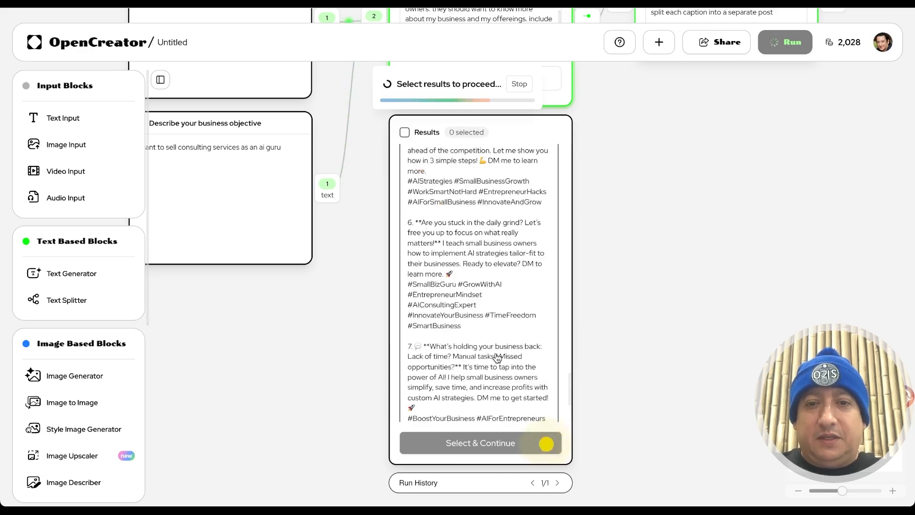
scroll(495, 356, down, 12)
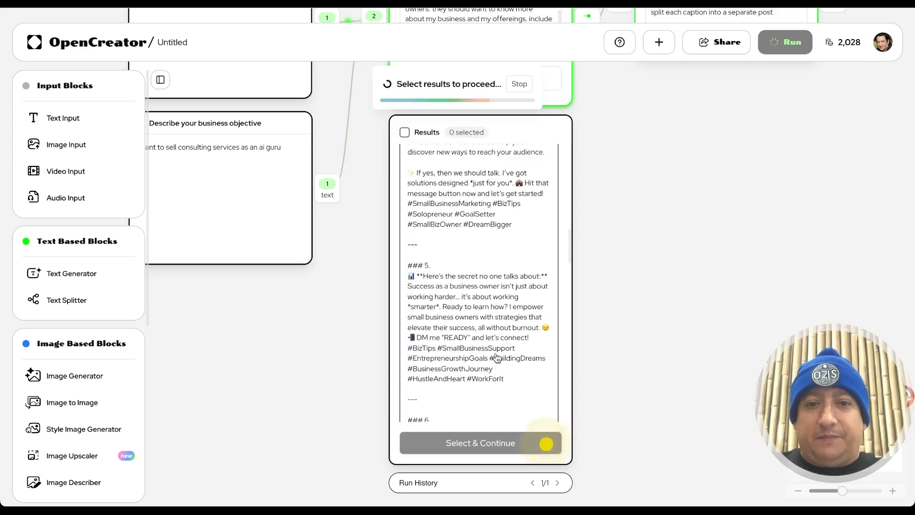
scroll(497, 357, up, 10)
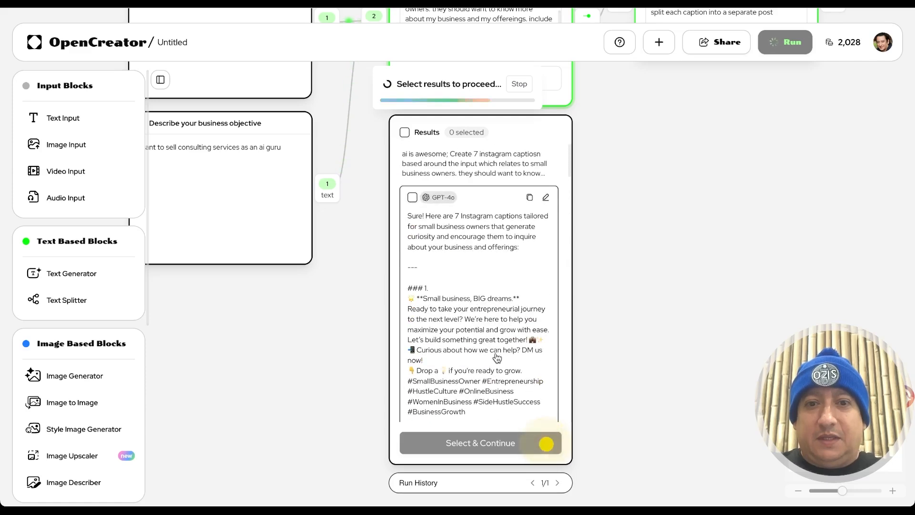
scroll(498, 357, down, 10)
scroll(496, 358, up, 10)
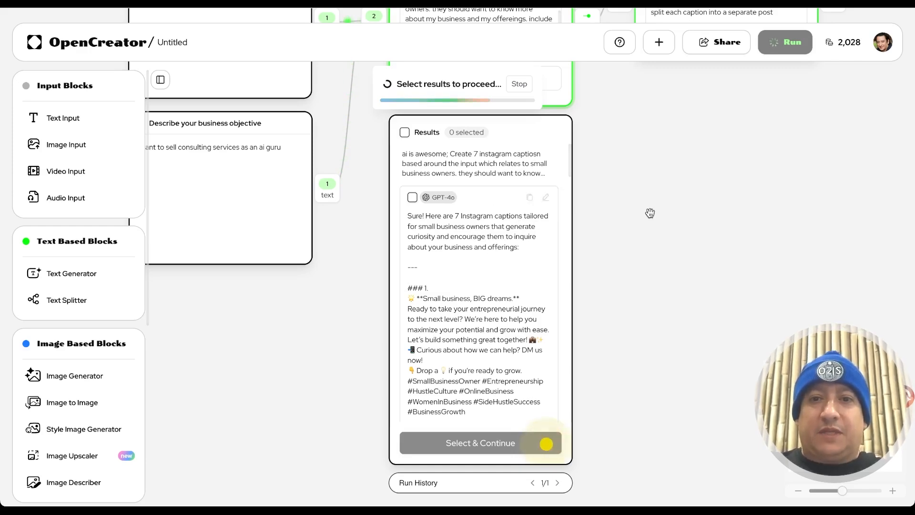
Review the input blocks and the Text Generator, and reread the captions generated separately from each input.
drag(645, 207, 650, 213)
scroll(650, 213, up, 5)
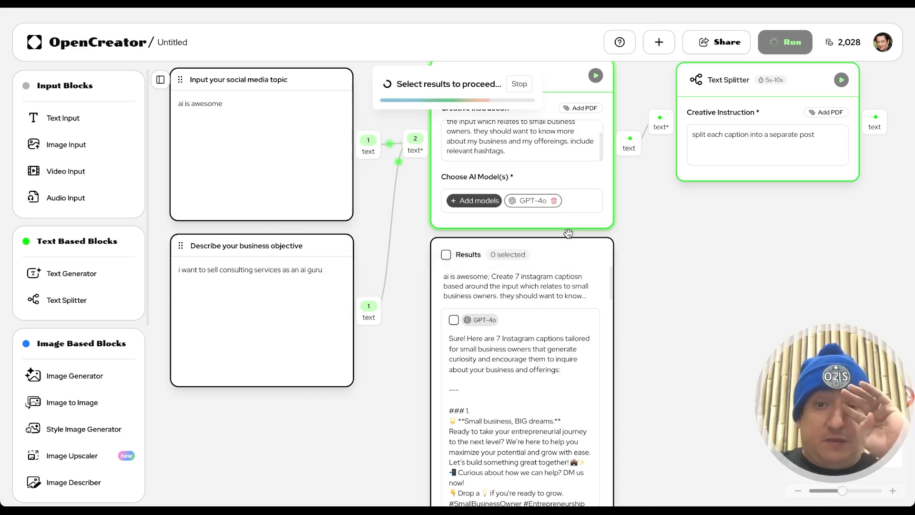
scroll(556, 300, down, 1)
scroll(556, 301, up, 1)
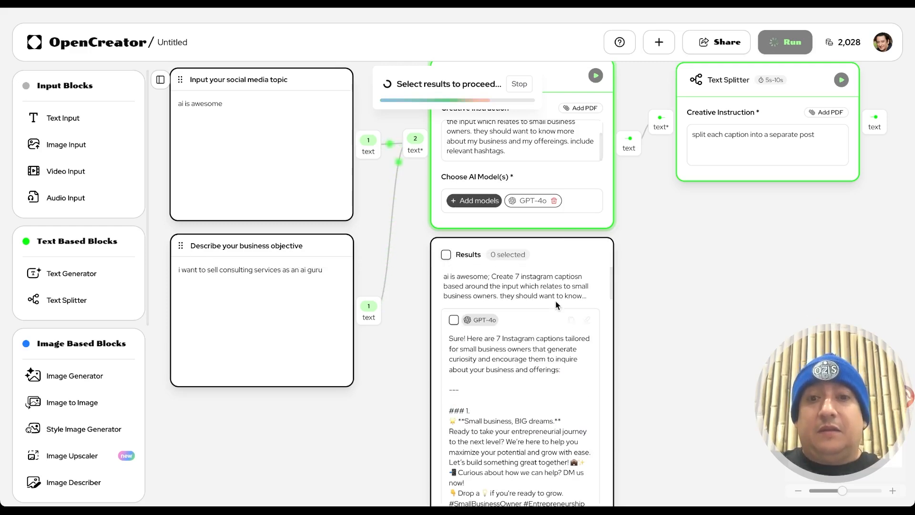
scroll(555, 173, down, 3)
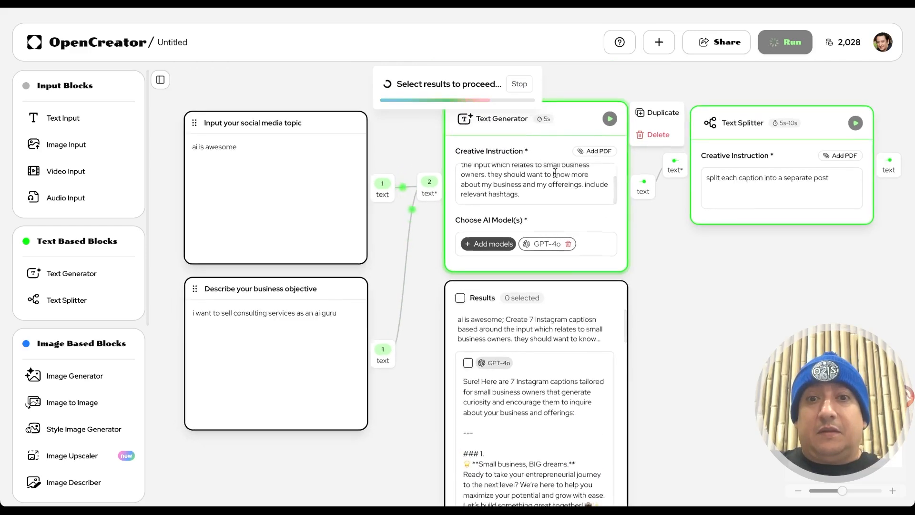
scroll(565, 284, up, 2)
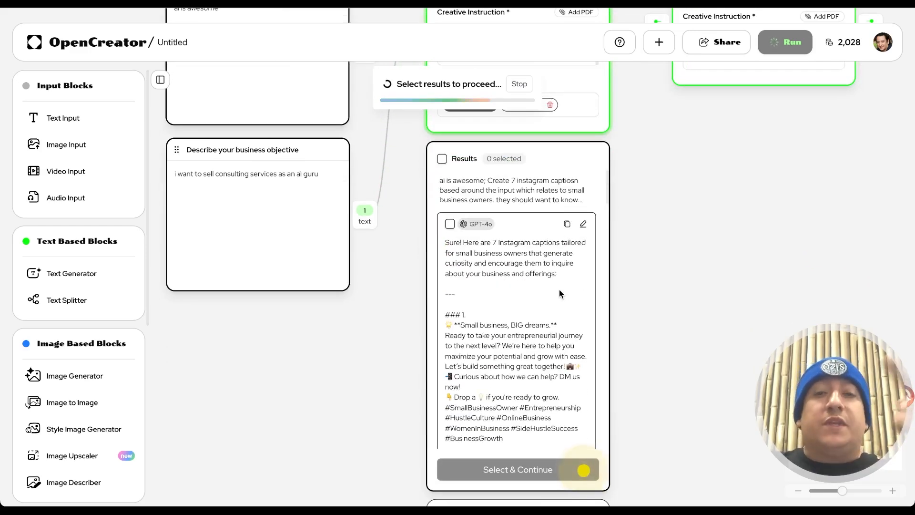
scroll(561, 298, down, 2)
scroll(562, 306, down, 6)
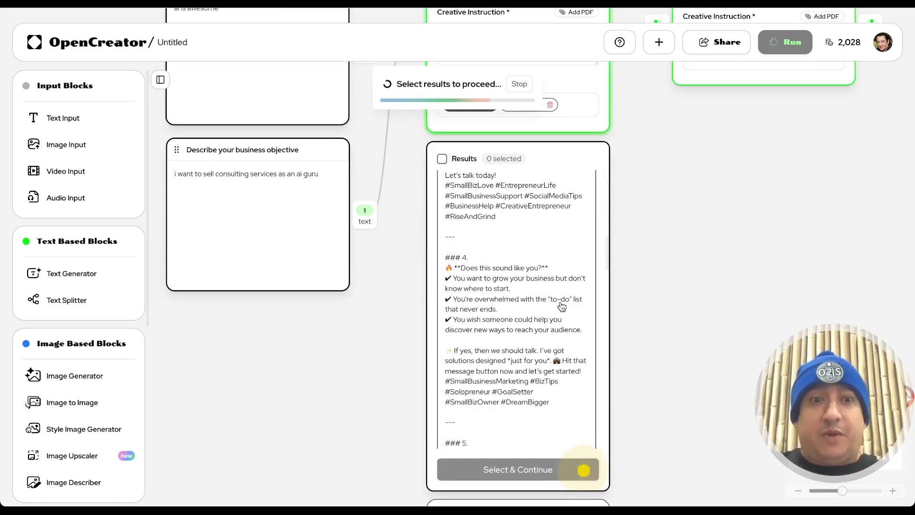
scroll(562, 306, down, 10)
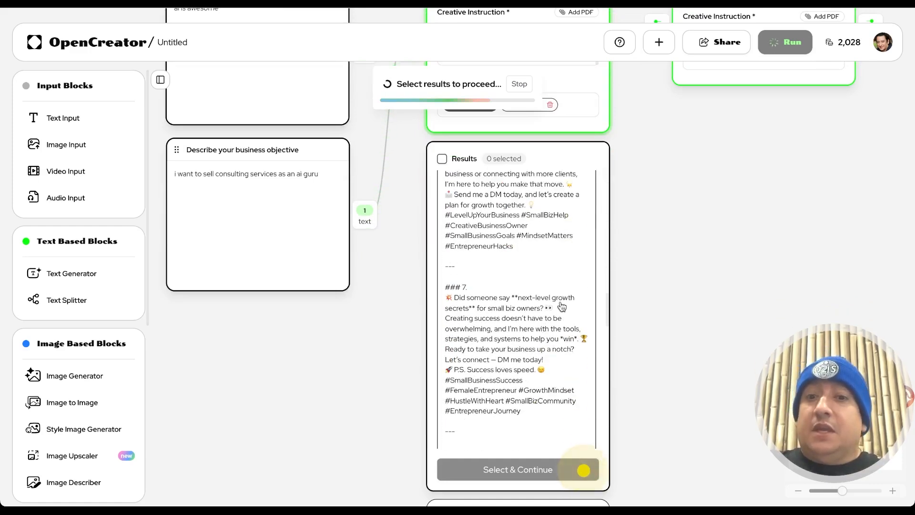
scroll(562, 306, down, 3)
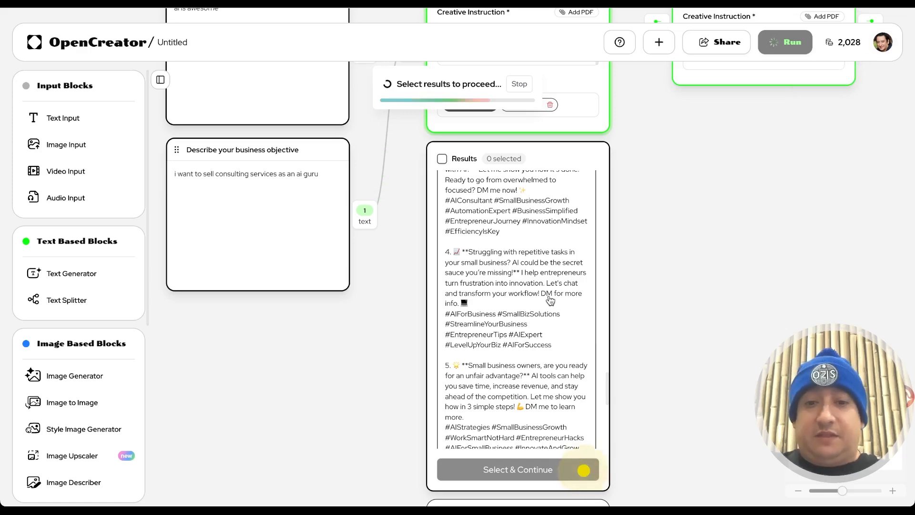
scroll(549, 298, down, 5)
scroll(551, 301, up, 6)
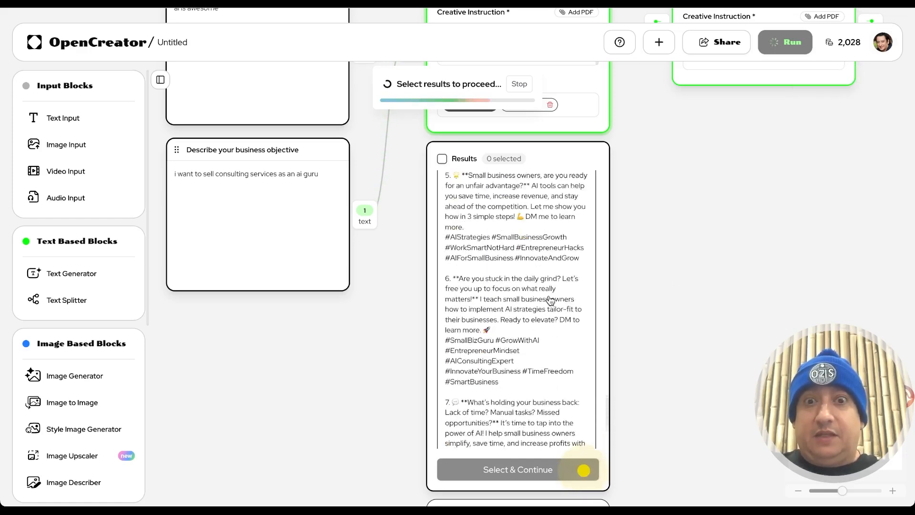
scroll(701, 229, down, 2)
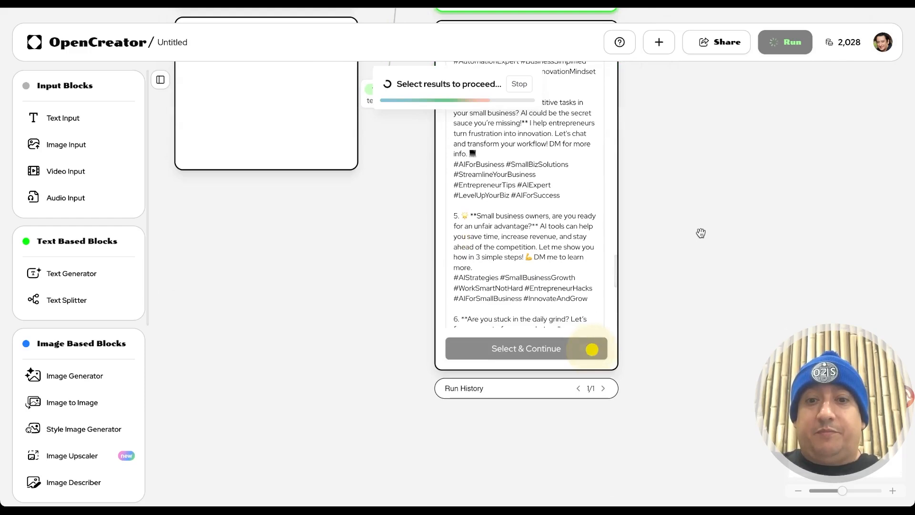
Select the GPT-4o caption result generated from the business objective input for the Text Splitter and check its captions.
scroll(698, 233, up, 5)
scroll(543, 356, down, 10)
scroll(542, 355, up, 4)
scroll(543, 356, down, 1)
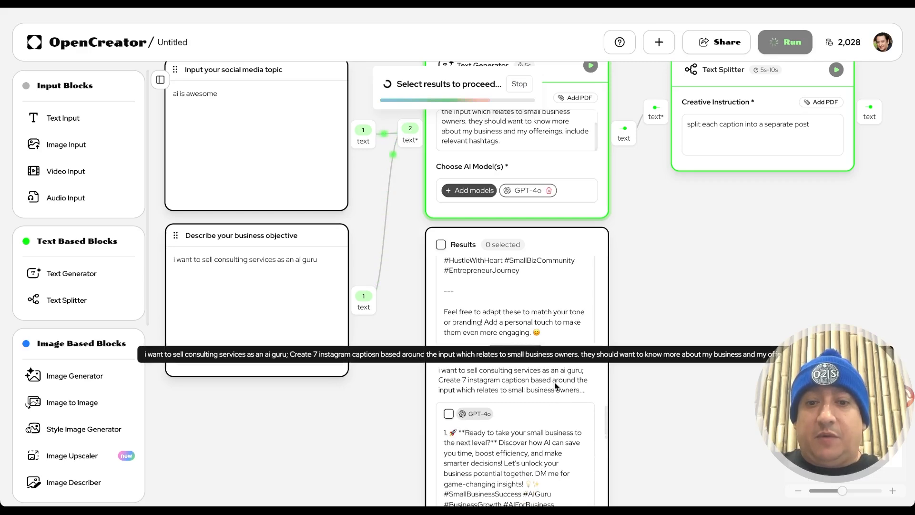
click(448, 415)
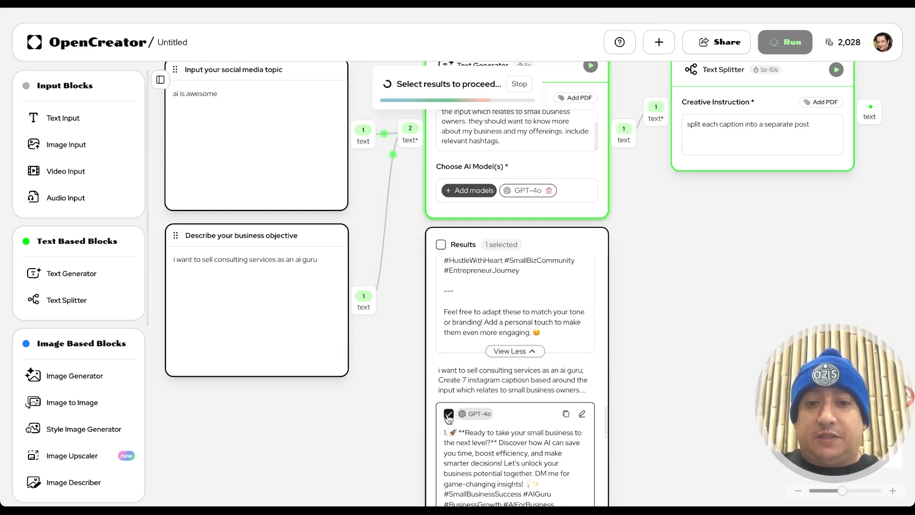
scroll(531, 413, down, 15)
scroll(532, 413, up, 18)
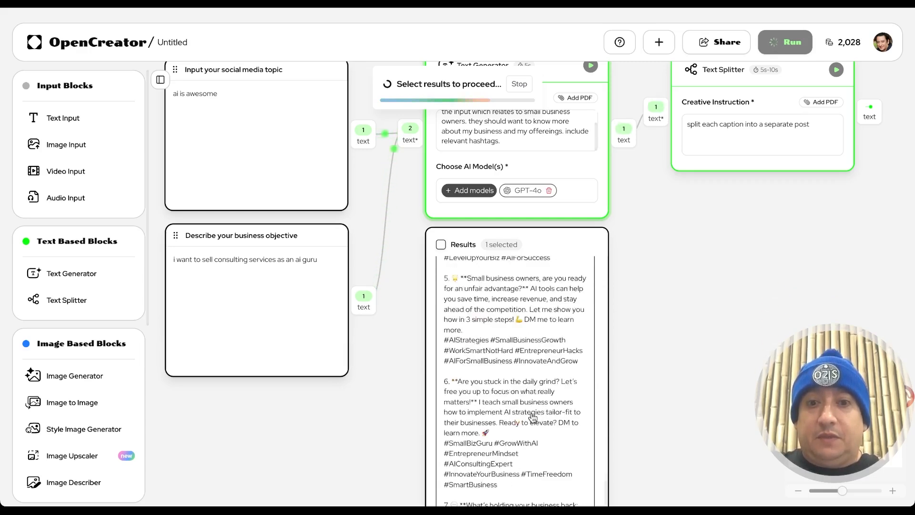
scroll(532, 413, up, 1)
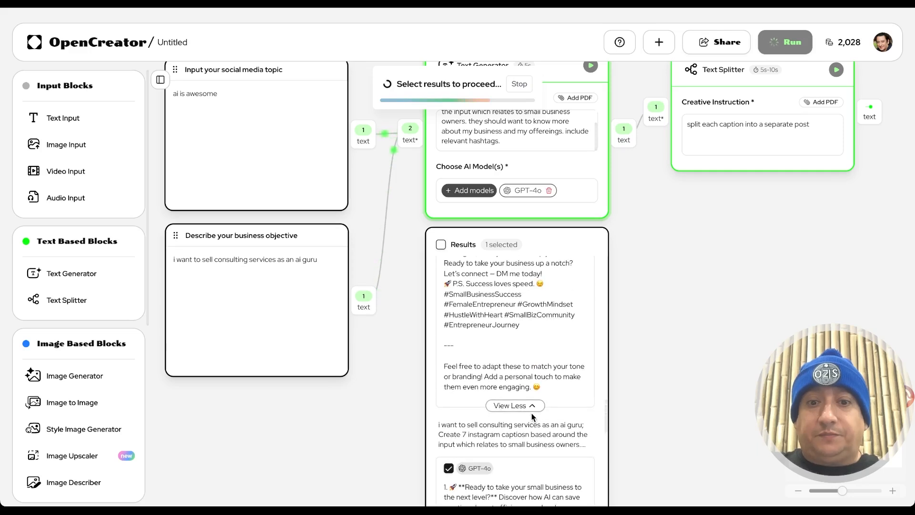
mouse_move(235, 312)
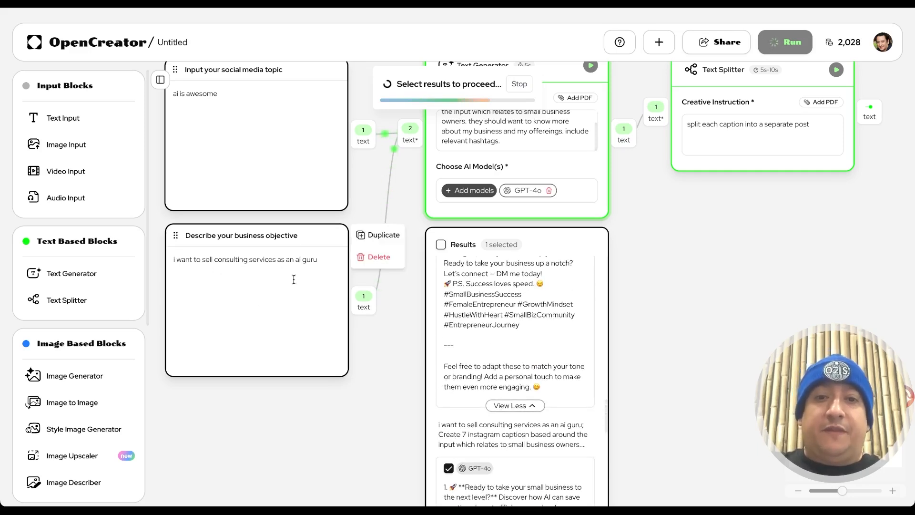
Reread the GPT-4o captions for both inputs and compare the selected consulting-services result with the unselected one.
scroll(522, 207, up, 3)
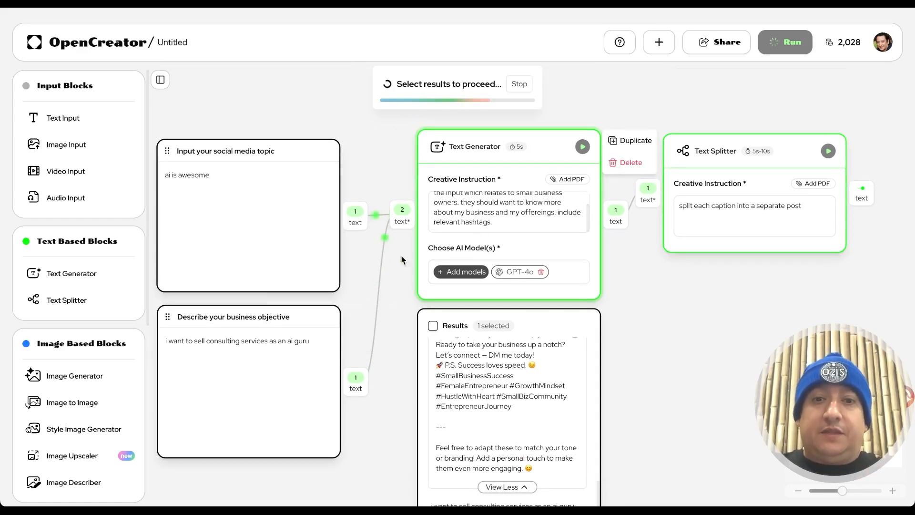
scroll(514, 390, down, 10)
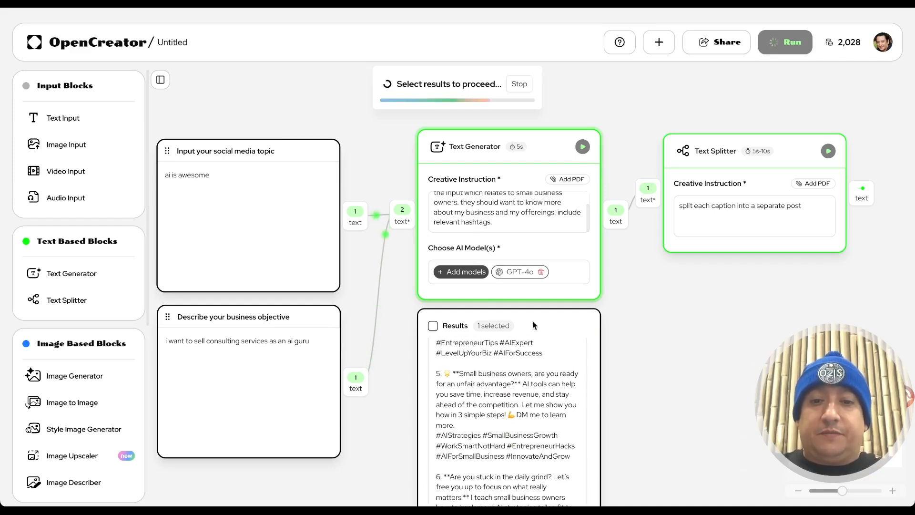
scroll(534, 321, down, 2)
scroll(544, 298, down, 2)
scroll(553, 379, up, 15)
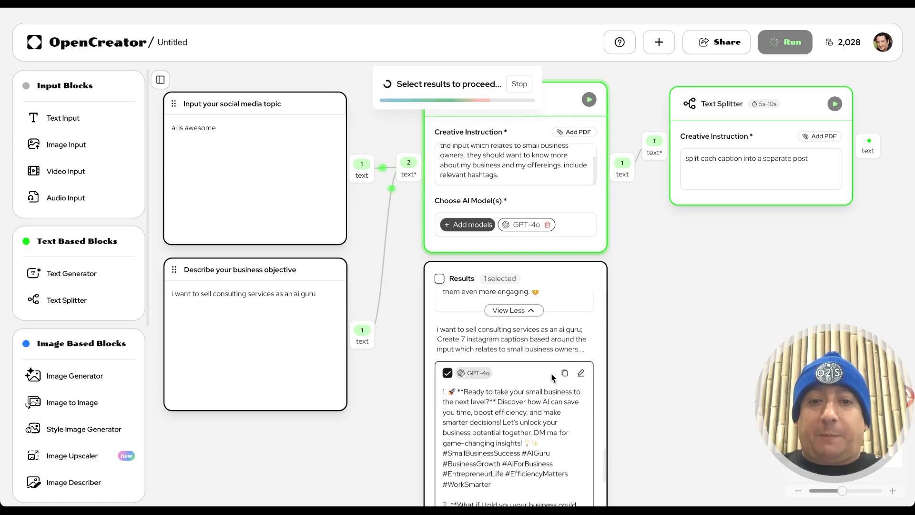
scroll(553, 378, up, 2)
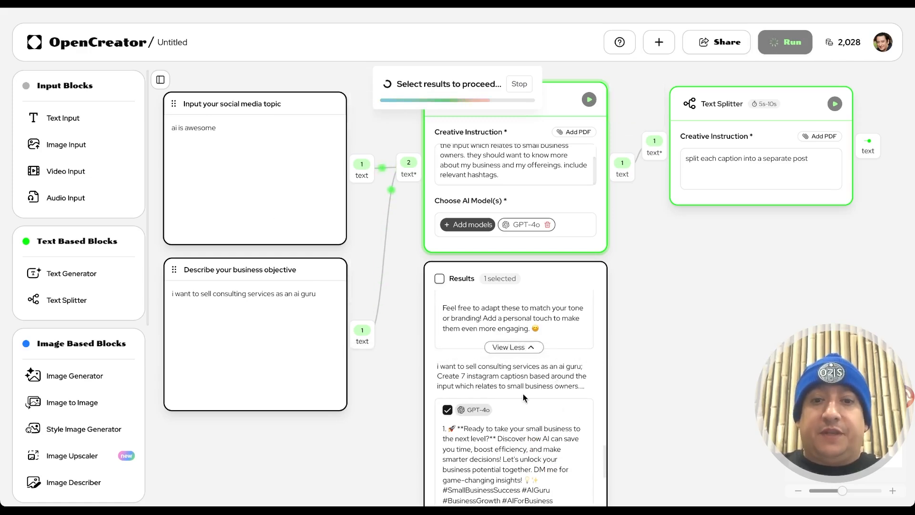
scroll(522, 394, down, 20)
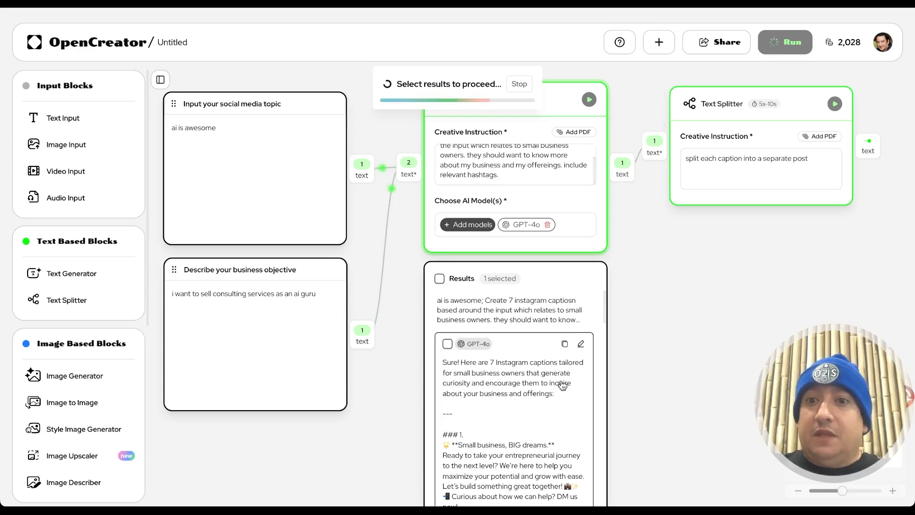
scroll(561, 381, down, 15)
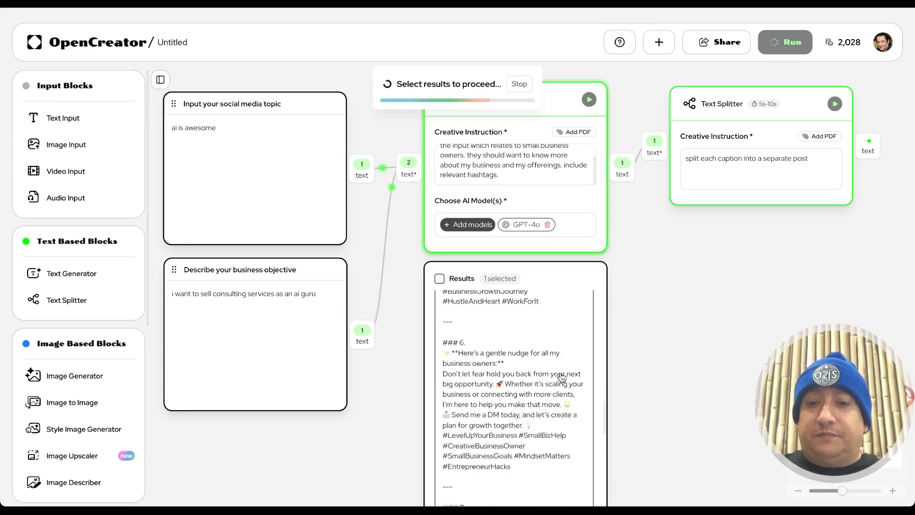
Continue the workflow with the selected consulting-services caption result so that the Text Splitter runs on it.
scroll(560, 286, down, 10)
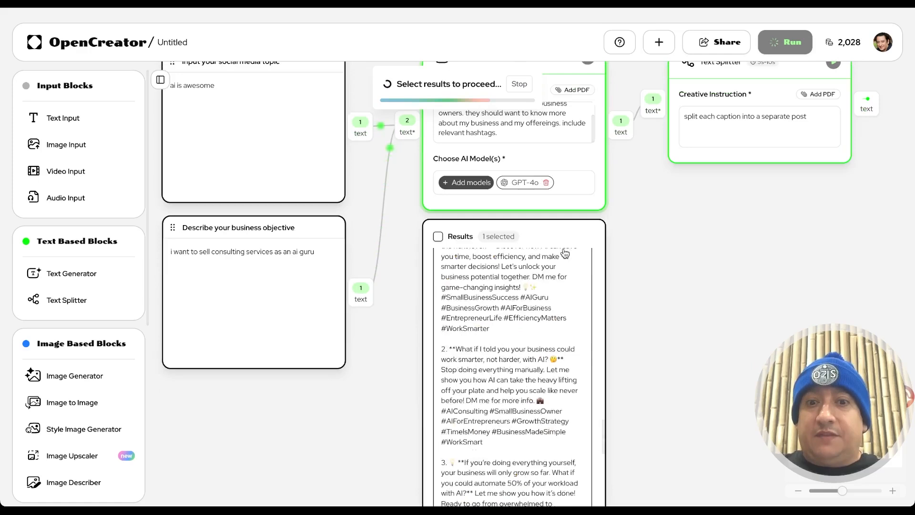
scroll(636, 351, down, 5)
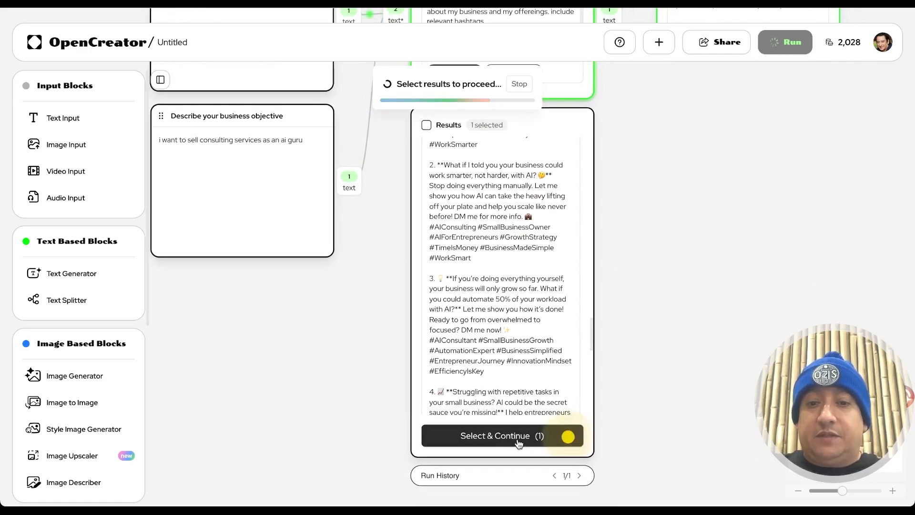
click(522, 435)
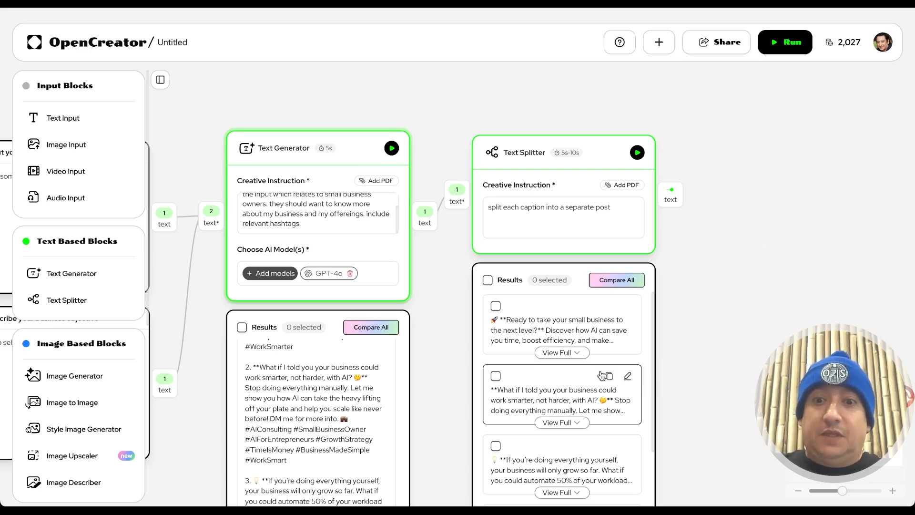
Go through the Text Splitter results from the first caption to the last and check how they were separated into posts.
scroll(600, 170, down, 5)
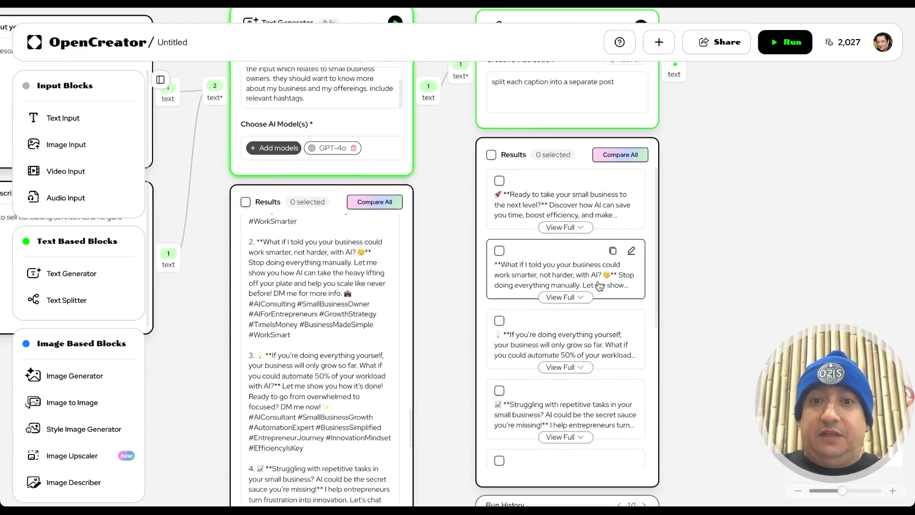
scroll(600, 285, down, 4)
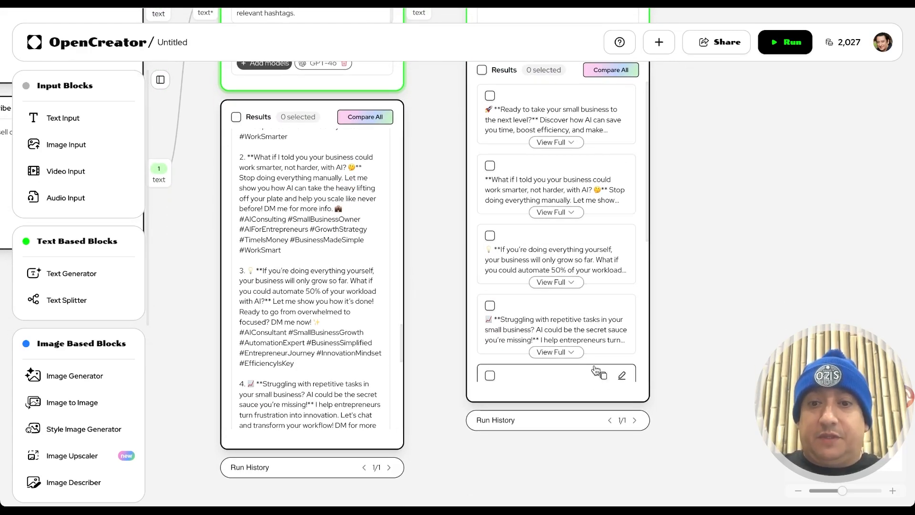
scroll(598, 333, down, 5)
scroll(601, 305, up, 2)
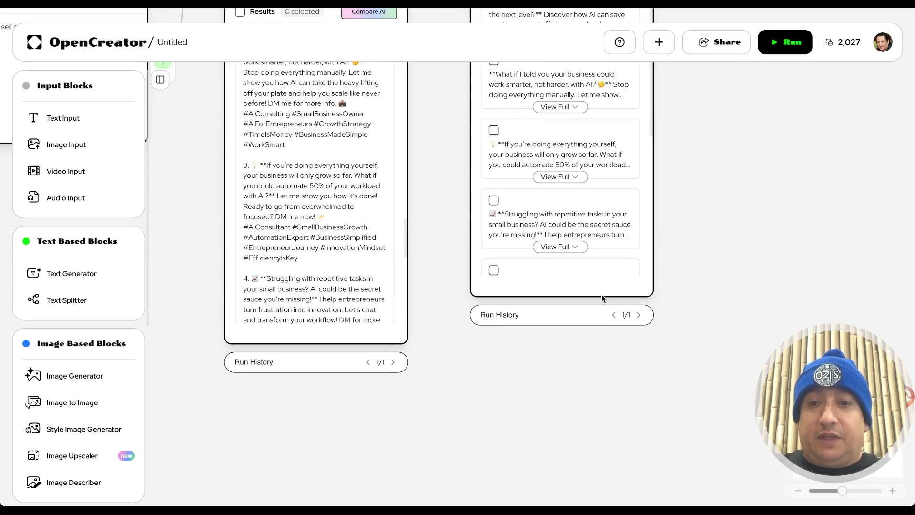
scroll(651, 291, up, 7)
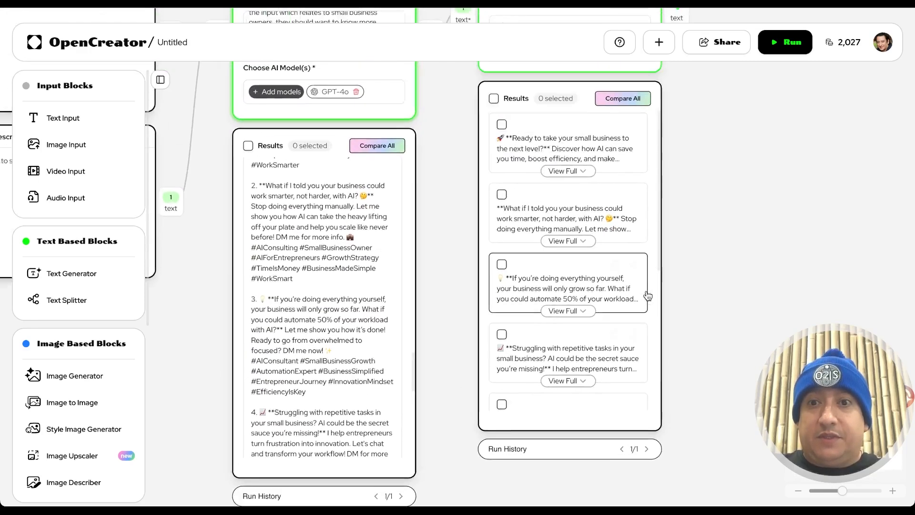
drag(654, 192, 665, 410)
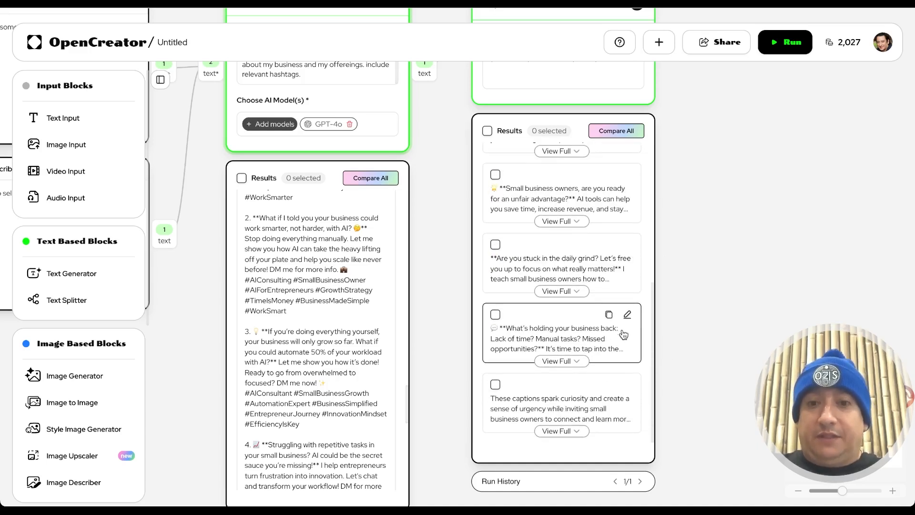
mouse_move(585, 323)
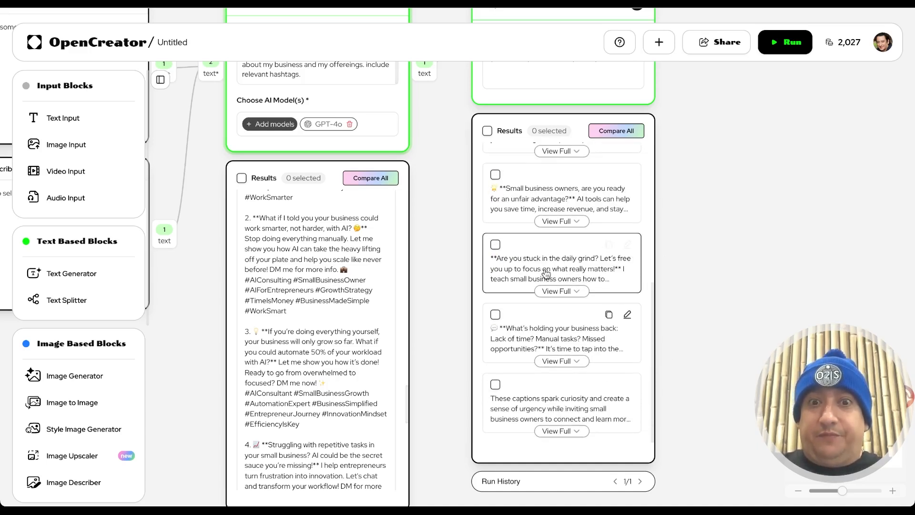
Move the Text Generator block slightly upward on the canvas, between the input blocks and the Text Splitter.
drag(445, 237, 628, 386)
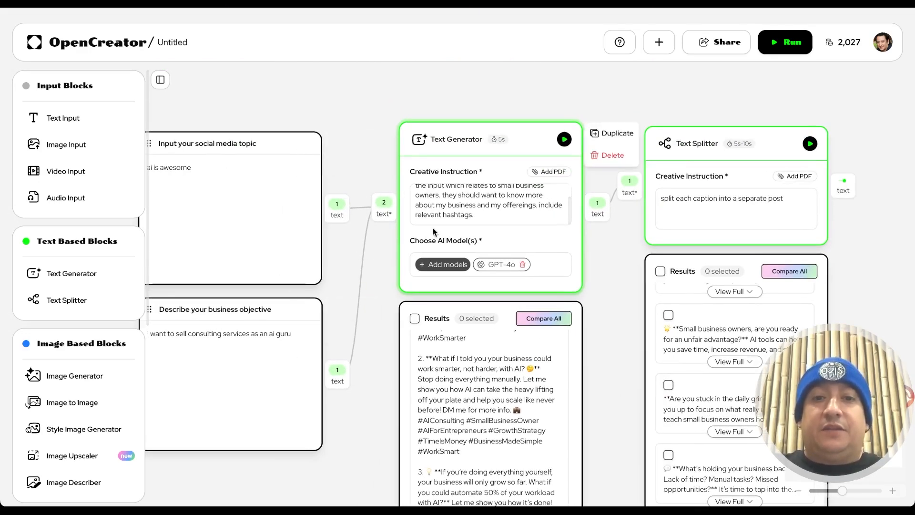
mouse_move(359, 258)
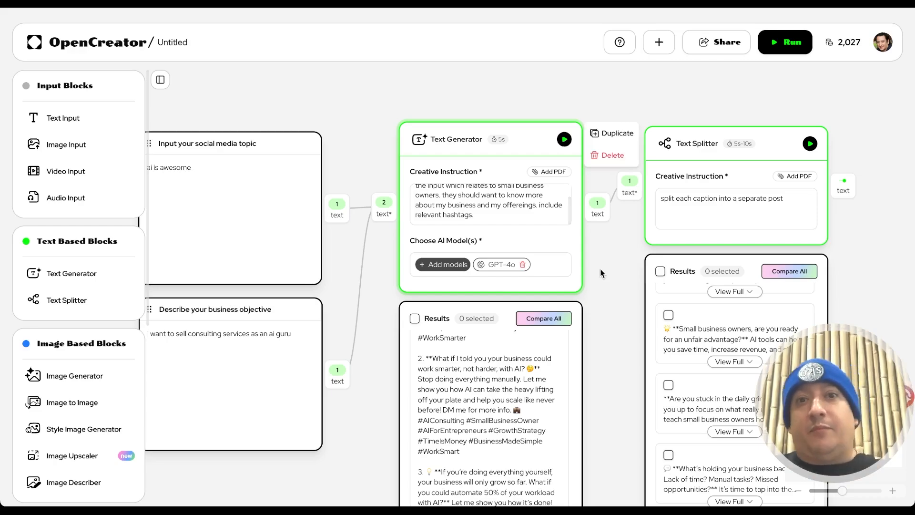
mouse_move(599, 273)
mouse_down()
mouse_move(462, 224)
mouse_move(552, 289)
mouse_move(600, 258)
mouse_up()
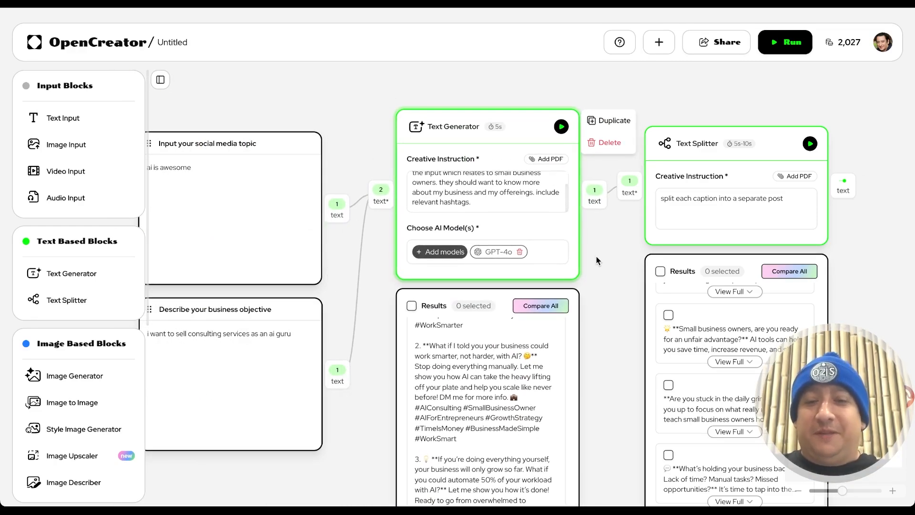
Check the last split posts again, along with the Text Splitter's text output and the free canvas space next to it.
scroll(598, 259, right, 3)
scroll(598, 258, down, 2)
scroll(785, 263, right, 3)
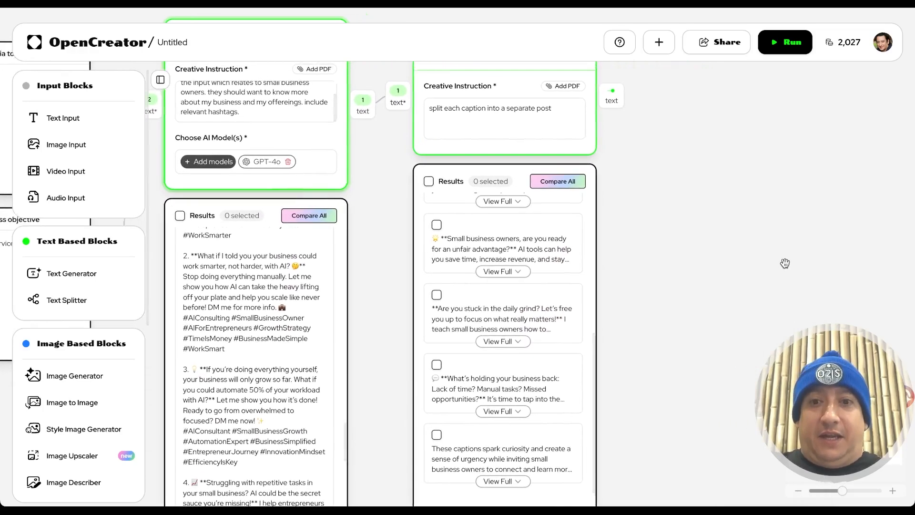
scroll(785, 263, down, 2)
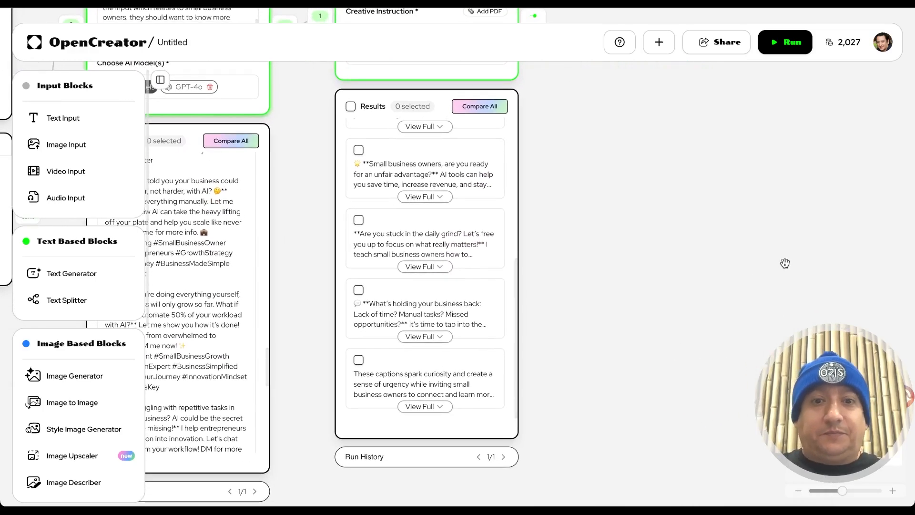
scroll(785, 263, right, 1)
scroll(786, 263, up, 1)
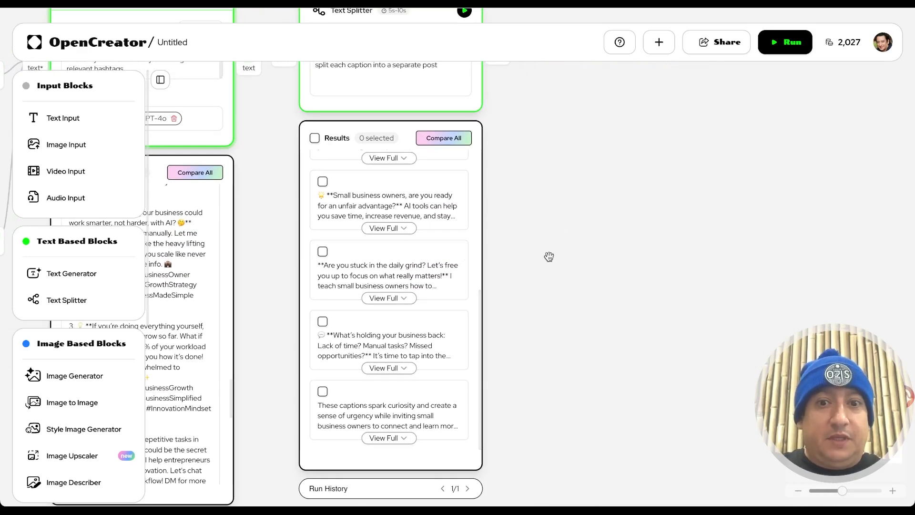
scroll(550, 256, up, 4)
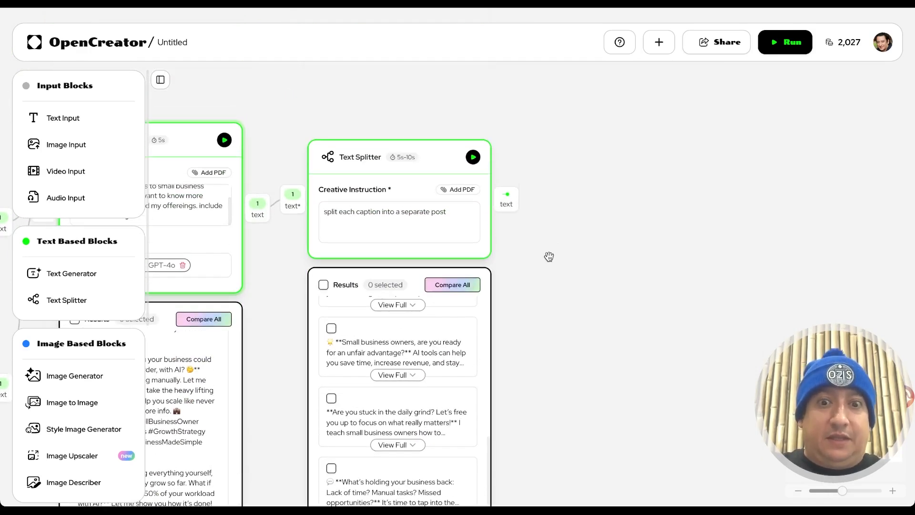
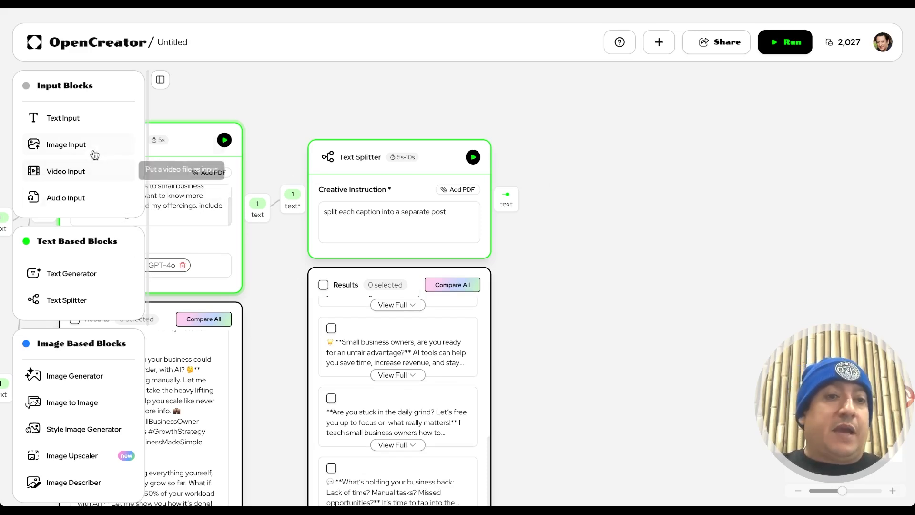
click(627, 178)
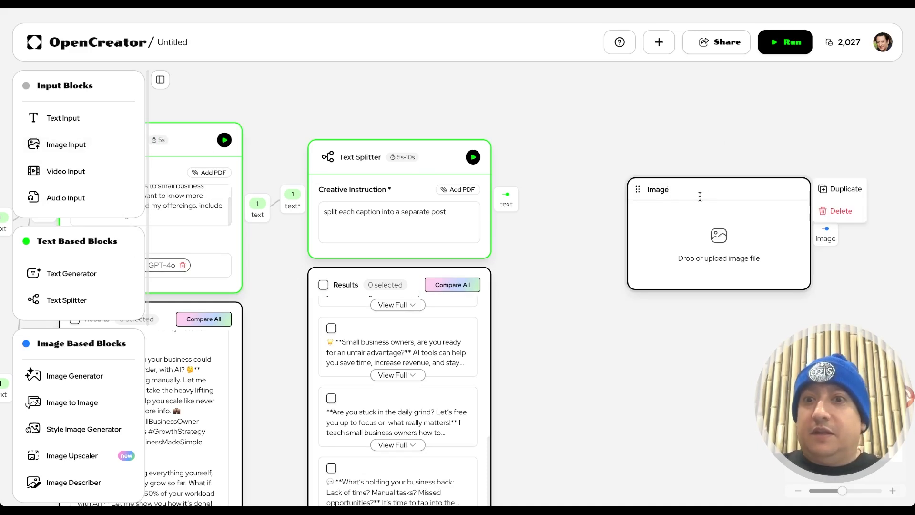
drag(636, 191, 555, 148)
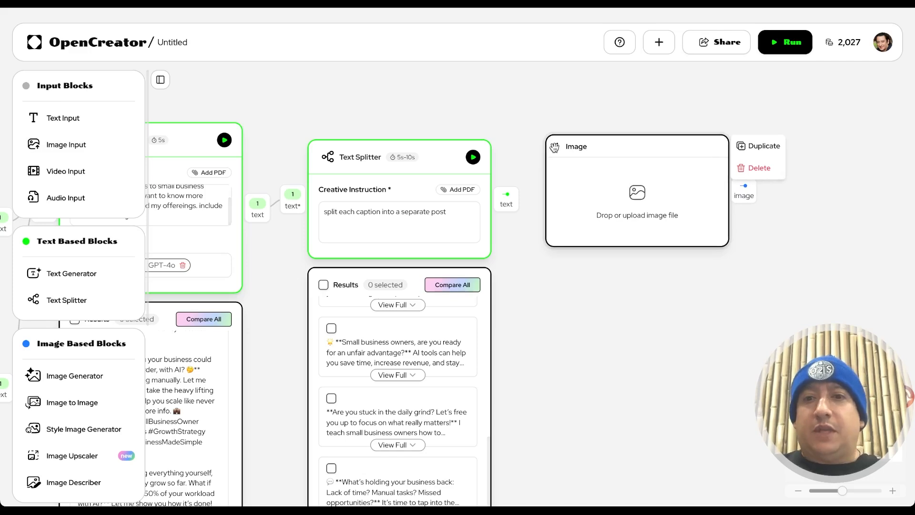
drag(555, 147, 583, 154)
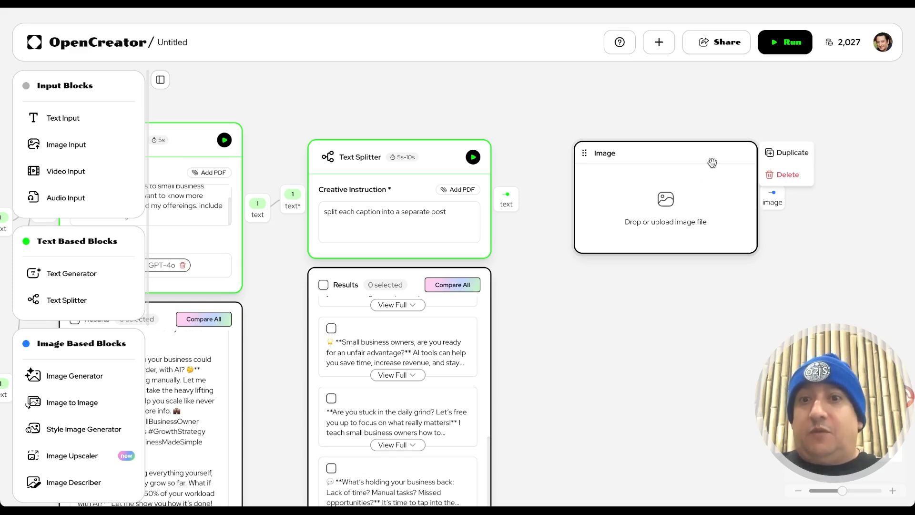
click(795, 178)
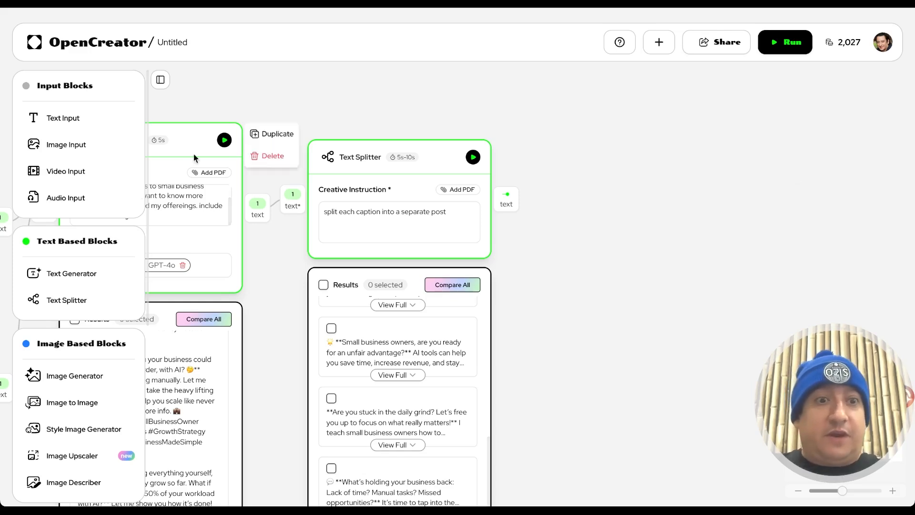
Look through the available image, video and audio based blocks for one that can follow the Text Splitter.
scroll(91, 310, down, 3)
scroll(90, 310, down, 2)
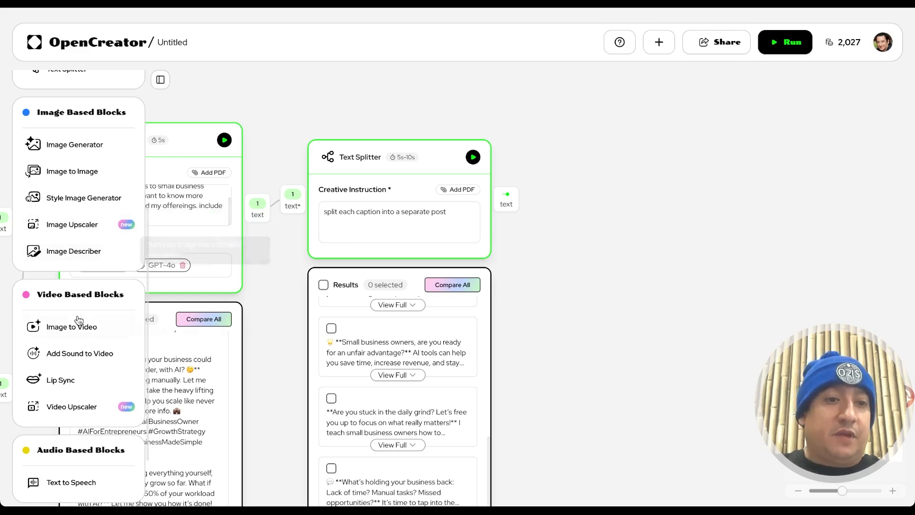
scroll(90, 196, down, 2)
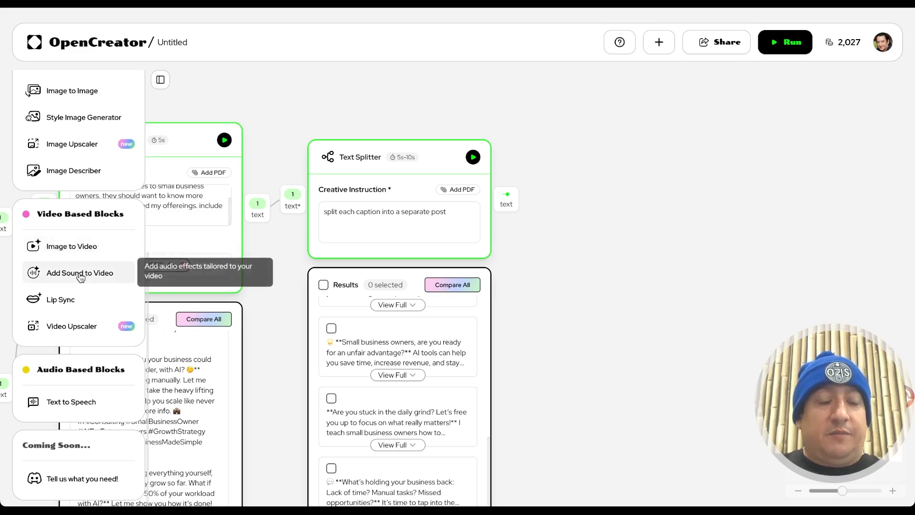
scroll(72, 172, up, 2)
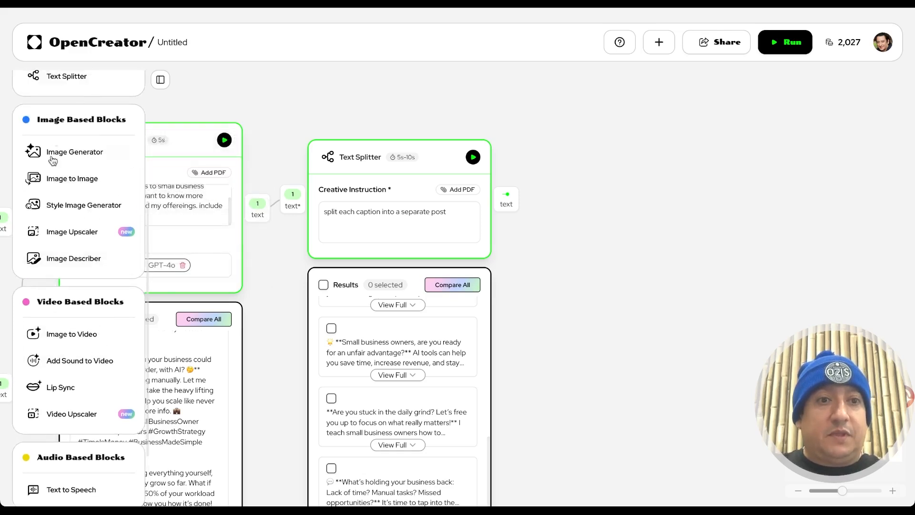
scroll(58, 243, down, 2)
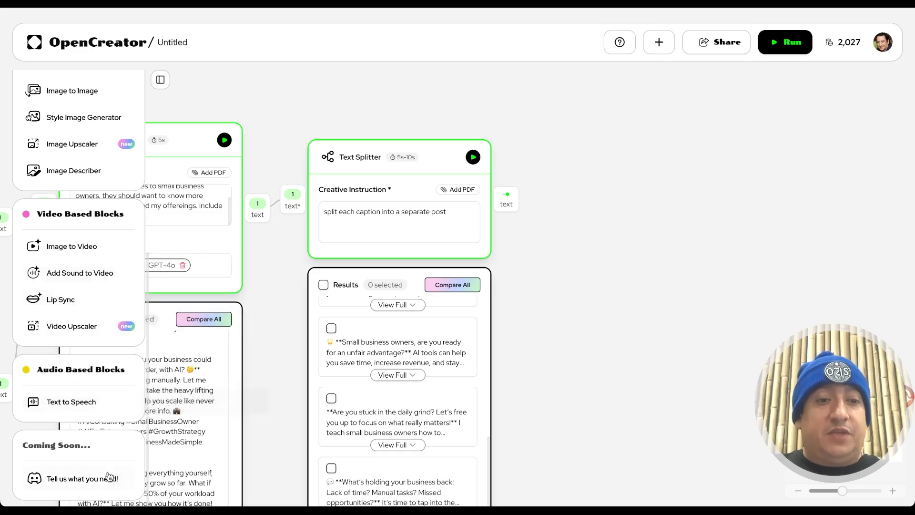
scroll(97, 388, up, 5)
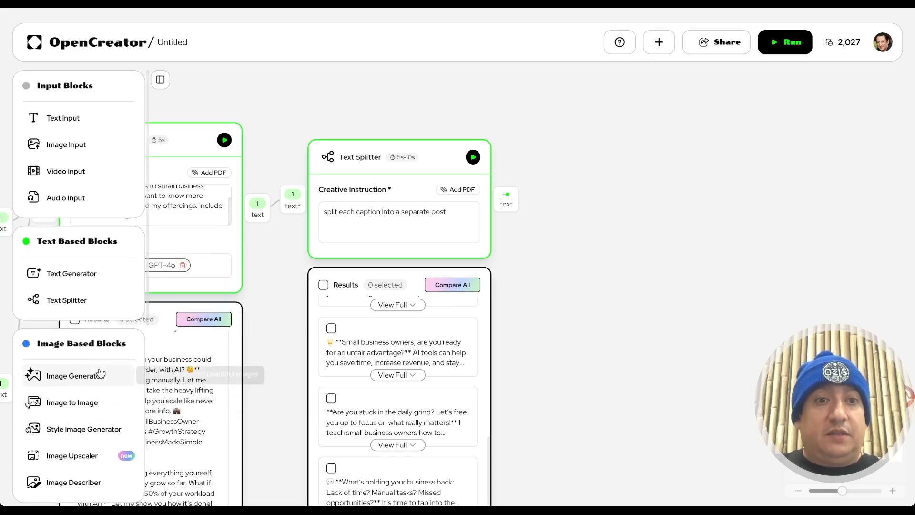
scroll(98, 379, down, 5)
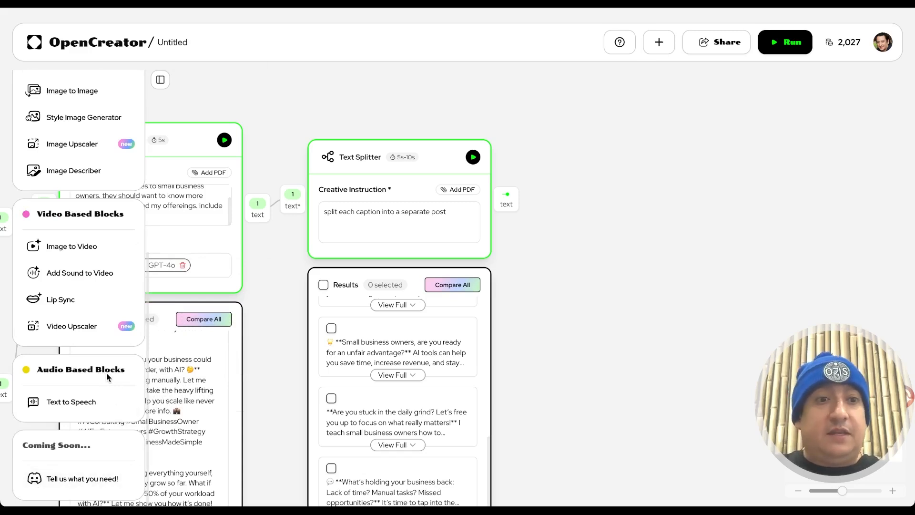
scroll(107, 373, up, 5)
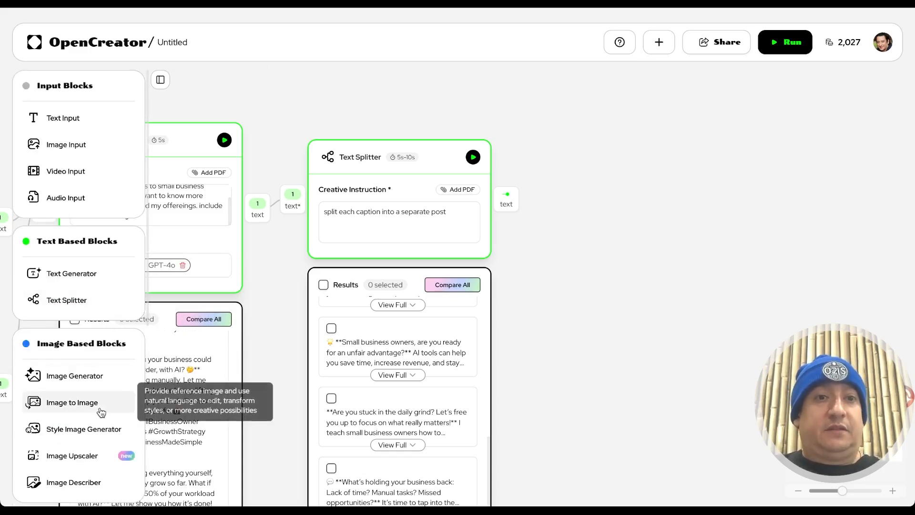
scroll(110, 346, down, 1)
scroll(111, 346, down, 1)
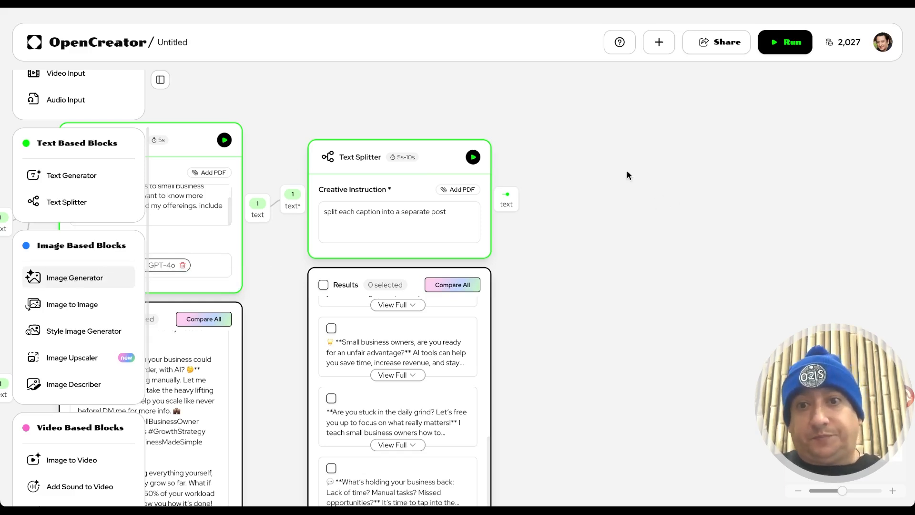
Place an Image Generator block beside the Text Splitter and connect the splitter's text output to its text input.
click(611, 157)
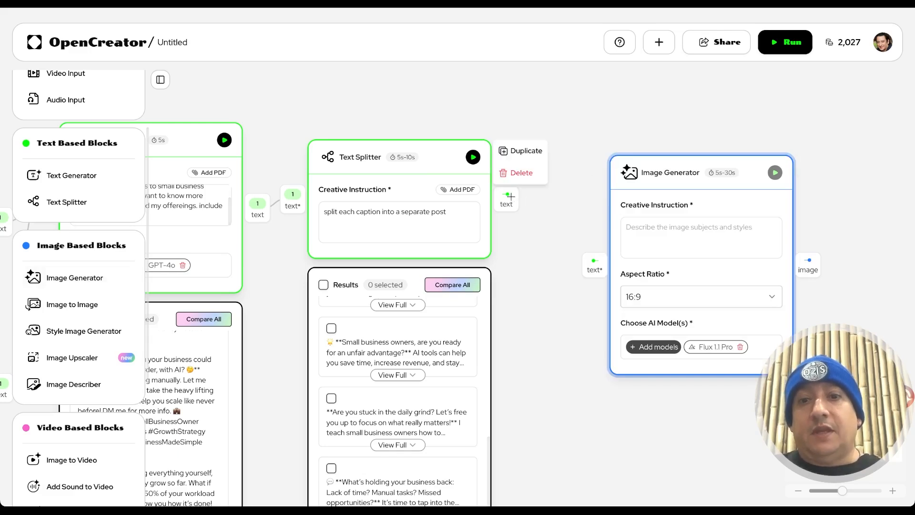
drag(507, 202, 593, 260)
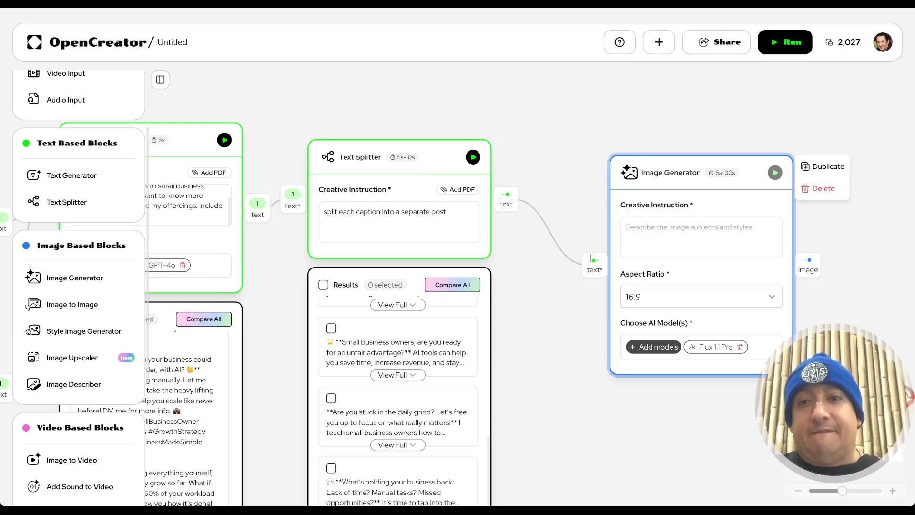
drag(661, 165, 627, 143)
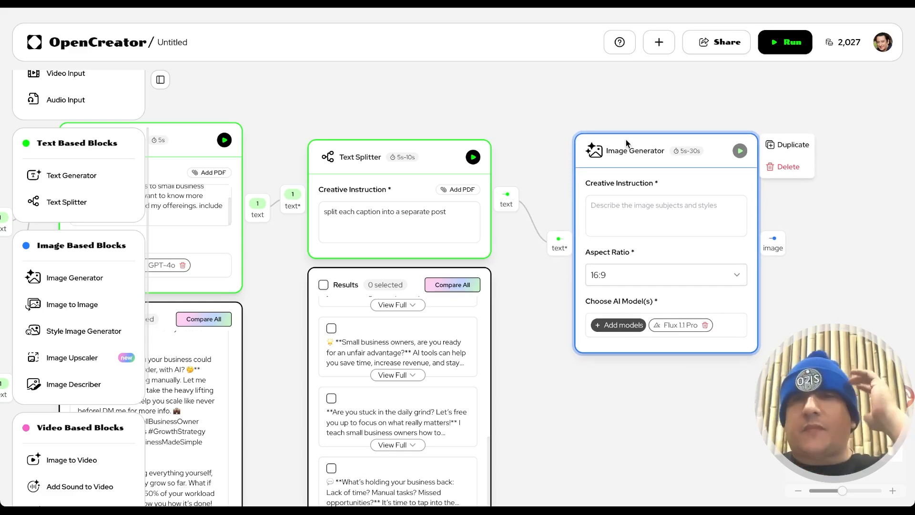
Replace the Image Generator's Flux 1.1 Pro model with SDXL Fast.
click(631, 206)
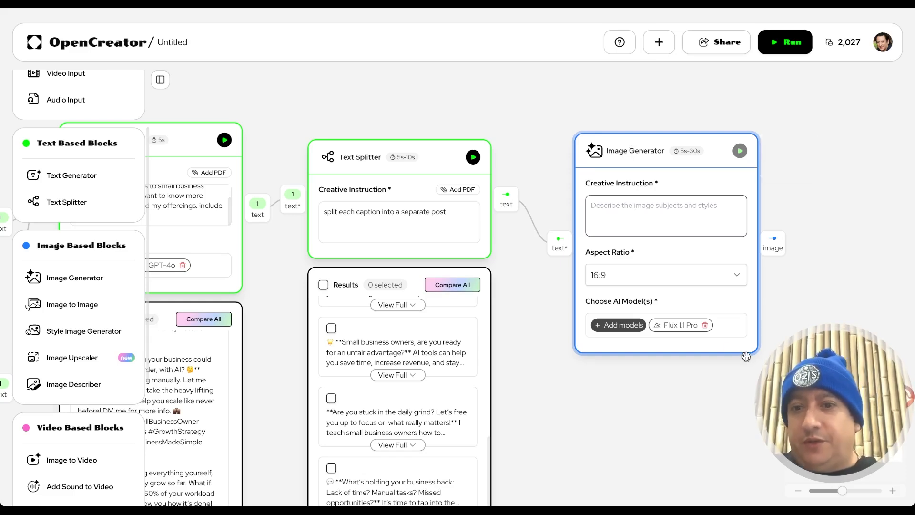
click(619, 325)
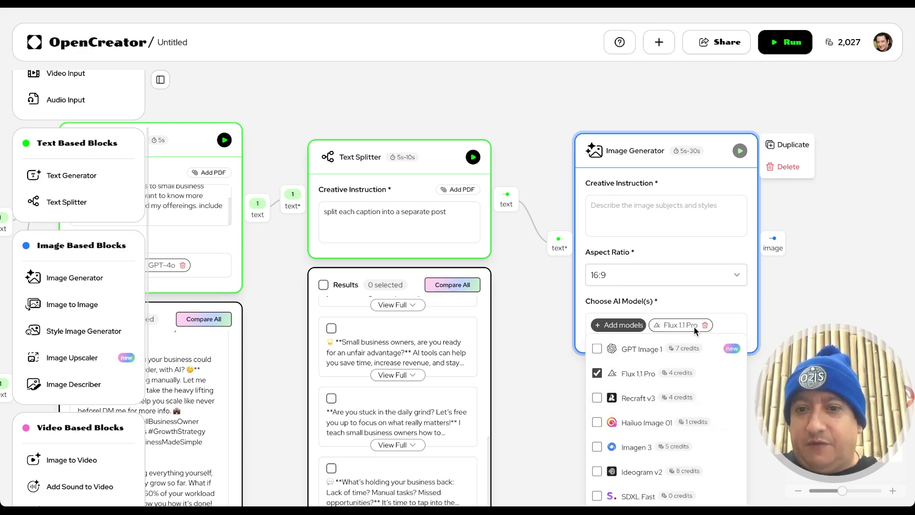
scroll(695, 329, down, 5)
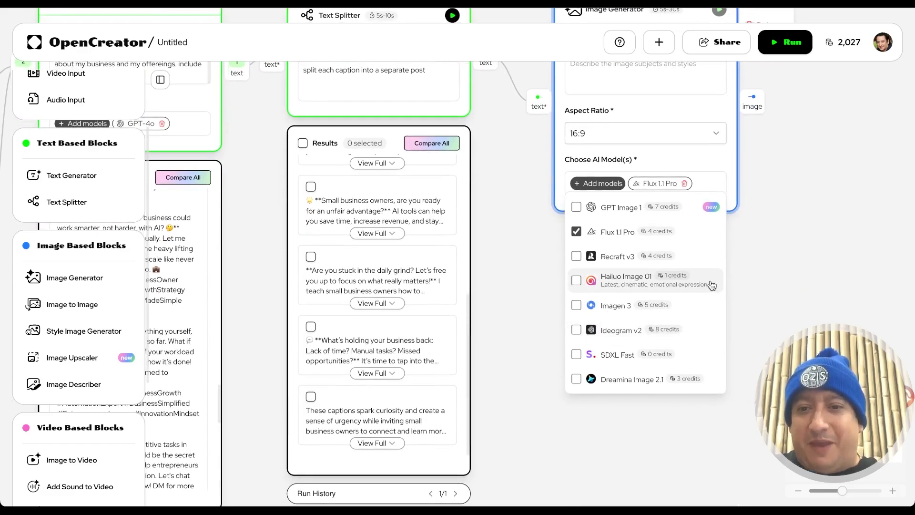
scroll(701, 305, down, 1)
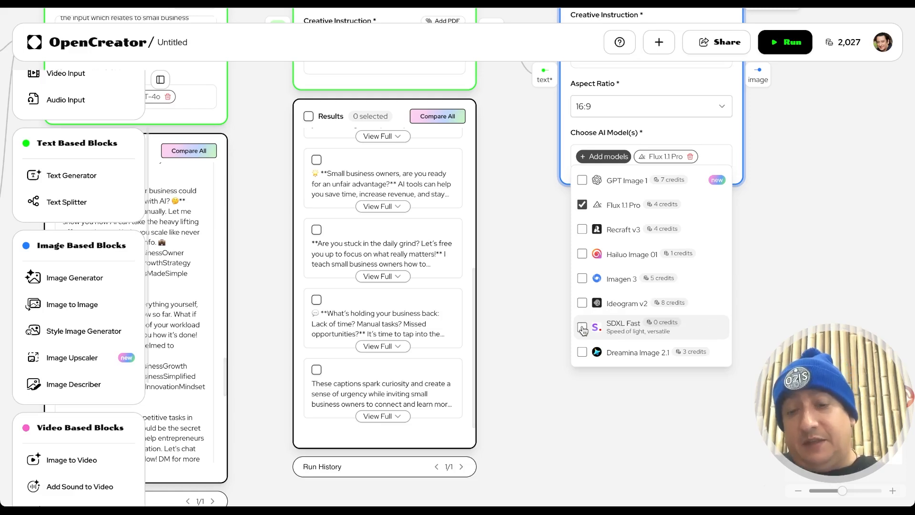
scroll(672, 328, down, 1)
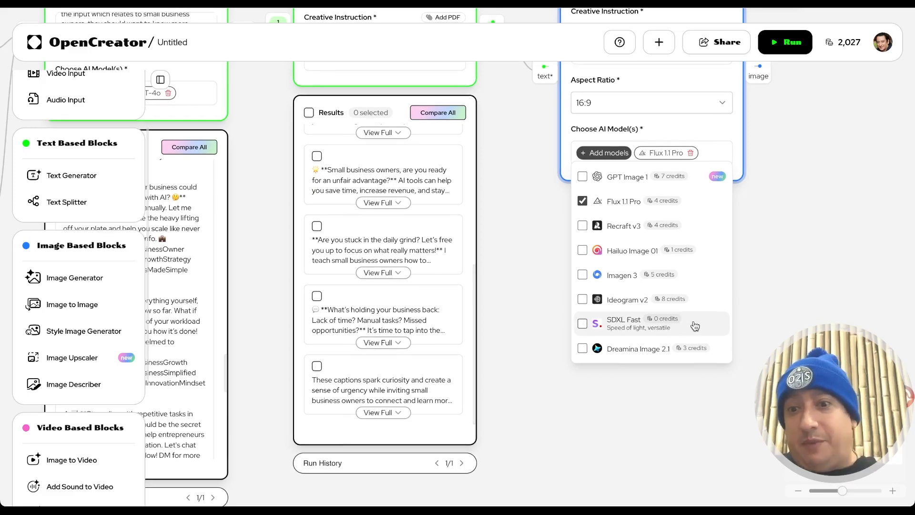
scroll(695, 325, up, 5)
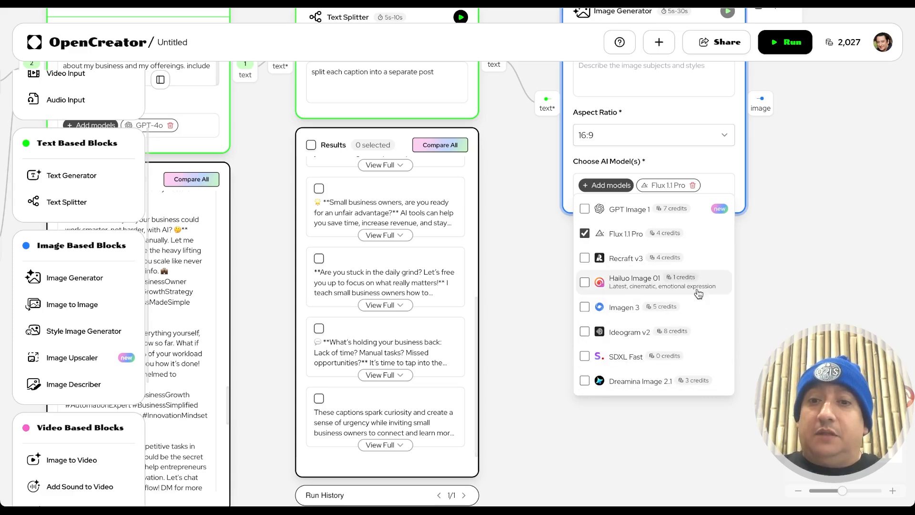
click(585, 357)
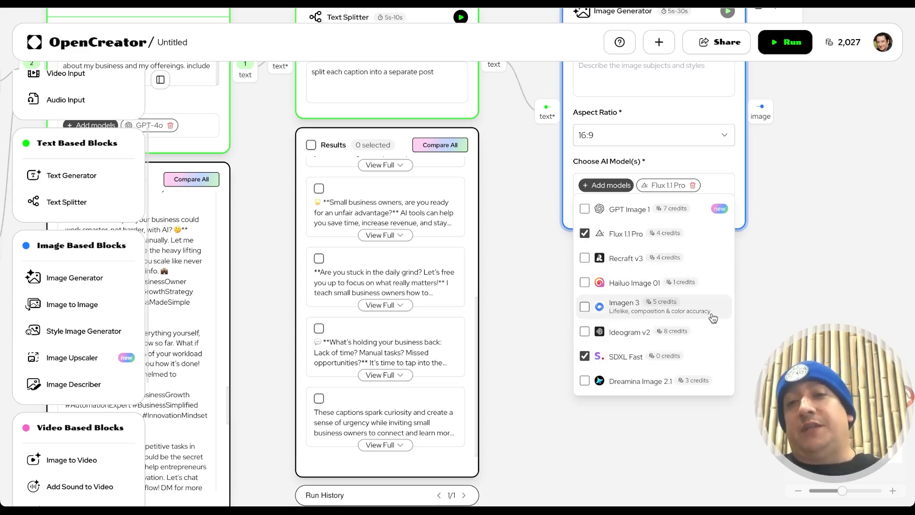
click(591, 233)
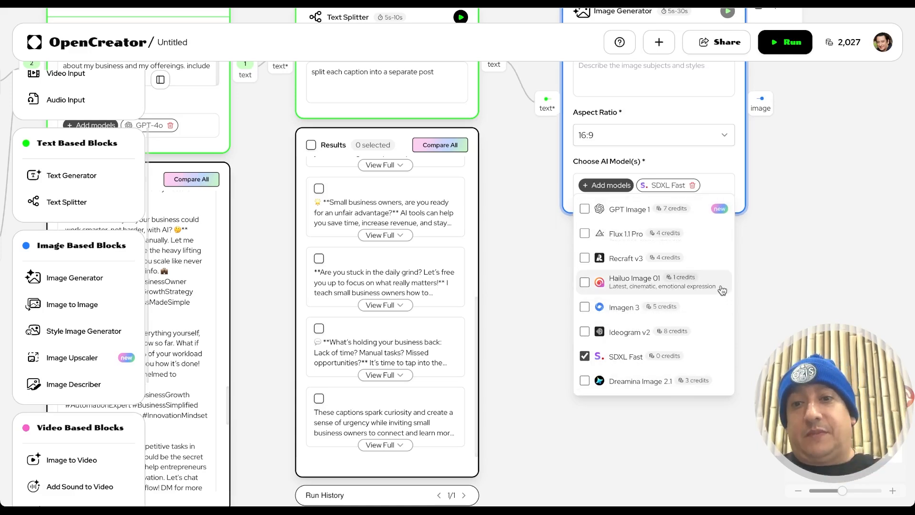
Begin the Image Generator's creative instruction with "make a instagram".
scroll(723, 285, up, 3)
scroll(723, 285, right, 3)
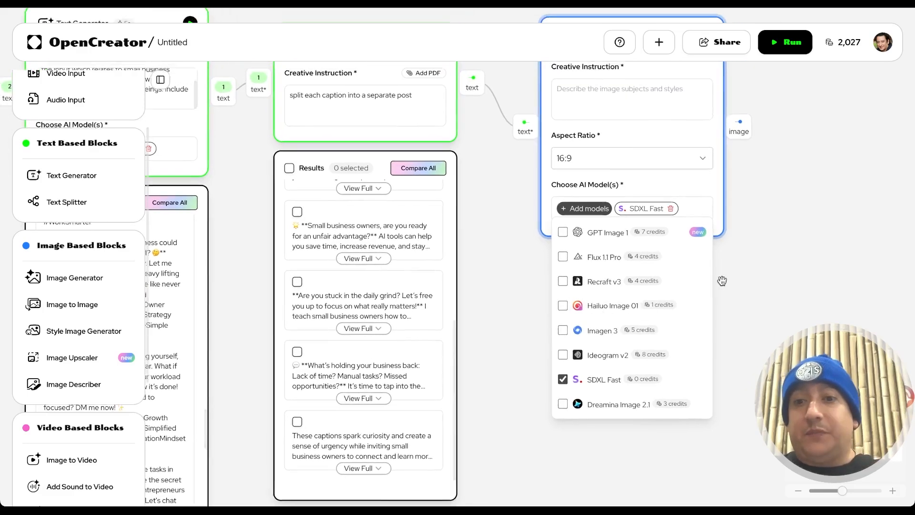
scroll(723, 281, right, 2)
scroll(722, 281, up, 1)
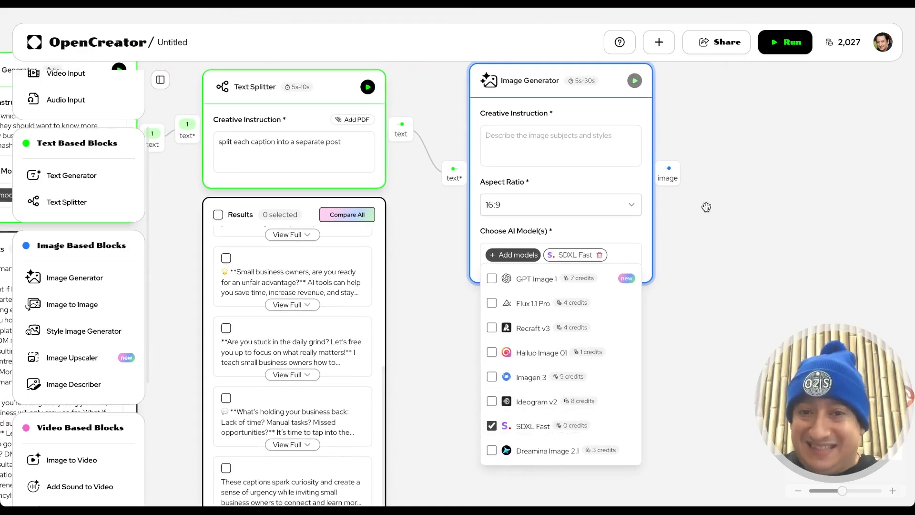
click(506, 139)
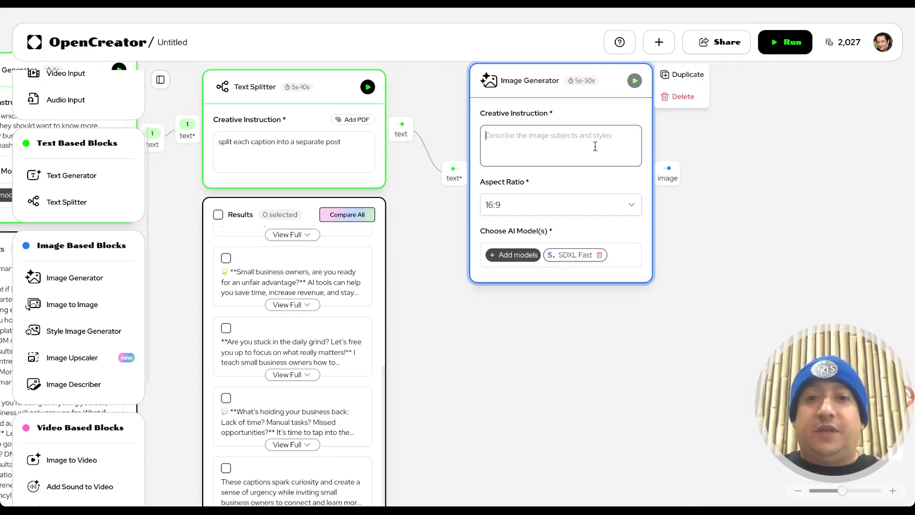
text(make a)
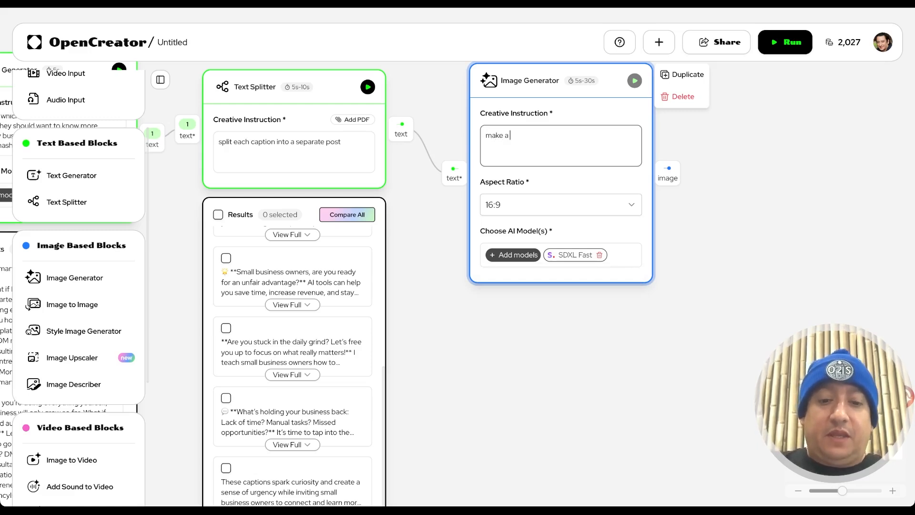
text( instagram)
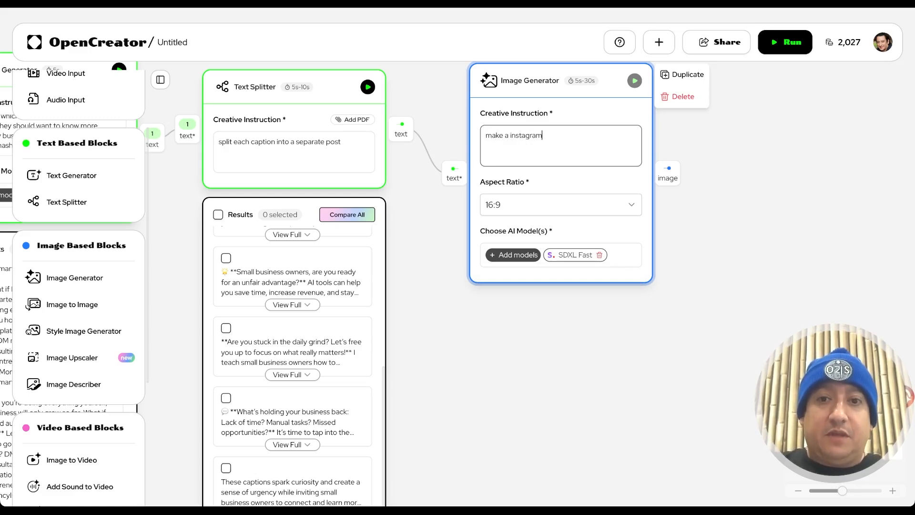
Try the 9:16 aspect ratio for the image and extend the creative instruction to "make a instagram st".
click(622, 206)
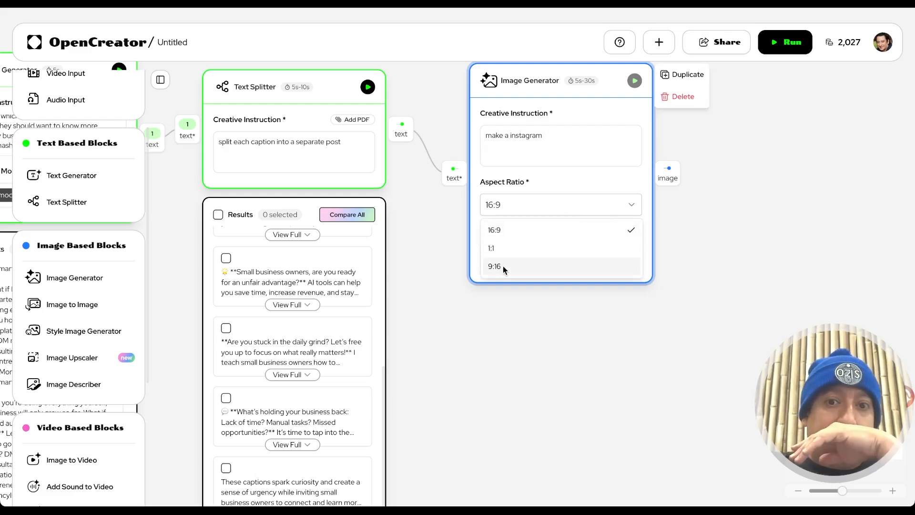
click(502, 266)
click(572, 139)
text(st)
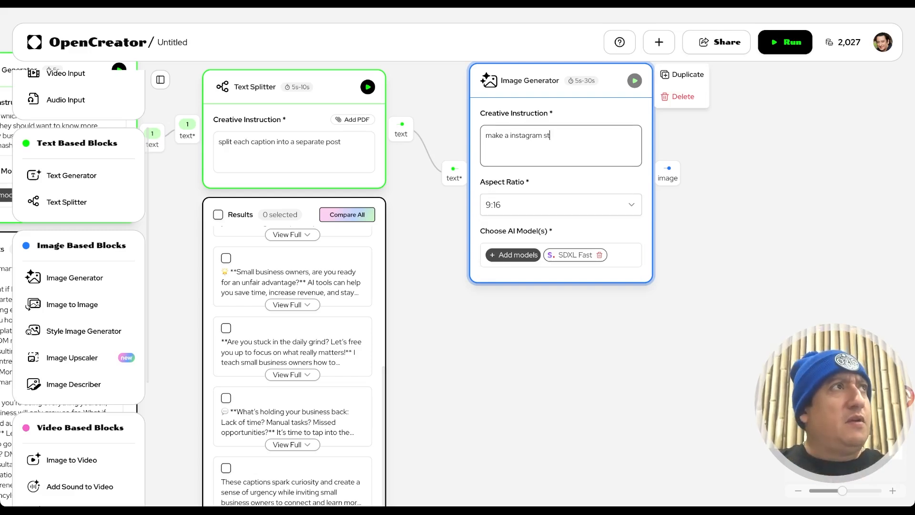
Set the image's aspect ratio to 1:1 and complete the instruction as "make a instagram picture based on the caption".
click(626, 206)
click(530, 244)
click(513, 138)
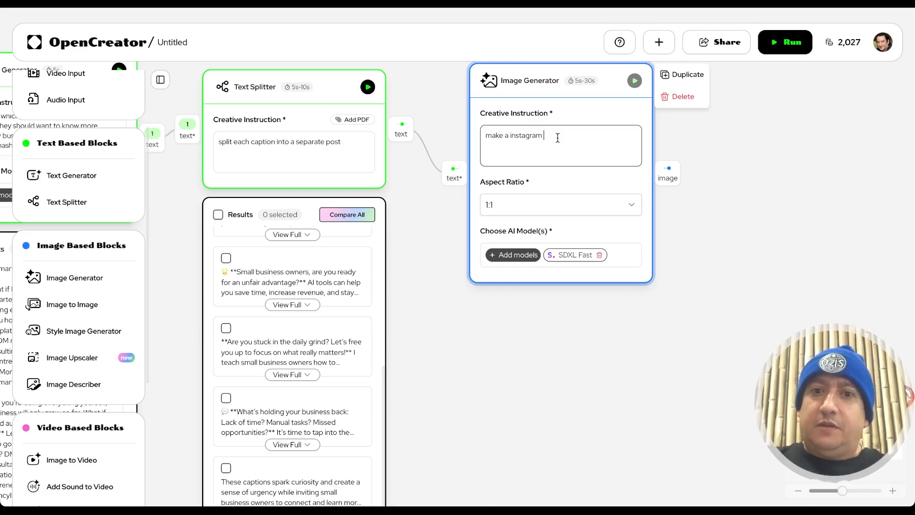
text(pictu)
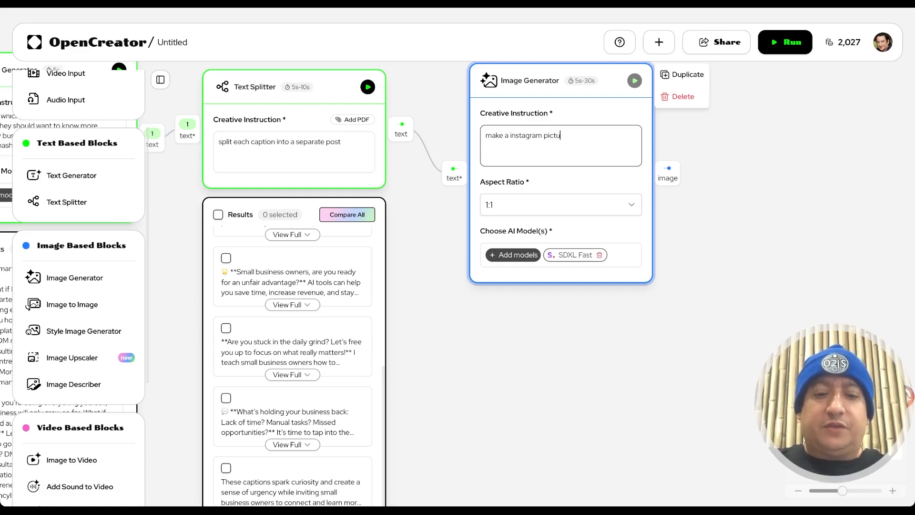
text(re based on the caption)
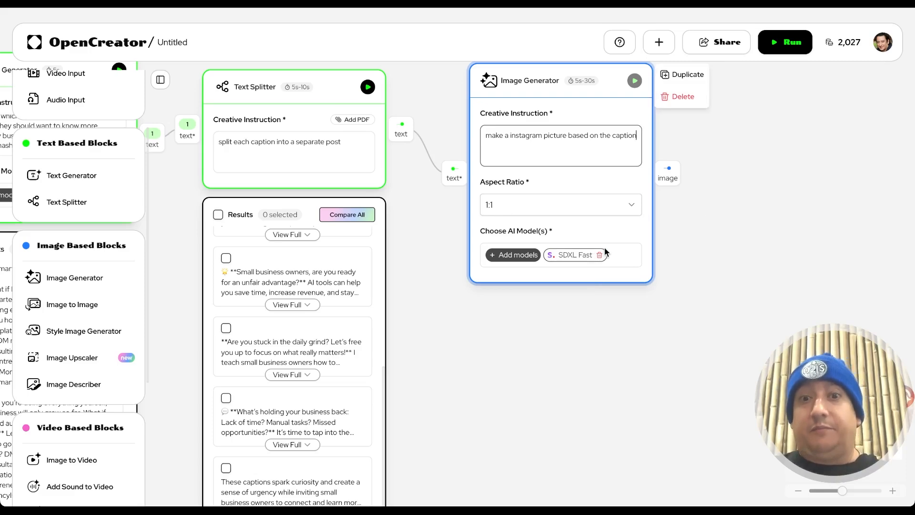
Add Hailuo Image 01 as a second AI model of the Image Generator alongside SDXL Fast.
scroll(427, 336, down, 8)
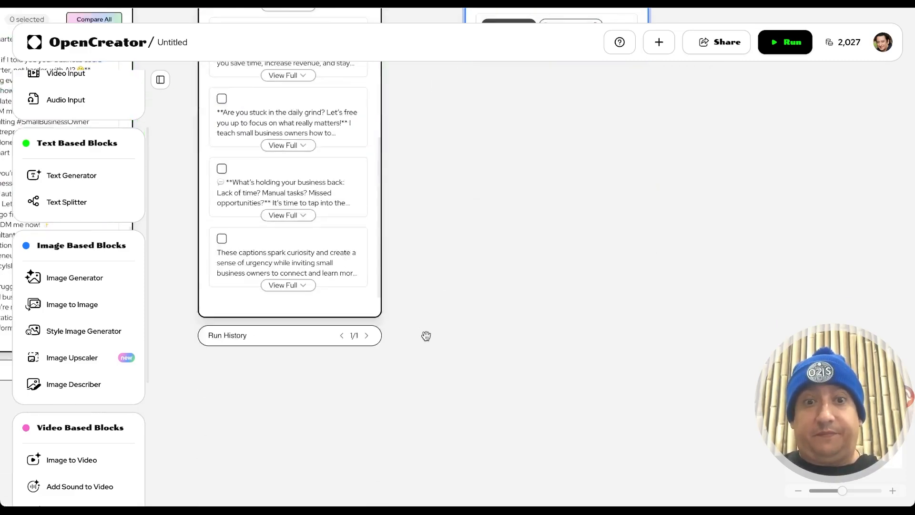
scroll(426, 336, up, 7)
scroll(426, 336, up, 2)
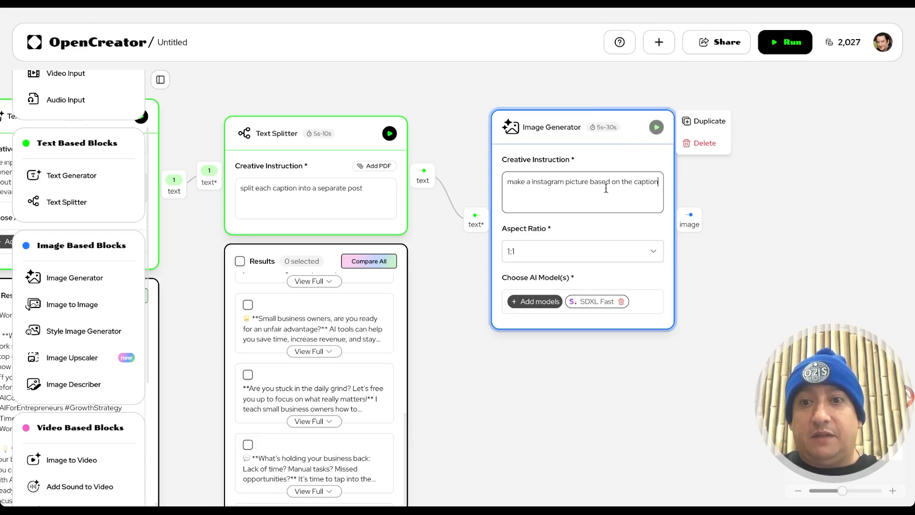
click(587, 228)
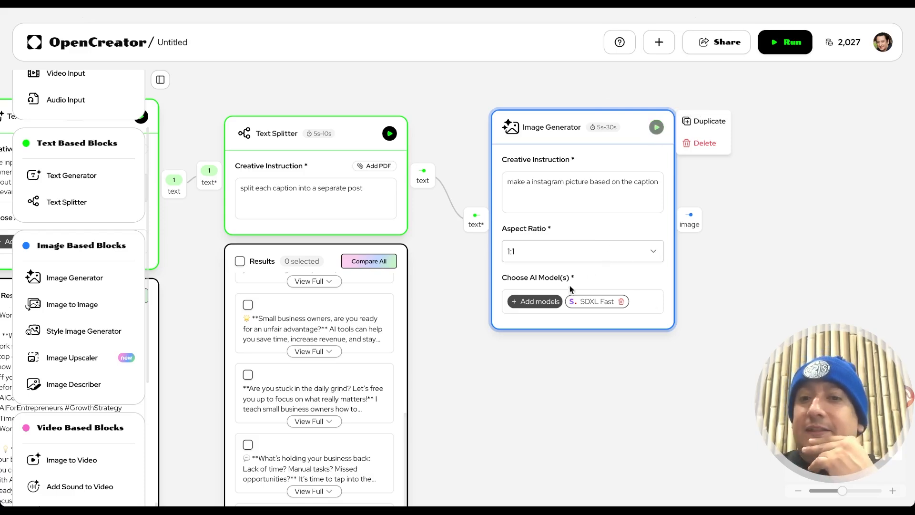
click(513, 305)
scroll(644, 399, down, 2)
click(519, 342)
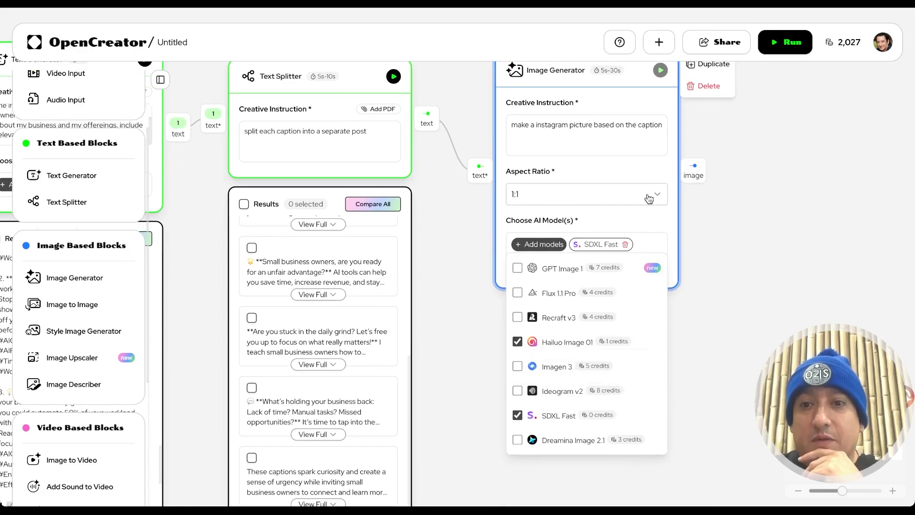
click(637, 167)
scroll(637, 168, up, 2)
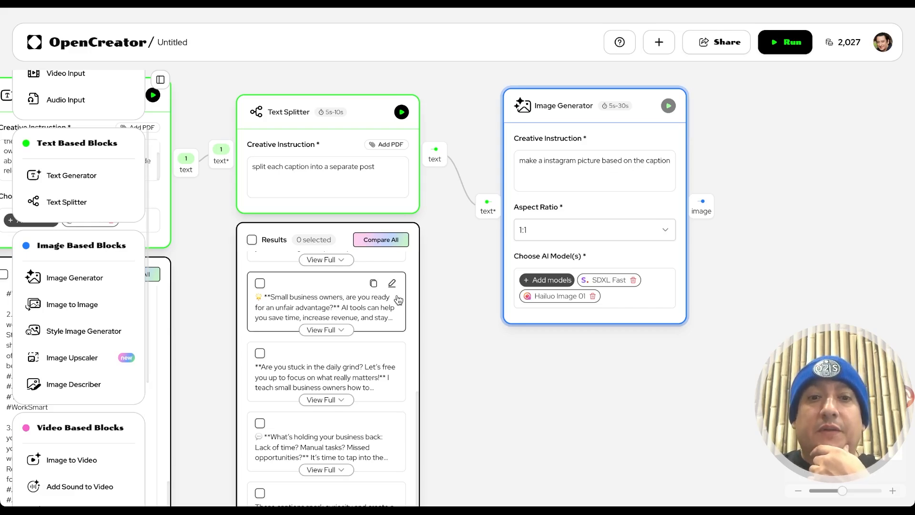
Select all eight Text Splitter results so that every post is passed to the Image Generator.
scroll(458, 324, down, 2)
scroll(459, 324, down, 5)
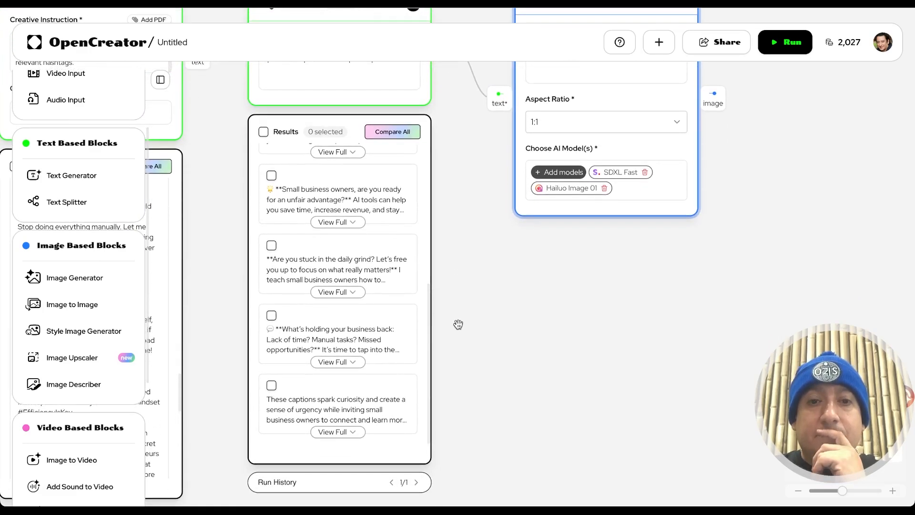
click(272, 175)
click(271, 245)
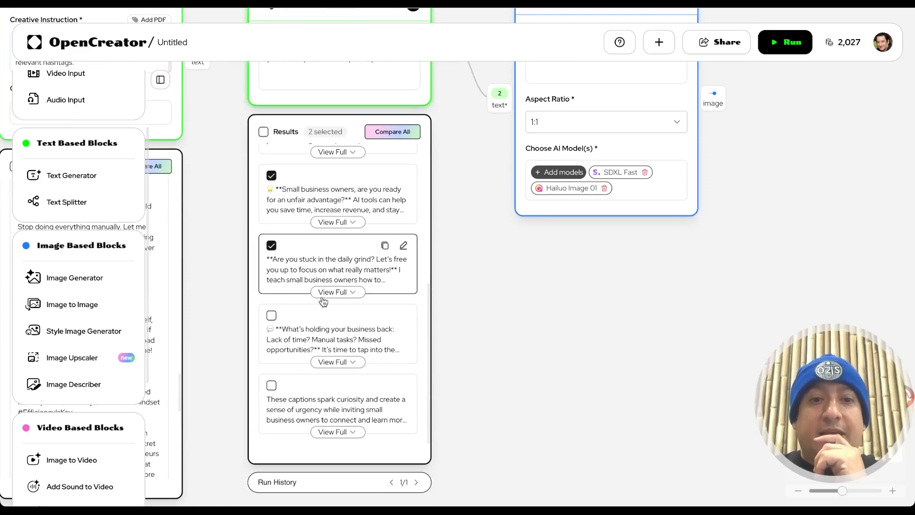
click(271, 315)
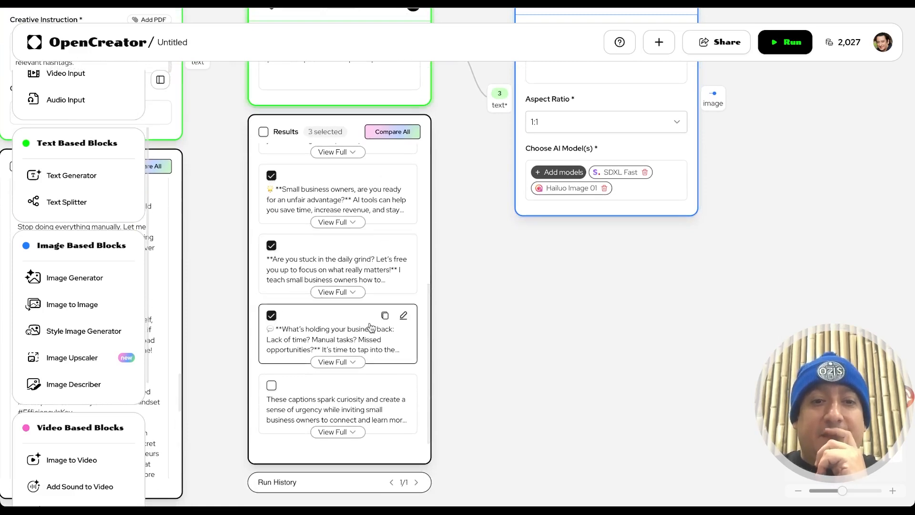
click(278, 388)
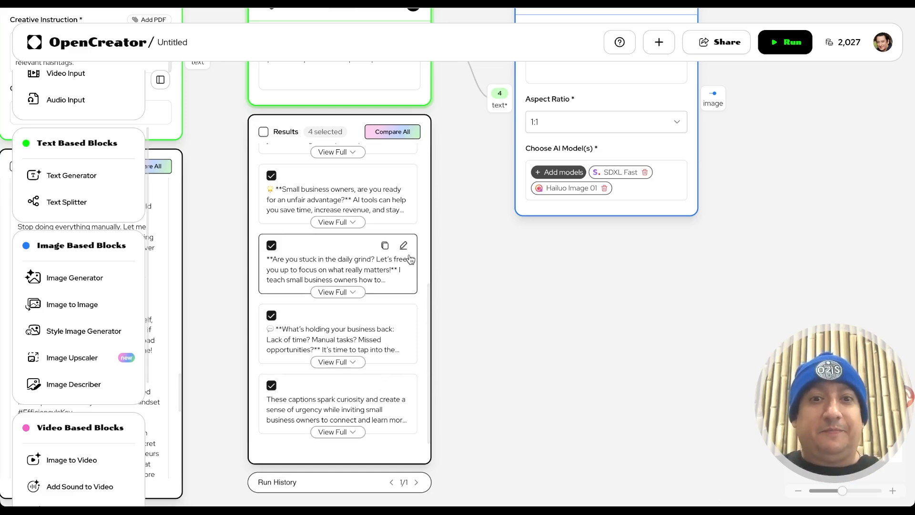
scroll(409, 267, up, 5)
click(272, 368)
click(272, 297)
click(271, 227)
click(271, 158)
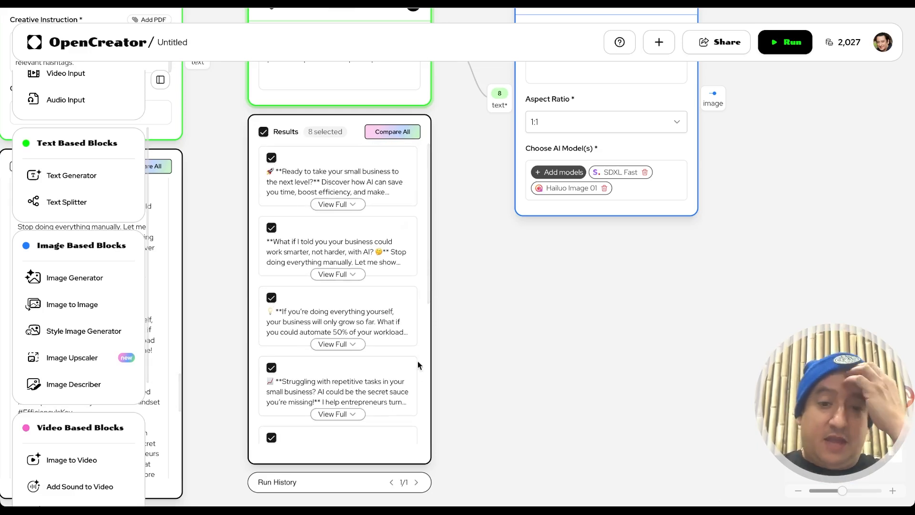
Check the selected Text Splitter posts from first to last and the text input count of the Image Generator.
scroll(417, 379, down, 5)
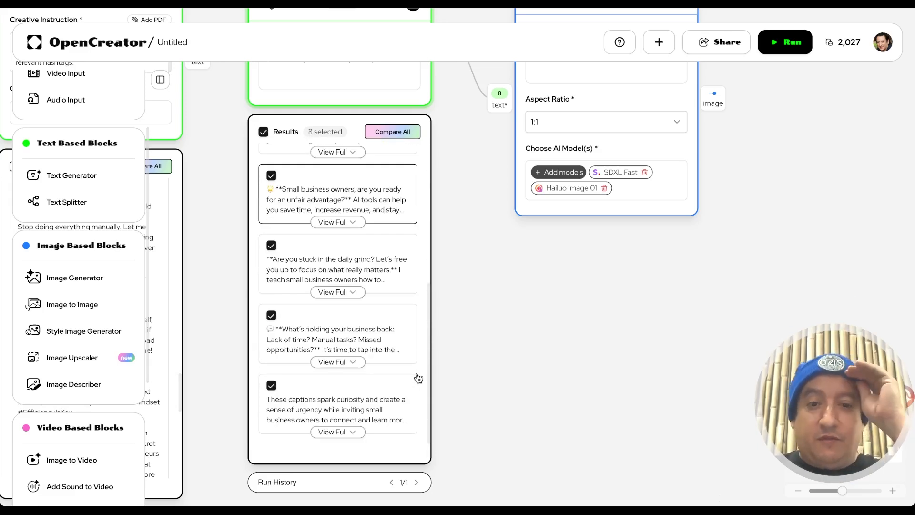
scroll(418, 377, up, 5)
scroll(621, 170, up, 2)
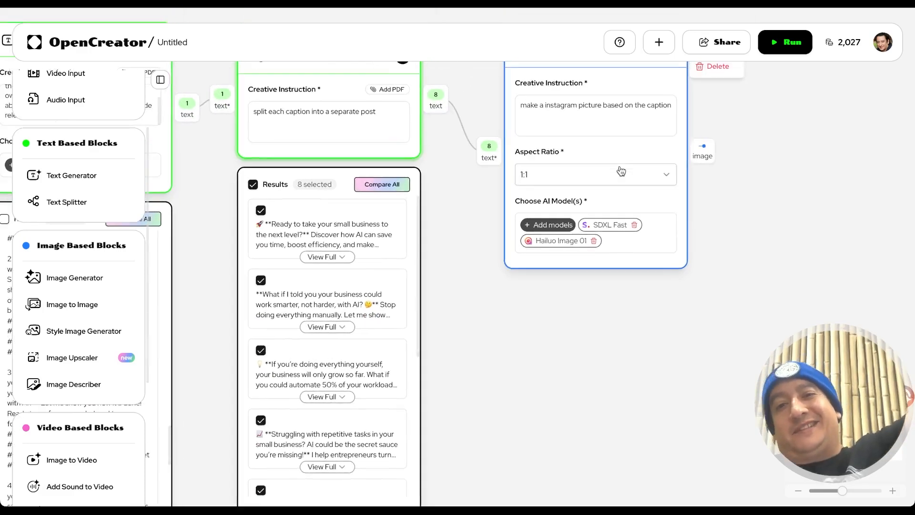
scroll(622, 171, up, 3)
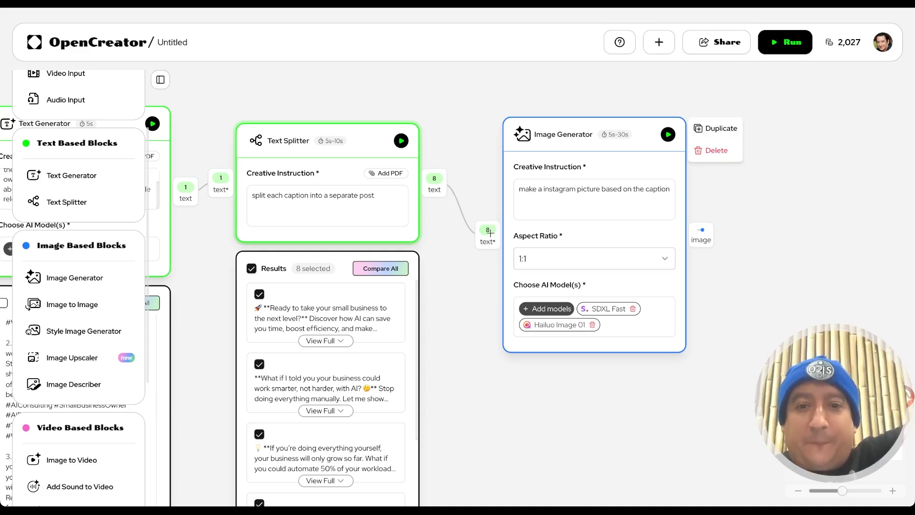
scroll(357, 387, down, 1)
scroll(358, 386, down, 5)
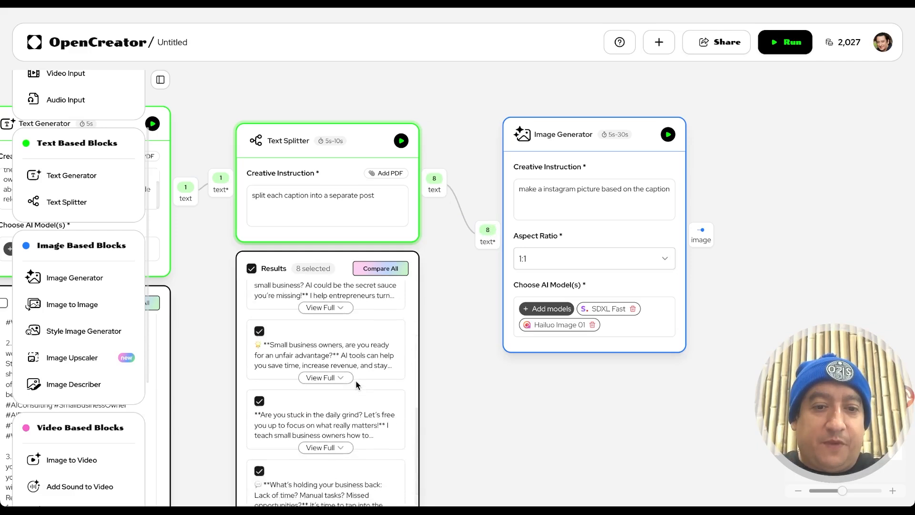
scroll(355, 381, down, 1)
mouse_move(327, 192)
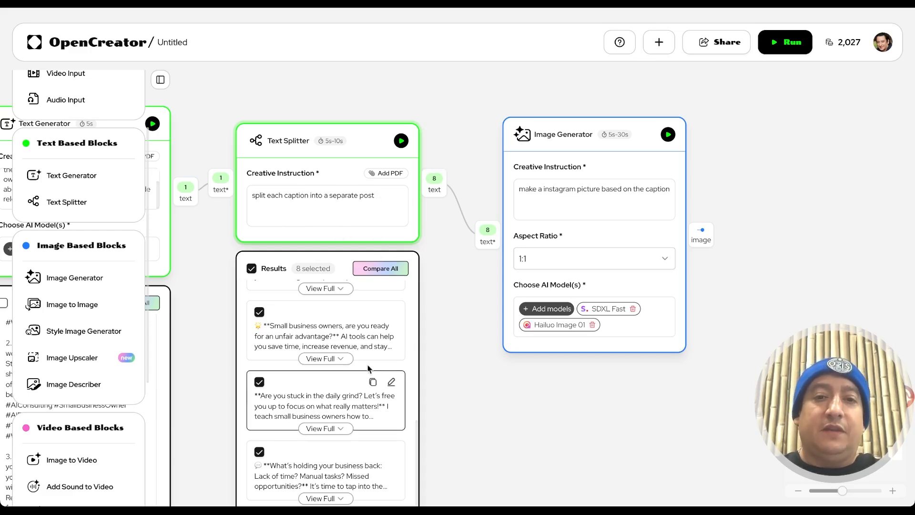
mouse_move(323, 210)
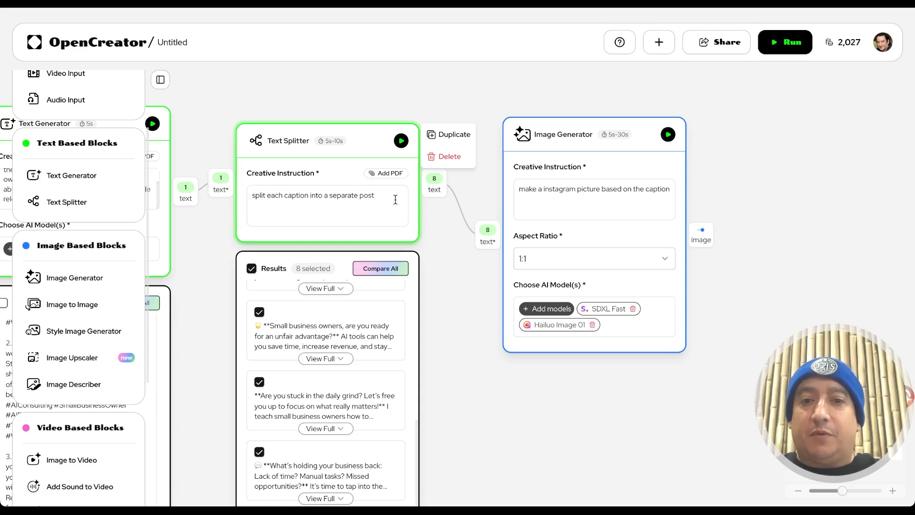
Remove Hailuo Image 01 from the Image Generator's AI models and add it back alongside SDXL Fast.
mouse_move(484, 238)
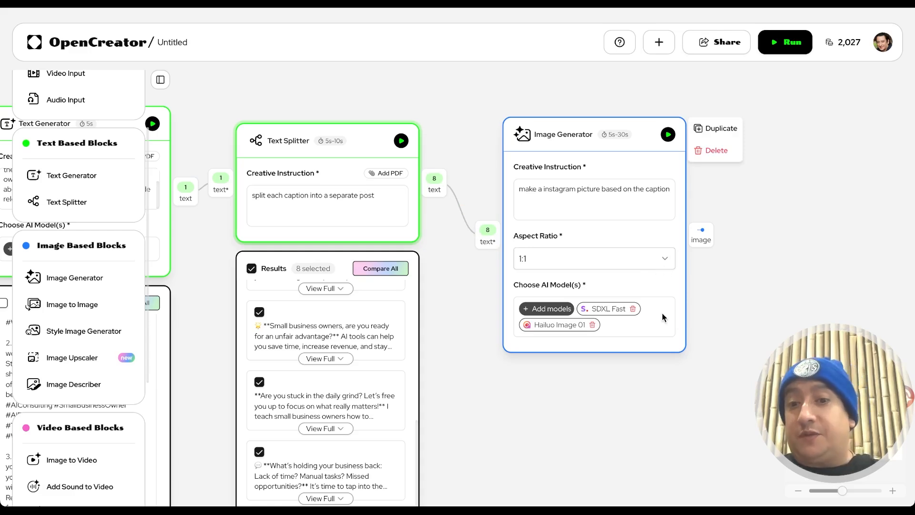
click(593, 326)
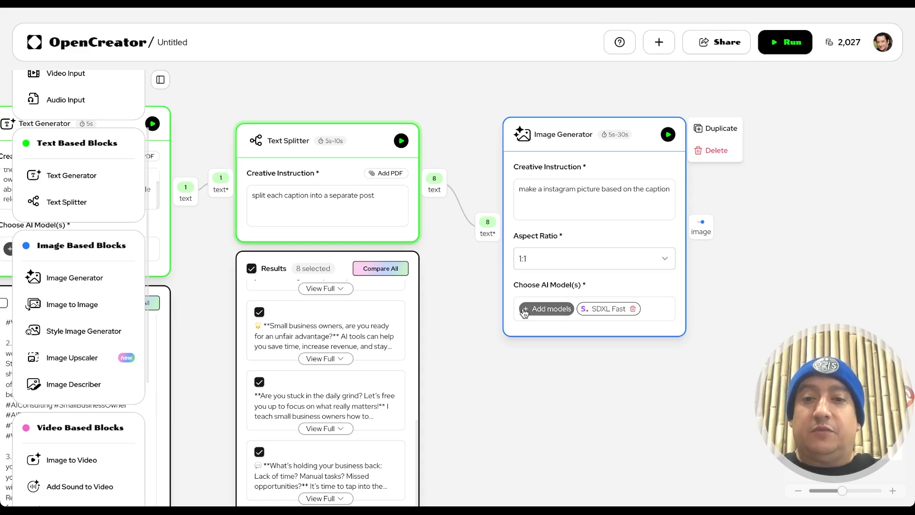
click(545, 309)
click(591, 406)
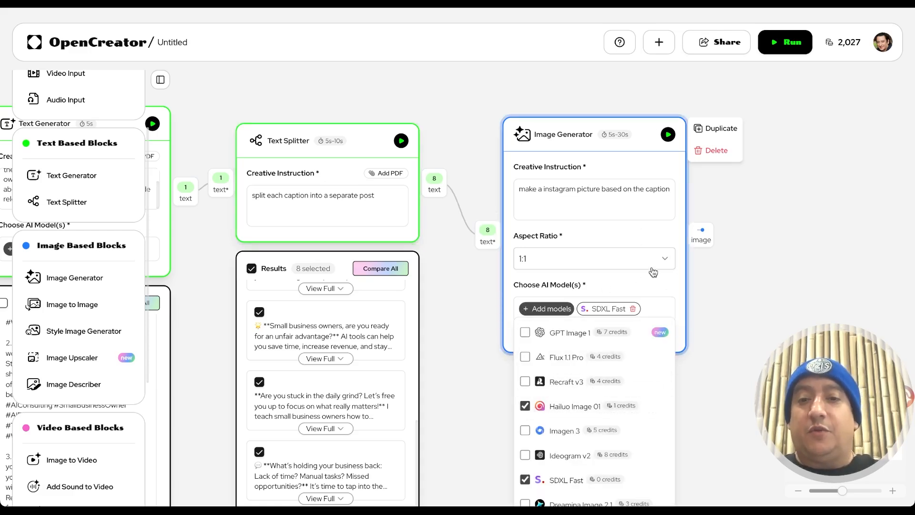
click(668, 284)
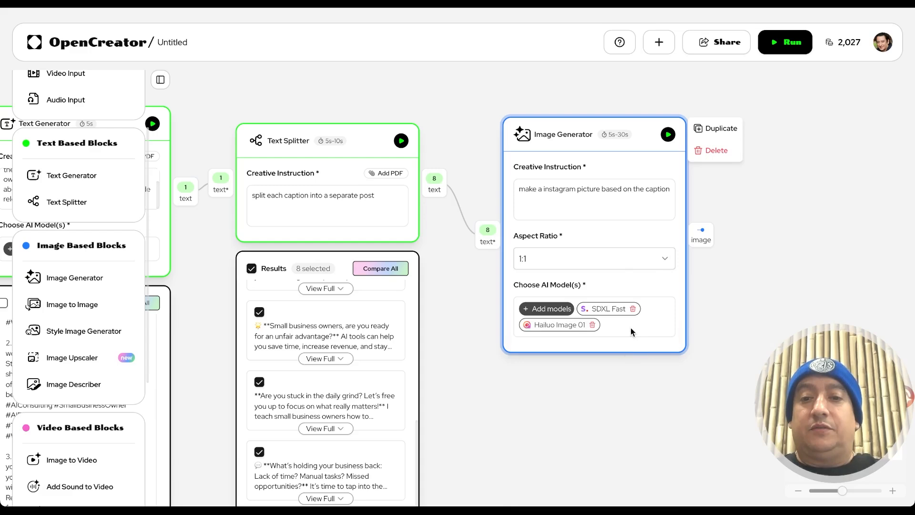
Run only the Image Generator block to create images for the eight posts with SDXL Fast and Hailuo Image 01.
scroll(665, 322, right, 5)
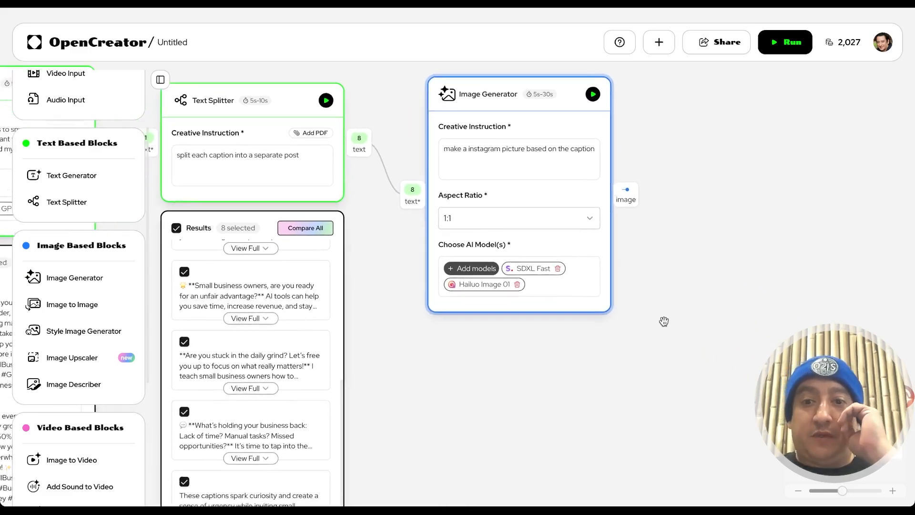
scroll(665, 321, right, 2)
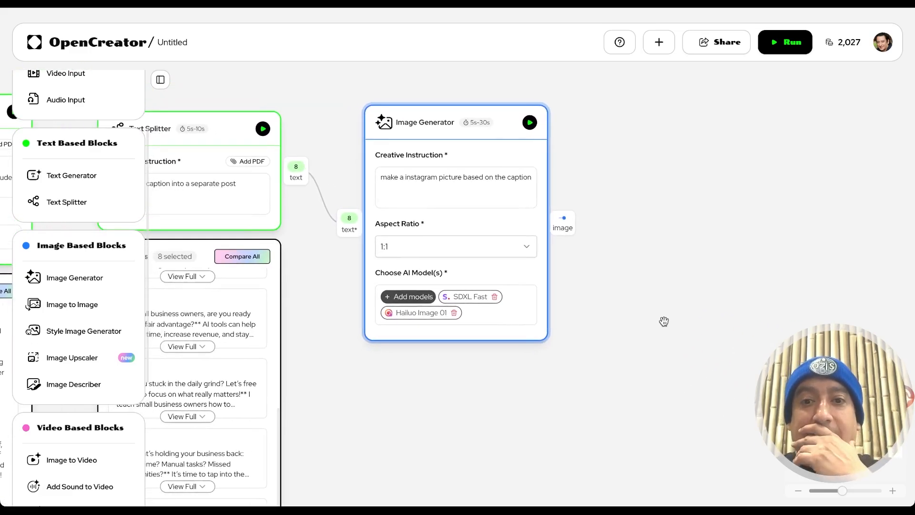
mouse_move(566, 157)
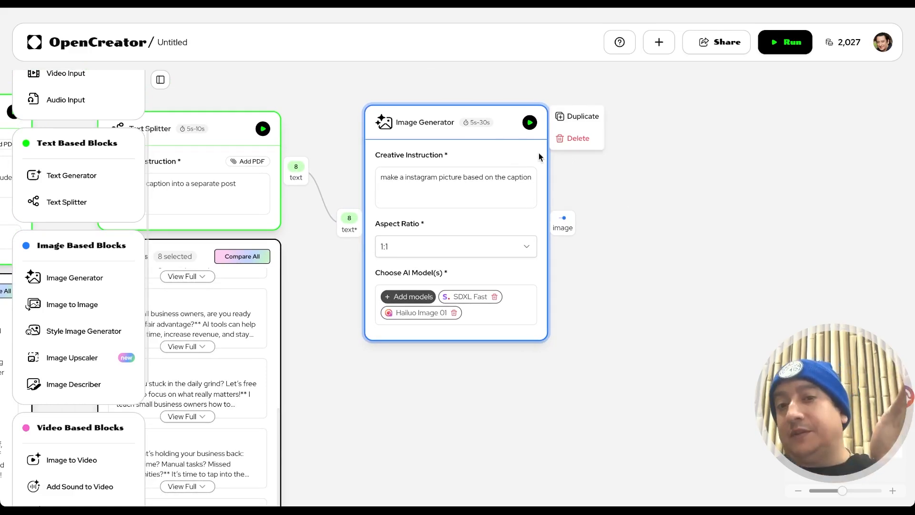
click(529, 123)
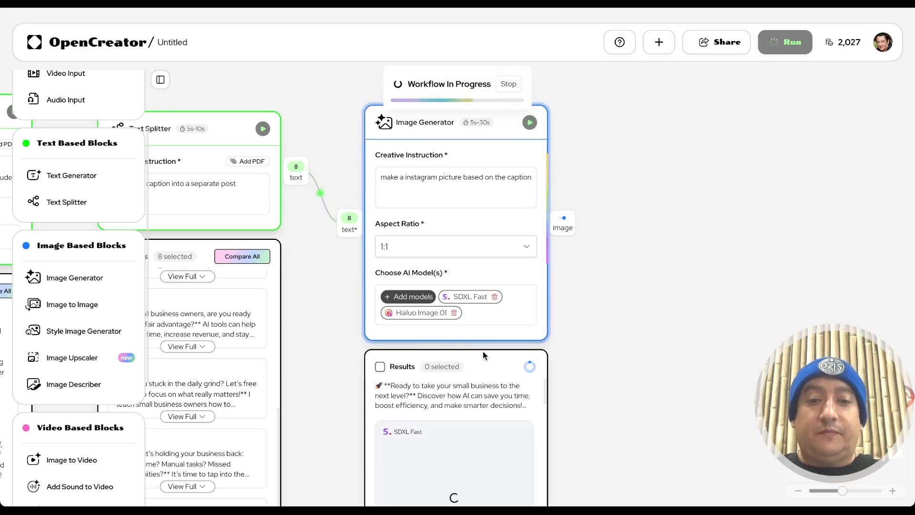
Look through the Image Generator results for all posts as they are produced and check the remaining credit balance.
scroll(483, 351, down, 2)
scroll(482, 396, down, 3)
scroll(494, 425, up, 3)
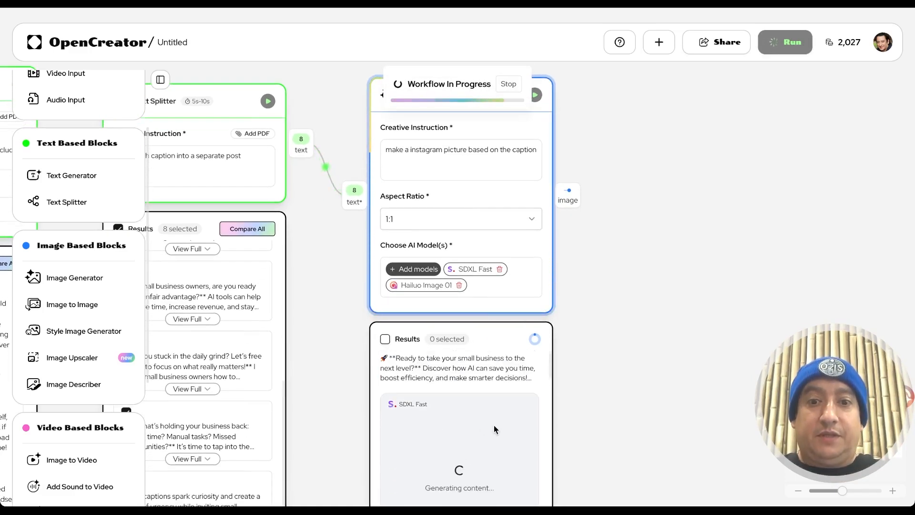
scroll(575, 323, down, 5)
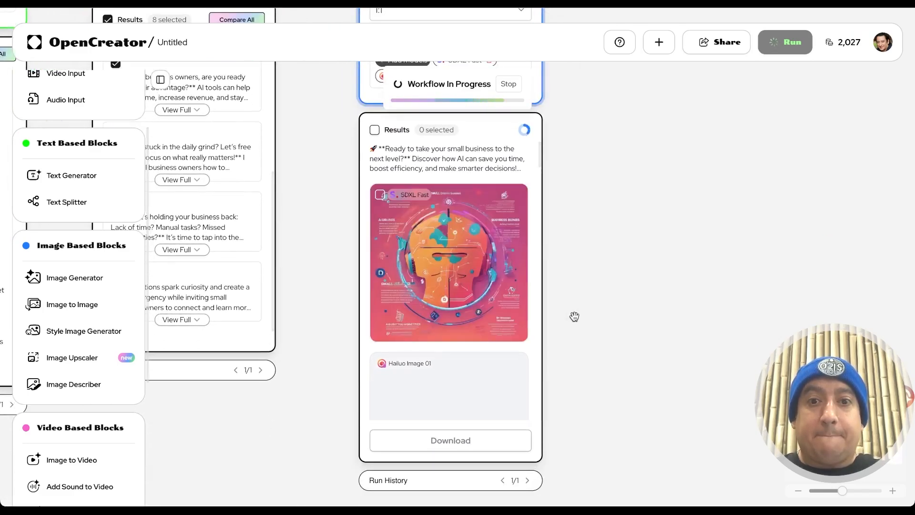
scroll(574, 317, up, 1)
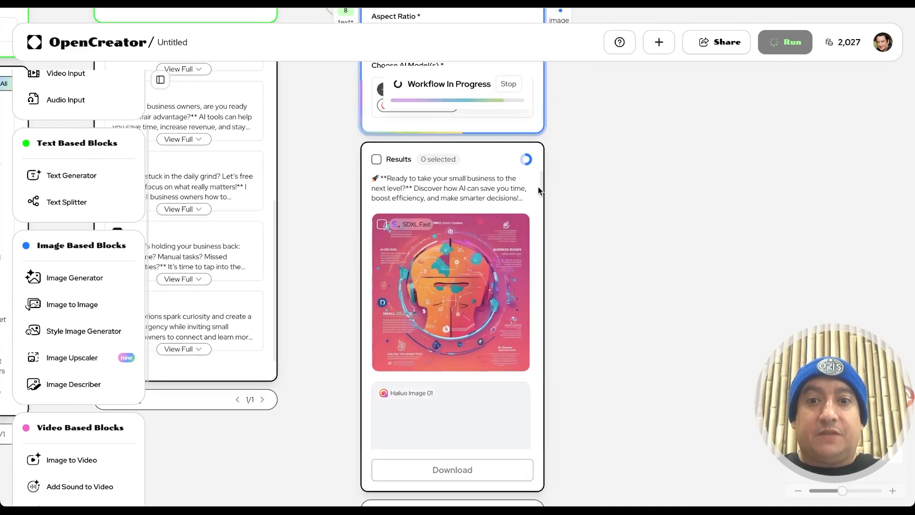
mouse_move(542, 189)
mouse_down()
mouse_move(542, 217)
mouse_move(540, 180)
mouse_up()
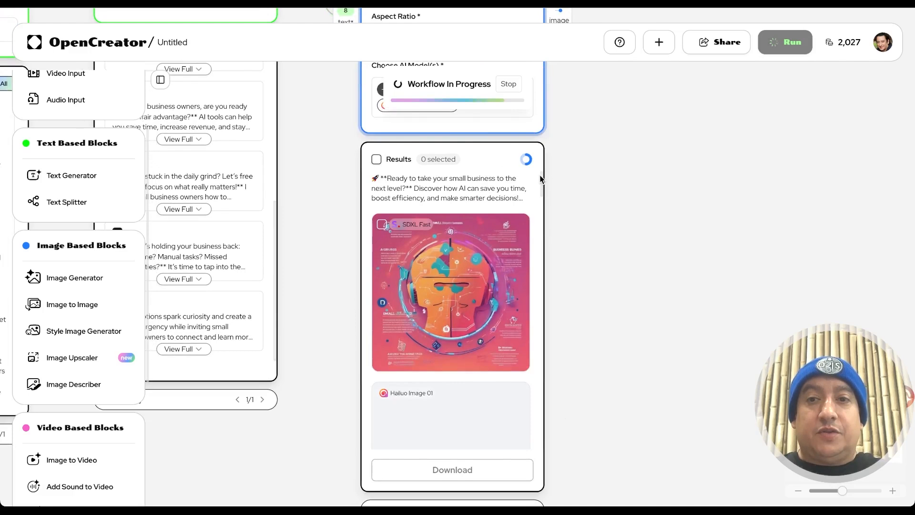
drag(541, 179, 542, 221)
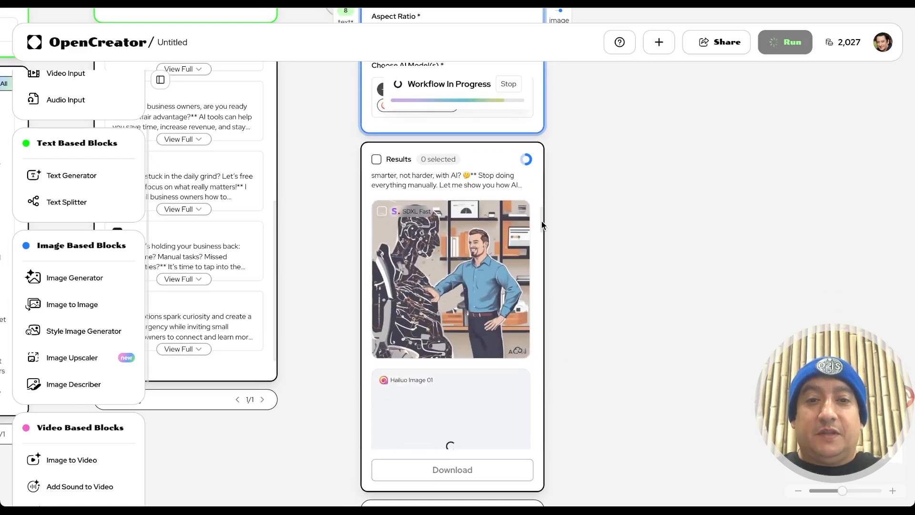
drag(541, 221, 541, 253)
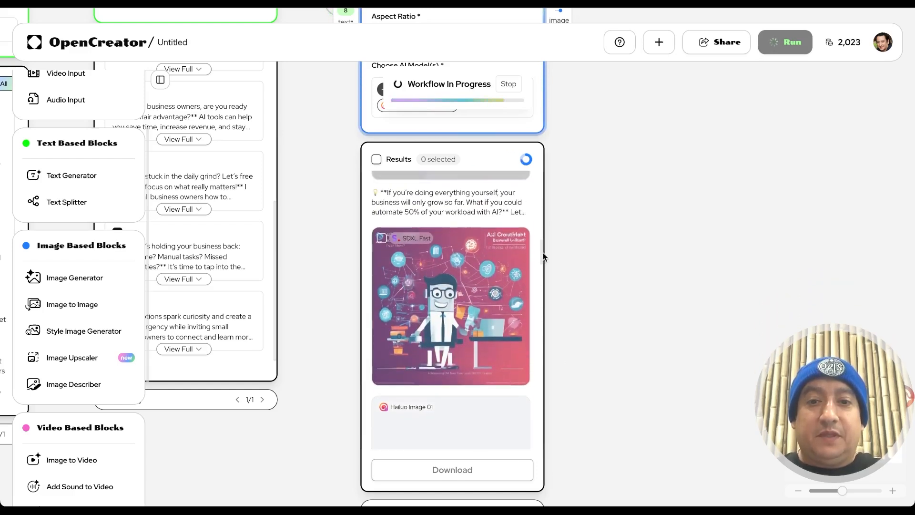
drag(541, 253, 545, 310)
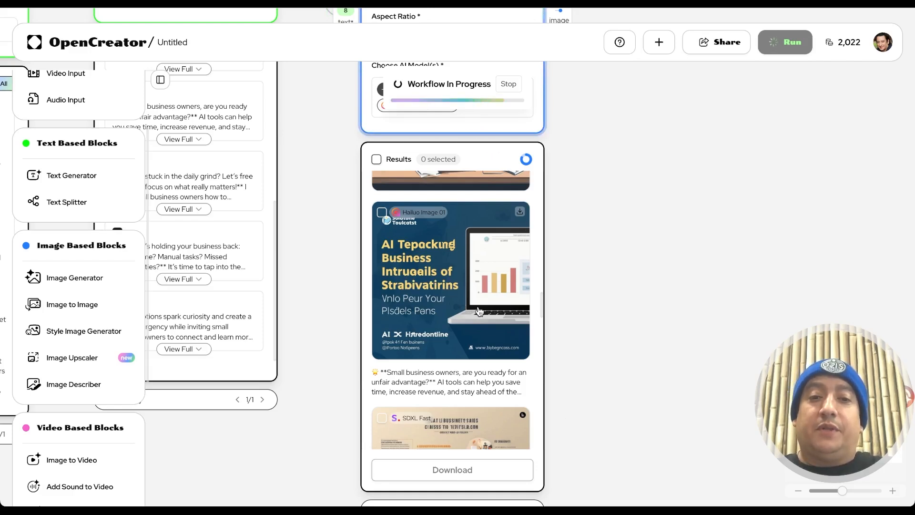
scroll(478, 307, down, 1)
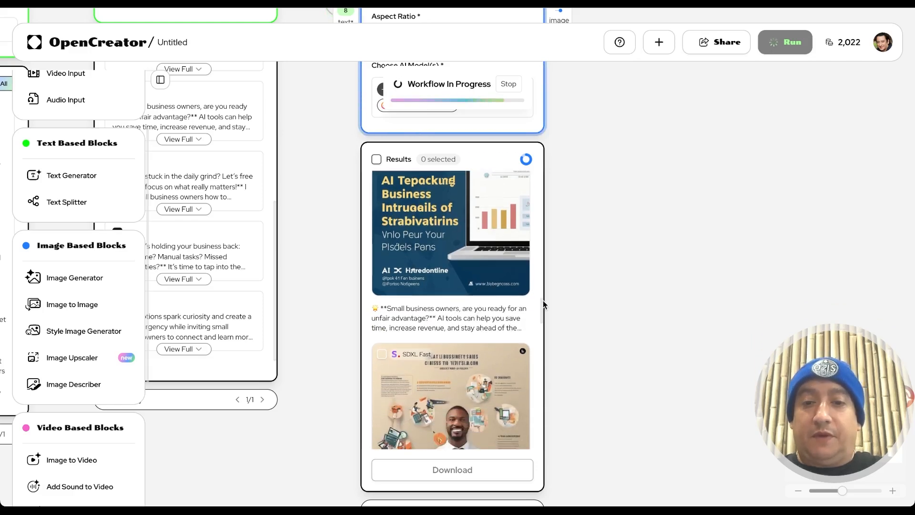
scroll(485, 307, down, 2)
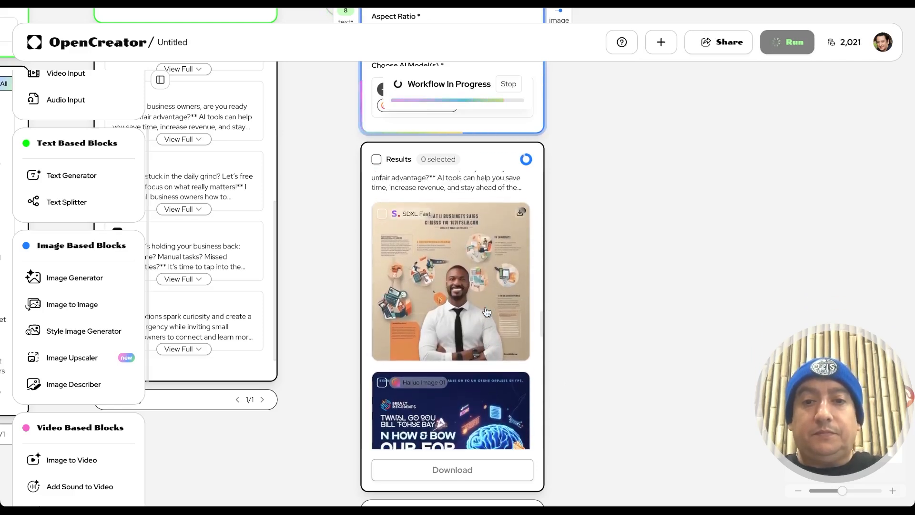
scroll(486, 312, down, 3)
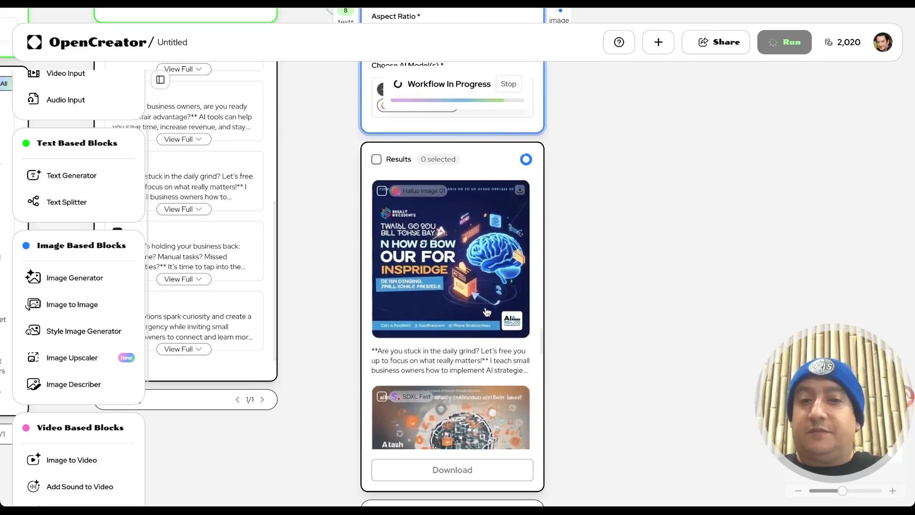
scroll(487, 312, down, 3)
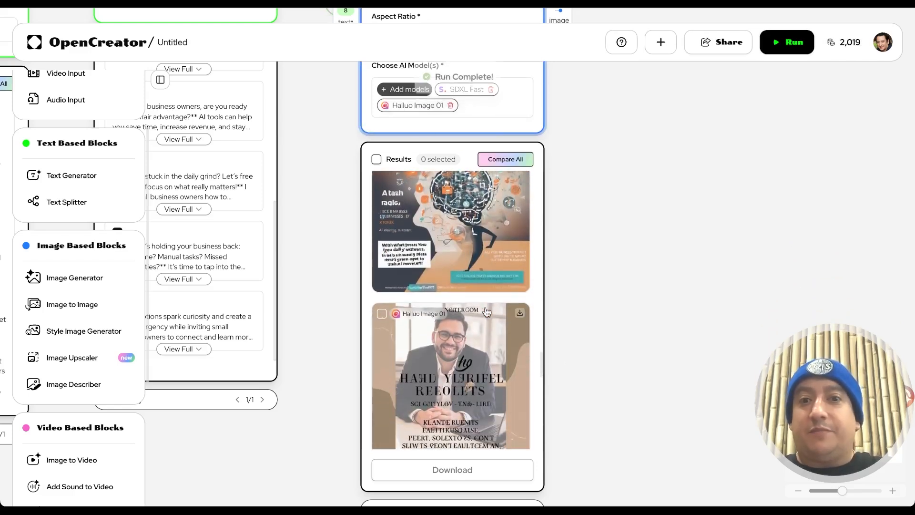
scroll(487, 312, down, 1)
scroll(487, 313, down, 5)
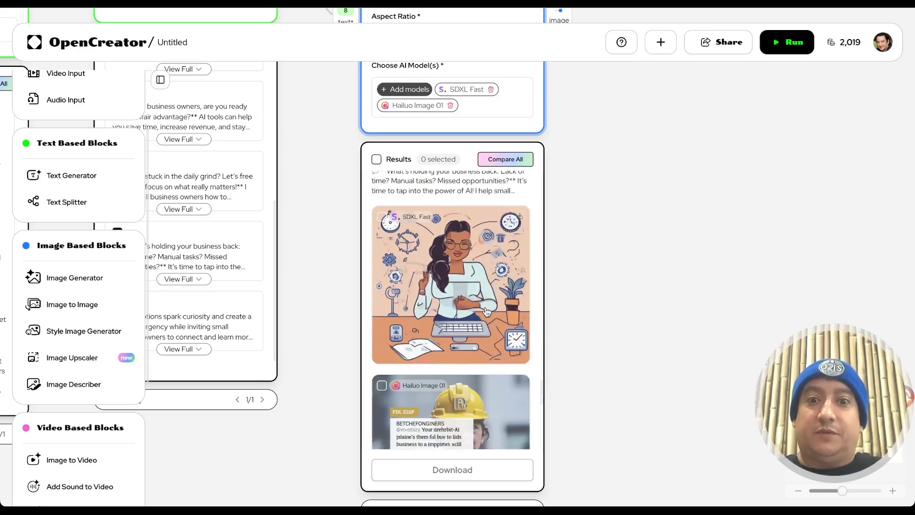
scroll(487, 312, down, 6)
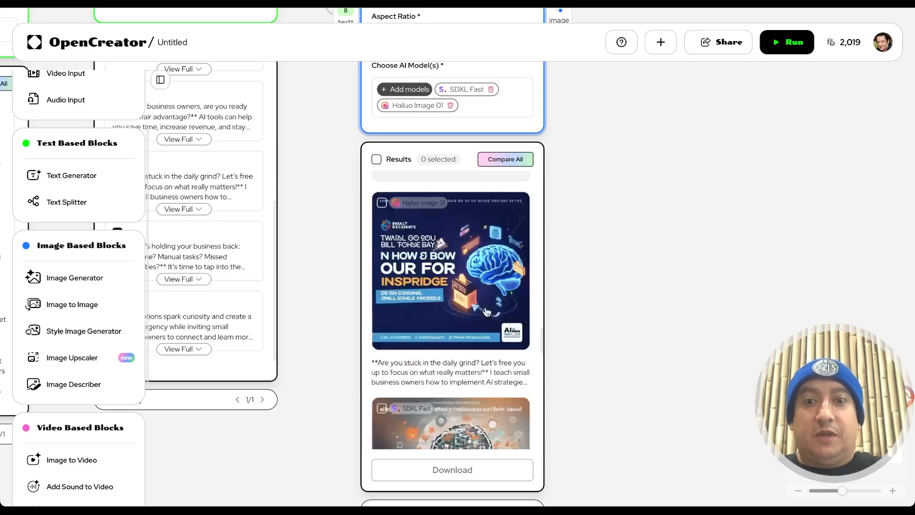
scroll(487, 312, up, 10)
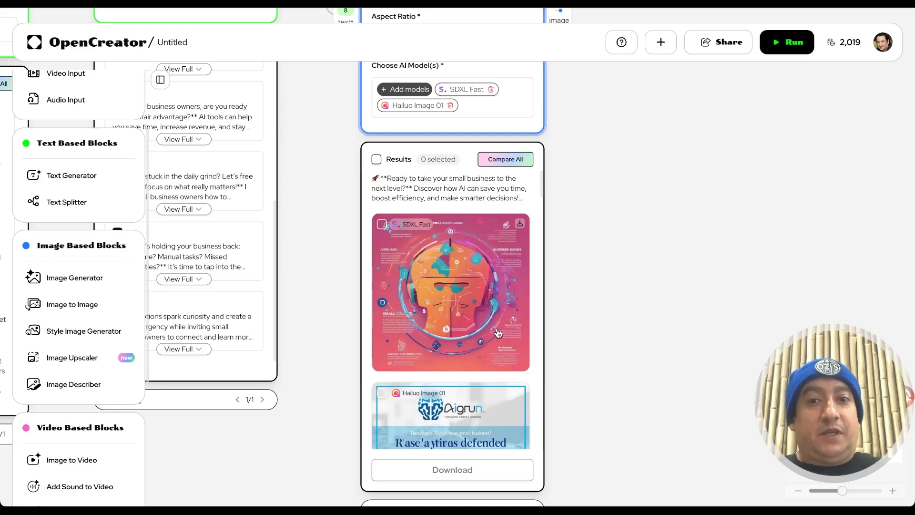
scroll(498, 336, down, 1)
scroll(498, 336, up, 1)
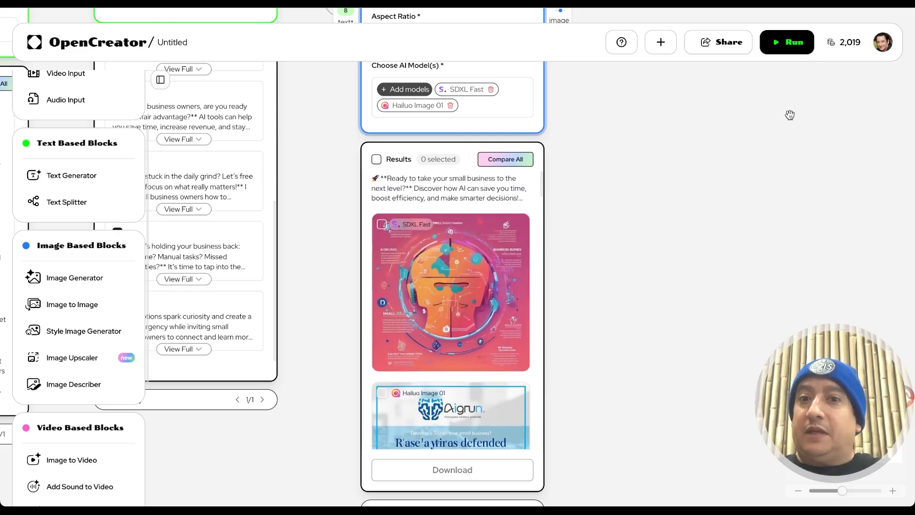
mouse_move(861, 51)
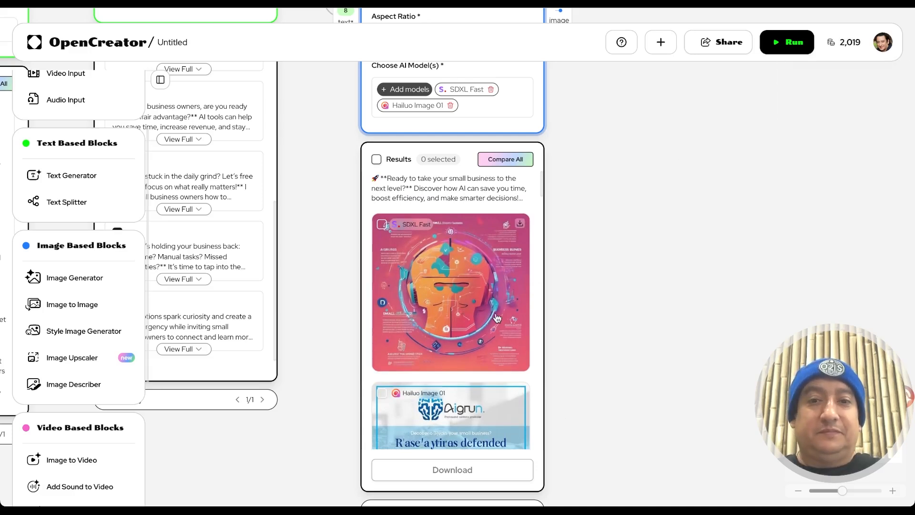
Compare the SDXL Fast and Hailuo Image 01 images caption by caption in the Image Generator results.
scroll(497, 319, down, 10)
scroll(497, 319, up, 3)
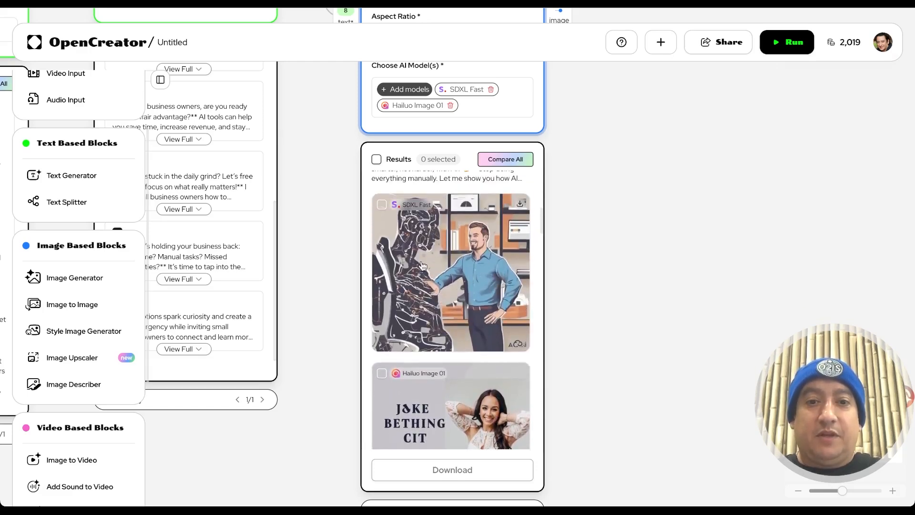
scroll(489, 291, down, 5)
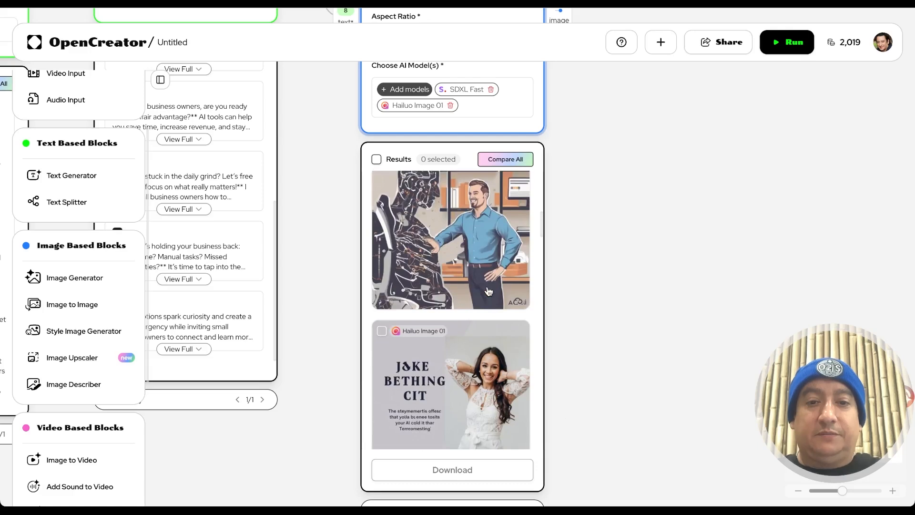
scroll(489, 290, down, 3)
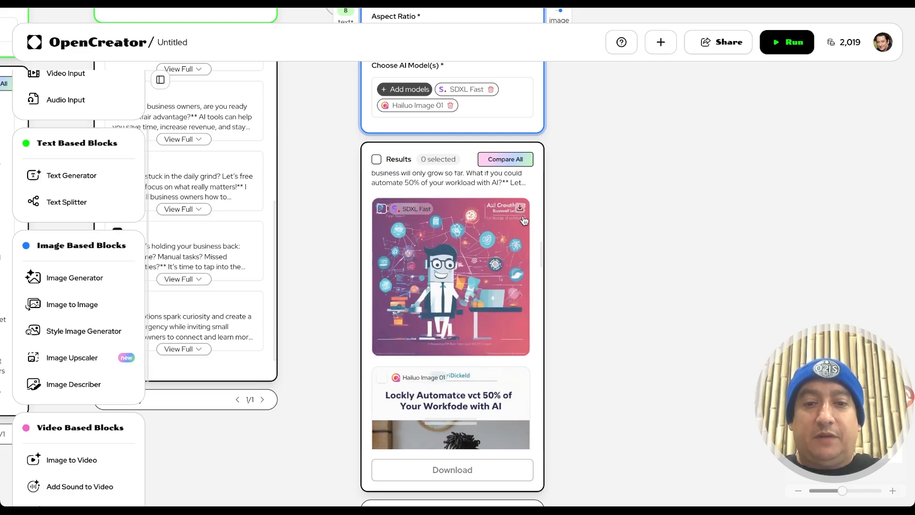
scroll(484, 352, down, 5)
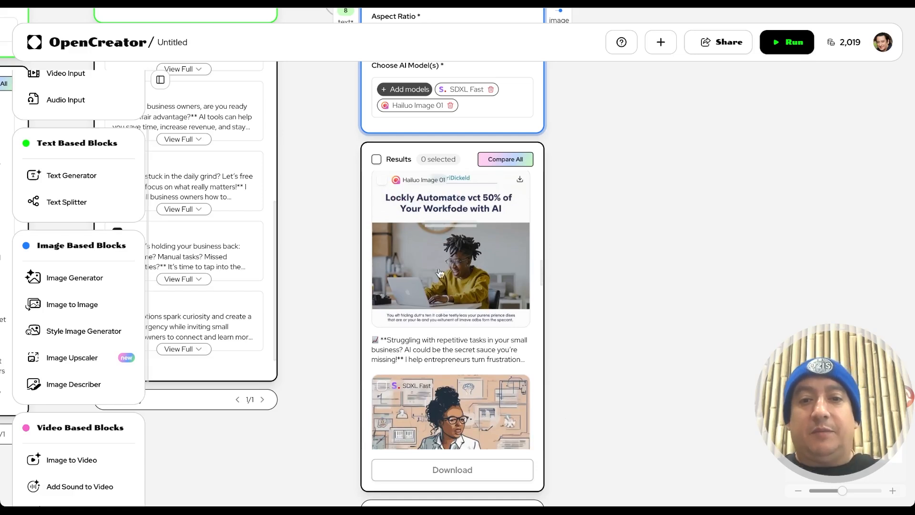
scroll(447, 400, down, 3)
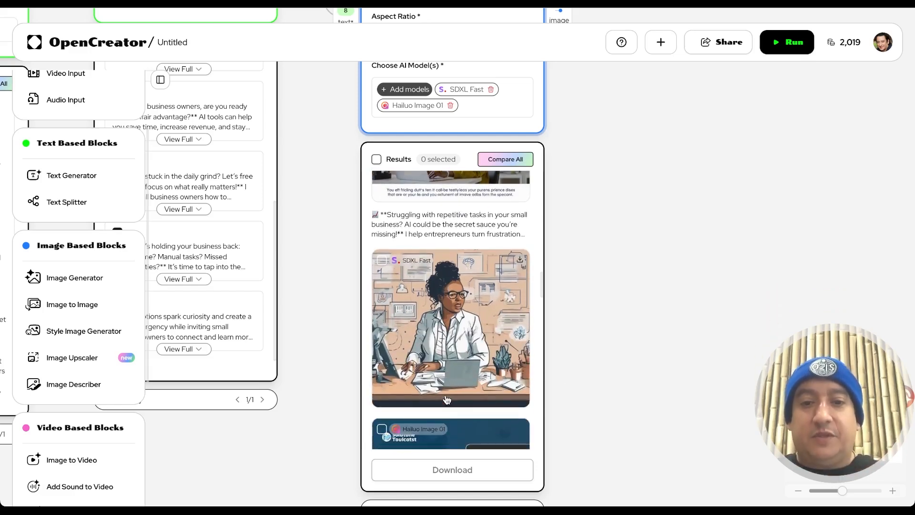
scroll(444, 303, down, 5)
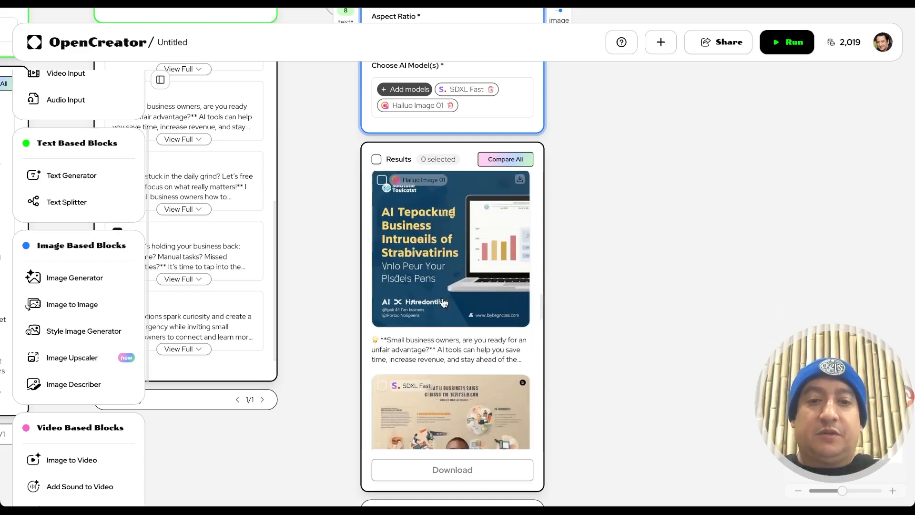
scroll(443, 302, down, 8)
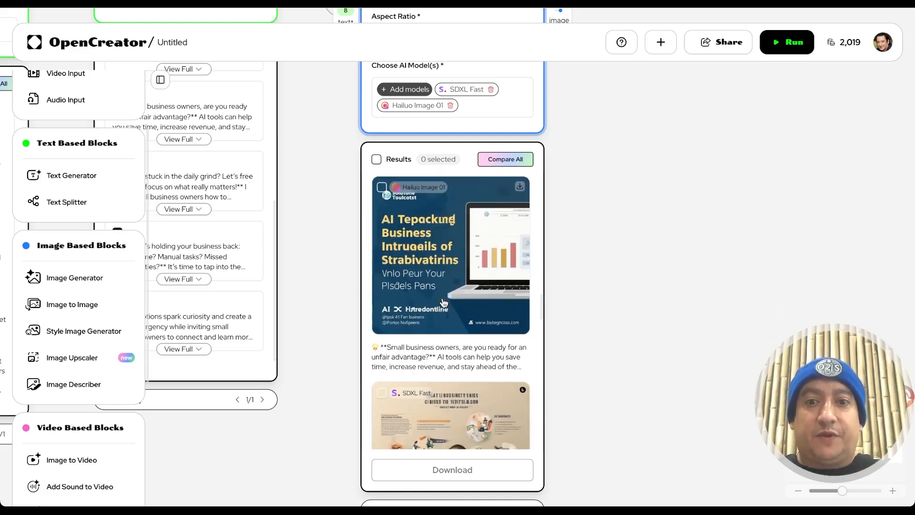
scroll(444, 302, down, 10)
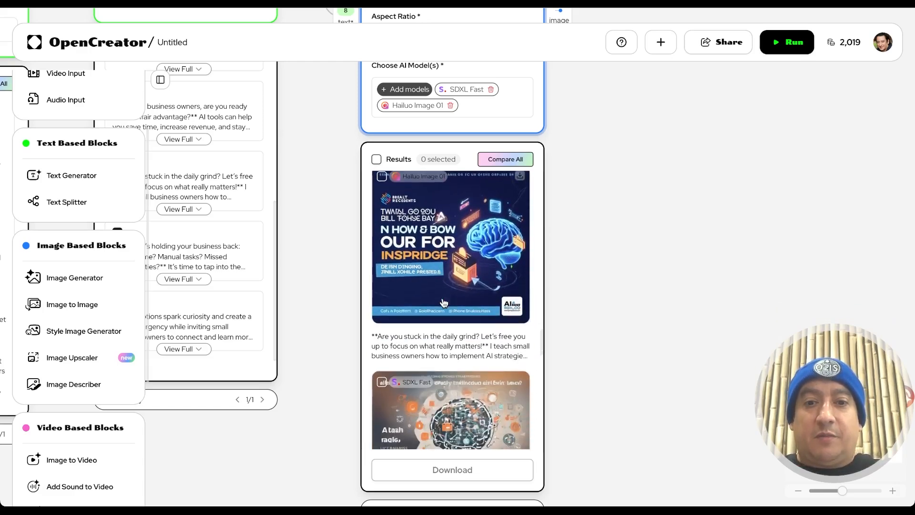
scroll(443, 301, up, 8)
scroll(443, 298, down, 8)
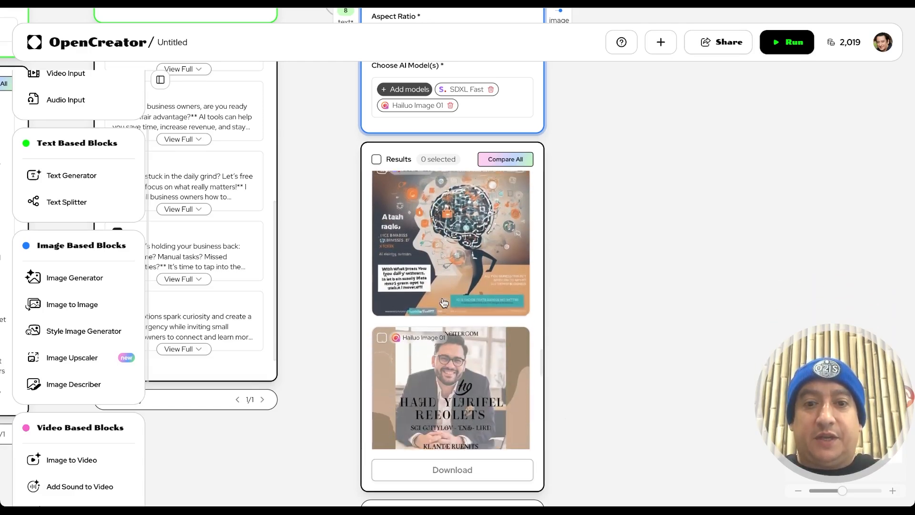
Review the SDXL Fast and Hailuo Image 01 images of the last captions in the Image Generator results.
scroll(448, 336, down, 3)
scroll(439, 267, up, 1)
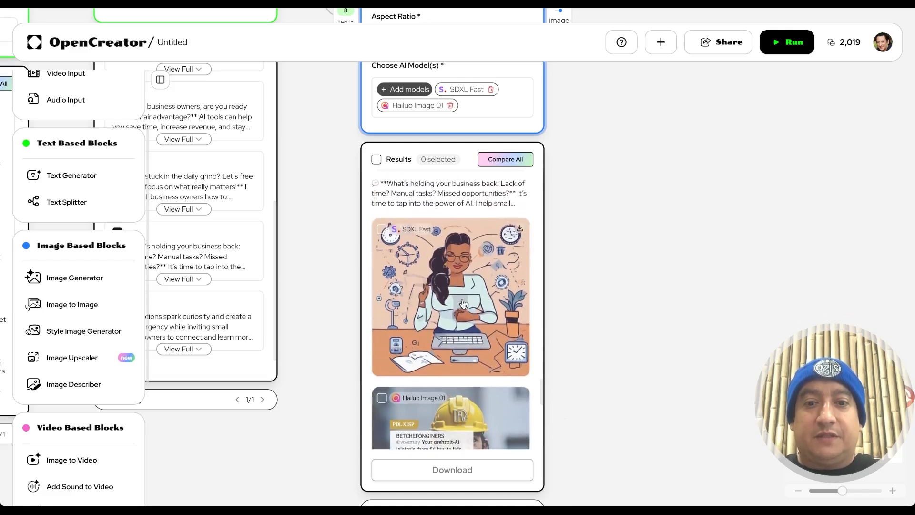
scroll(463, 304, down, 10)
scroll(463, 304, down, 2)
Remove Hailuo Image 01 from the Image Generator's AI models, keeping only SDXL Fast.
scroll(463, 304, up, 10)
scroll(464, 305, up, 10)
scroll(483, 167, up, 10)
scroll(483, 168, down, 5)
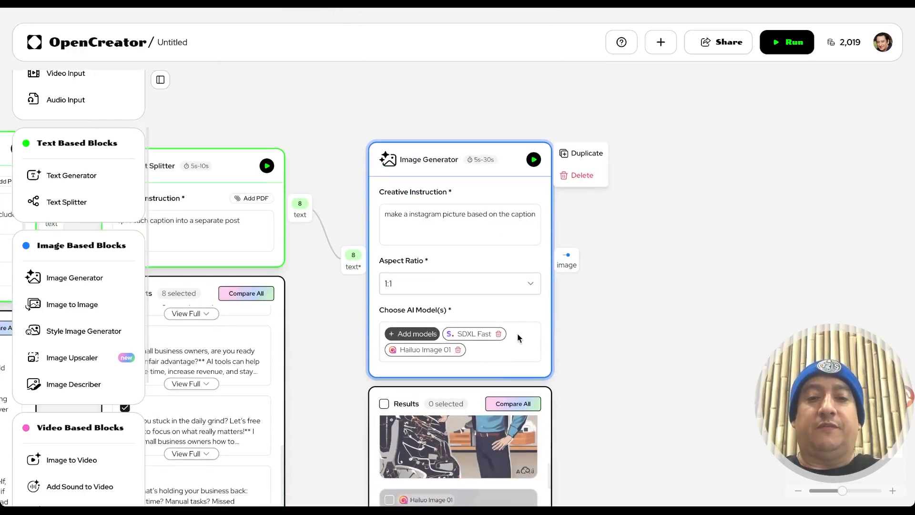
click(459, 351)
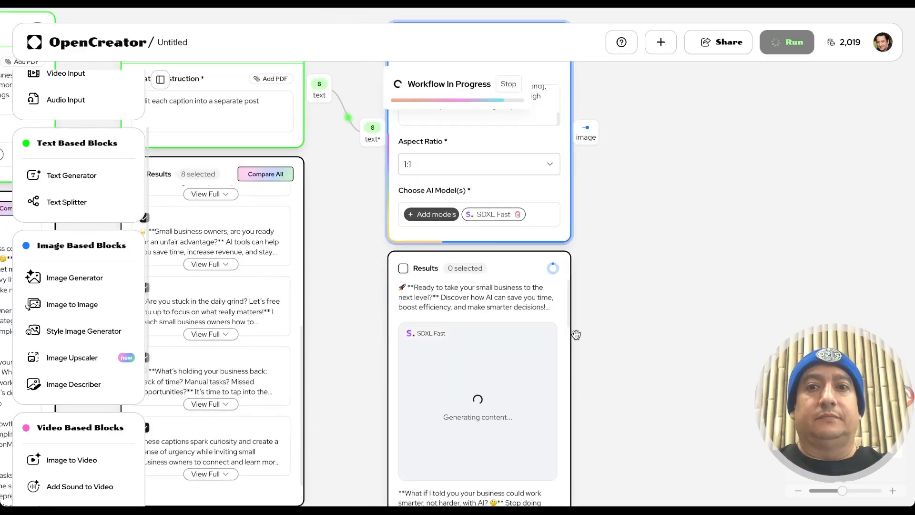
scroll(577, 334, down, 3)
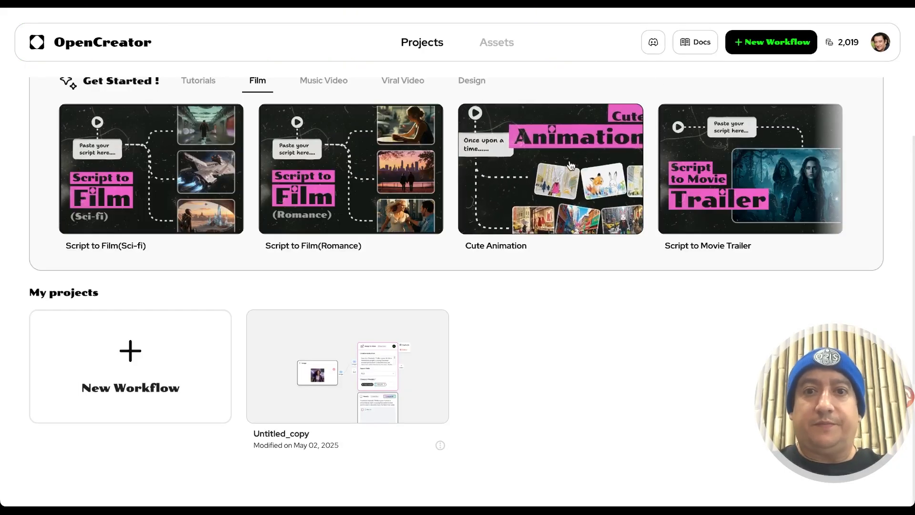
Open the Assets library and browse the generated images and videos from today back to Apr 22, 2025.
click(498, 43)
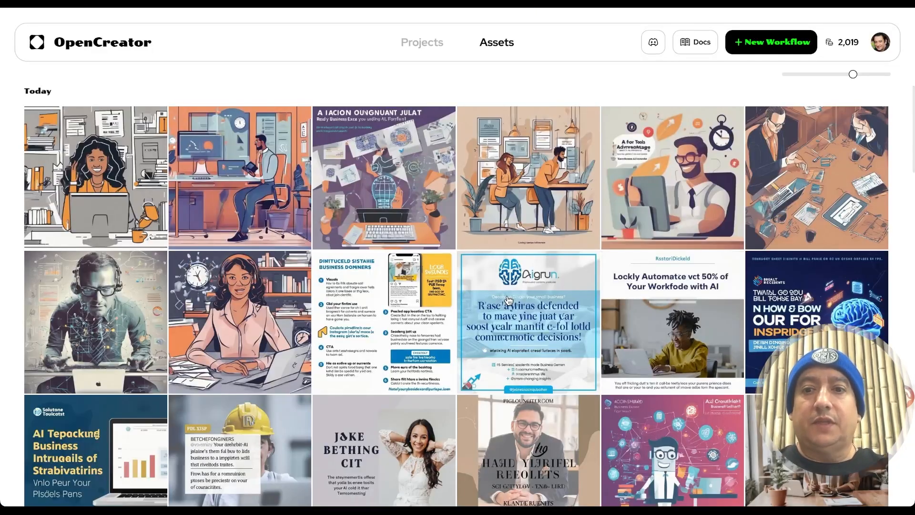
scroll(438, 250, down, 10)
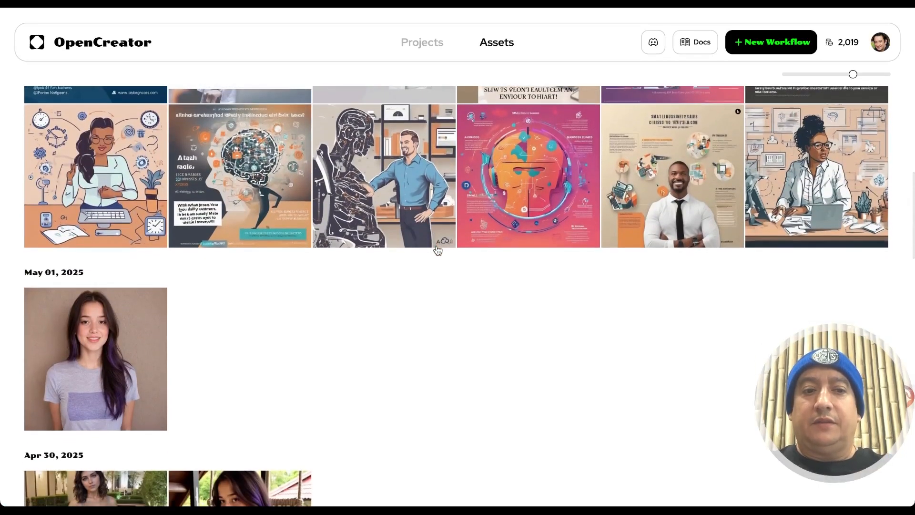
scroll(438, 250, down, 1)
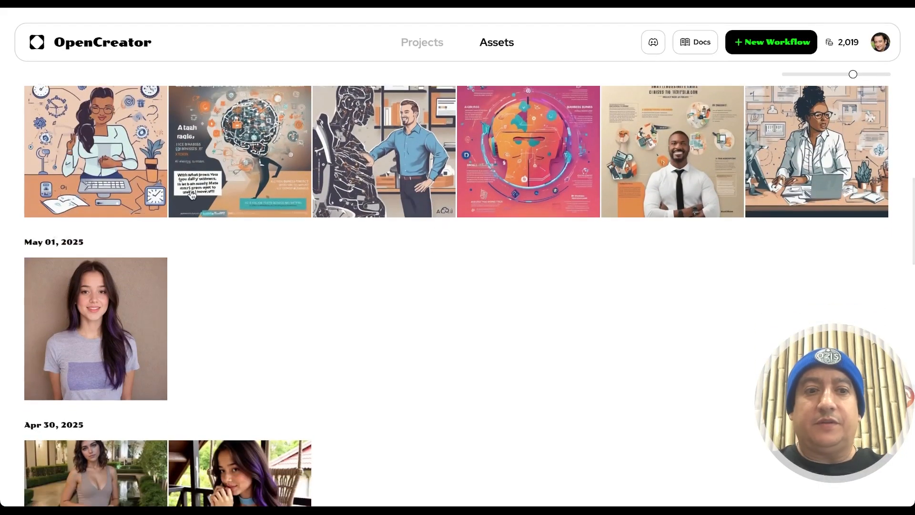
scroll(230, 317, down, 15)
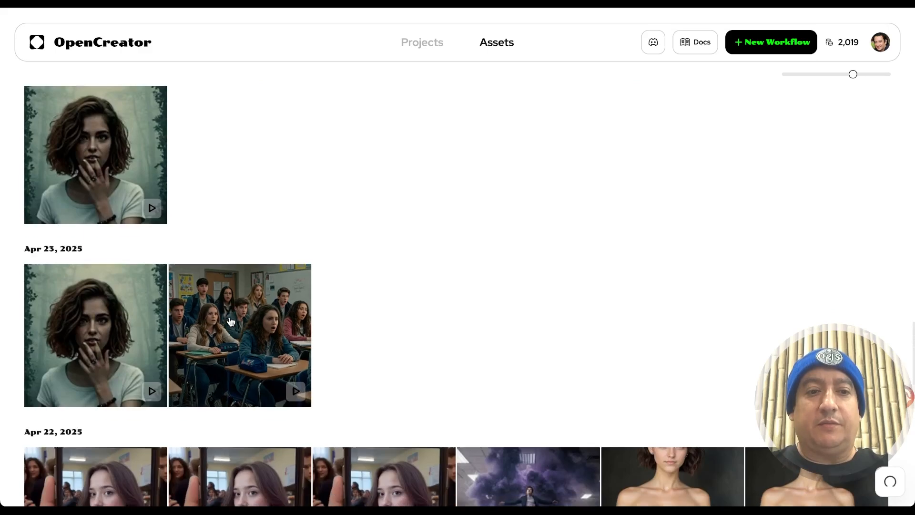
scroll(230, 322, down, 5)
scroll(231, 321, up, 8)
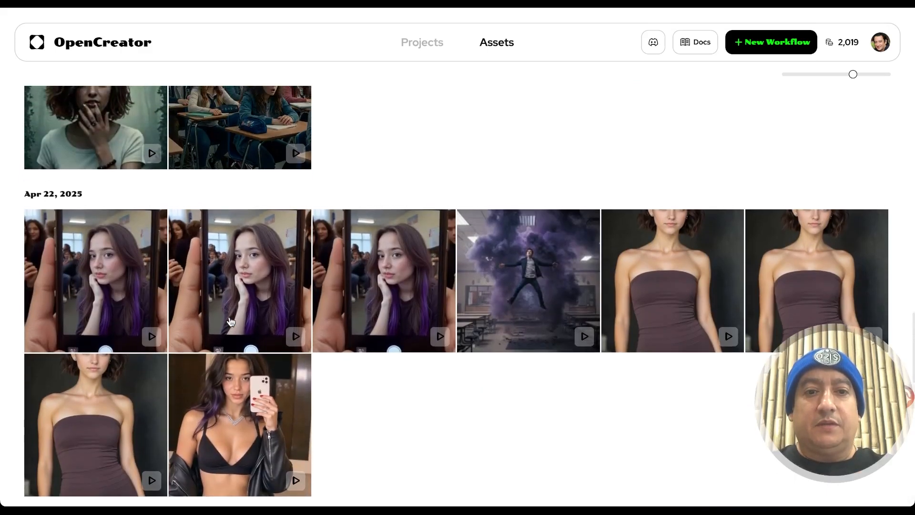
scroll(358, 321, up, 10)
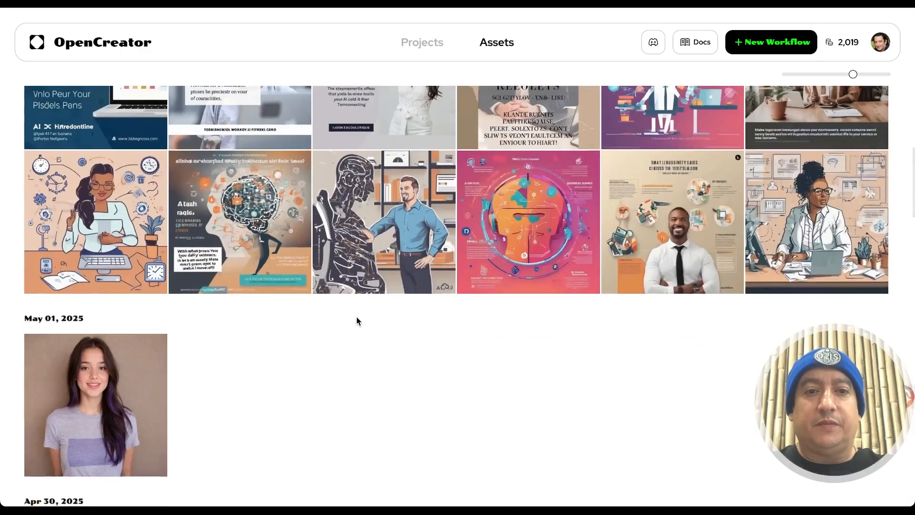
scroll(357, 322, up, 5)
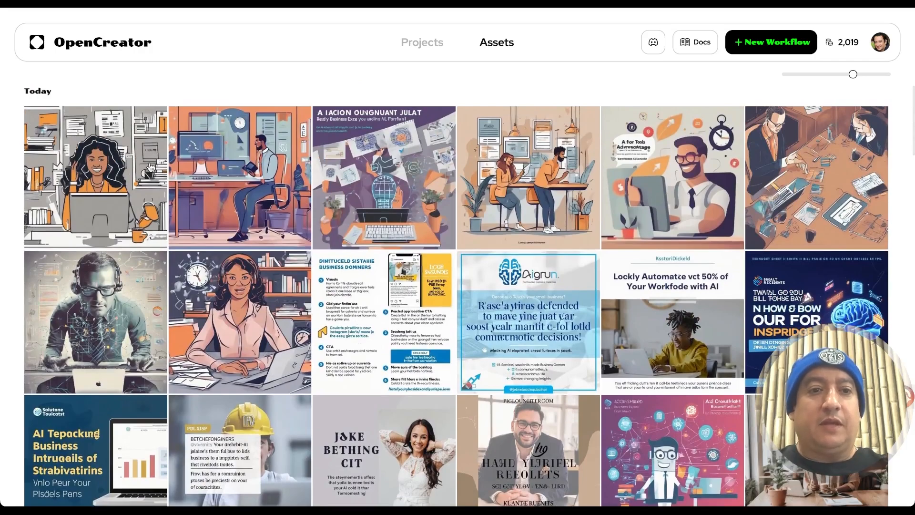
View today's images of the smiling woman behind a monitor and the man with the stopwatch at full size.
click(150, 168)
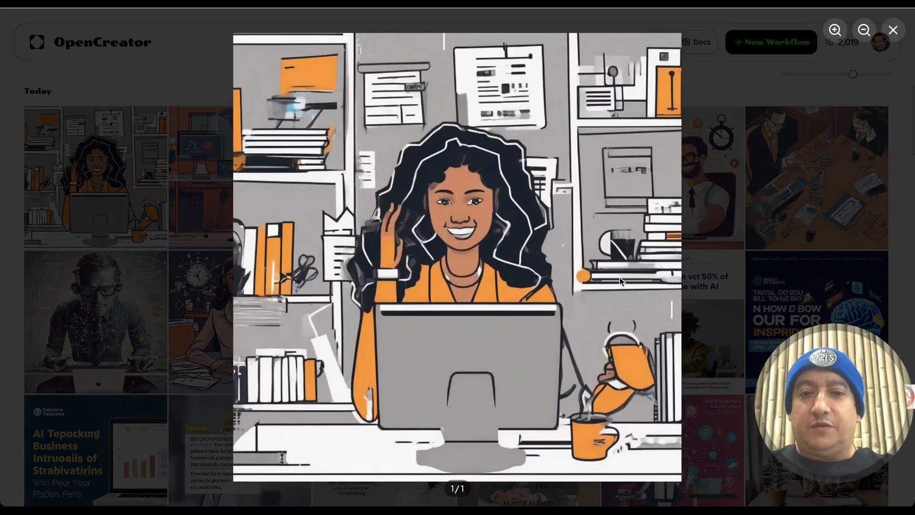
click(894, 31)
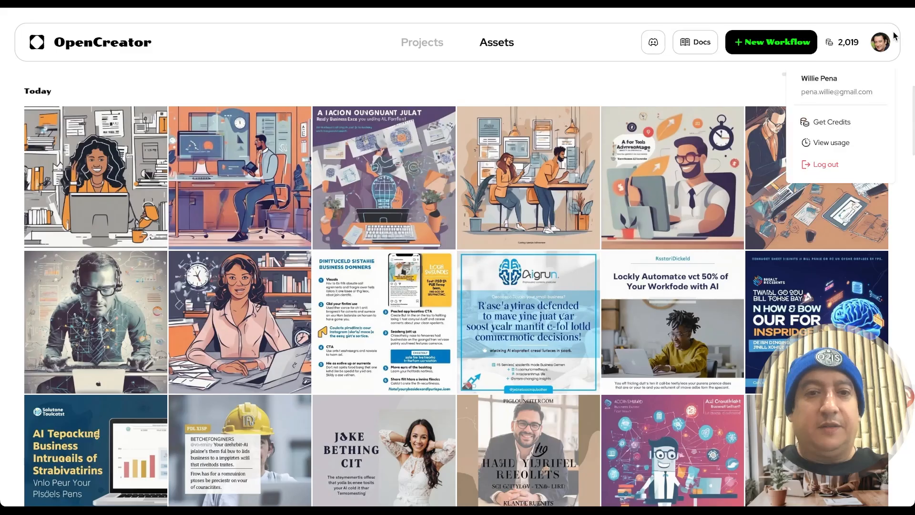
right_click(135, 164)
click(324, 82)
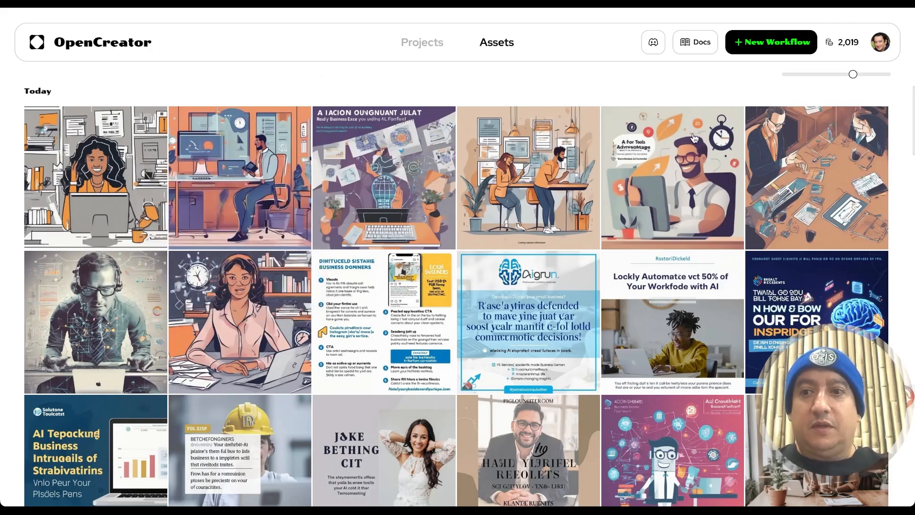
click(717, 207)
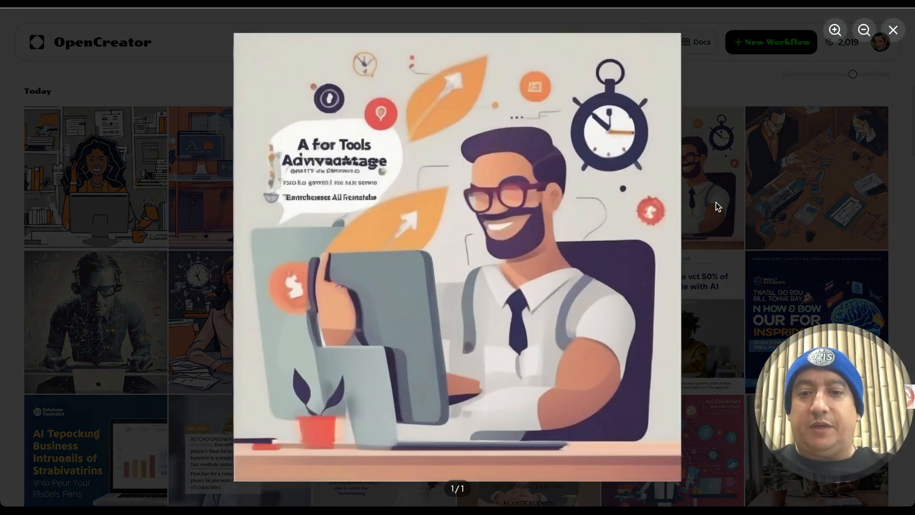
click(894, 29)
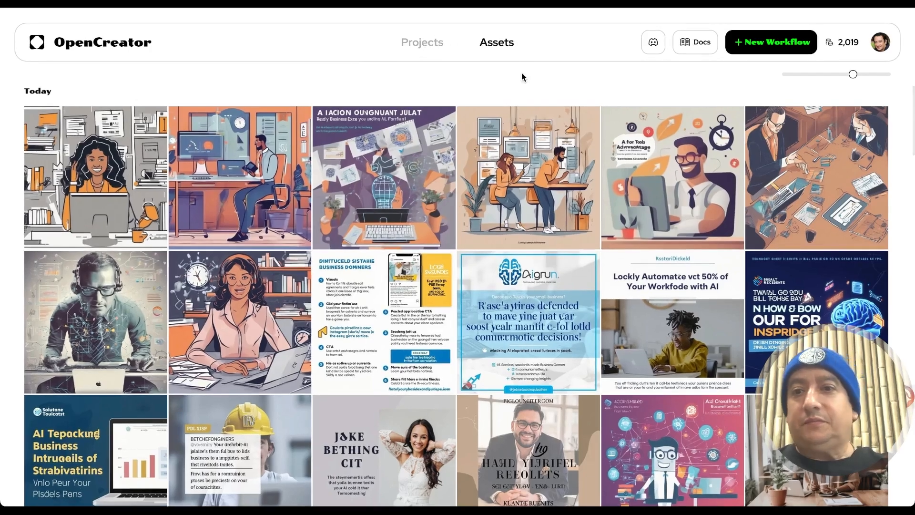
Enlarge the pink AI head infographic and the illustration of the woman in a white coat in today's assets.
scroll(518, 191, down, 6)
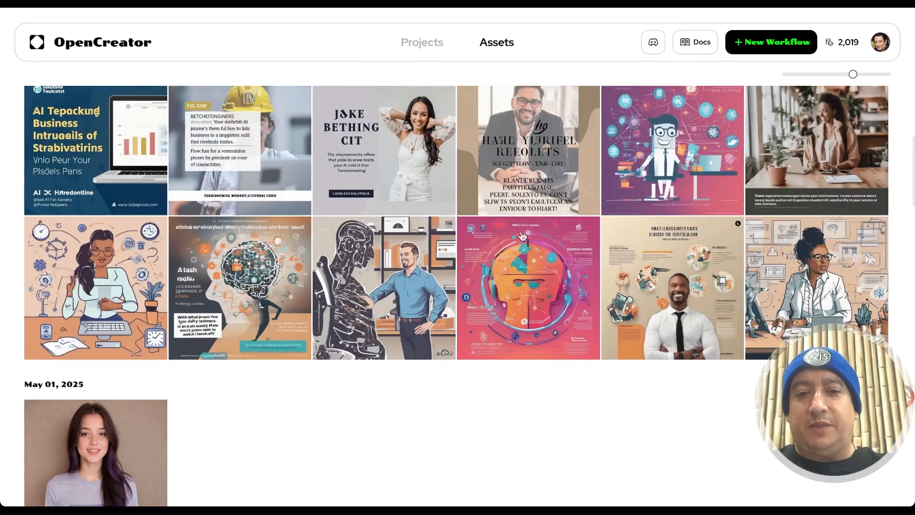
click(539, 270)
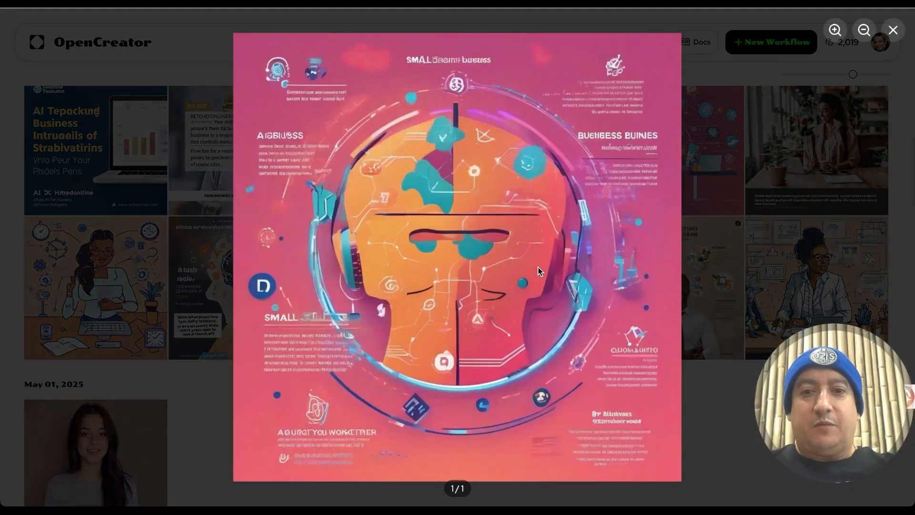
click(758, 315)
click(780, 311)
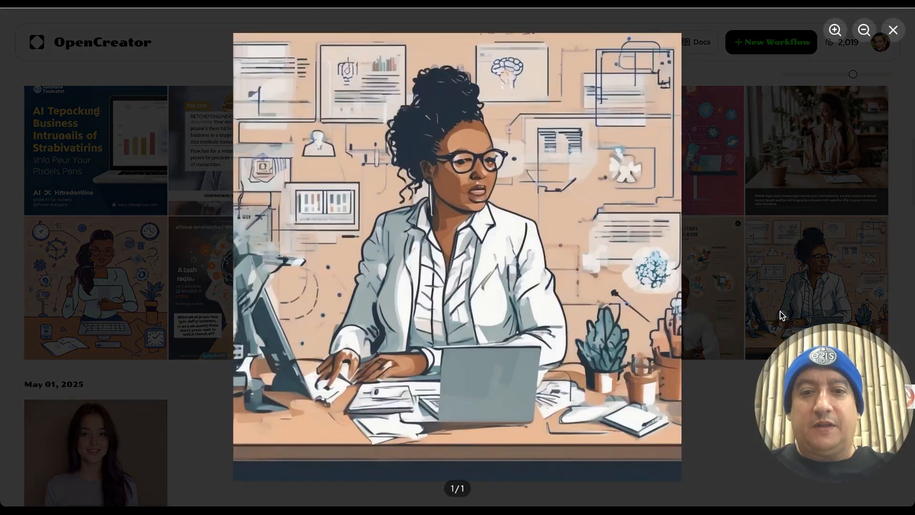
click(780, 310)
scroll(511, 171, up, 3)
scroll(511, 171, up, 3)
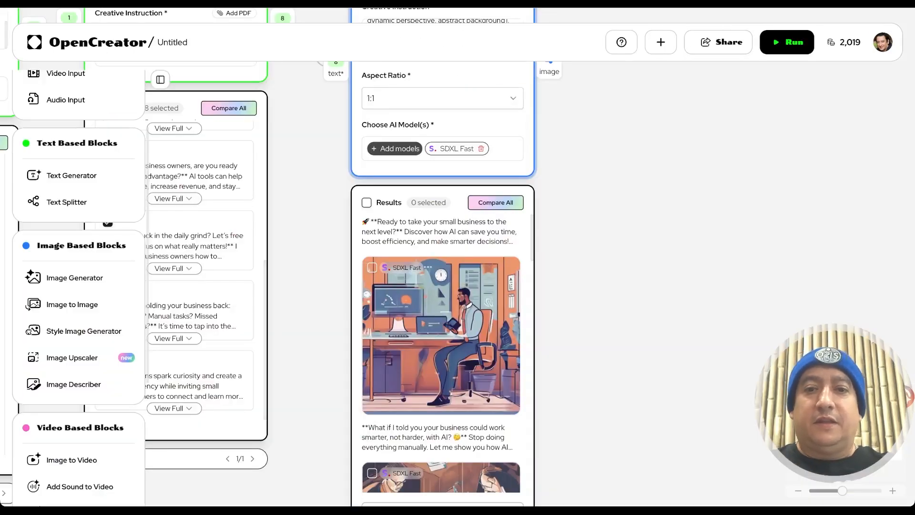
Switch back to the workflow and review each caption's SDXL Fast image from the second Image Generator run.
scroll(643, 255, down, 3)
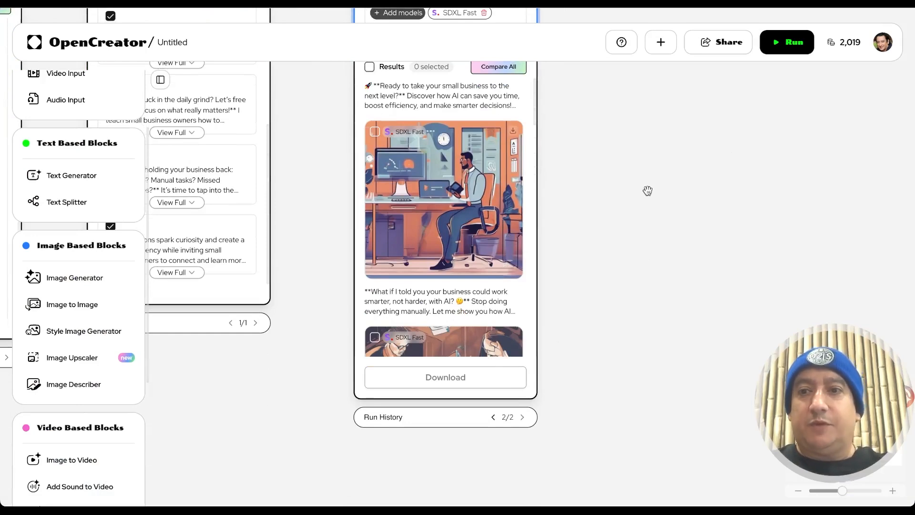
mouse_move(854, 57)
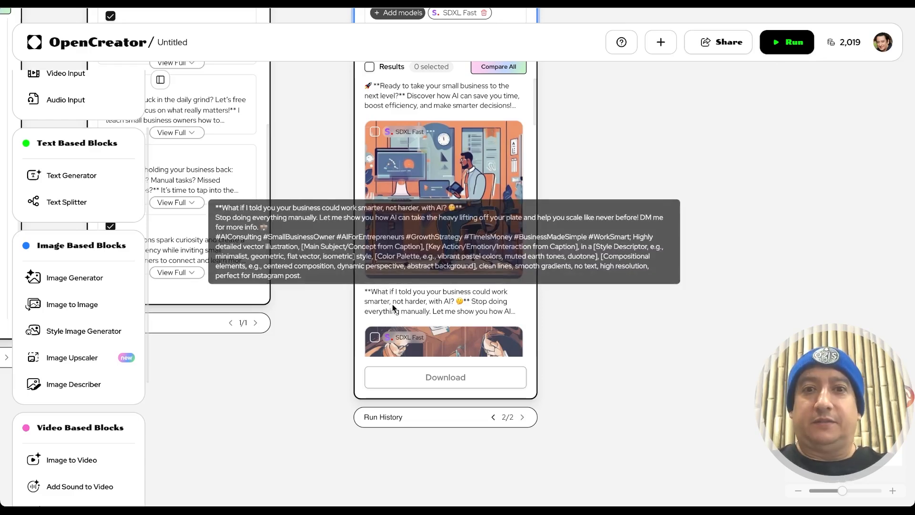
scroll(587, 111, up, 3)
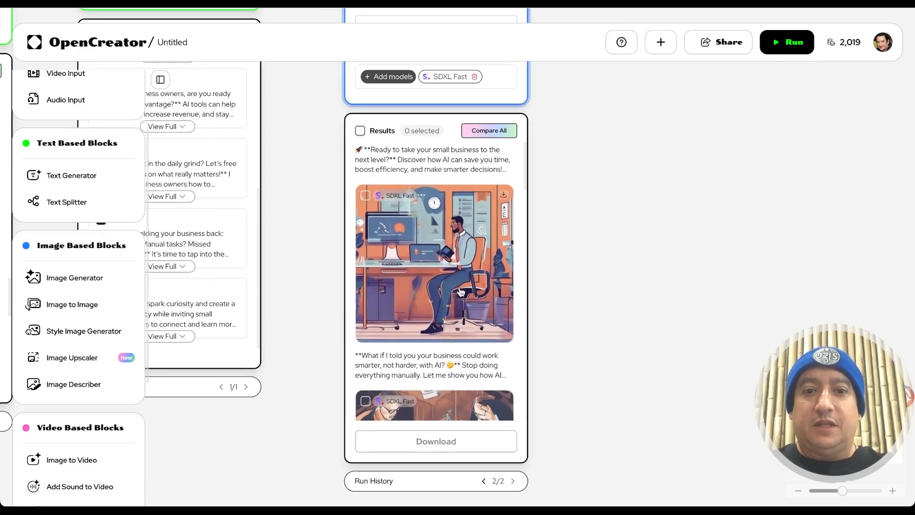
scroll(471, 279, down, 3)
scroll(461, 292, down, 2)
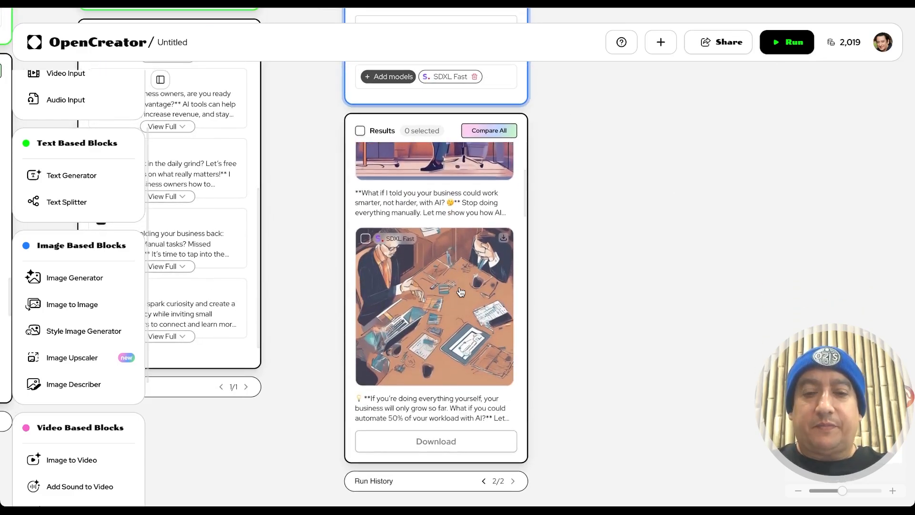
scroll(460, 292, down, 8)
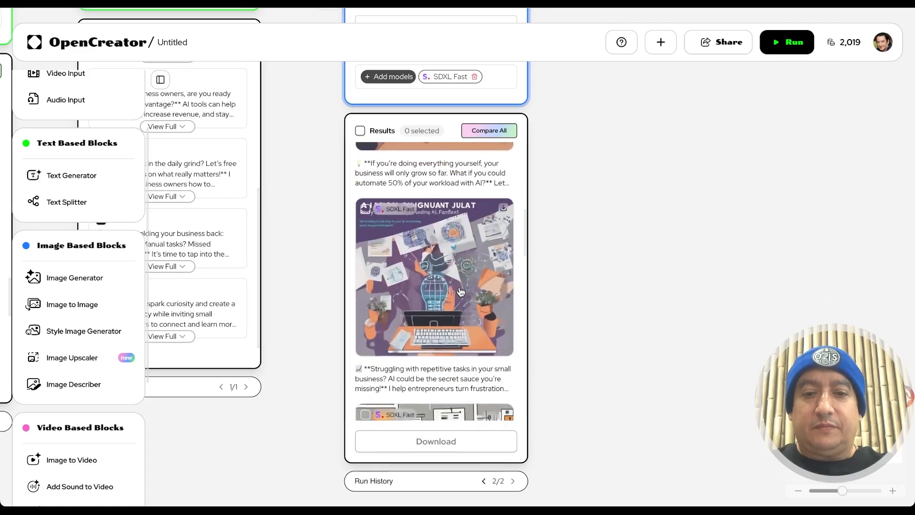
scroll(461, 292, down, 7)
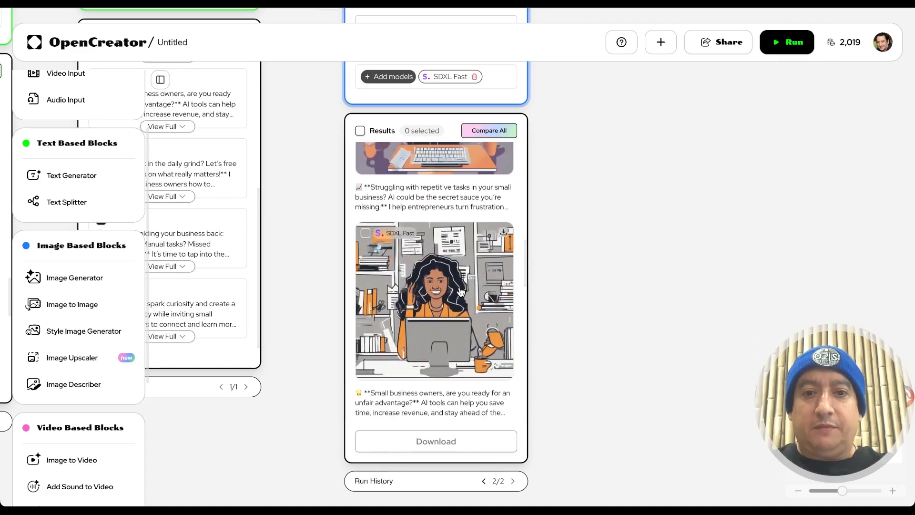
scroll(461, 291, down, 10)
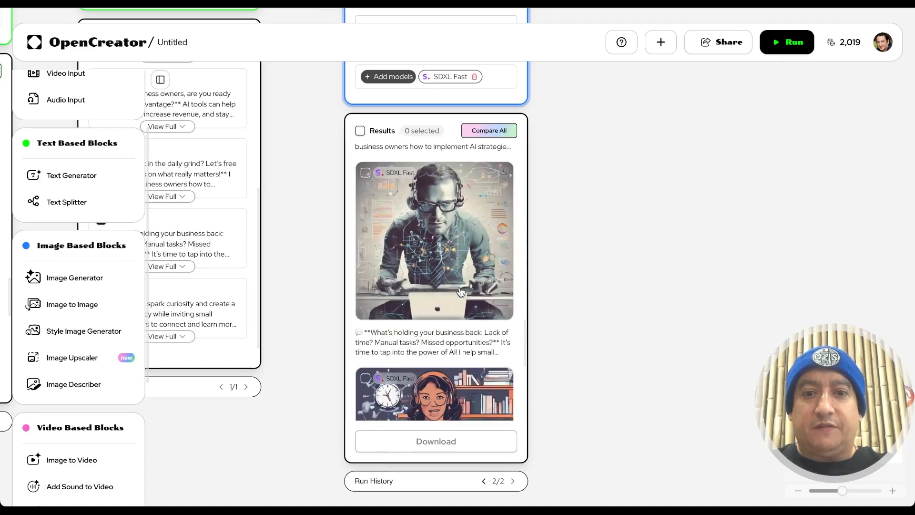
scroll(460, 292, down, 6)
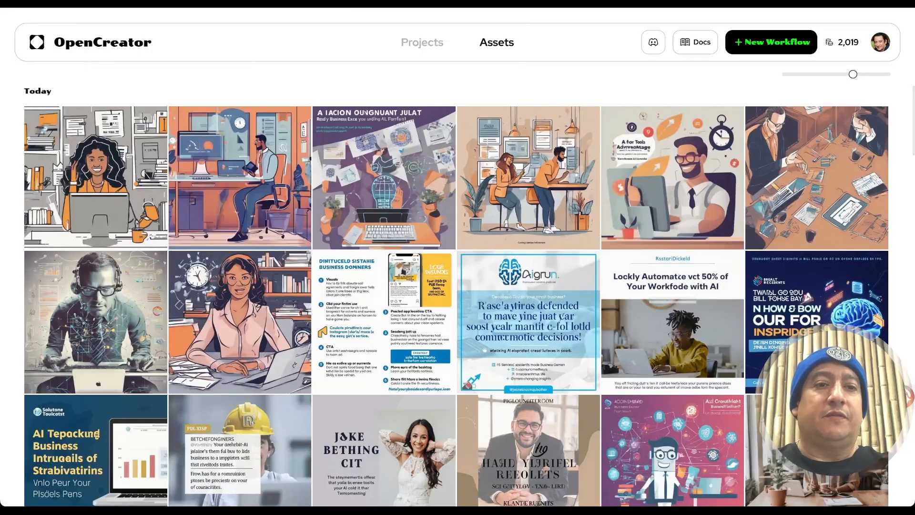
Reload the Assets library and preview the first two of today's images, closing each preview.
key(super+r)
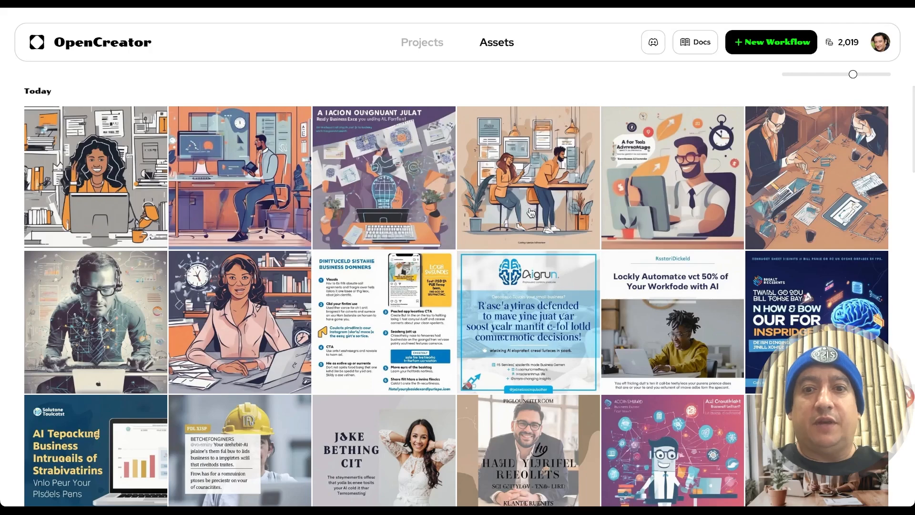
click(125, 147)
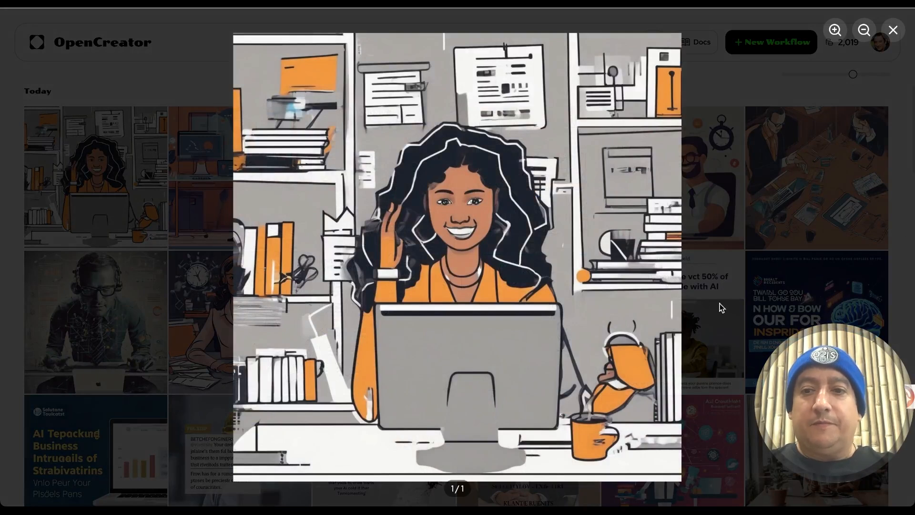
click(894, 32)
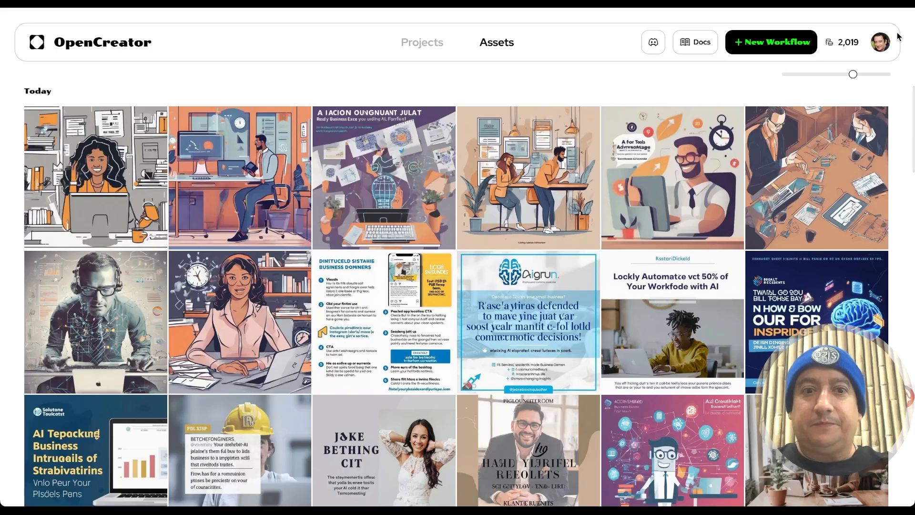
click(223, 187)
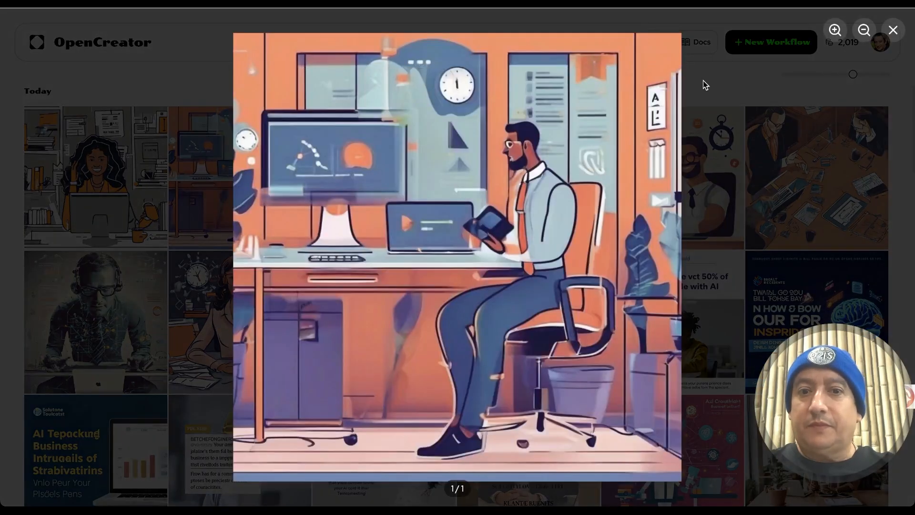
click(895, 31)
Preview the remaining images in the first row of today's assets one by one, ending with the meeting table illustration.
click(435, 199)
click(895, 29)
click(557, 171)
click(895, 30)
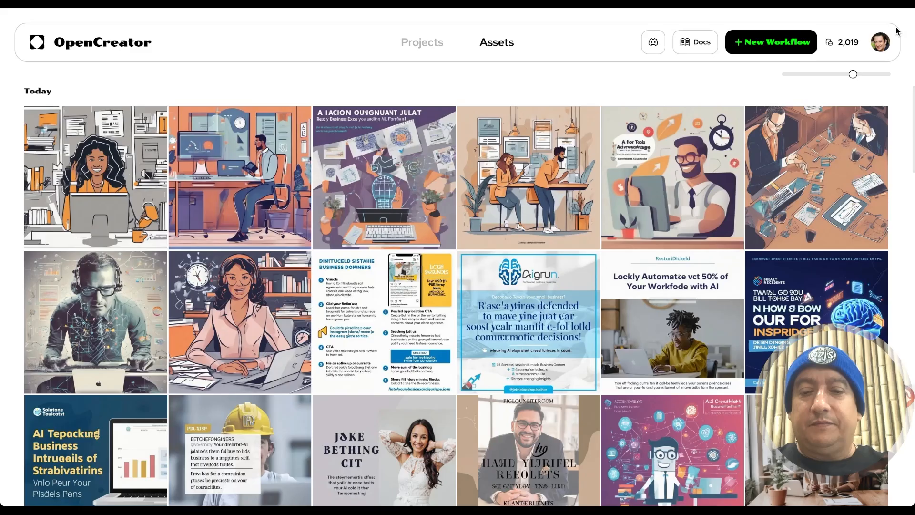
click(710, 163)
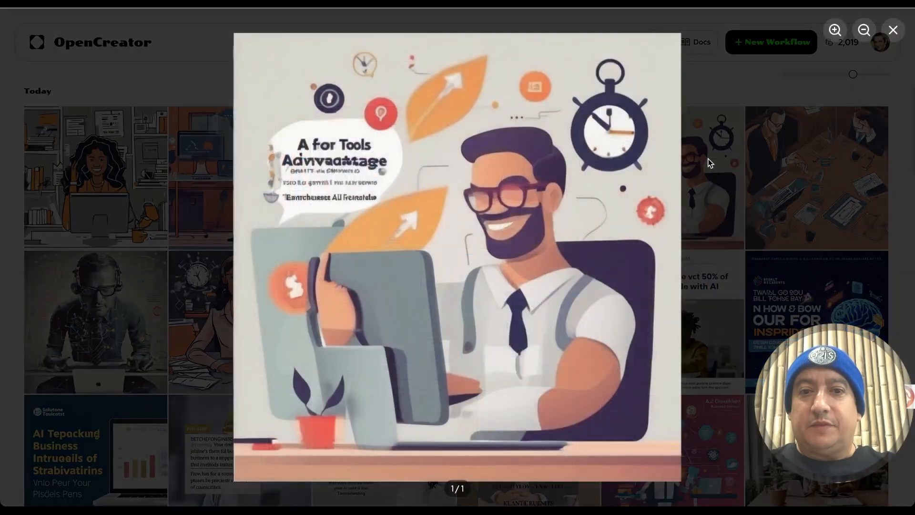
click(893, 30)
click(795, 200)
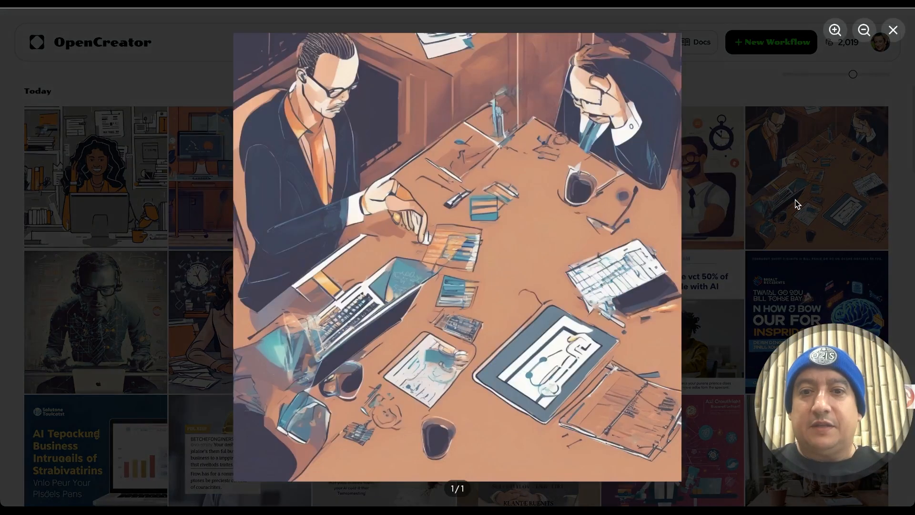
Close the asset preview, set the Image Generator's creative instruction to "instagram post, image no text", and run that block.
click(894, 31)
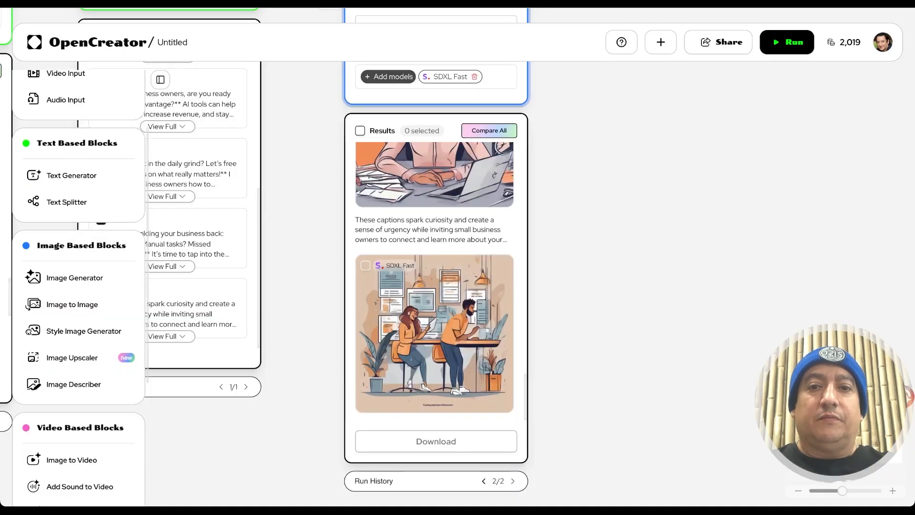
scroll(448, 184, up, 3)
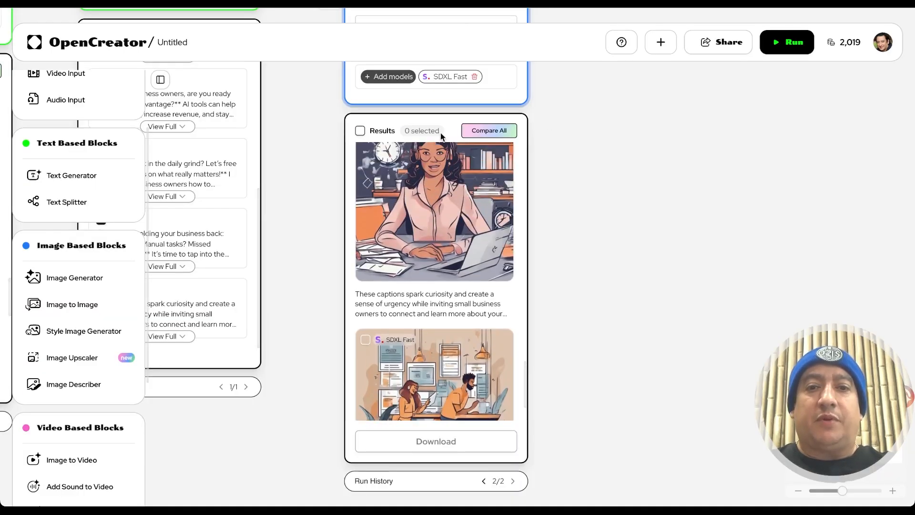
scroll(441, 137, up, 2)
scroll(477, 210, up, 2)
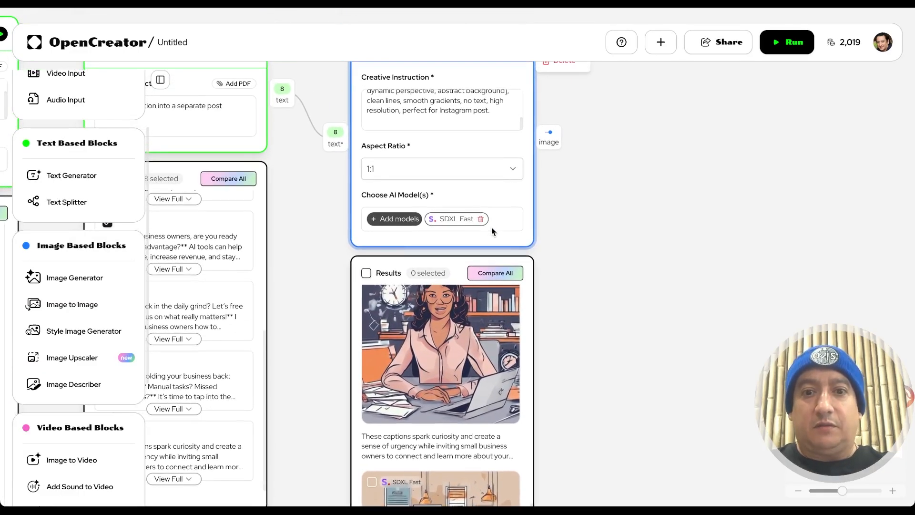
scroll(492, 231, up, 1)
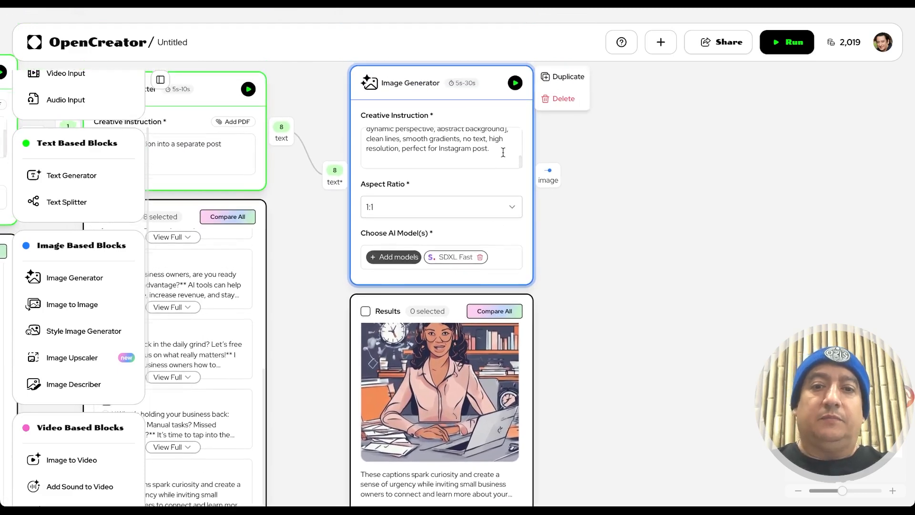
scroll(503, 152, up, 1)
scroll(455, 185, up, 3)
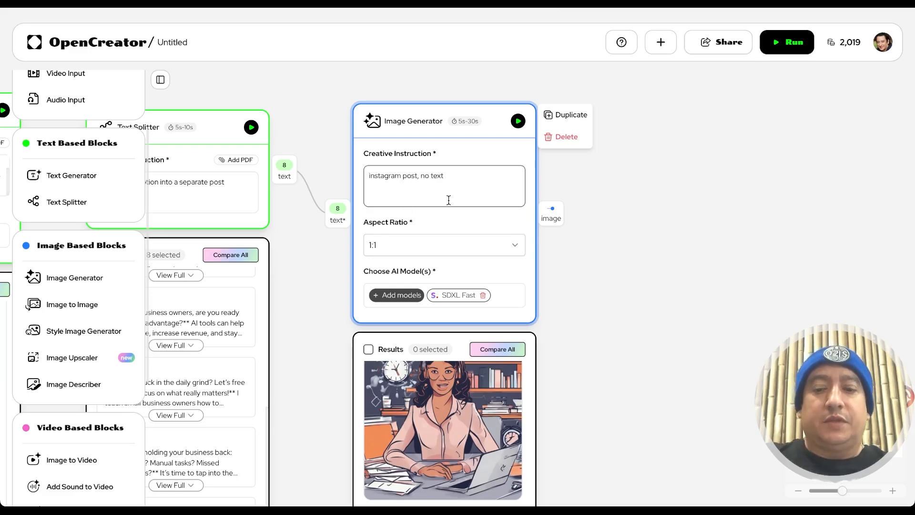
text(image)
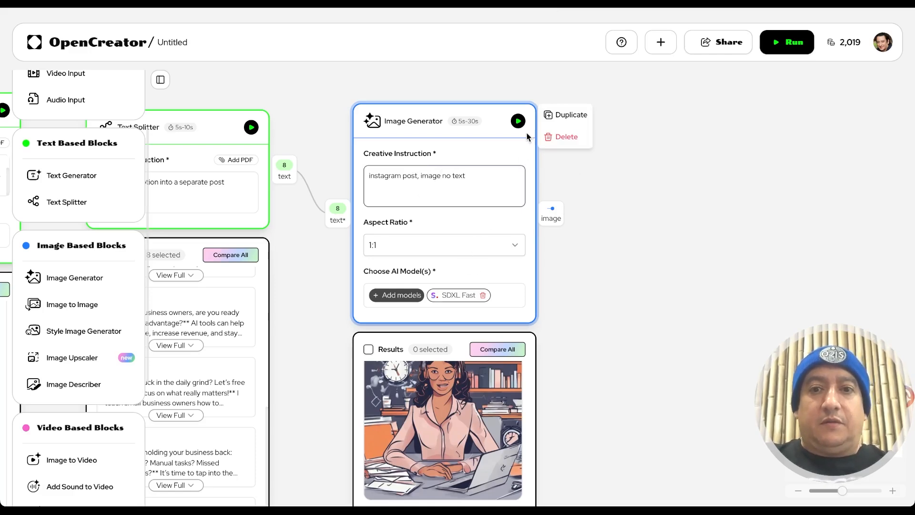
click(518, 120)
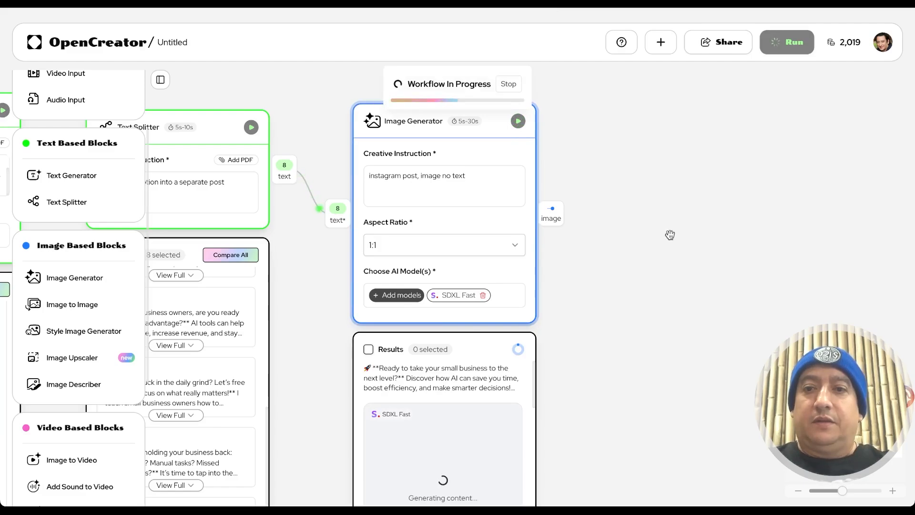
mouse_move(437, 226)
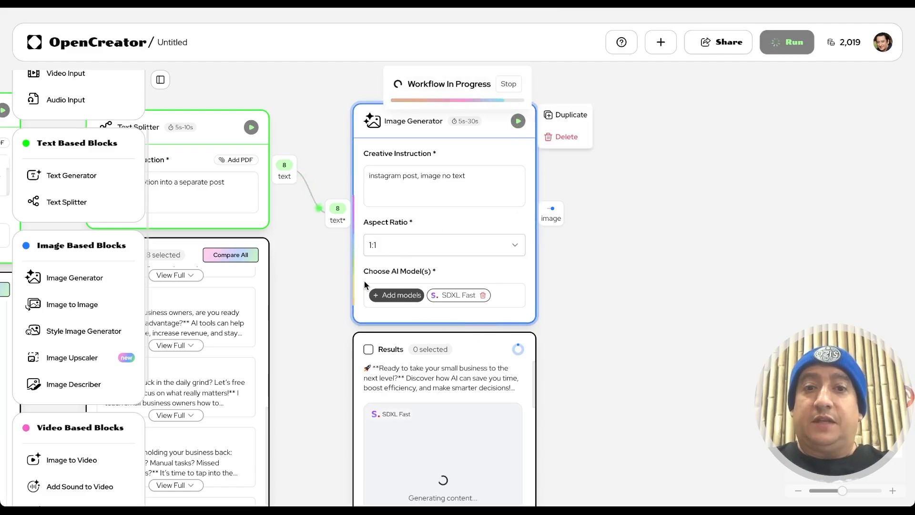
scroll(366, 285, left, 10)
scroll(365, 285, left, 3)
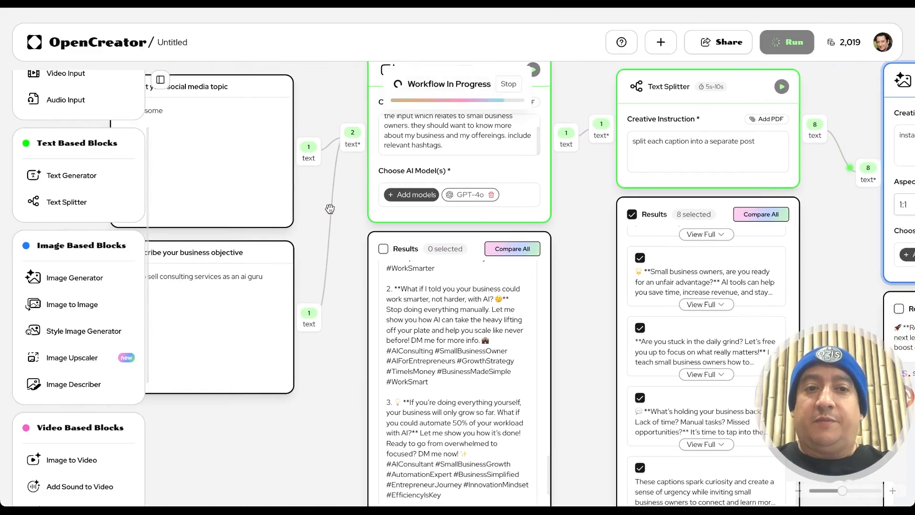
scroll(518, 235, right, 5)
scroll(519, 236, right, 2)
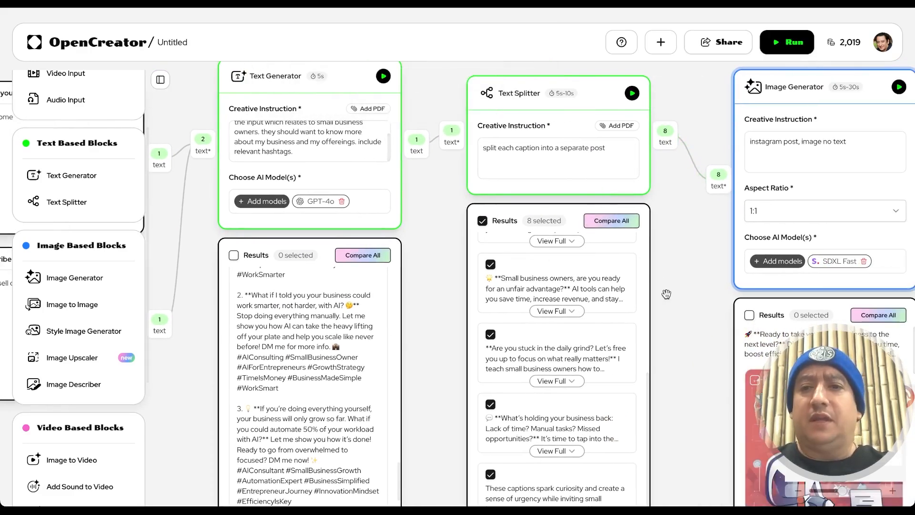
Review the rerun Image Generator's results, enlarging the man in the dark suit and paging through the images after it.
scroll(666, 295, right, 10)
scroll(666, 294, down, 5)
scroll(666, 294, right, 5)
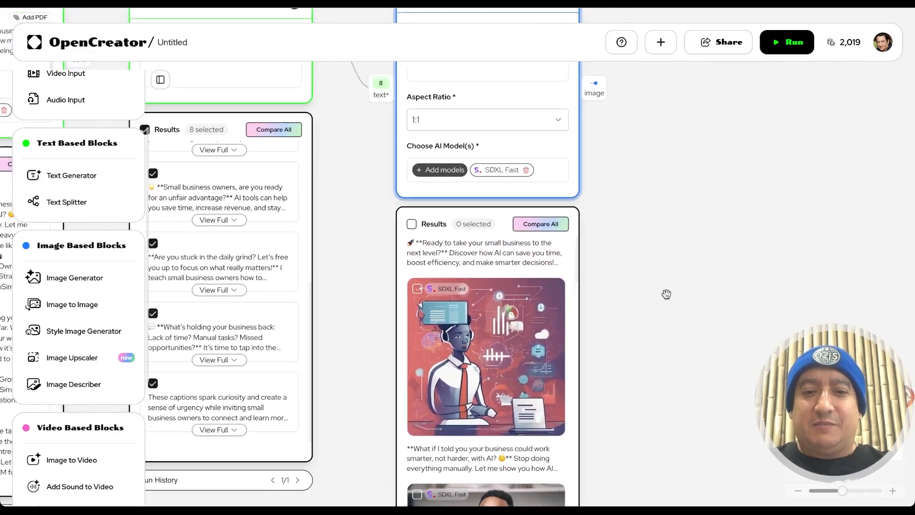
scroll(499, 293, down, 4)
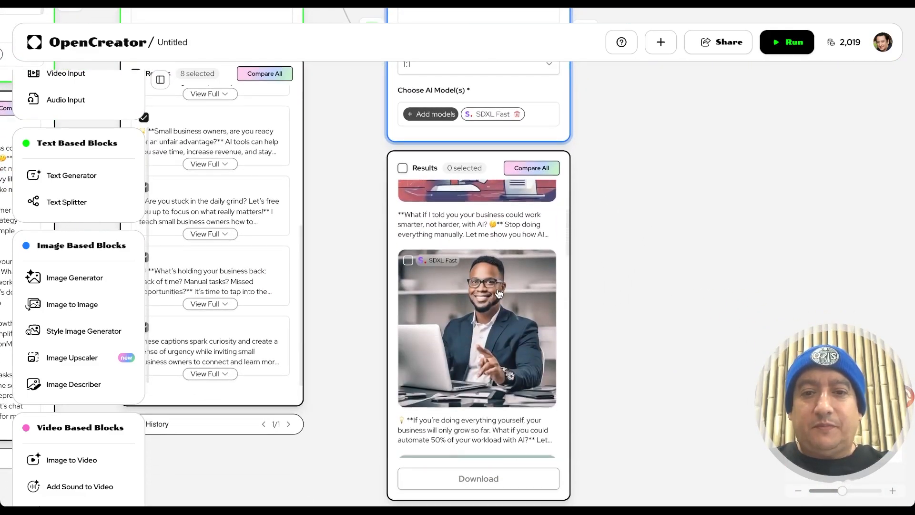
click(501, 307)
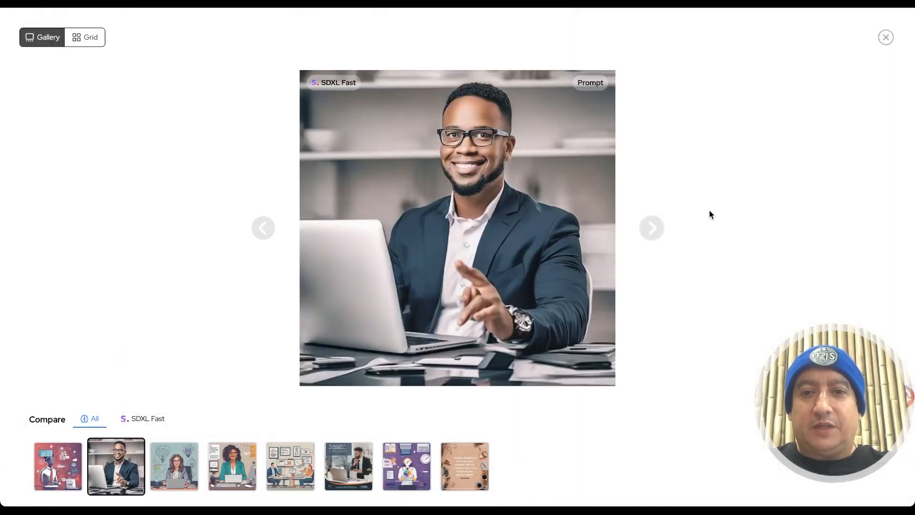
click(658, 233)
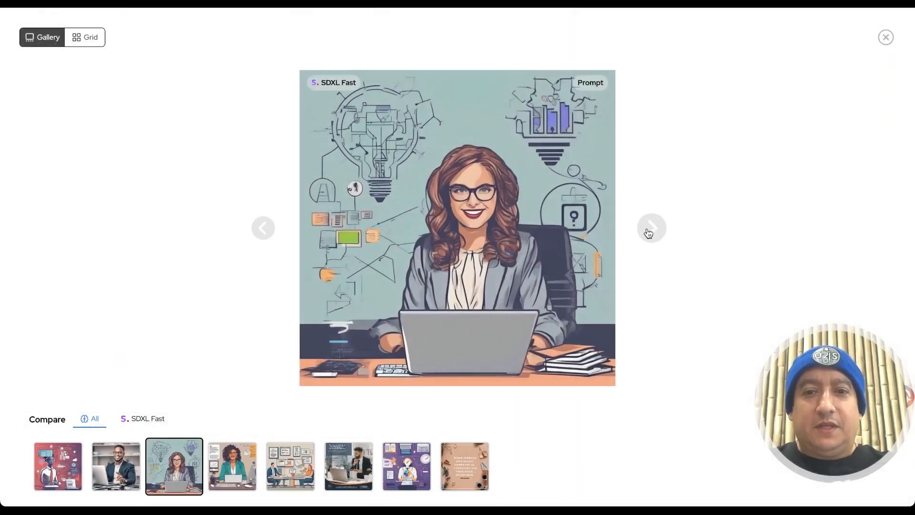
click(649, 233)
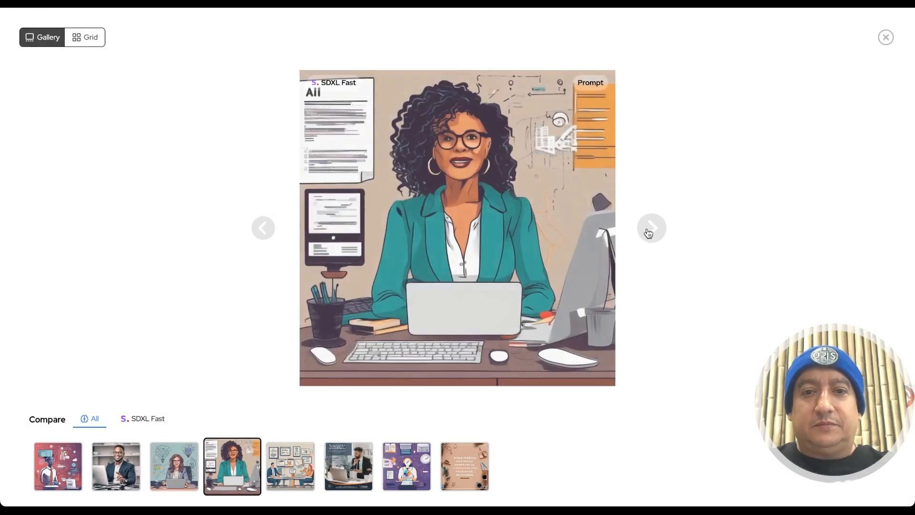
click(649, 233)
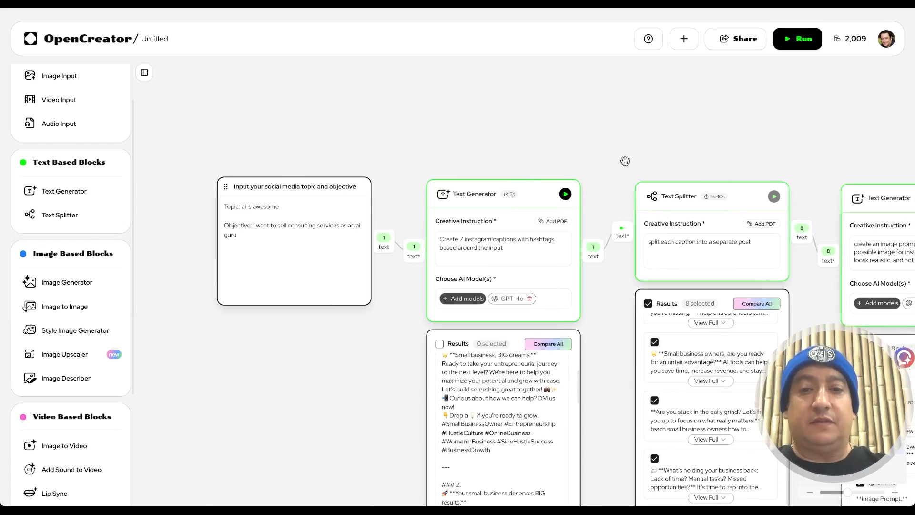
Examine the combined social media topic and objective input block that feeds the first Text Generator.
scroll(624, 158, right, 5)
scroll(623, 158, left, 7)
scroll(626, 161, right, 1)
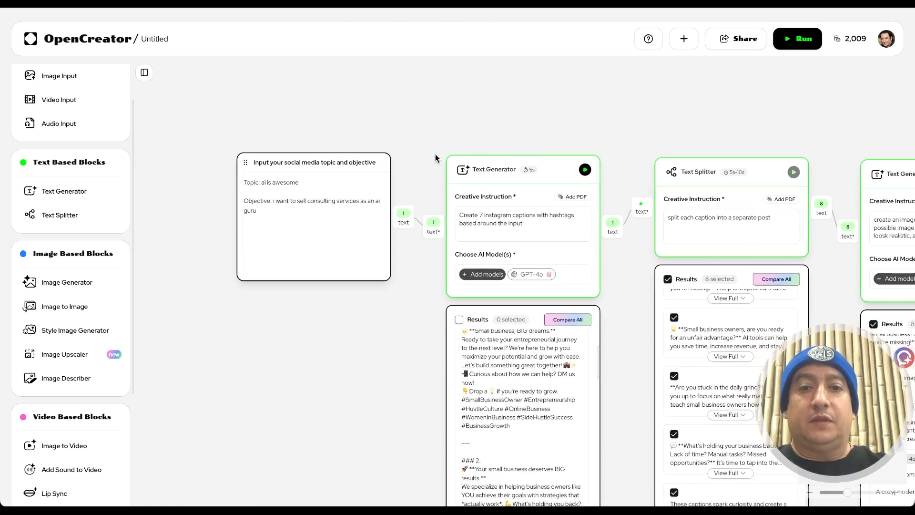
drag(258, 210, 235, 172)
click(273, 211)
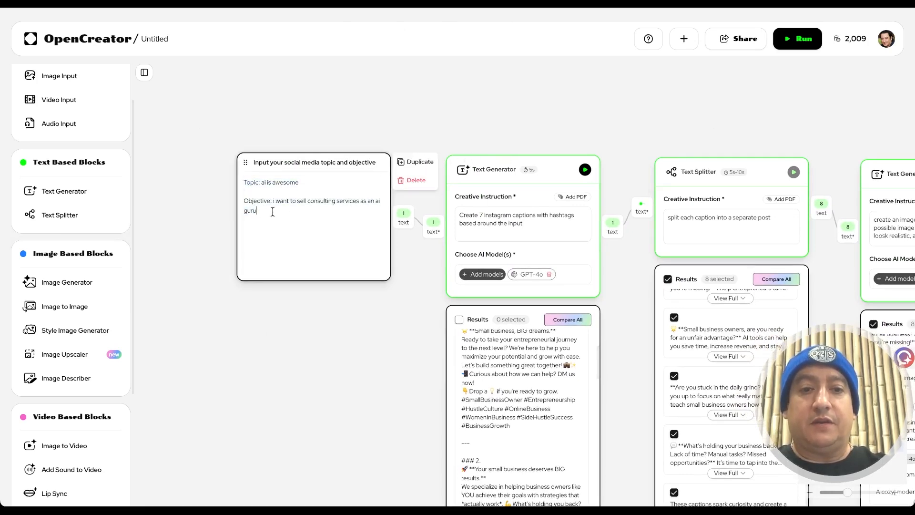
drag(257, 211, 240, 186)
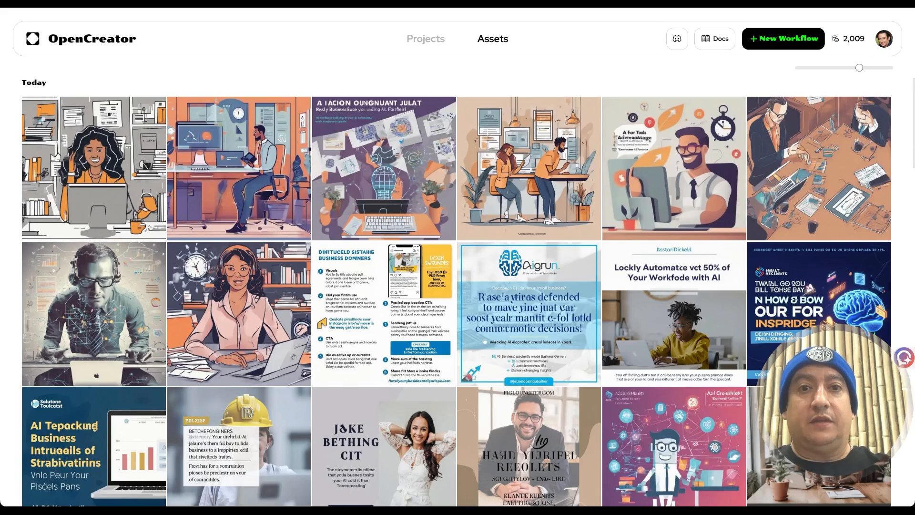
Open the Untitled workflow from the Projects list.
click(417, 42)
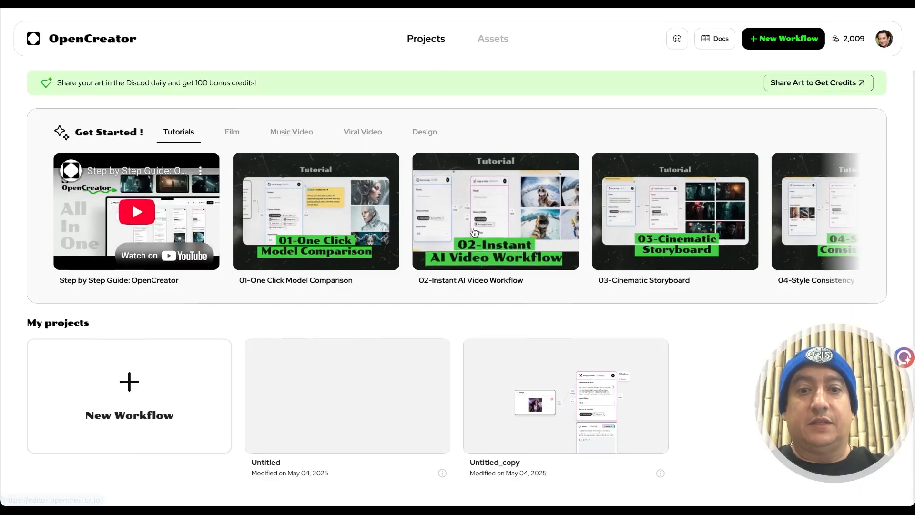
scroll(394, 282, down, 1)
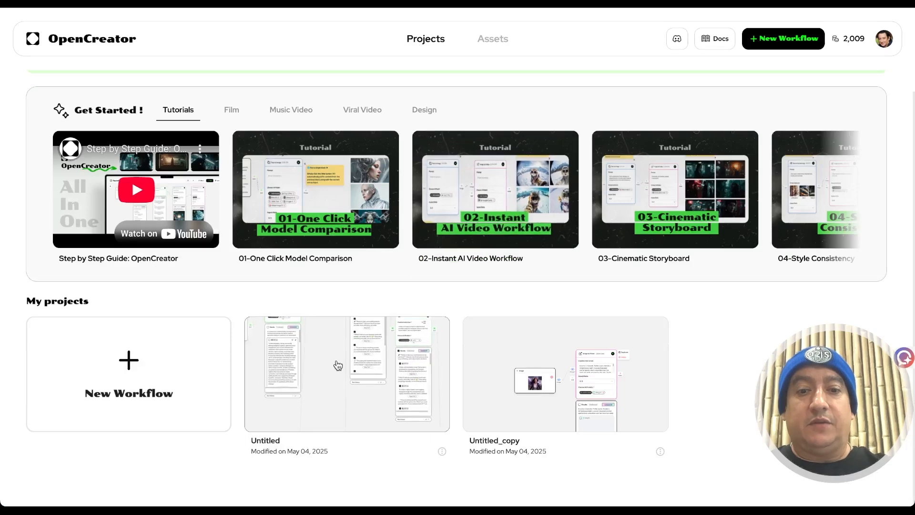
click(338, 365)
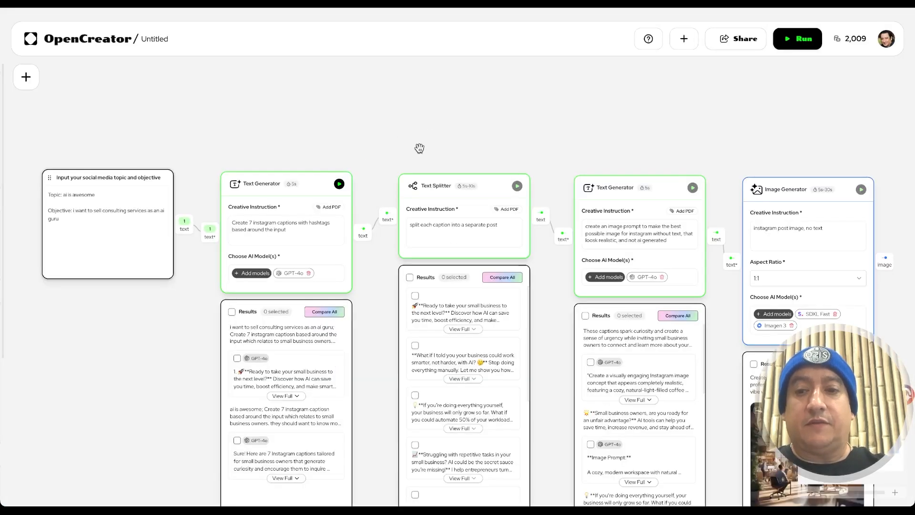
Look over the reopened workflow's chain of text blocks and the Image Generator's SDXL Fast and Imagen 3 results.
scroll(420, 148, right, 5)
scroll(420, 148, down, 3)
scroll(422, 149, down, 2)
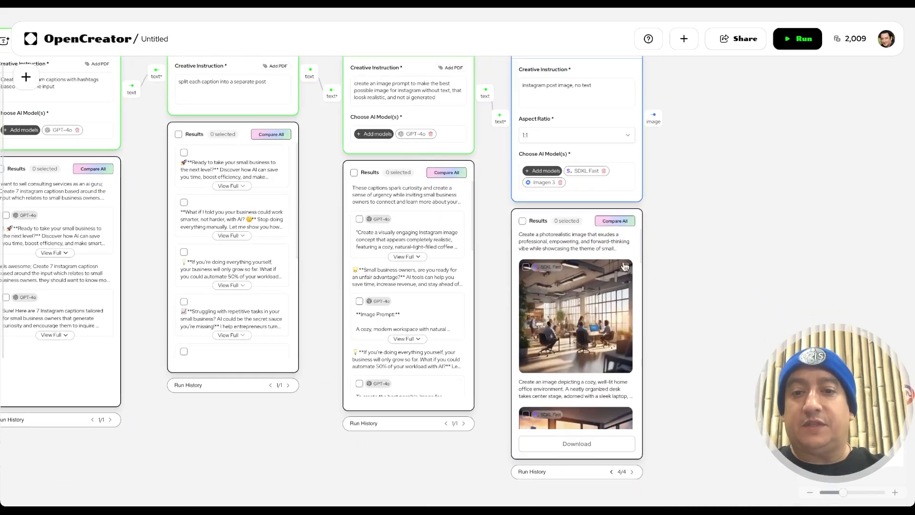
scroll(698, 262, down, 5)
scroll(415, 373, up, 5)
scroll(416, 372, left, 6)
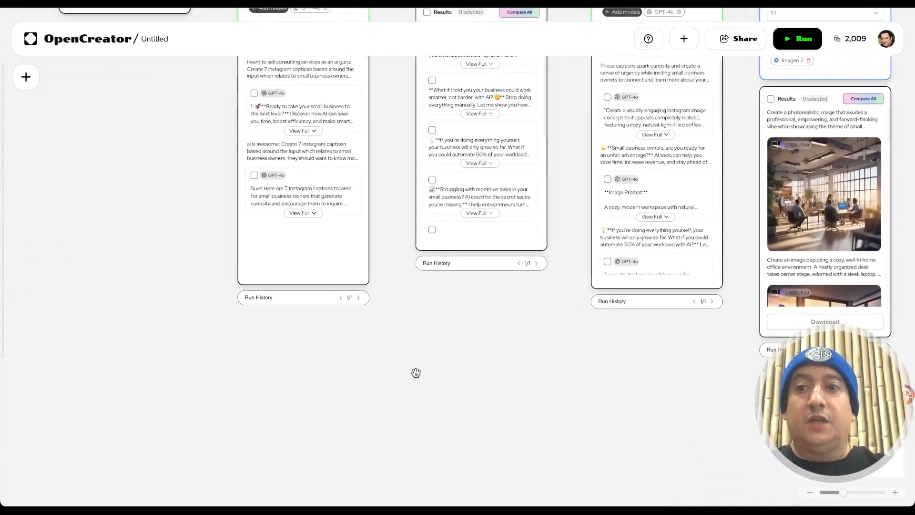
scroll(415, 373, up, 2)
scroll(416, 372, right, 2)
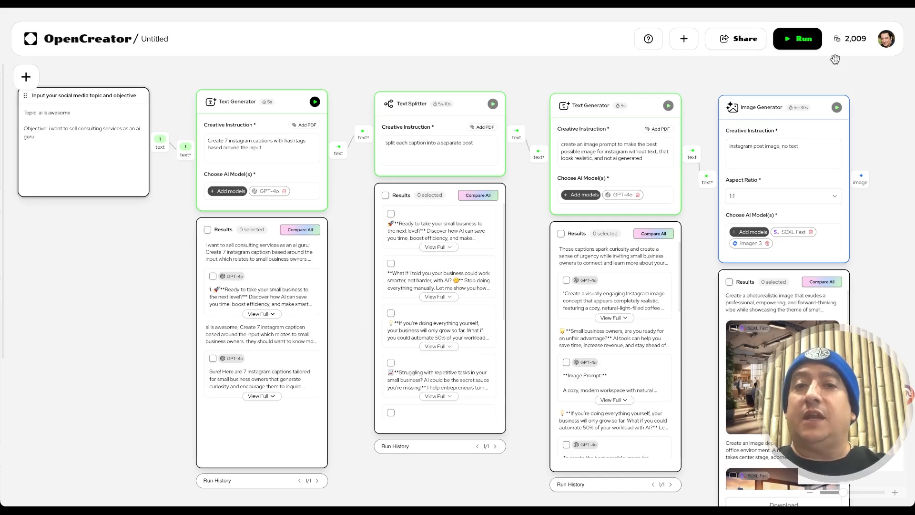
click(354, 199)
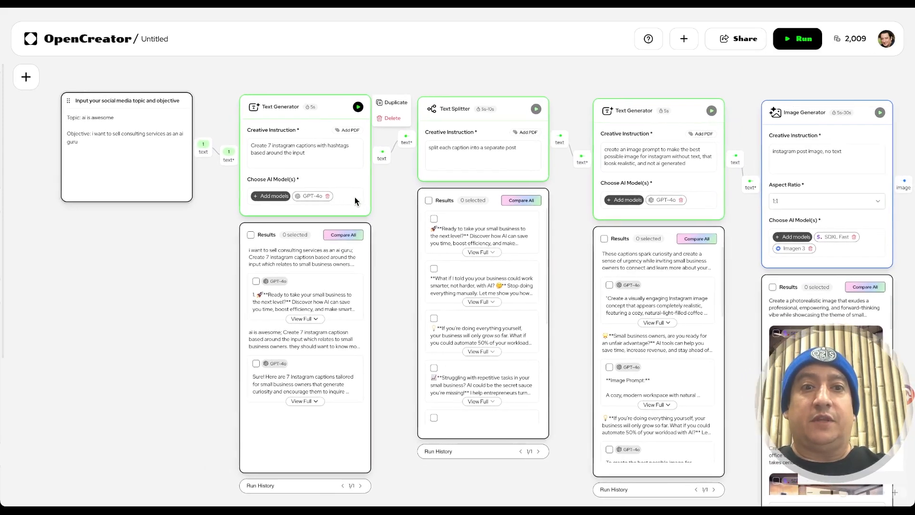
scroll(355, 200, down, 1)
scroll(355, 200, right, 1)
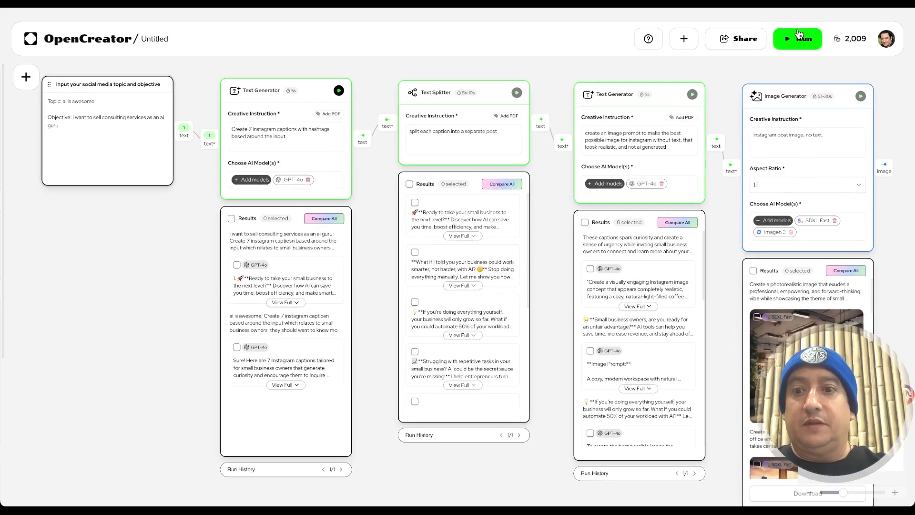
Replace the topic text in the social media topic and objective input block with "opencreator".
scroll(387, 207, left, 8)
scroll(387, 207, up, 2)
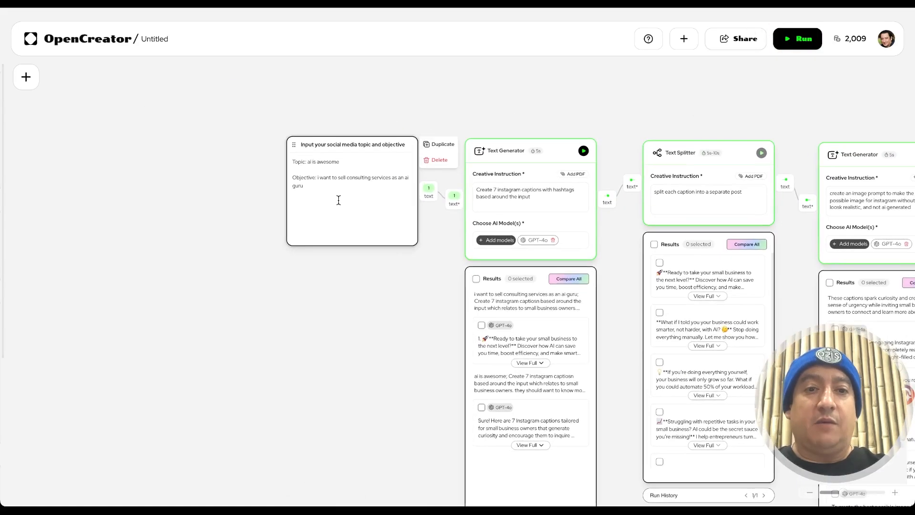
scroll(338, 200, up, 6)
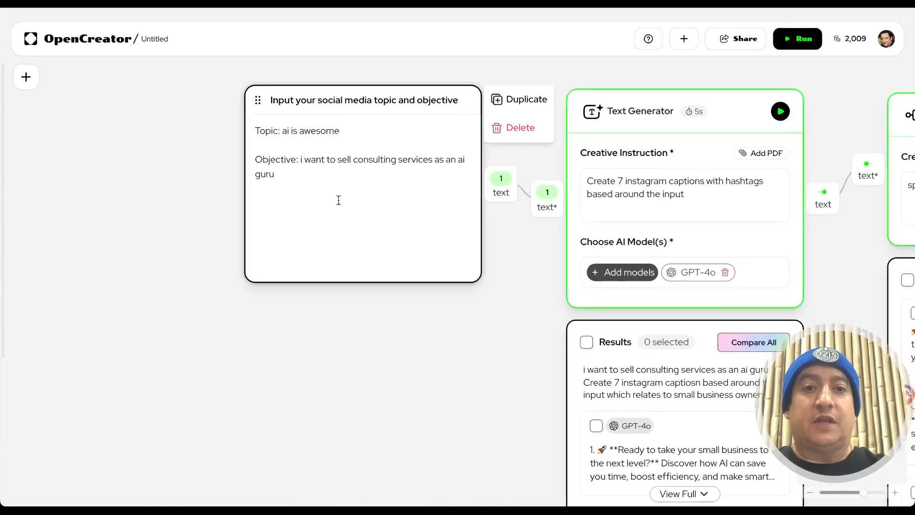
drag(279, 125, 375, 126)
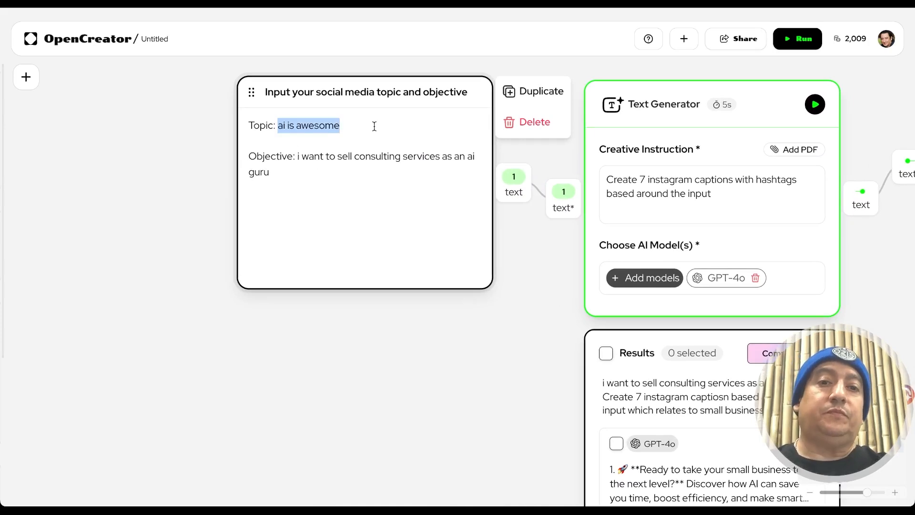
text(opencreator)
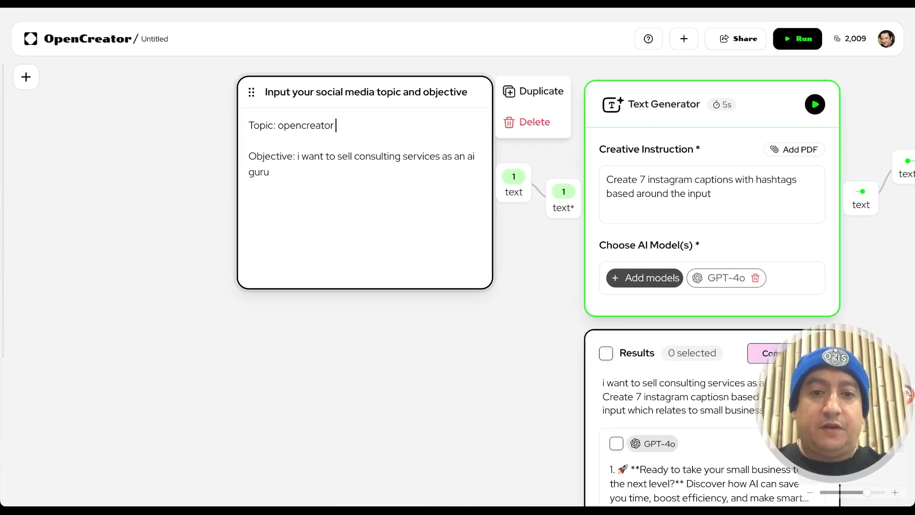
Complete the topic in the input node so it reads "opencreator automates social media post creation".
text( automates so)
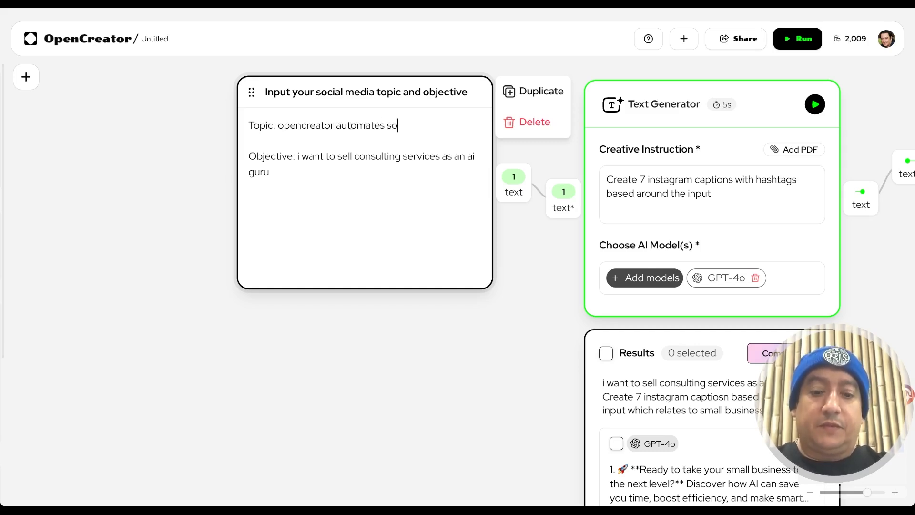
text(cial media )
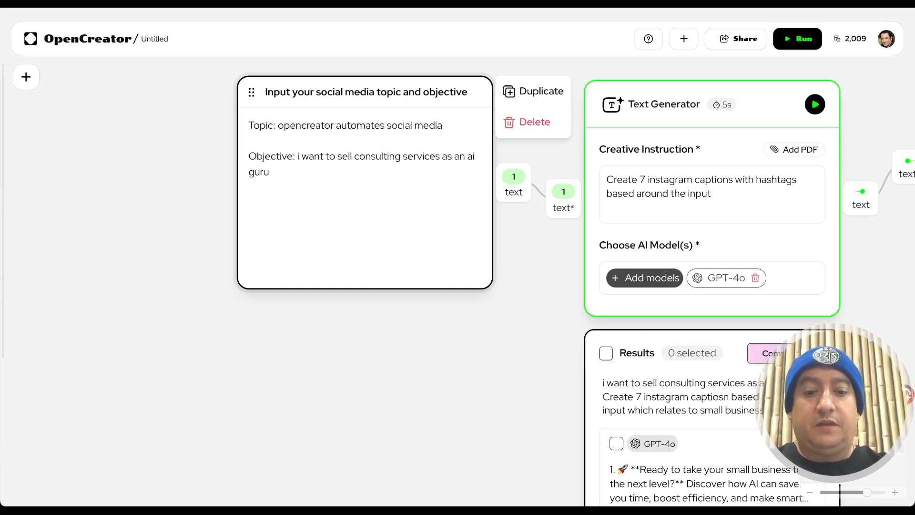
text(post creation)
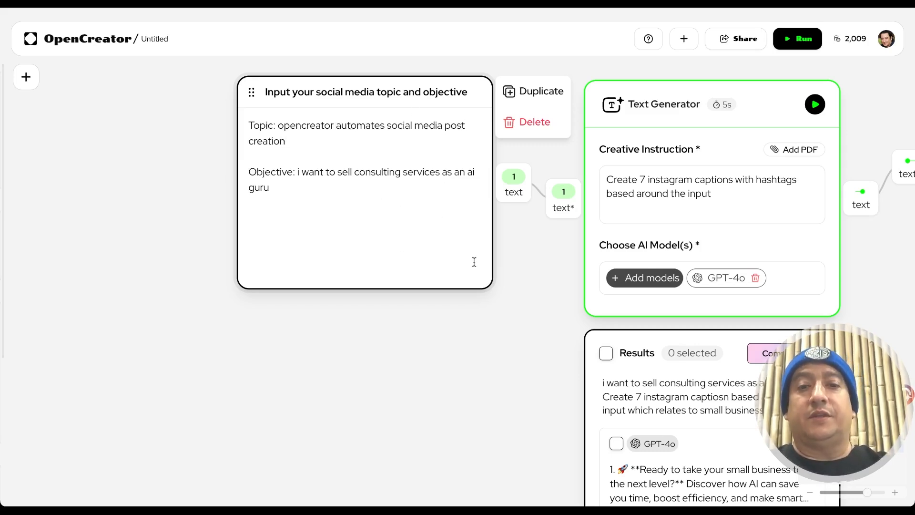
Run the whole workflow, from caption generation through to the image generator.
scroll(535, 316, right, 10)
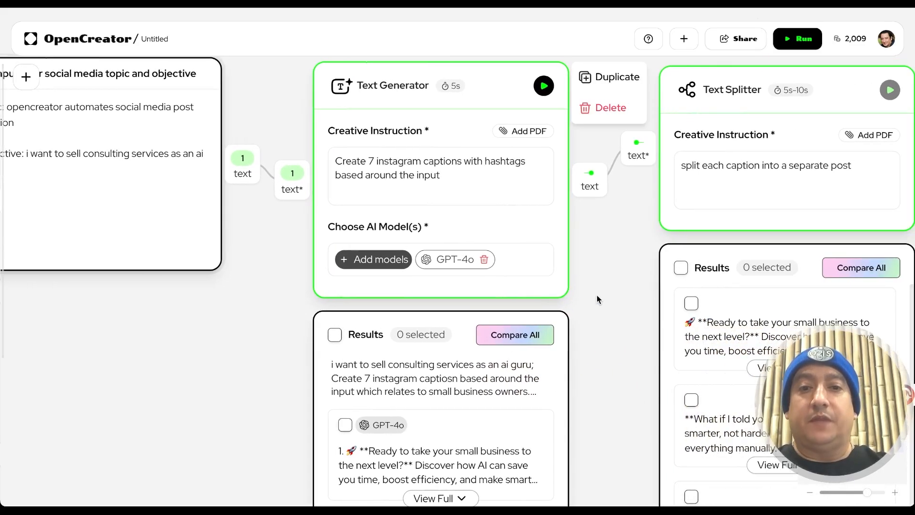
scroll(615, 304, right, 10)
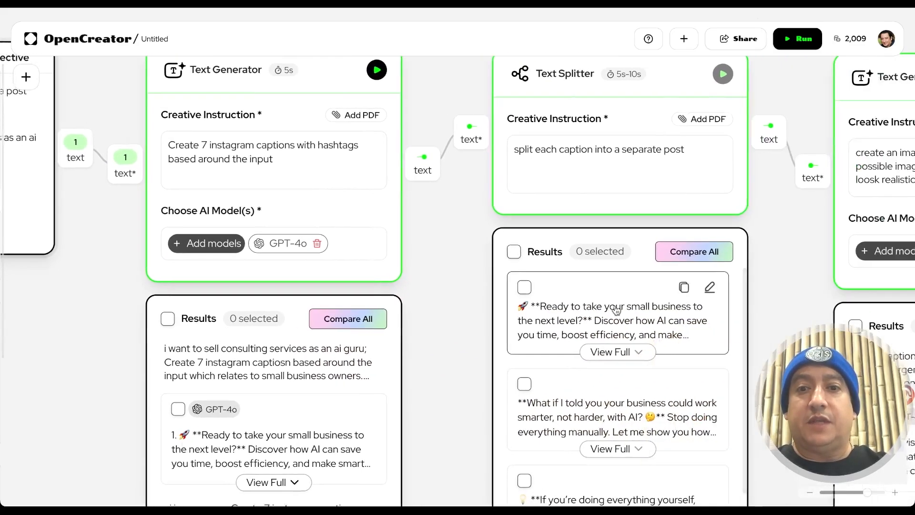
scroll(700, 263, right, 14)
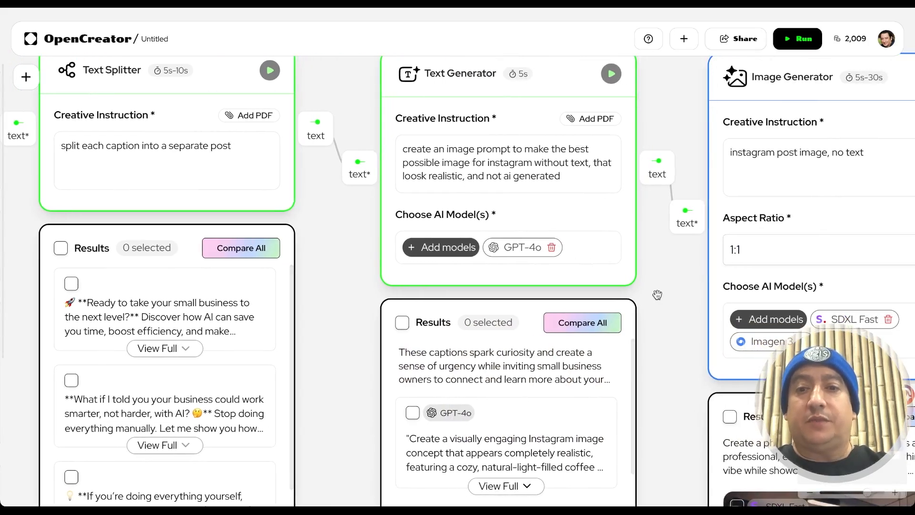
scroll(658, 294, right, 7)
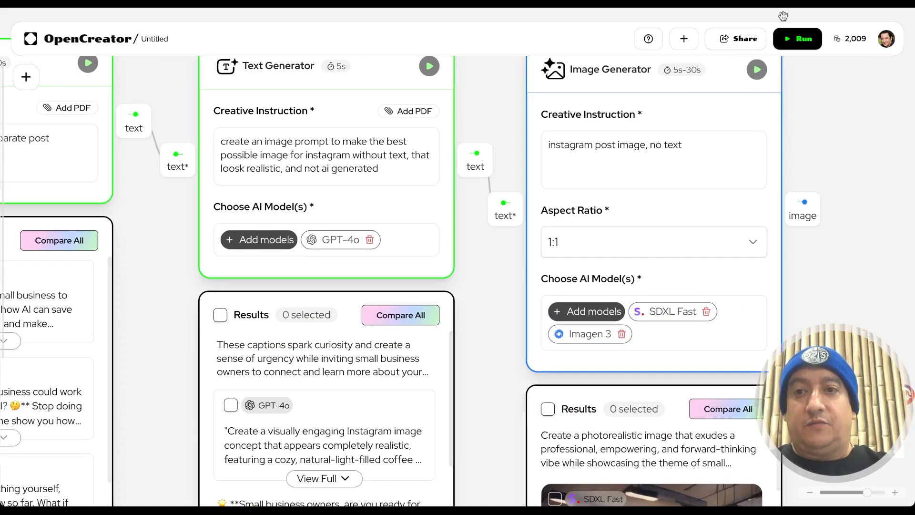
click(797, 39)
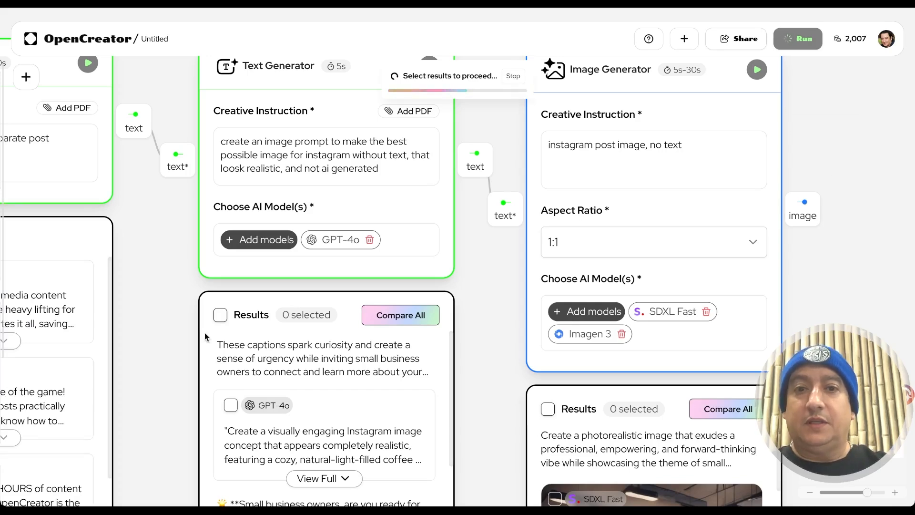
Show the full text of the first two captions in the Text Splitter results.
scroll(205, 315, down, 7)
scroll(205, 315, left, 7)
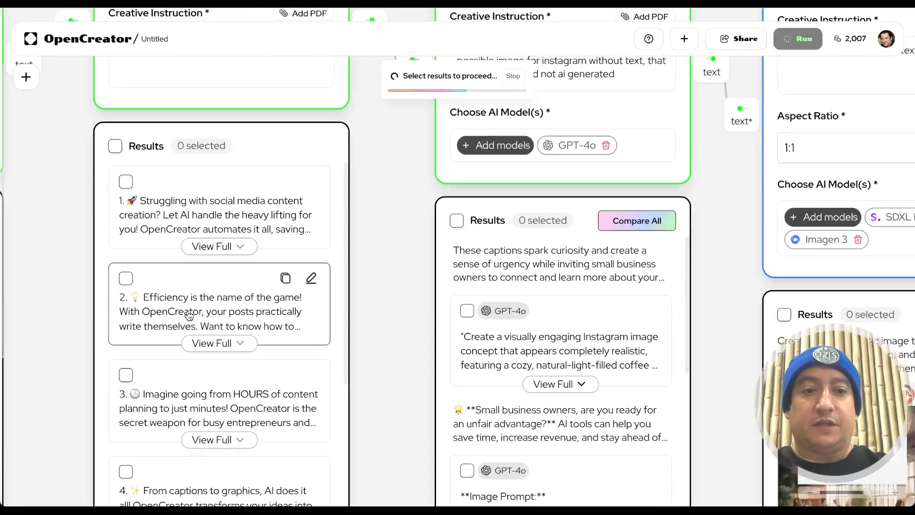
scroll(187, 311, up, 4)
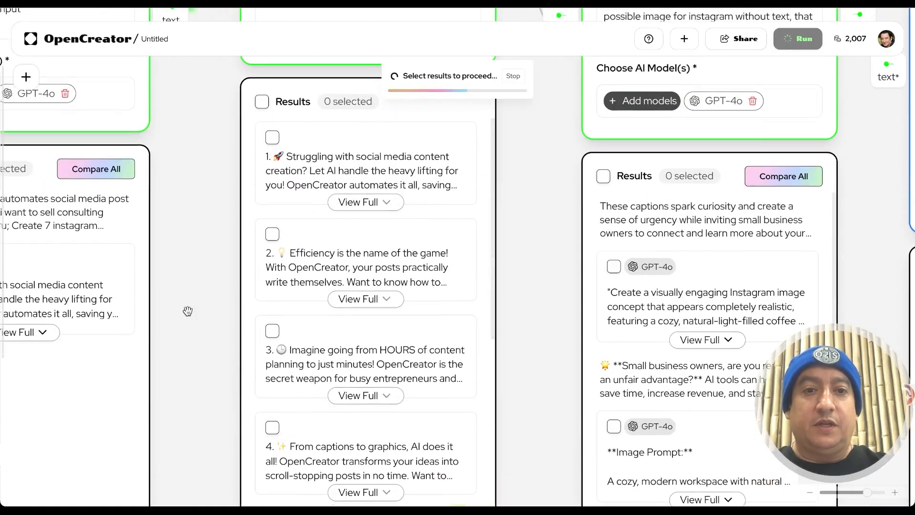
mouse_move(456, 242)
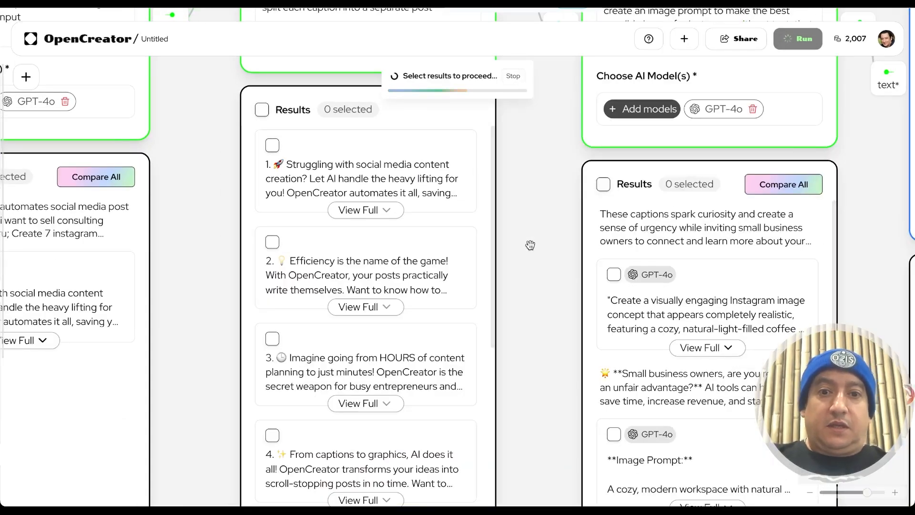
scroll(530, 245, down, 1)
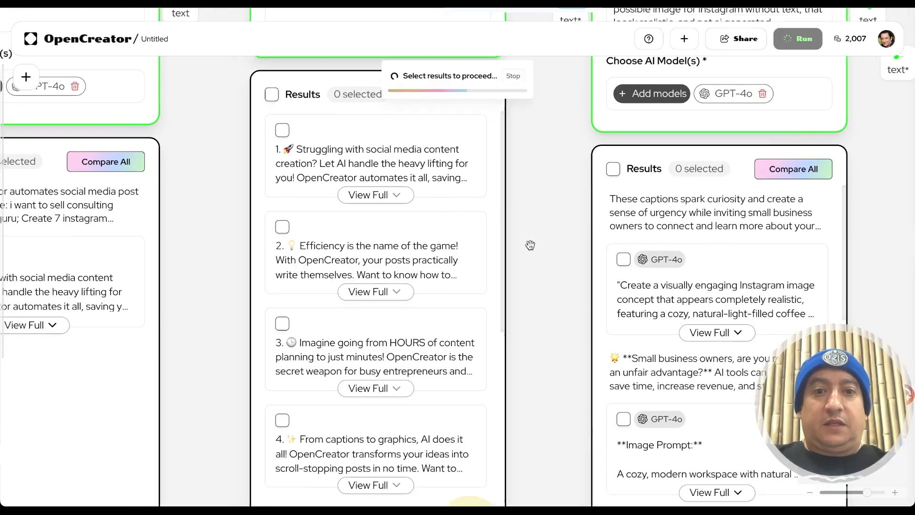
click(401, 195)
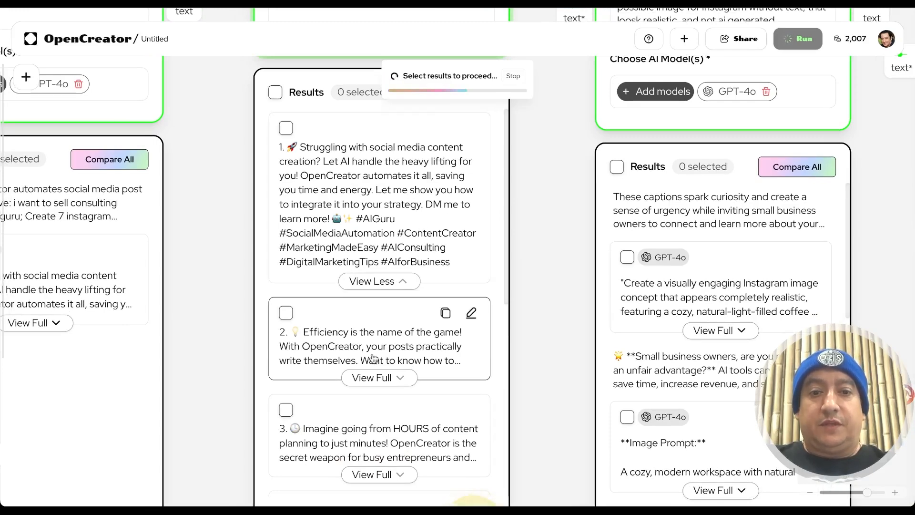
click(400, 377)
Show the full text of captions 3 to 6 in the Text Splitter results and read through them.
scroll(433, 329, down, 5)
scroll(435, 327, down, 2)
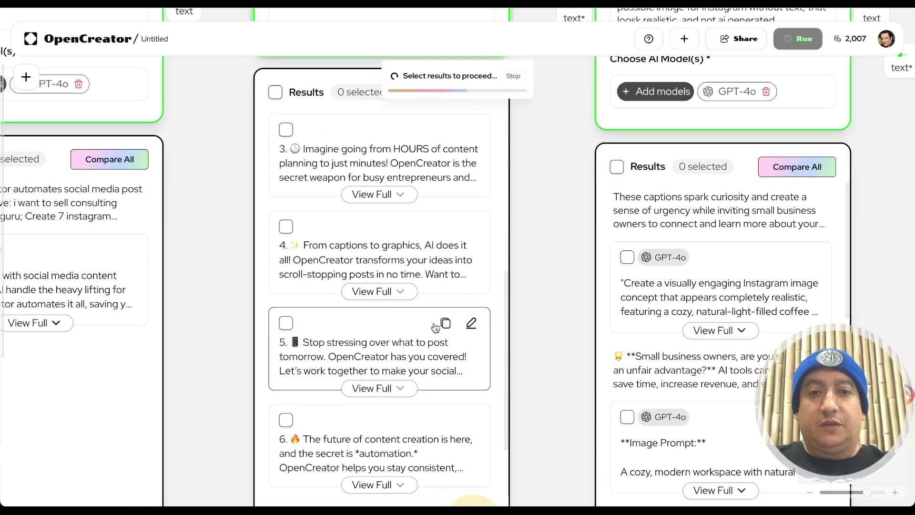
click(403, 196)
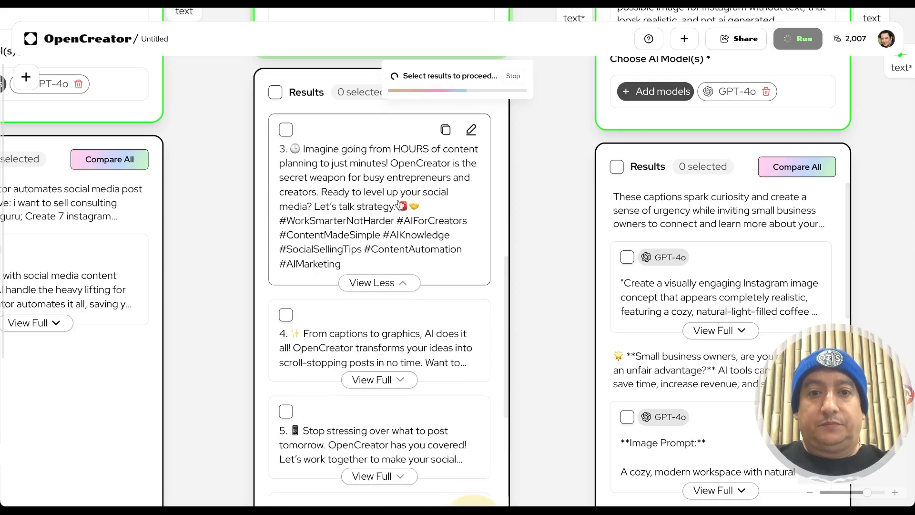
scroll(432, 286, down, 4)
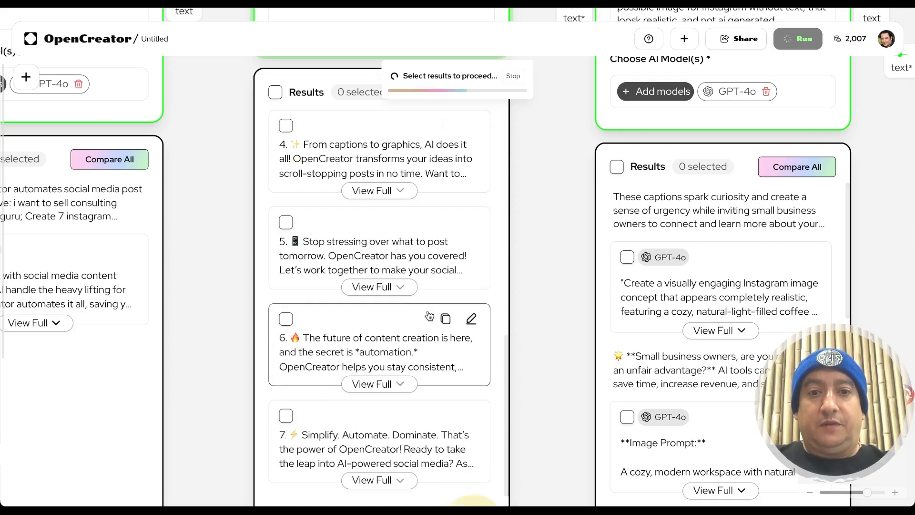
click(409, 198)
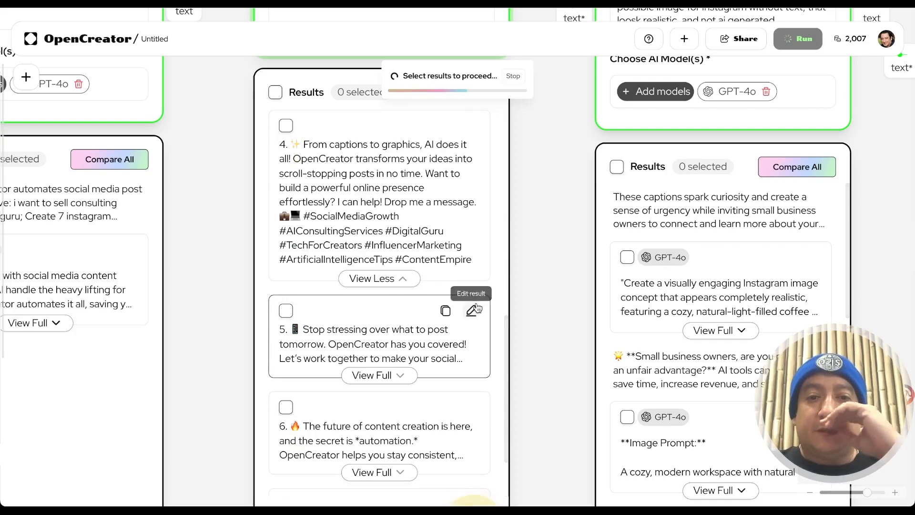
scroll(467, 381, down, 2)
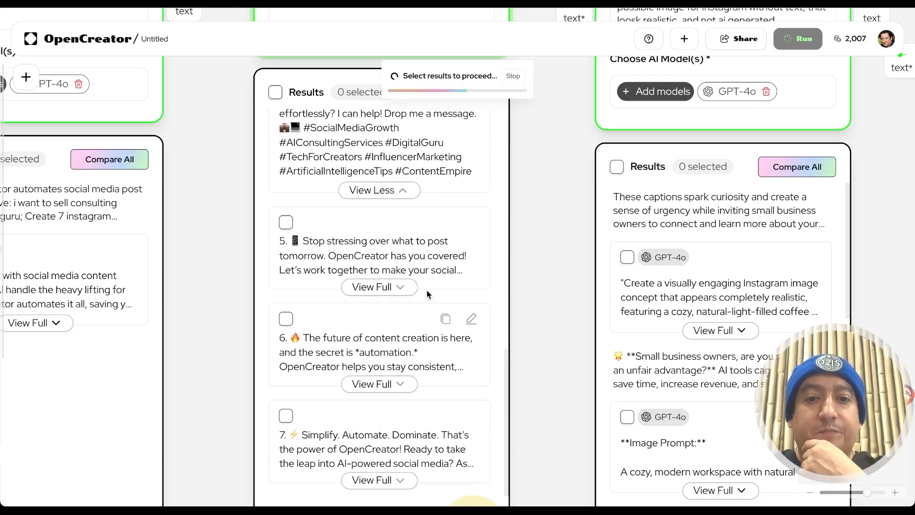
click(379, 287)
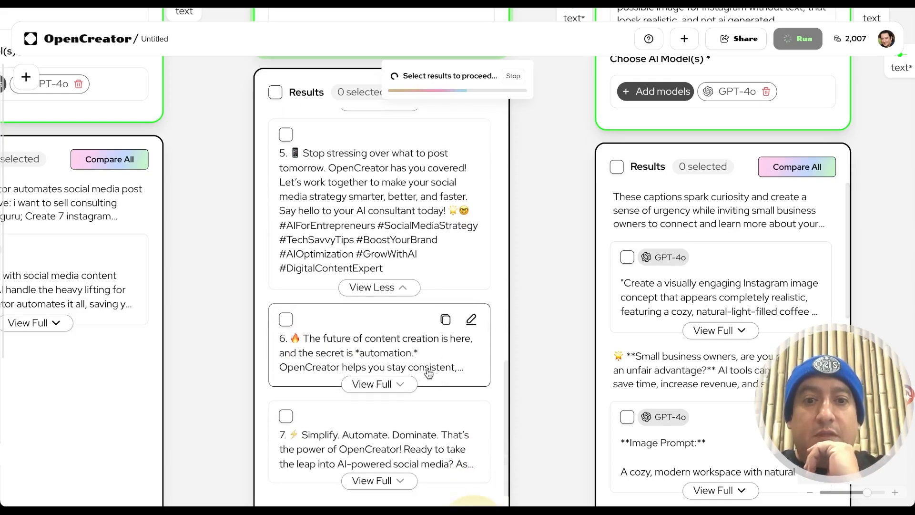
click(404, 384)
scroll(493, 379, down, 2)
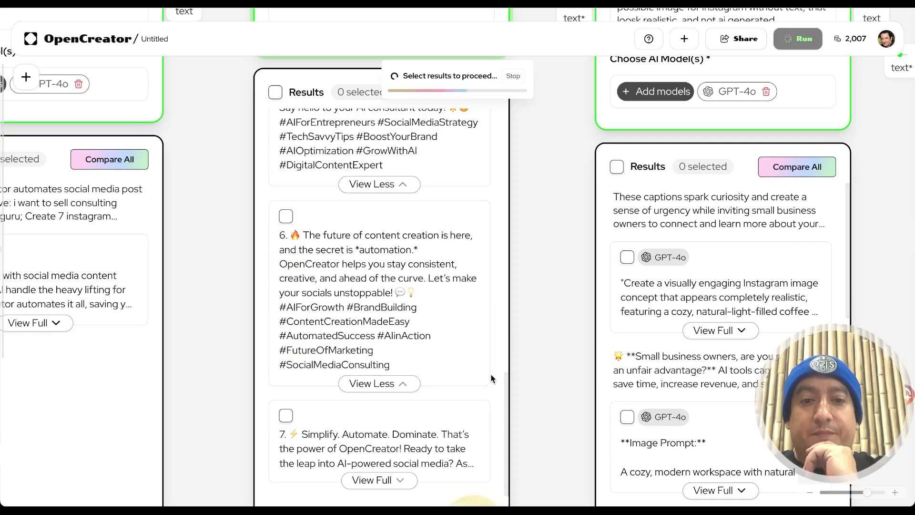
scroll(492, 378, up, 15)
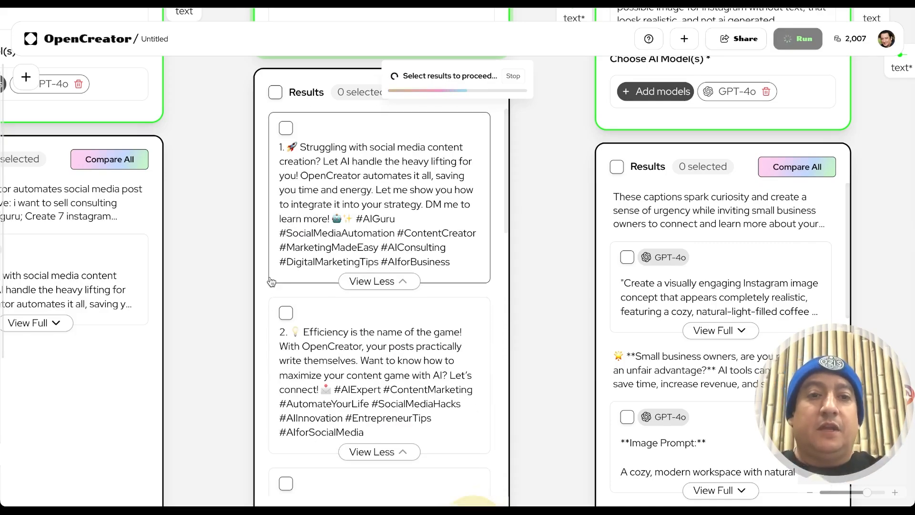
Review the topic and objective input and the instructions of the caption generator, splitter and image prompt nodes.
scroll(213, 213, up, 7)
scroll(214, 213, left, 8)
scroll(215, 214, down, 1)
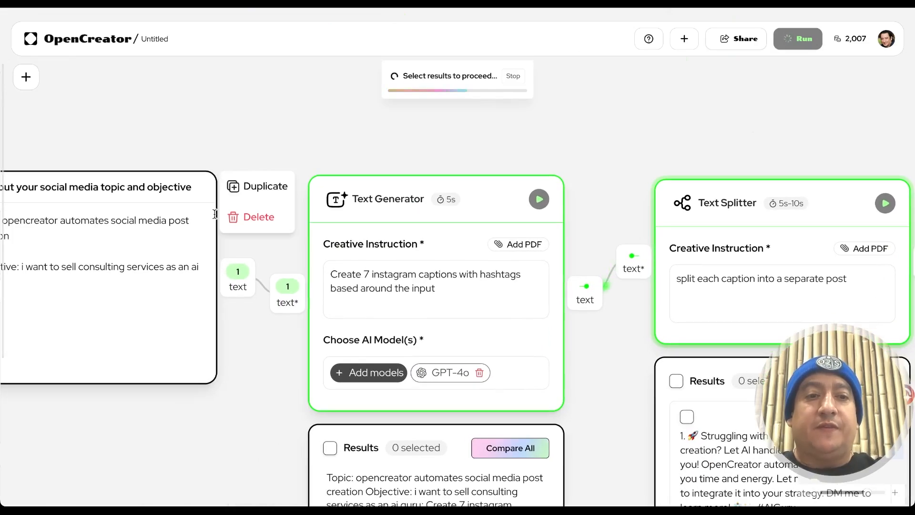
scroll(96, 290, left, 4)
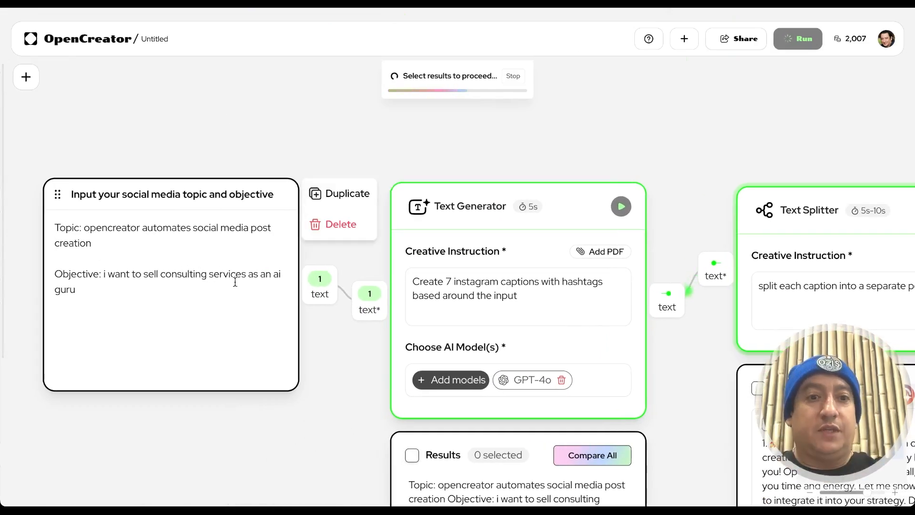
scroll(666, 338, down, 3)
scroll(666, 338, right, 5)
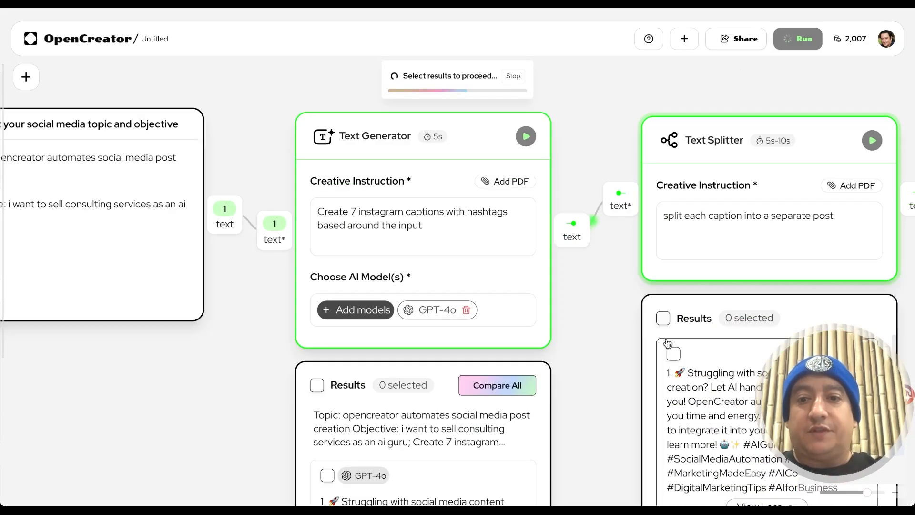
scroll(668, 343, right, 3)
scroll(667, 344, down, 1)
scroll(600, 331, down, 2)
scroll(600, 331, up, 2)
scroll(552, 305, right, 5)
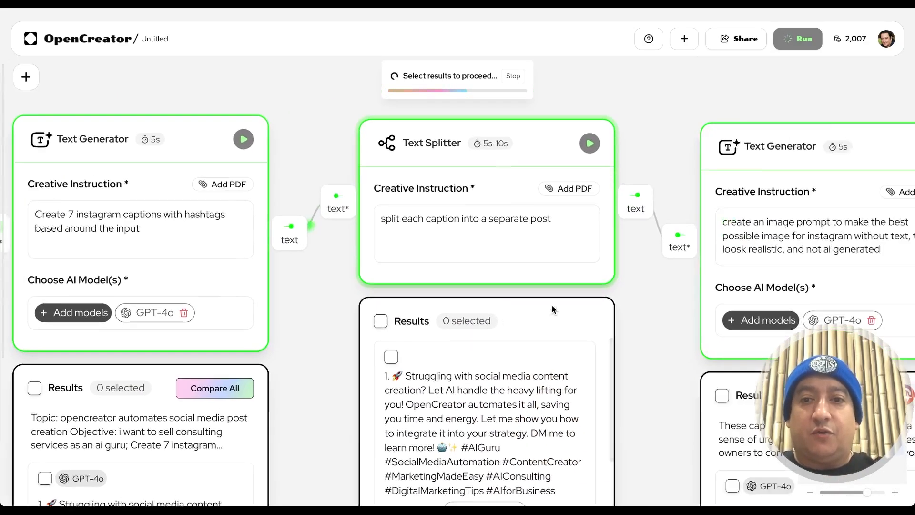
scroll(594, 327, right, 2)
scroll(599, 331, right, 8)
scroll(599, 331, down, 3)
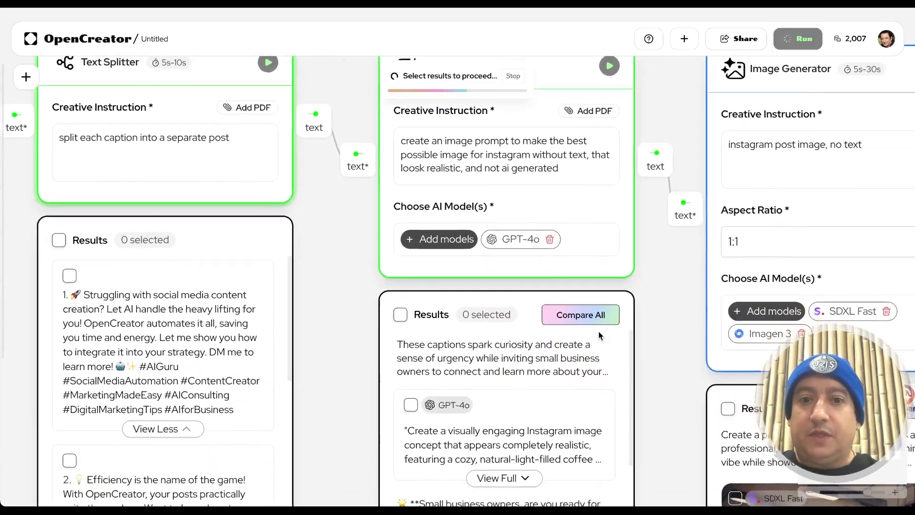
Select all seven captions in the Text Splitter results and continue the workflow with them.
scroll(598, 331, down, 10)
scroll(599, 331, left, 8)
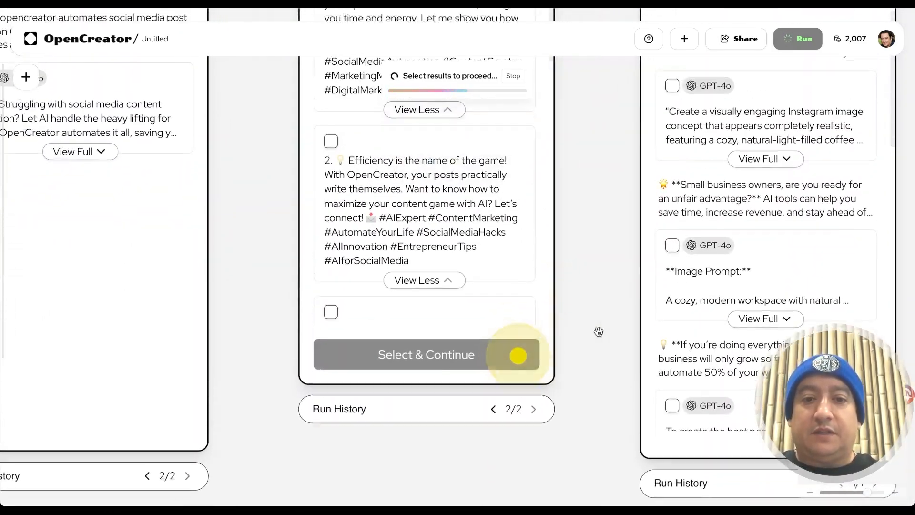
scroll(599, 330, up, 5)
click(314, 155)
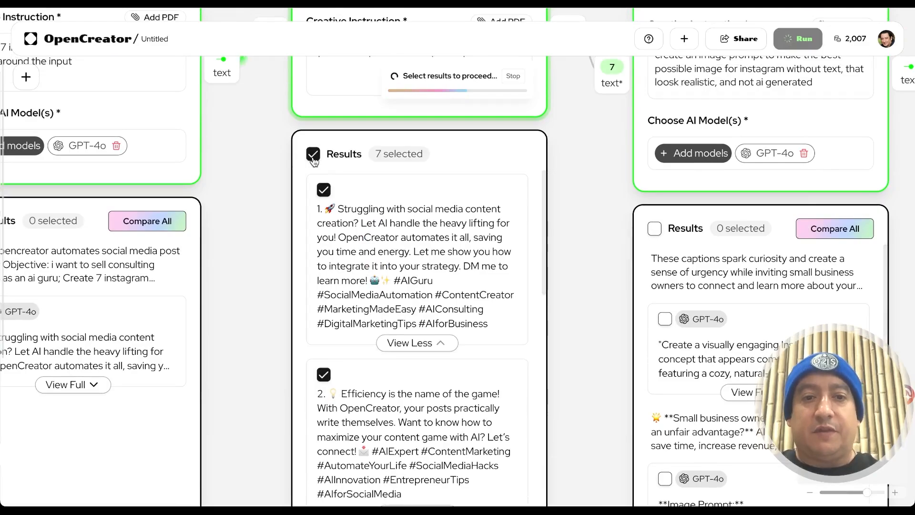
scroll(592, 342, down, 5)
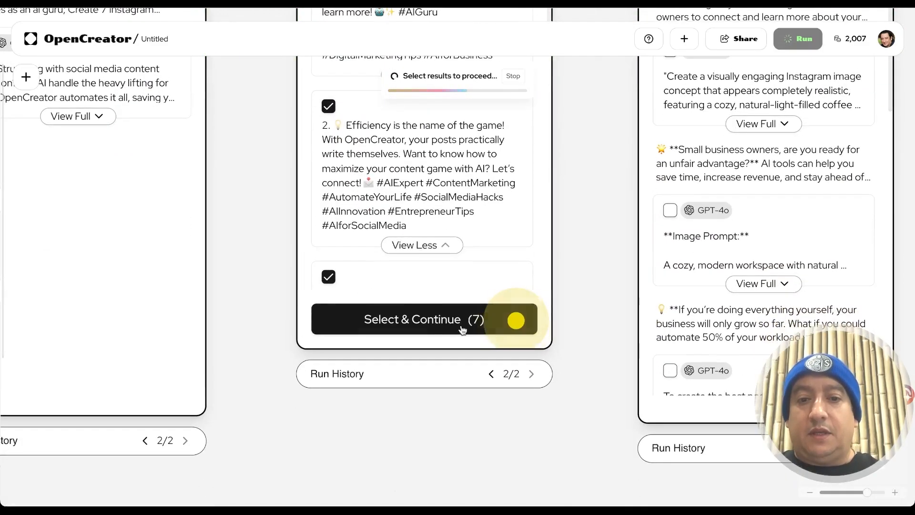
click(462, 329)
Examine the image prompts generated for each caption in the results of the Text Generator before the Image Generator.
scroll(559, 274, up, 5)
scroll(559, 275, right, 7)
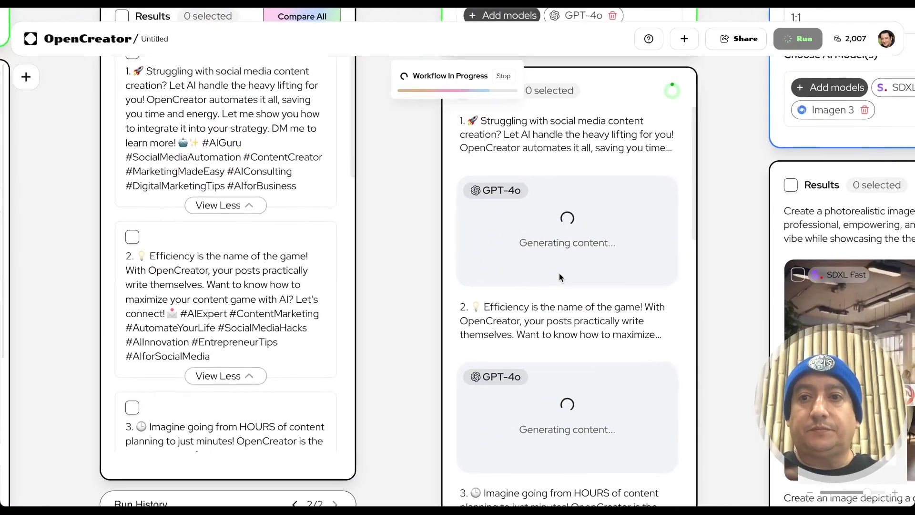
scroll(560, 277, up, 5)
scroll(560, 277, right, 3)
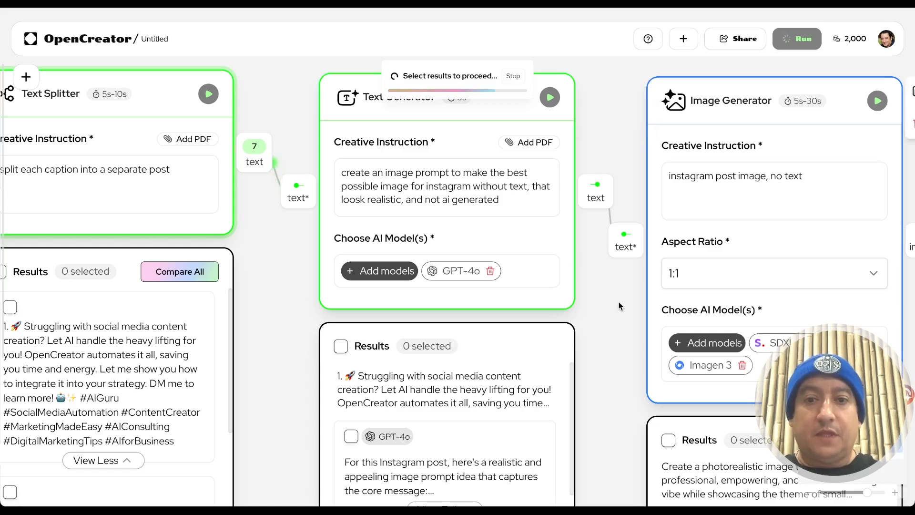
scroll(619, 310, down, 1)
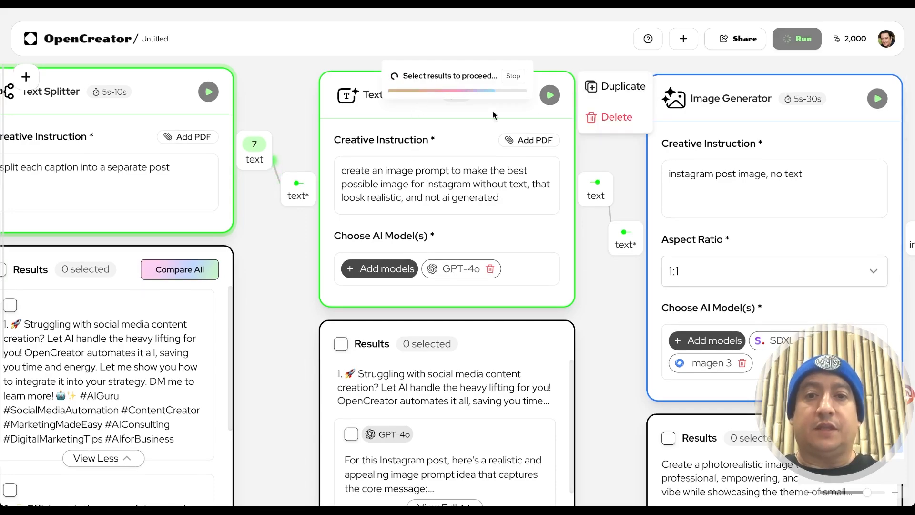
scroll(604, 368, down, 2)
scroll(603, 367, down, 5)
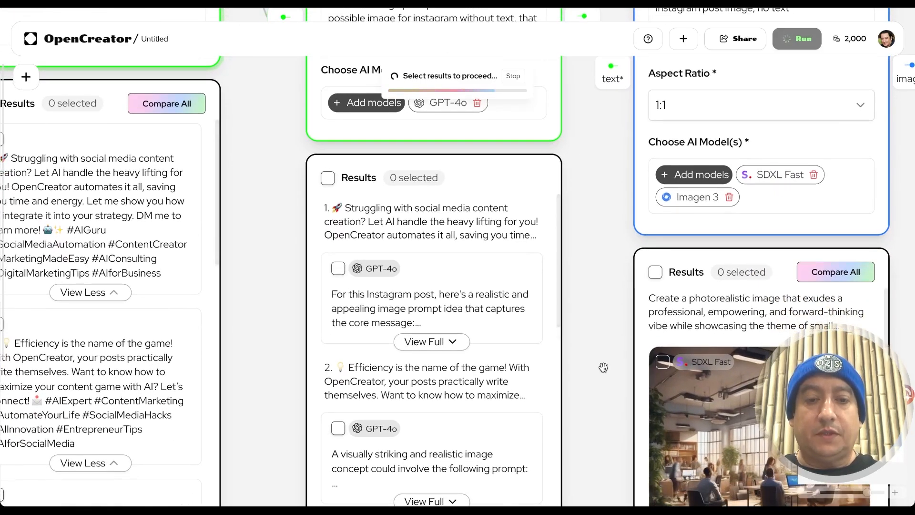
scroll(604, 367, down, 2)
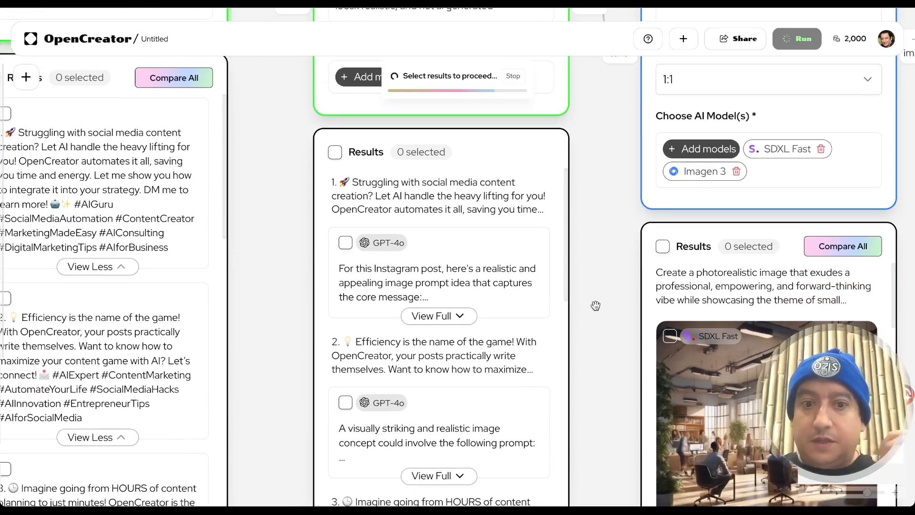
scroll(596, 306, down, 1)
scroll(596, 305, down, 5)
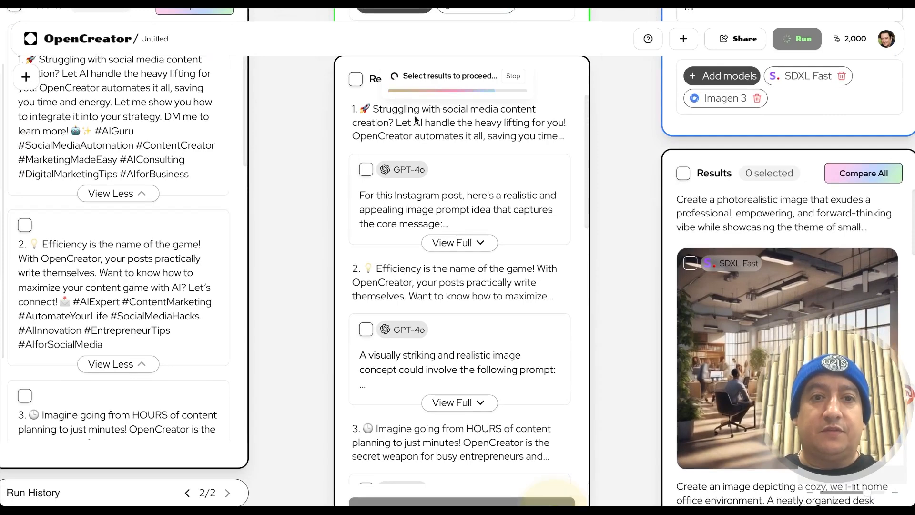
Show the full text of the image prompts for captions 1 and 2 in the Text Generator results and read through them.
scroll(143, 267, down, 4)
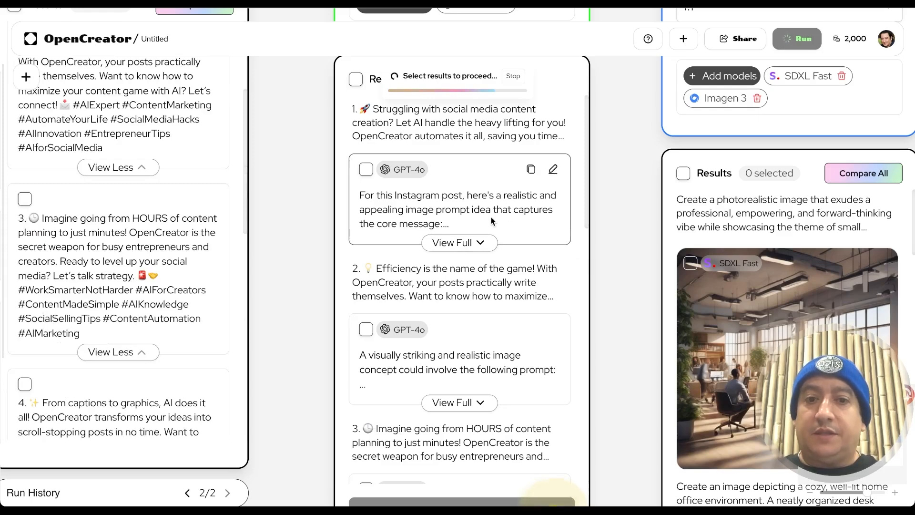
scroll(525, 271, down, 1)
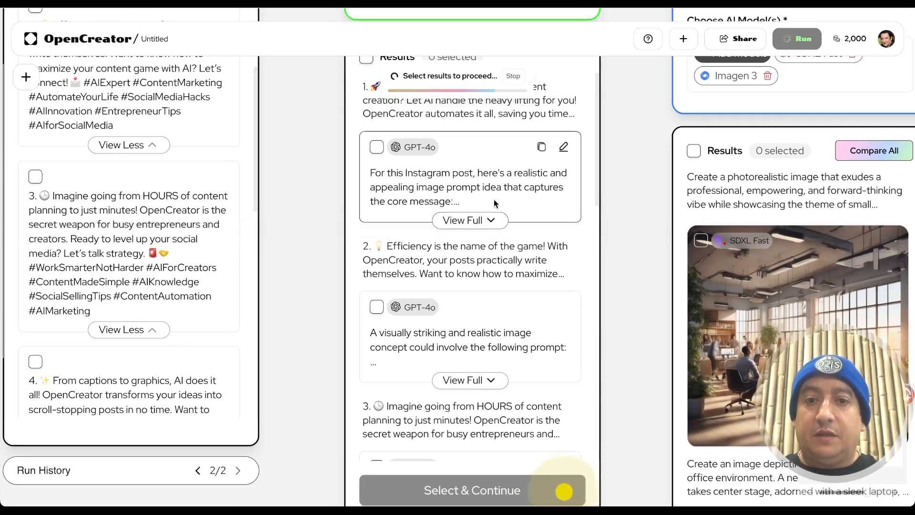
click(487, 220)
scroll(543, 252, down, 2)
scroll(544, 253, up, 1)
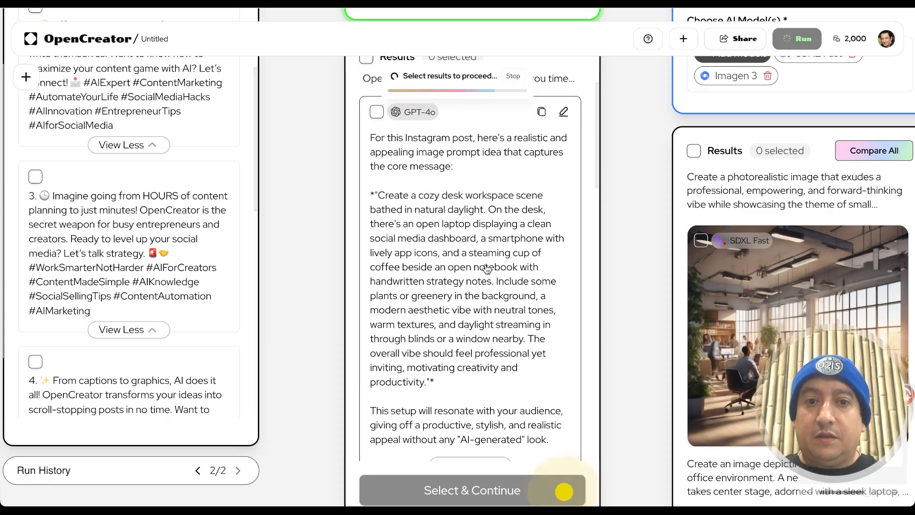
scroll(486, 268, down, 3)
scroll(485, 265, down, 4)
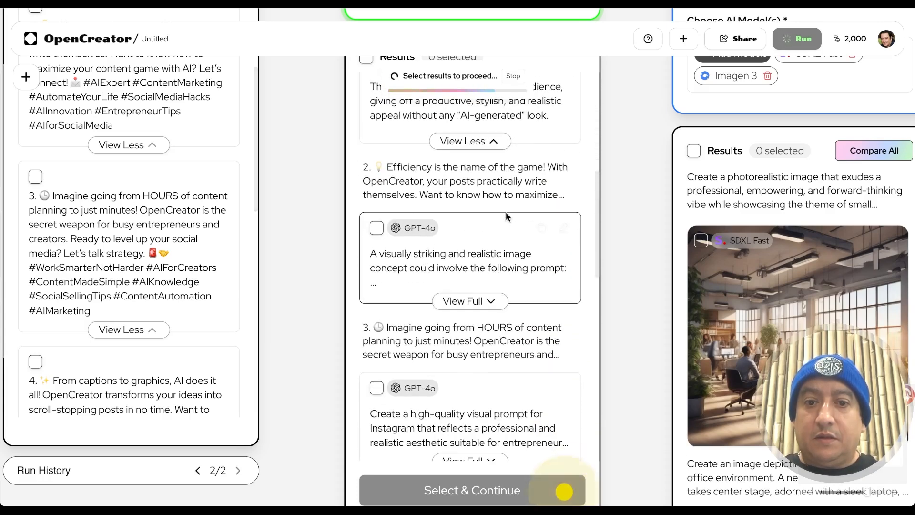
click(492, 301)
scroll(516, 273, down, 1)
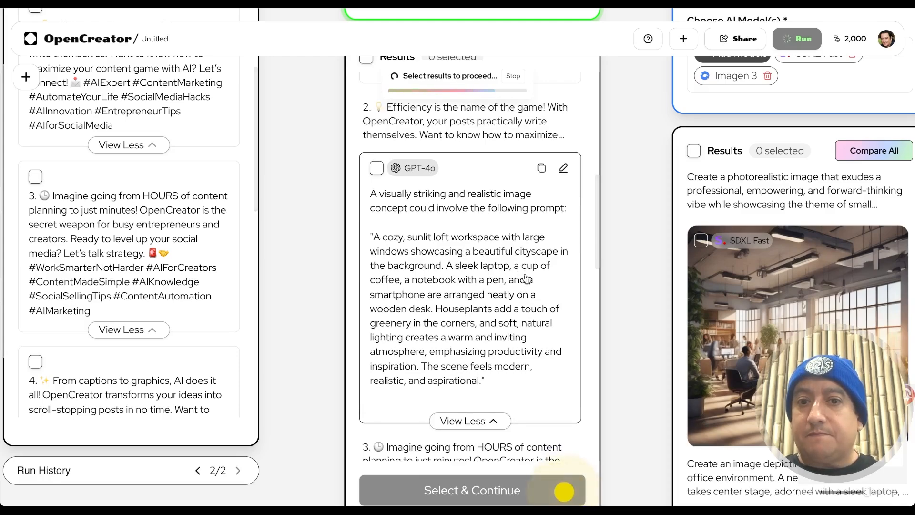
Append ". please just write the prompt, no explanation or verbosity." to the creative instruction of the image prompt Text Generator.
scroll(526, 274, up, 8)
scroll(645, 242, up, 2)
scroll(646, 241, up, 3)
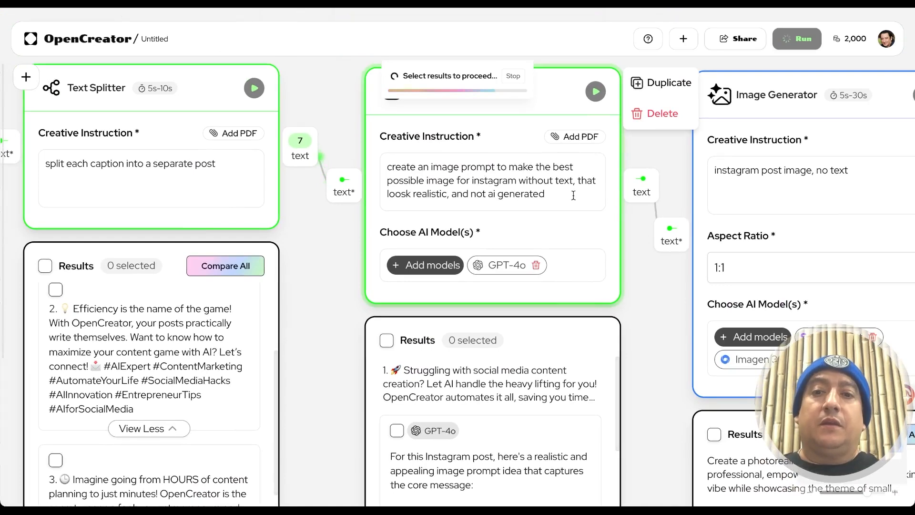
click(561, 194)
text(. please just write the prompt, no explanat)
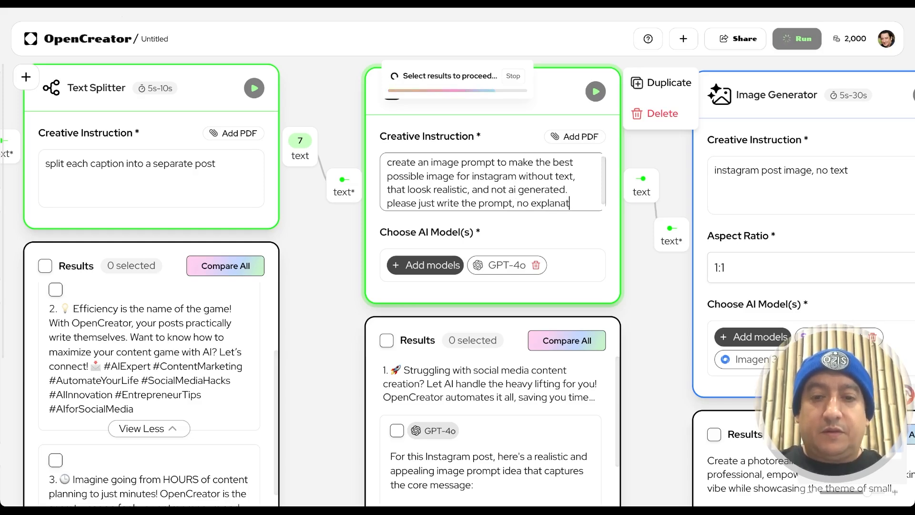
text(or)
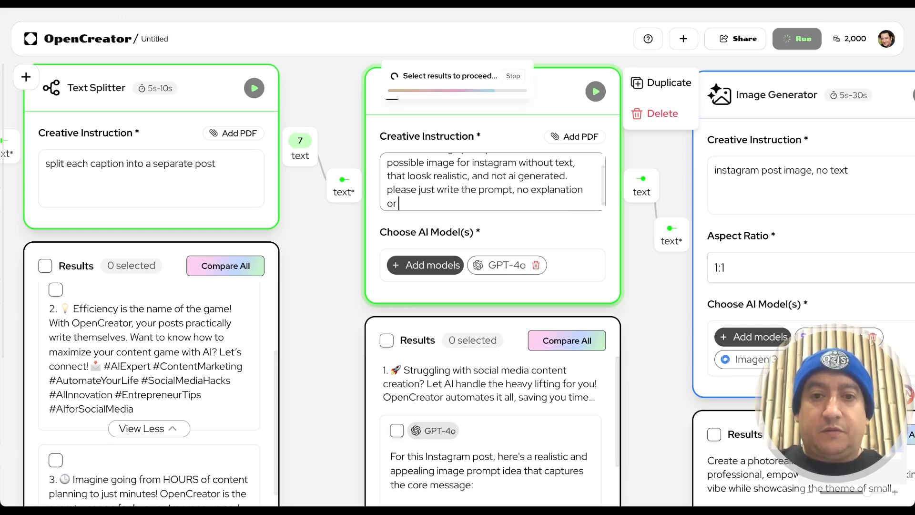
text( verbso)
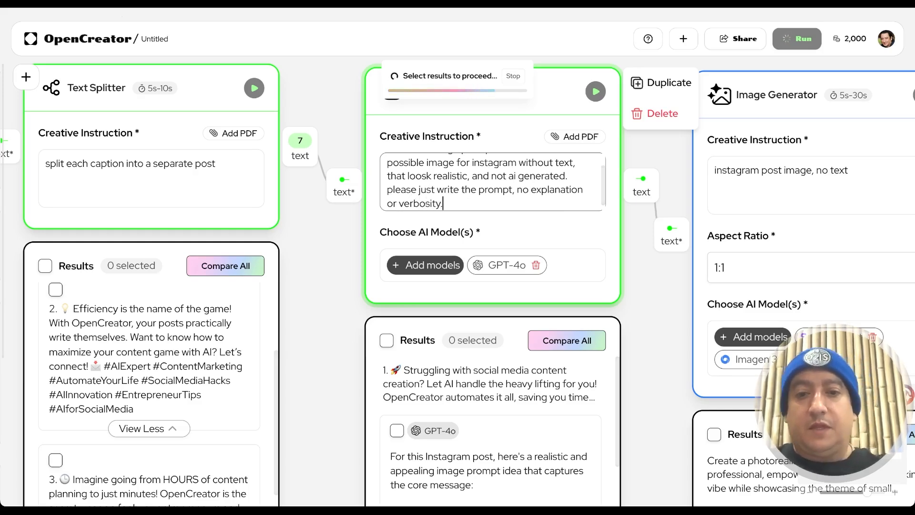
Select all seven image prompts in the Text Generator results.
scroll(527, 437, down, 3)
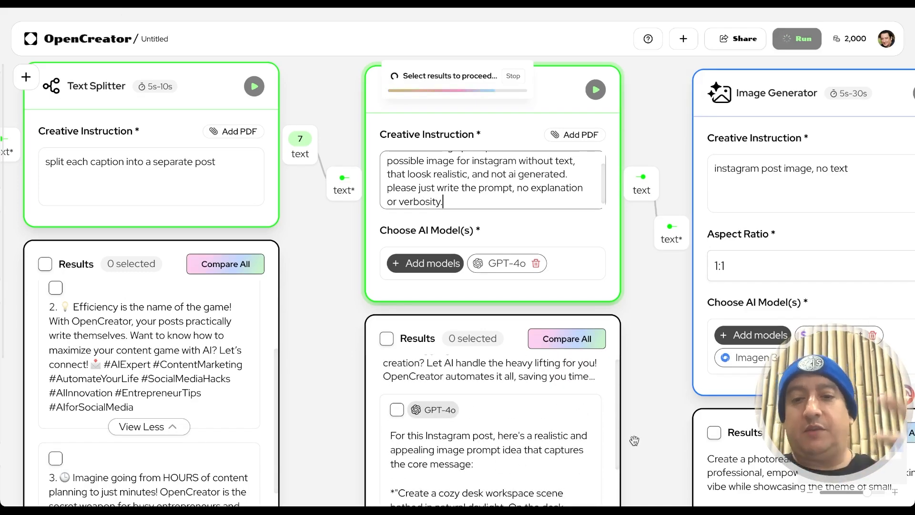
scroll(635, 441, down, 5)
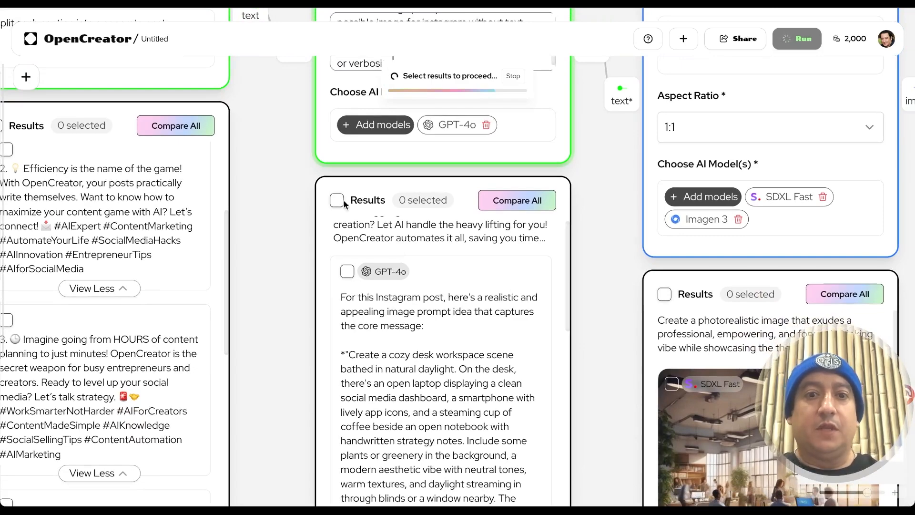
click(336, 200)
Look through the selected image prompts and the Image Generator results for a way to continue the run.
scroll(595, 264, up, 5)
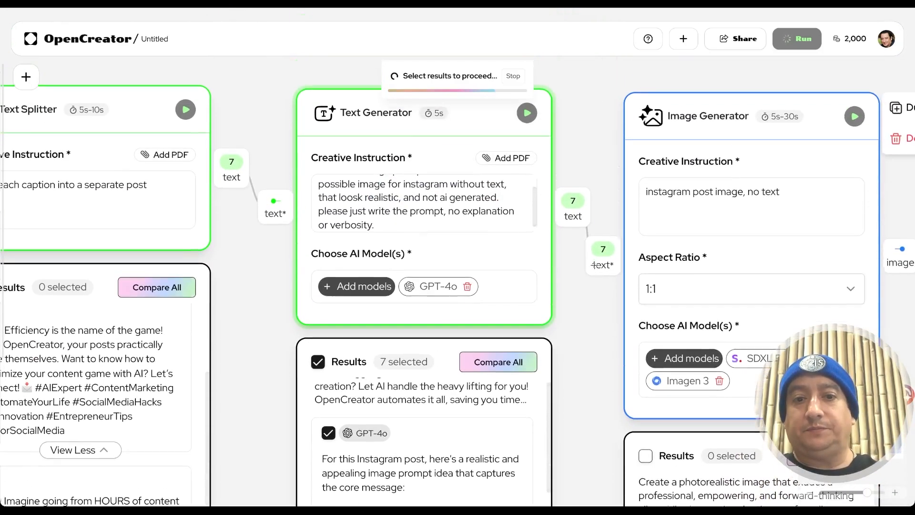
scroll(595, 197, right, 2)
scroll(595, 198, down, 1)
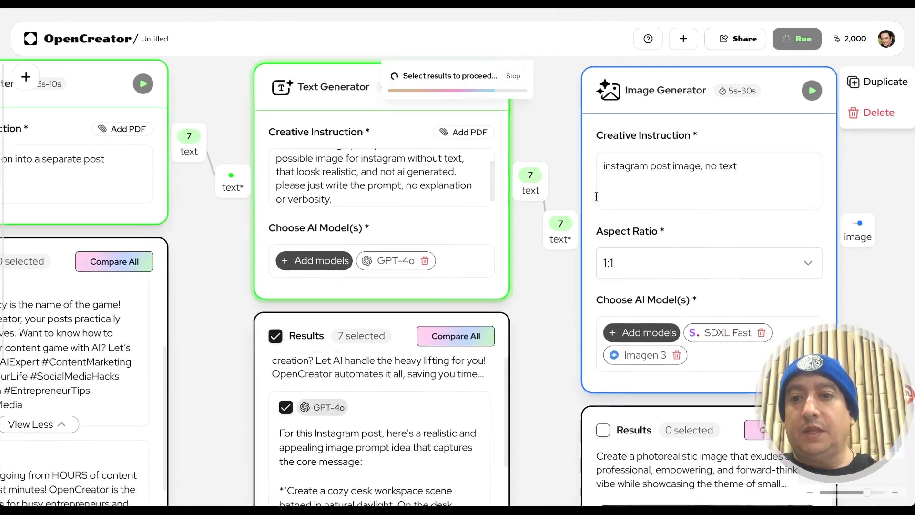
scroll(597, 197, right, 3)
scroll(474, 322, down, 9)
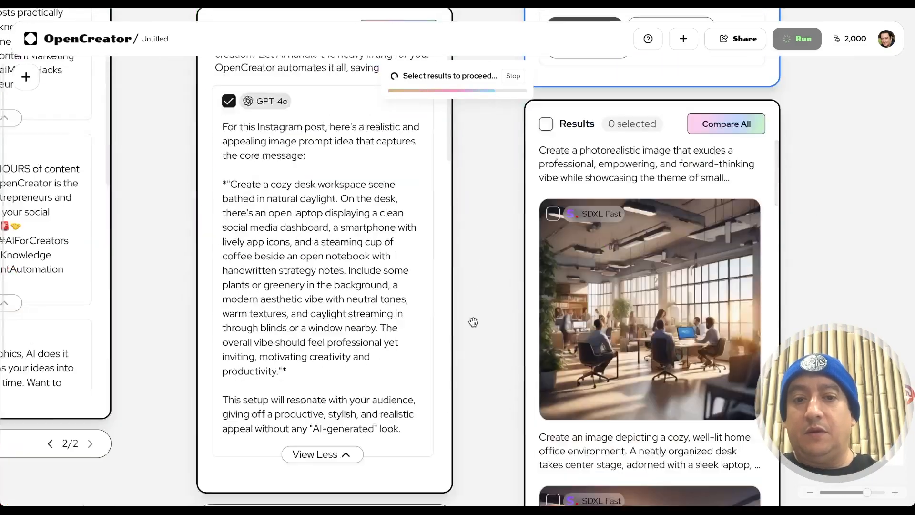
scroll(473, 322, down, 6)
scroll(500, 275, up, 8)
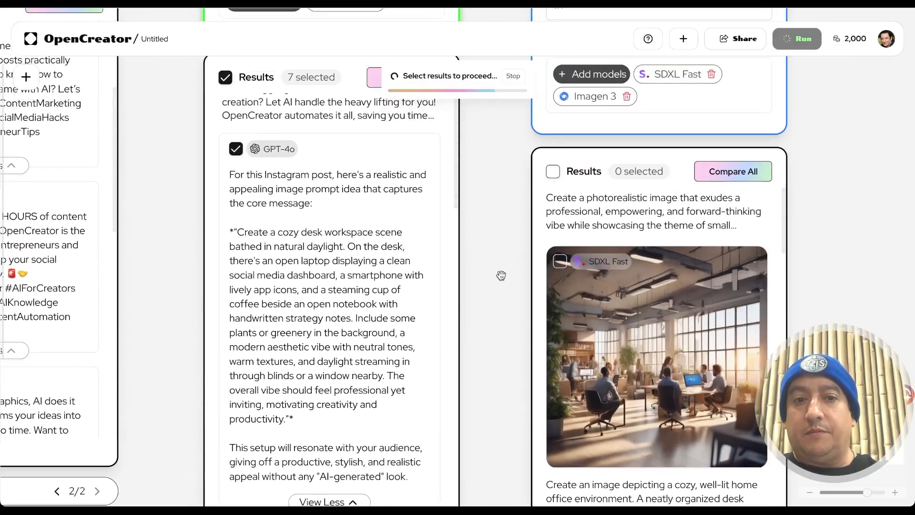
scroll(501, 275, up, 1)
scroll(502, 275, down, 5)
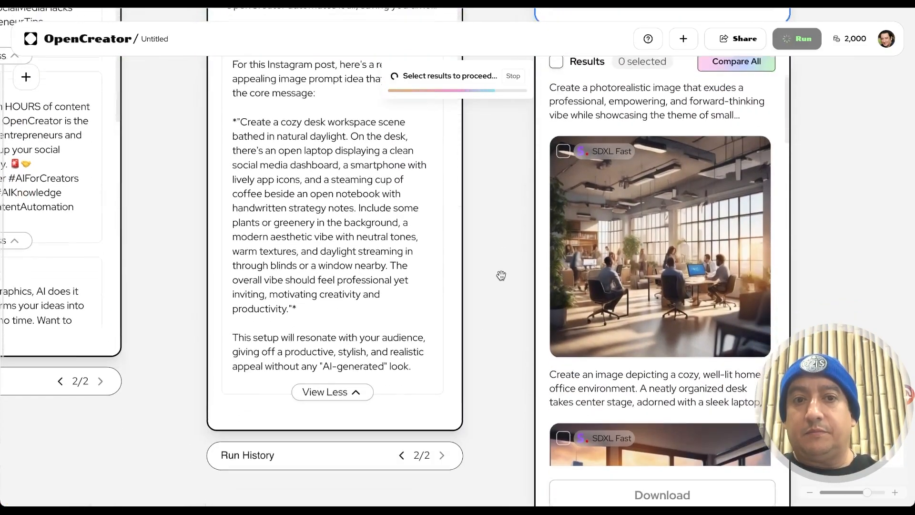
scroll(388, 300, down, 10)
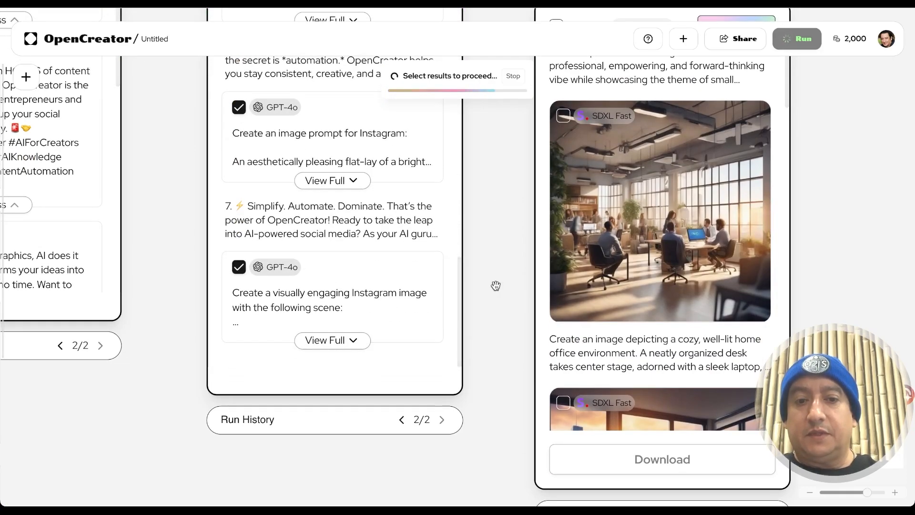
scroll(493, 286, up, 10)
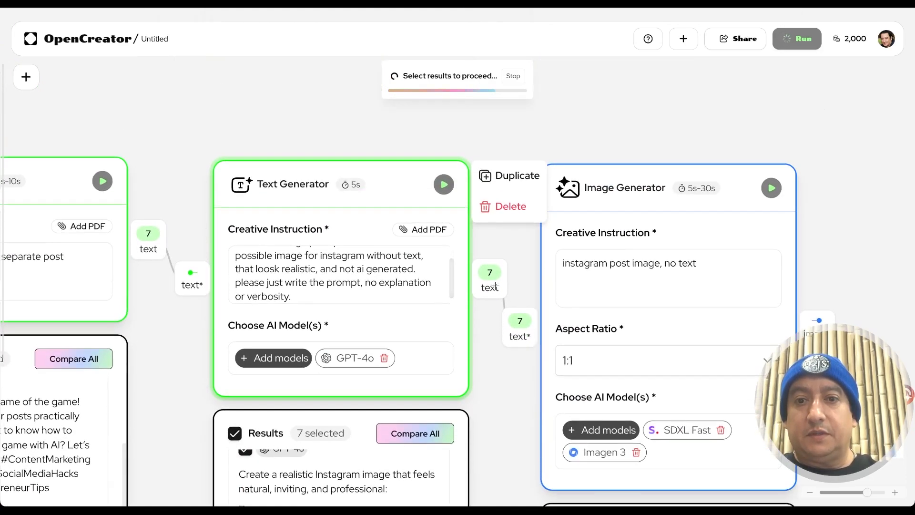
Review the Image Generator settings, the revised prompt instruction and the remaining selected prompts down to caption 7.
mouse_move(605, 217)
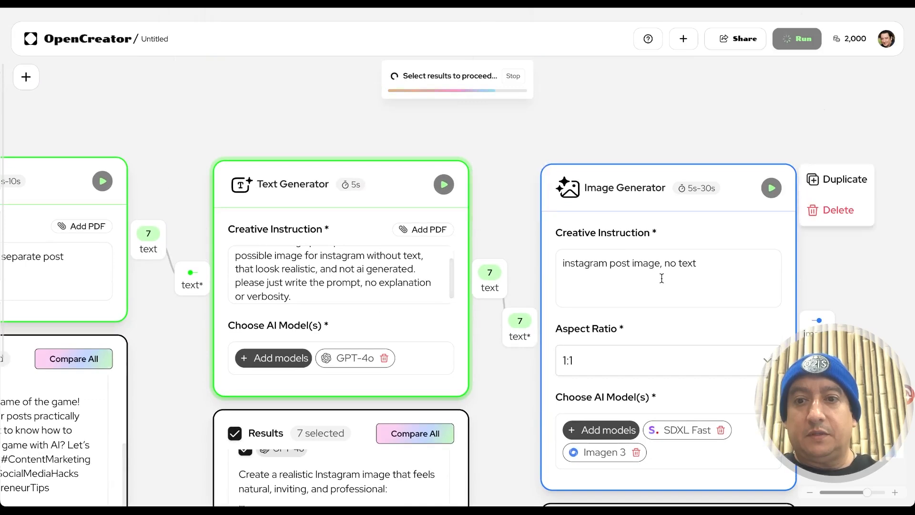
scroll(473, 391, down, 1)
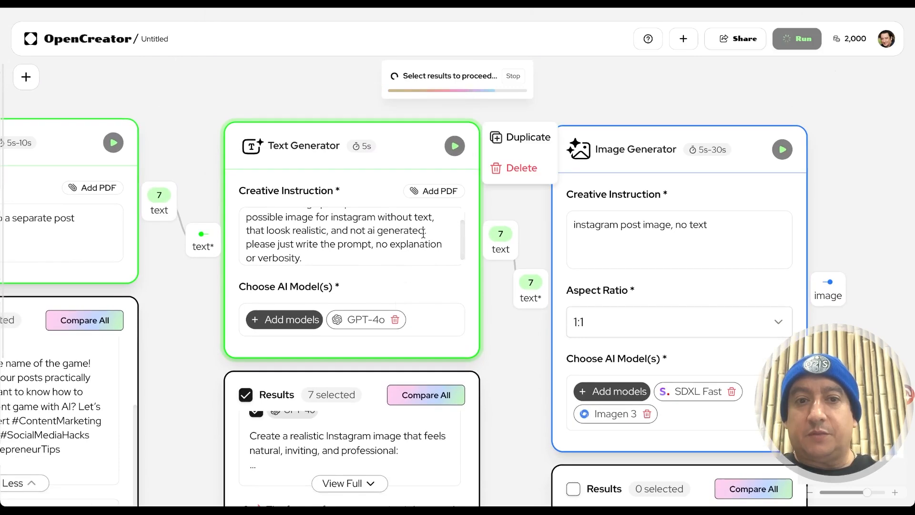
scroll(403, 286, down, 3)
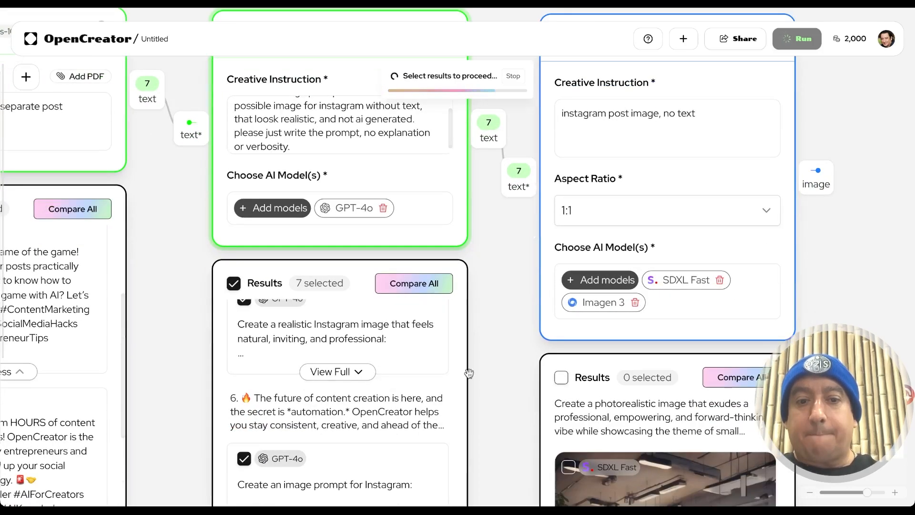
scroll(481, 378, down, 1)
scroll(508, 378, up, 3)
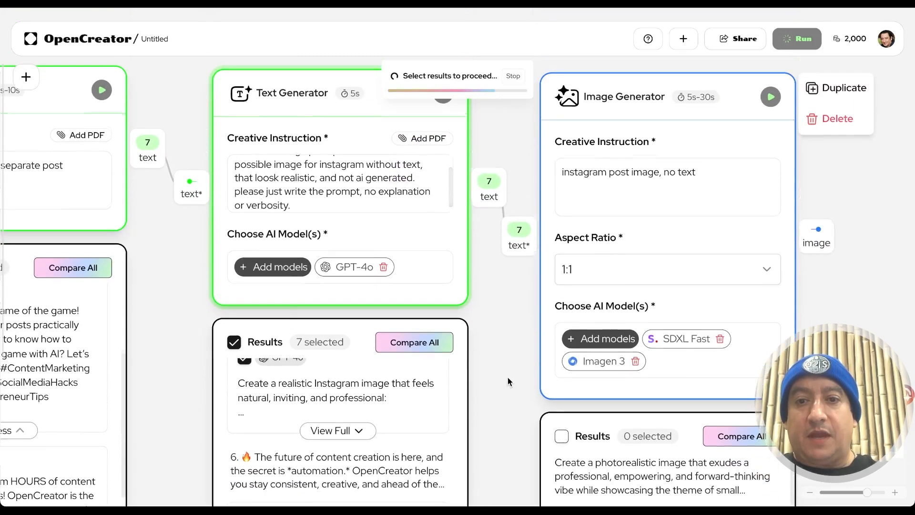
scroll(507, 378, down, 8)
scroll(508, 378, down, 4)
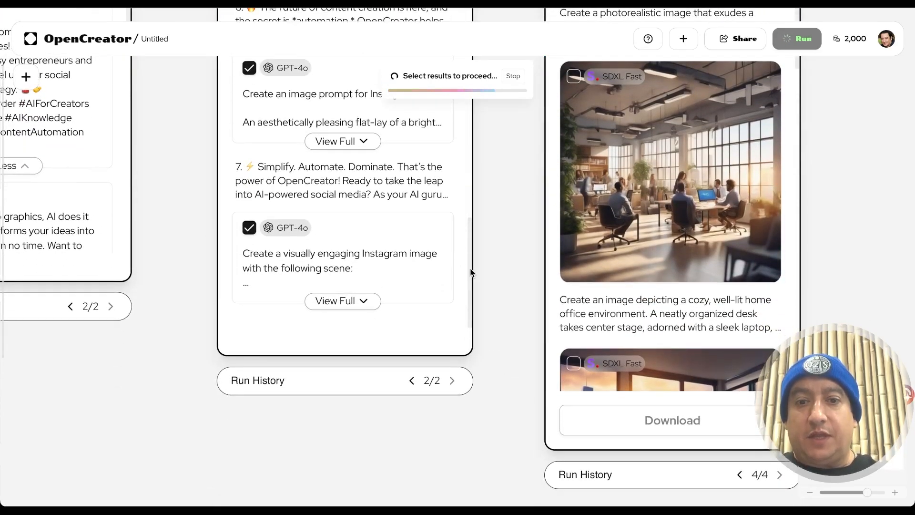
scroll(463, 189, up, 5)
drag(471, 195, 476, 66)
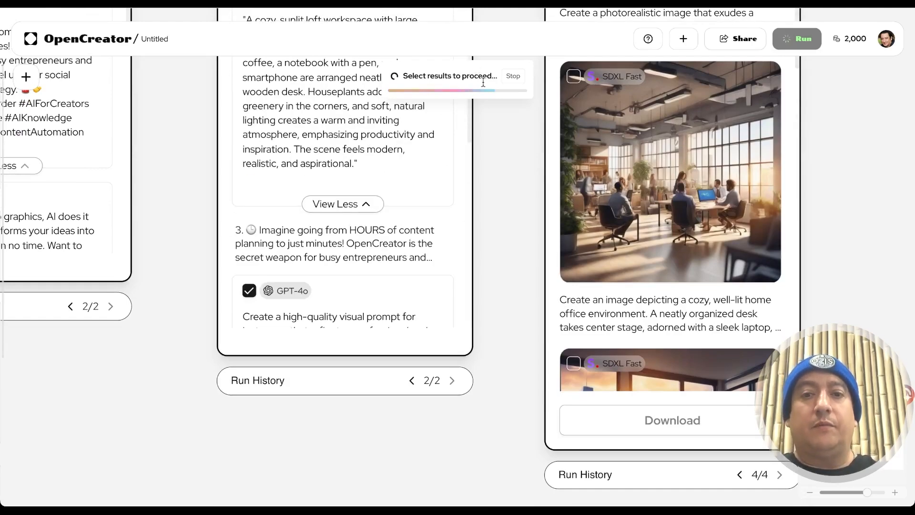
scroll(512, 217, up, 10)
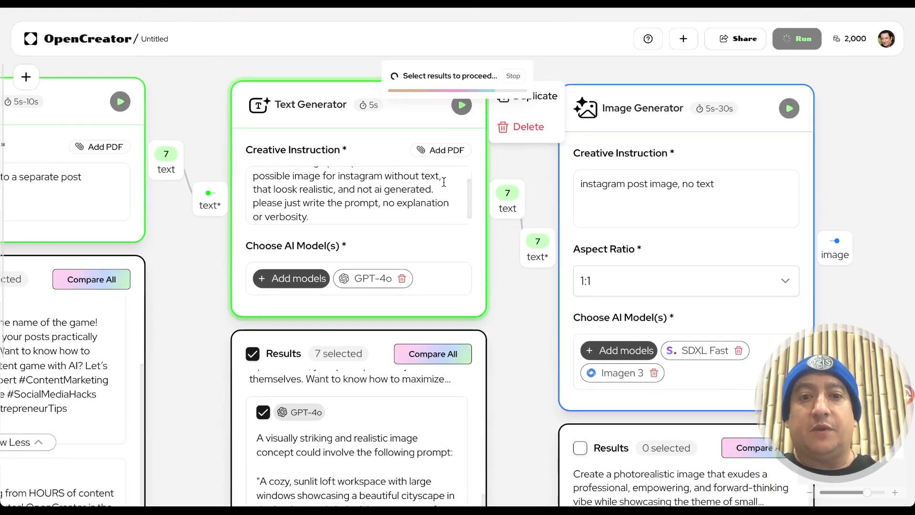
scroll(444, 183, up, 1)
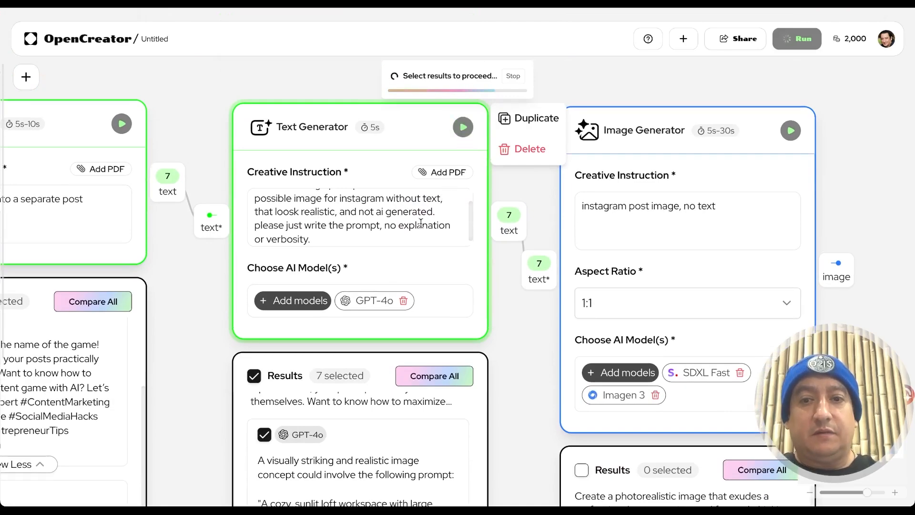
scroll(422, 224, down, 6)
scroll(421, 223, left, 1)
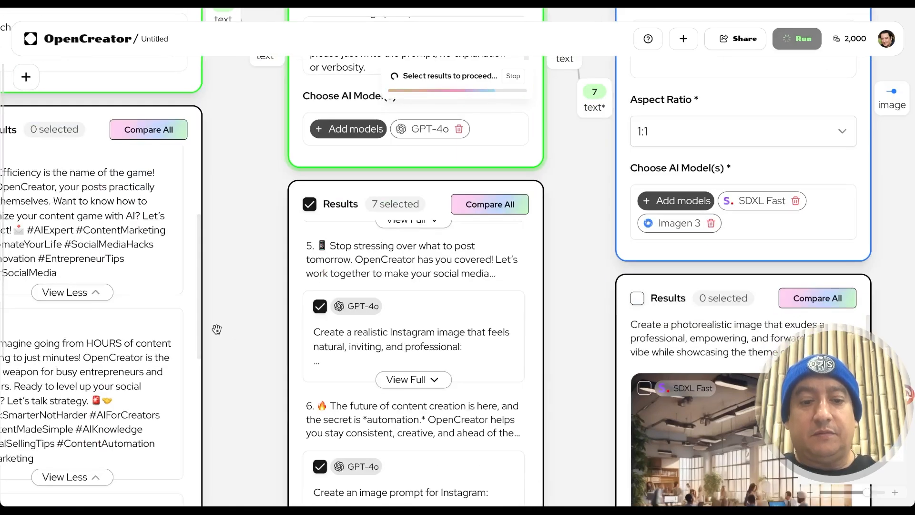
scroll(217, 329, down, 4)
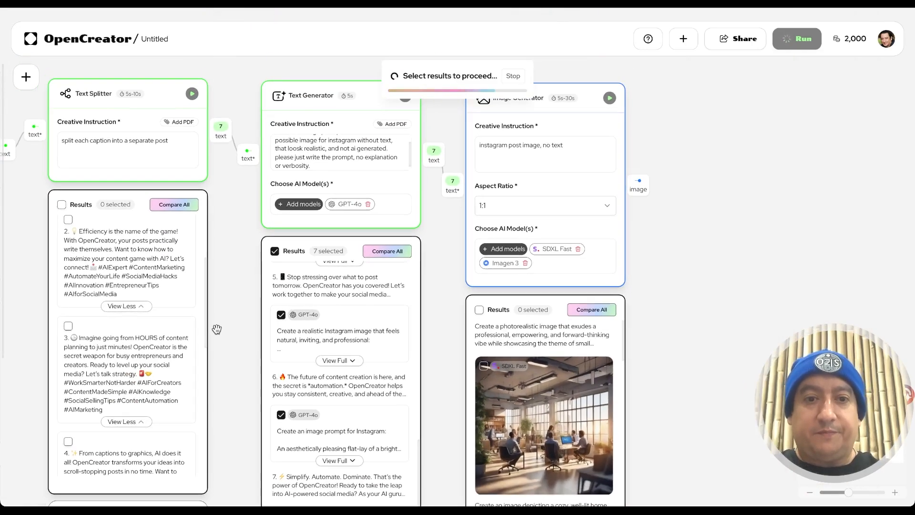
Clear the selection of all image prompts in the Text Generator results and select all of them again.
drag(228, 397, 295, 203)
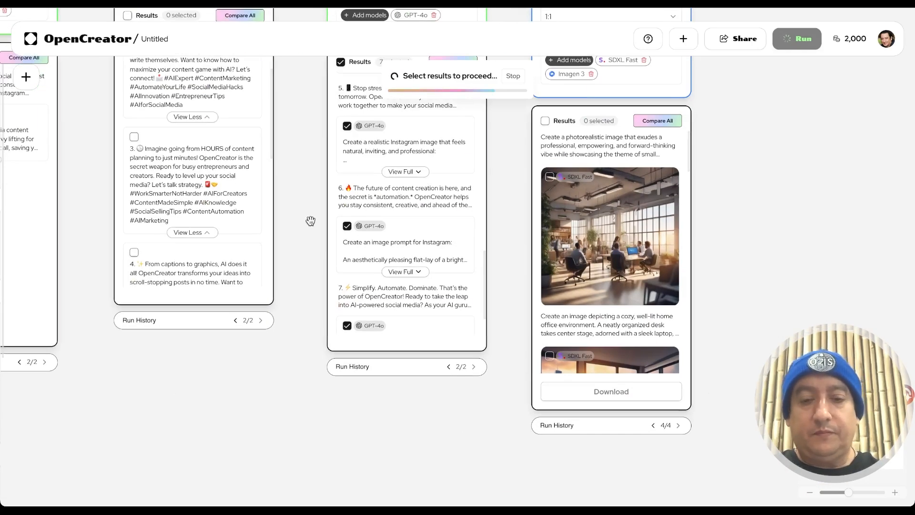
drag(521, 280, 518, 448)
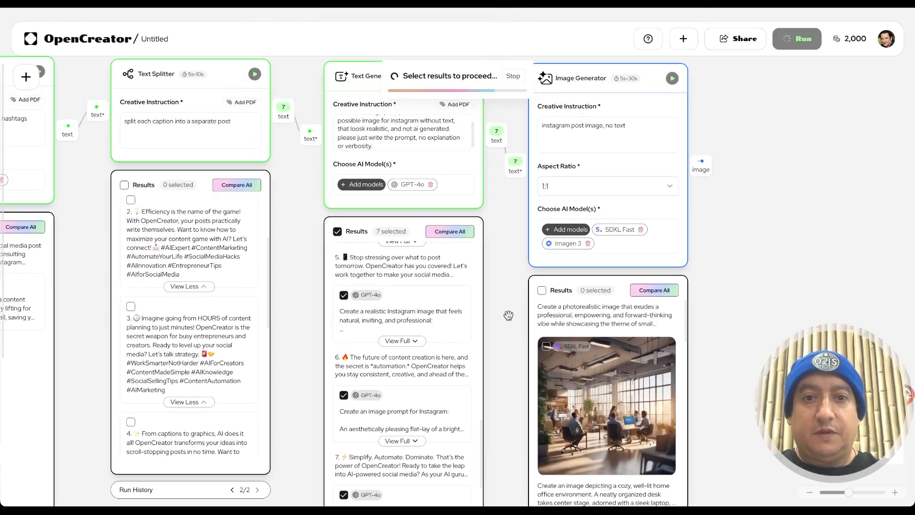
drag(292, 296, 288, 213)
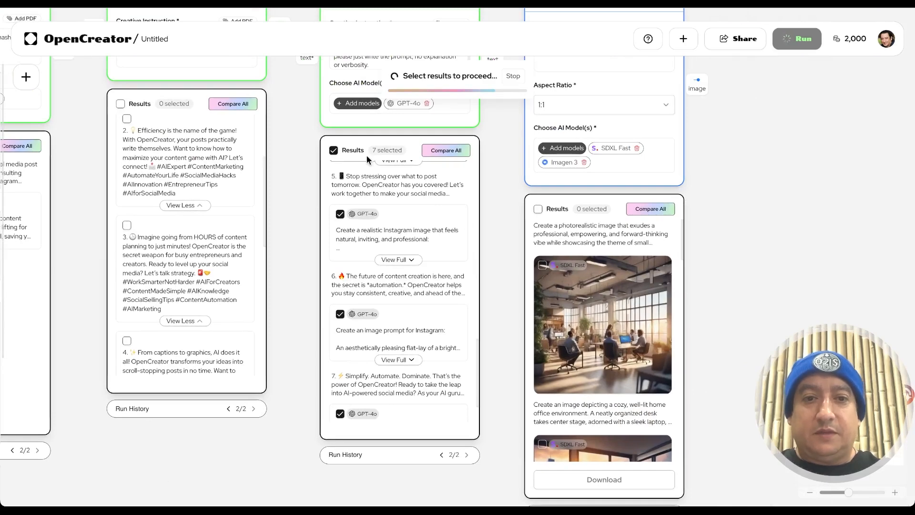
click(334, 151)
click(334, 151)
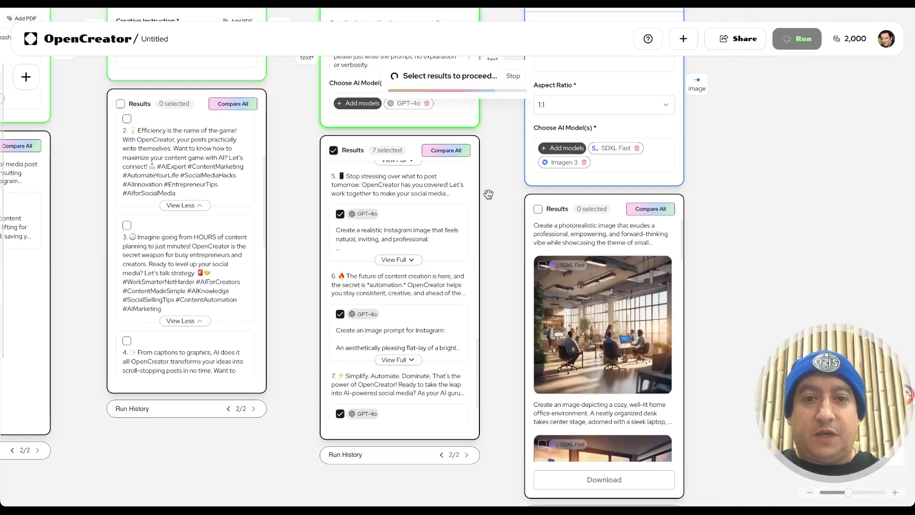
Try to run the Image Generator with the seven selected image prompts.
drag(496, 246, 466, 362)
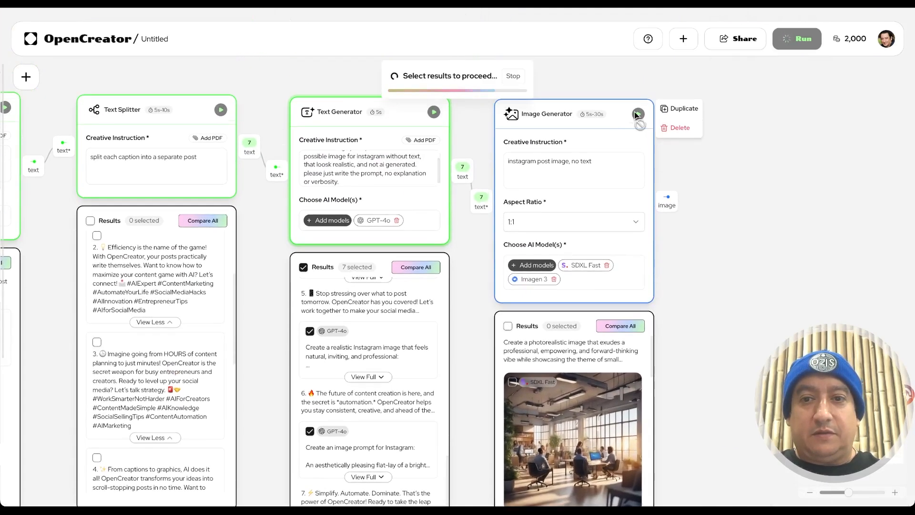
click(611, 162)
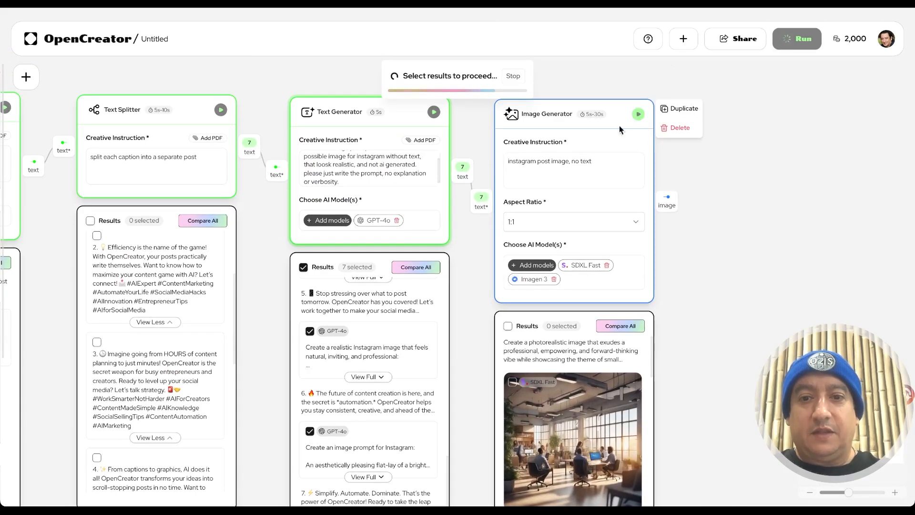
scroll(463, 313, down, 1)
scroll(463, 314, left, 1)
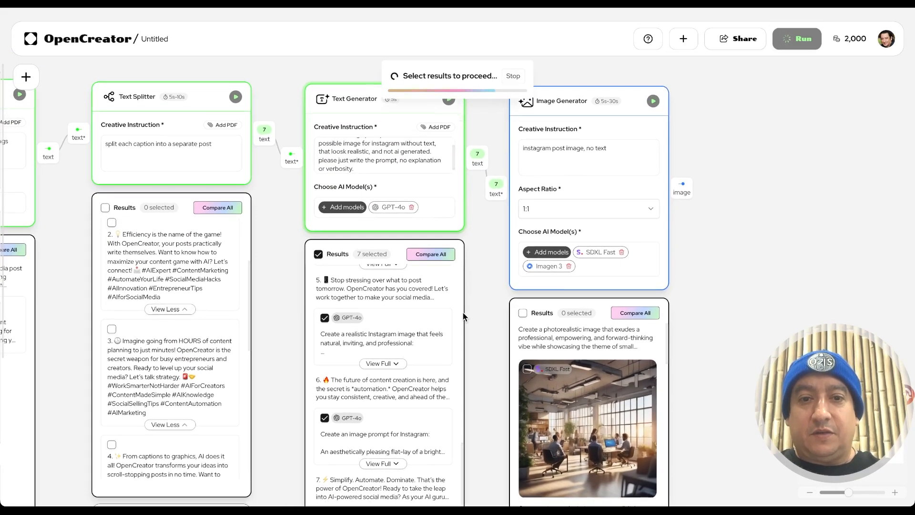
Review the selected prompts and the Image Generator results, and stop the workflow run that is waiting for a selection.
scroll(463, 317, down, 1)
scroll(488, 277, down, 5)
scroll(487, 276, left, 1)
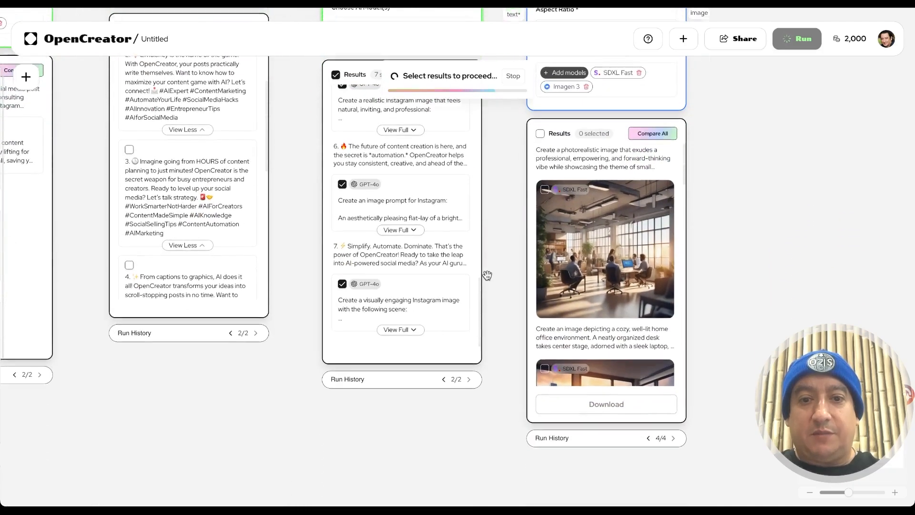
scroll(488, 276, down, 1)
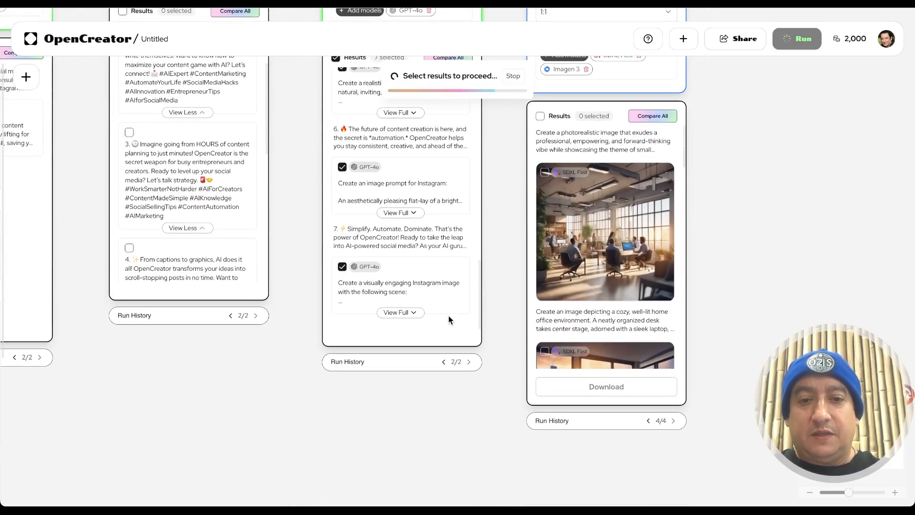
scroll(497, 284, up, 5)
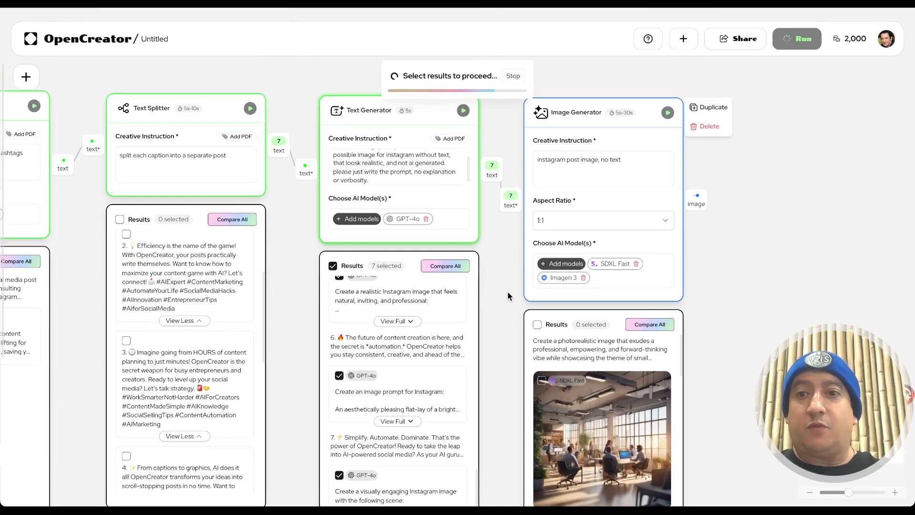
scroll(508, 292, up, 3)
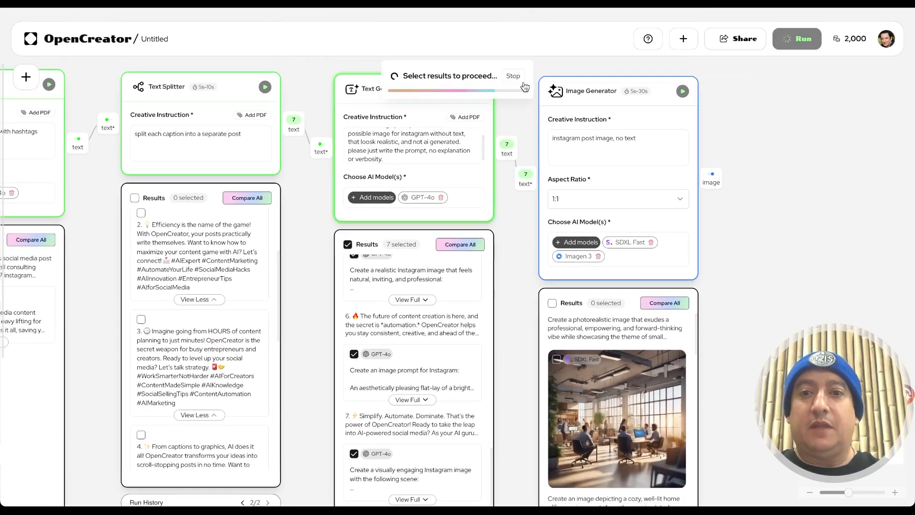
click(513, 78)
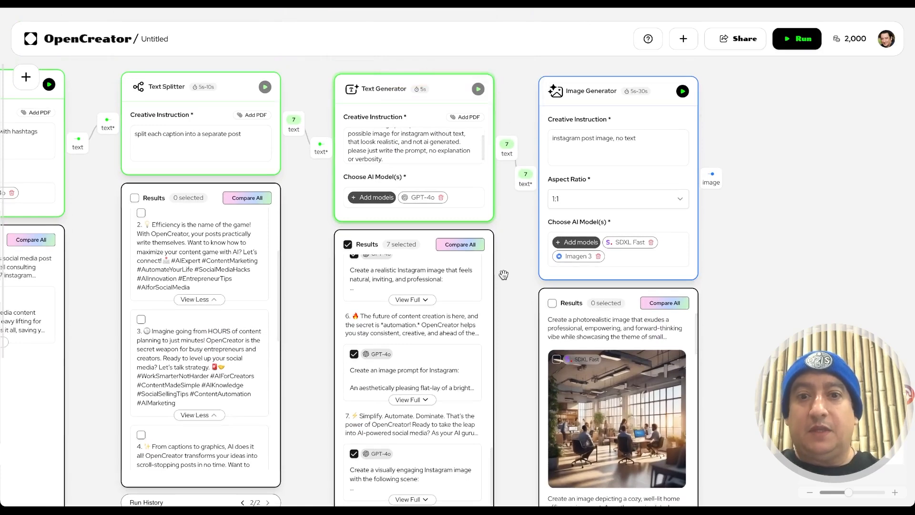
Run the Image Generator with SDXL Fast and Imagen 3 on the seven selected image prompts.
scroll(504, 285, down, 1)
mouse_move(691, 67)
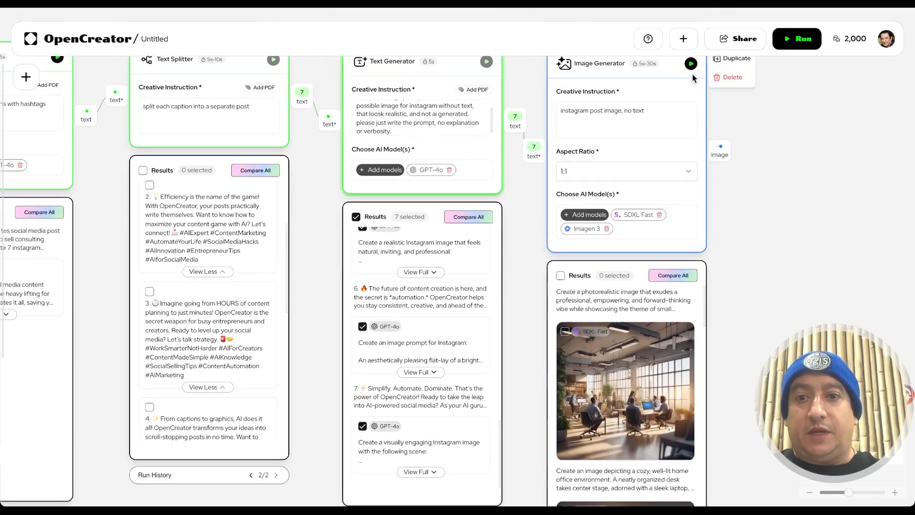
scroll(524, 321, down, 2)
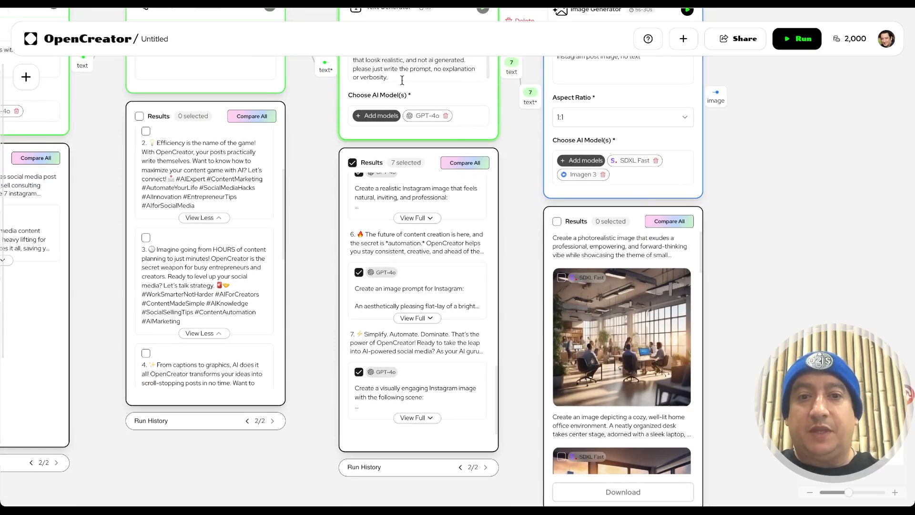
scroll(528, 192, up, 3)
mouse_move(685, 107)
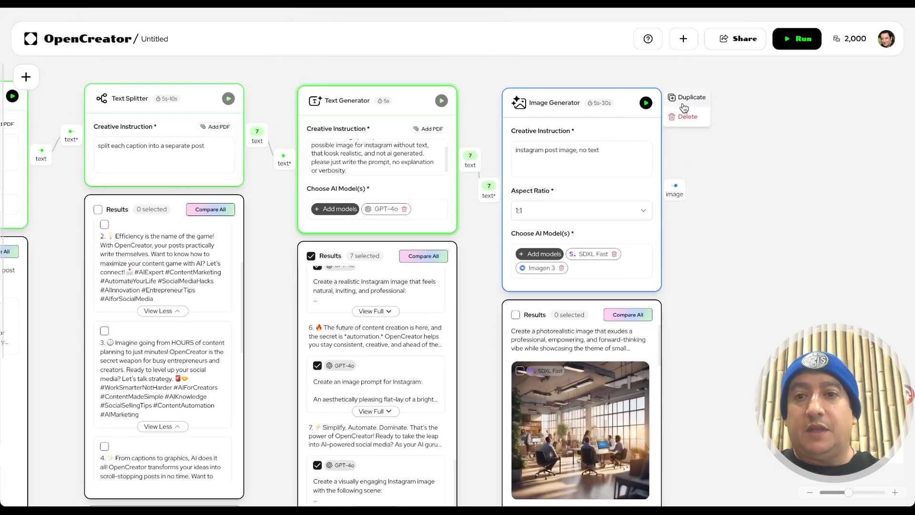
click(647, 103)
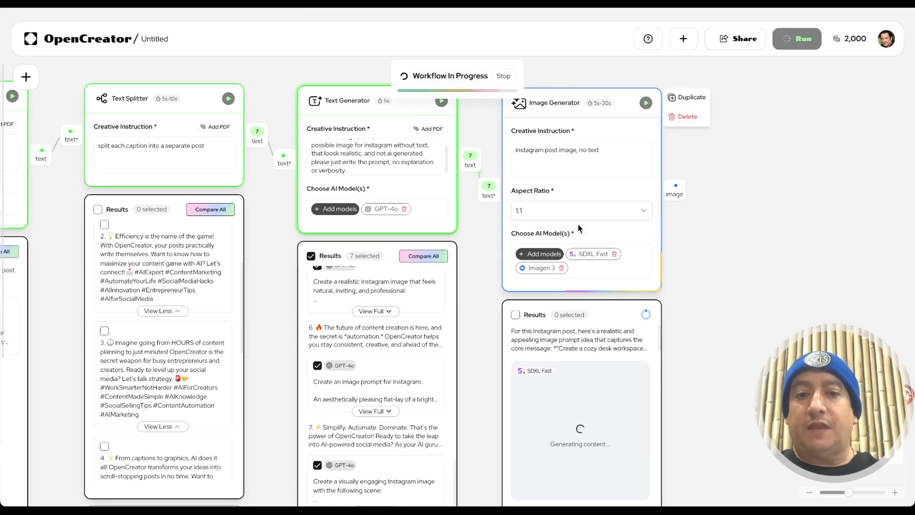
scroll(789, 252, down, 1)
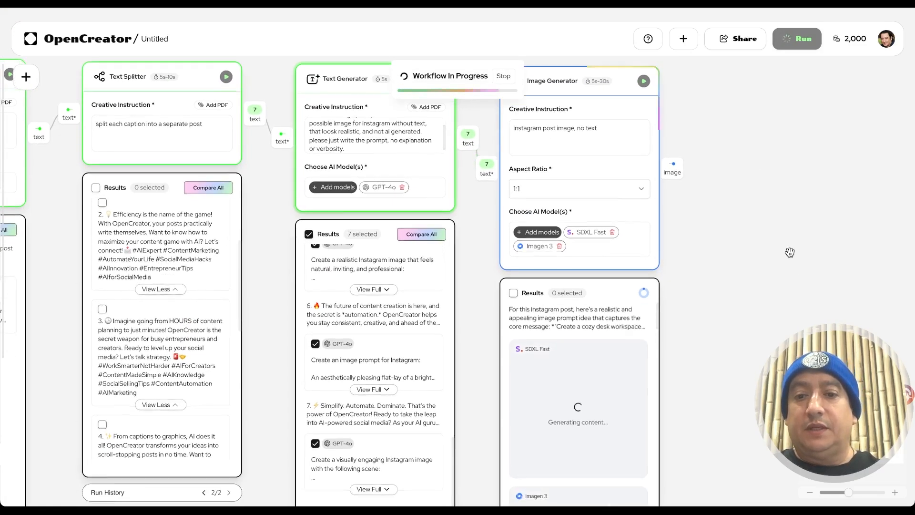
scroll(791, 252, down, 3)
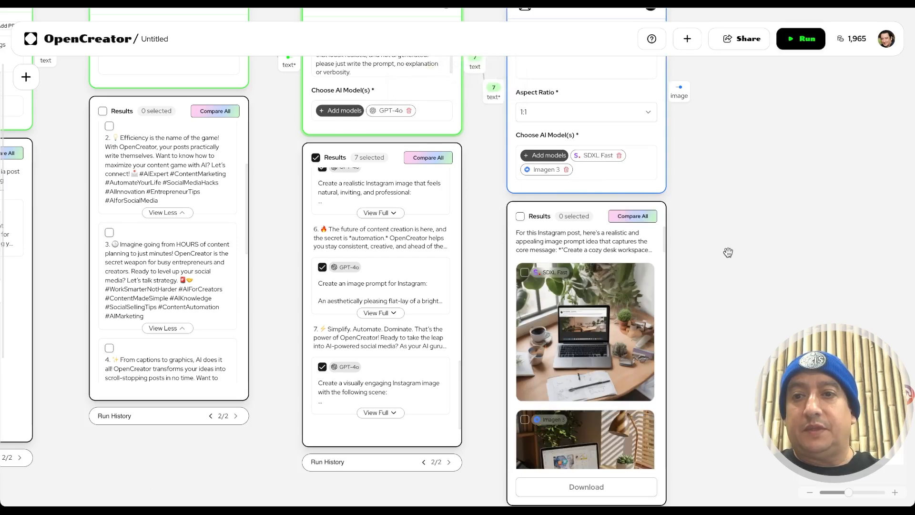
Open the account menu and check the remaining credits.
scroll(812, 149, up, 5)
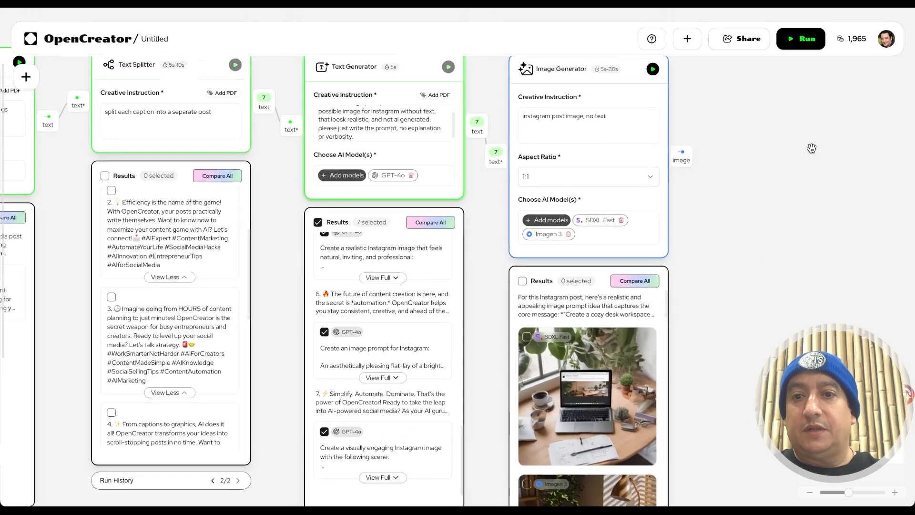
click(885, 46)
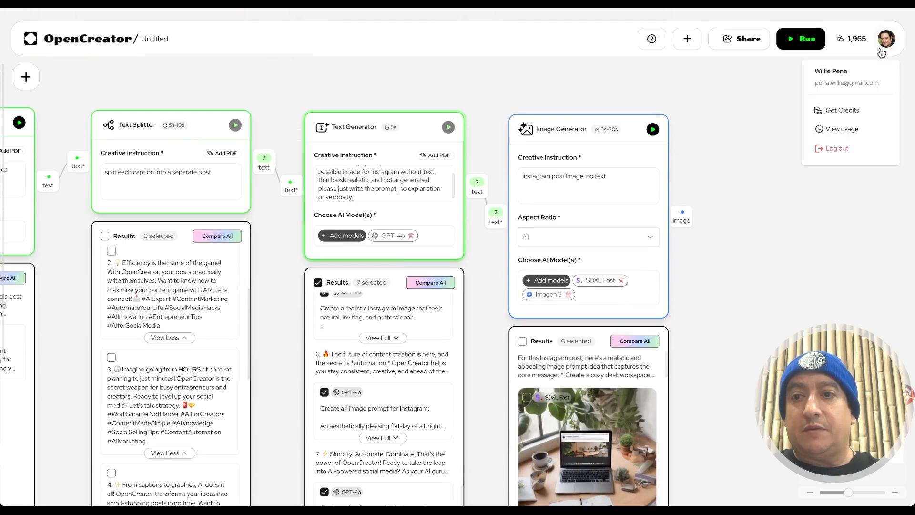
Examine the first generated desk workspace image from SDXL Fast in the Image Generator results at close range.
scroll(777, 319, down, 5)
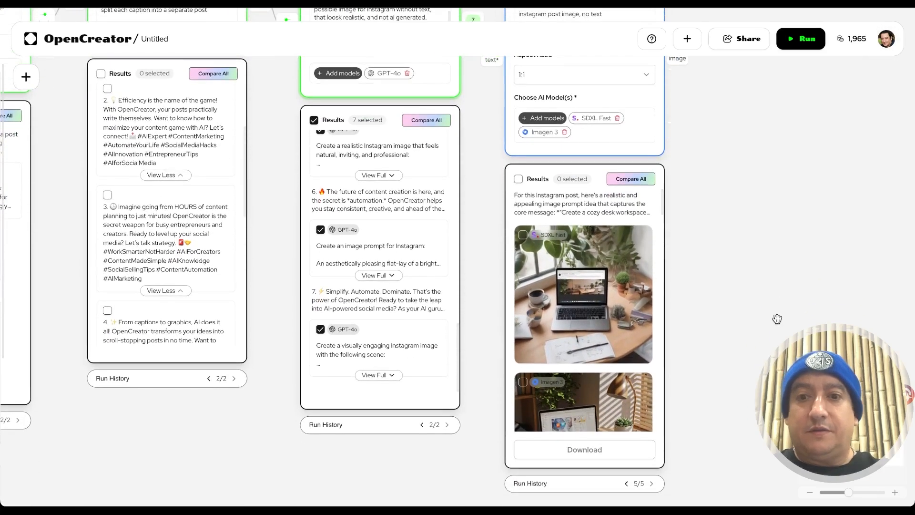
scroll(656, 256, down, 1)
scroll(656, 256, right, 1)
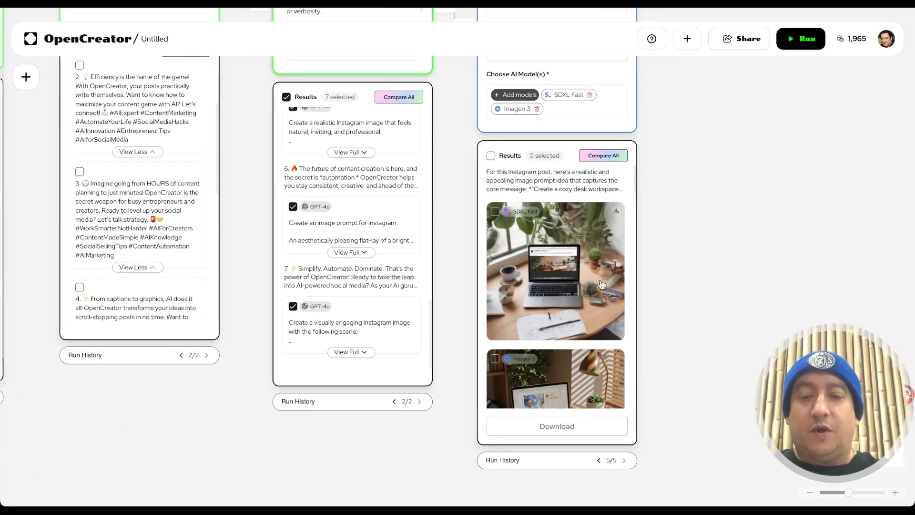
scroll(603, 310, up, 1)
scroll(603, 310, right, 1)
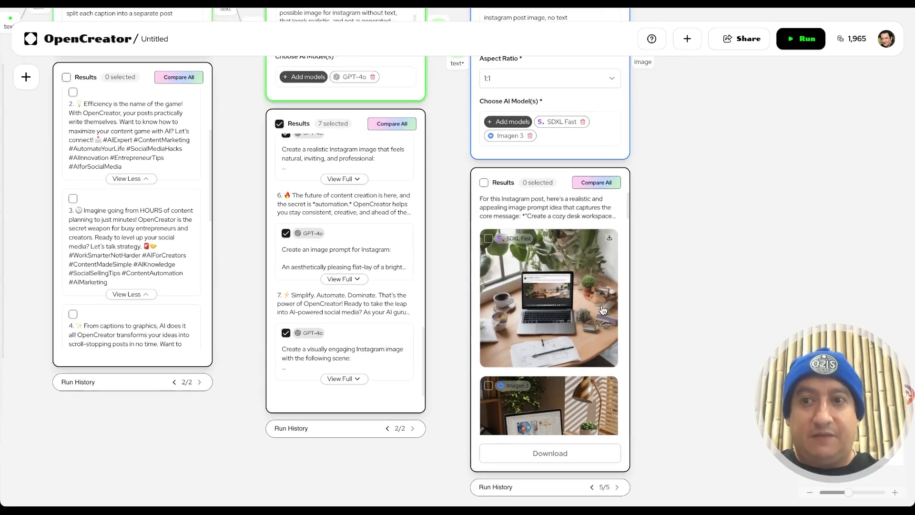
scroll(603, 310, up, 1)
scroll(602, 310, down, 1)
scroll(602, 309, down, 2)
scroll(602, 310, up, 3)
scroll(602, 309, up, 4)
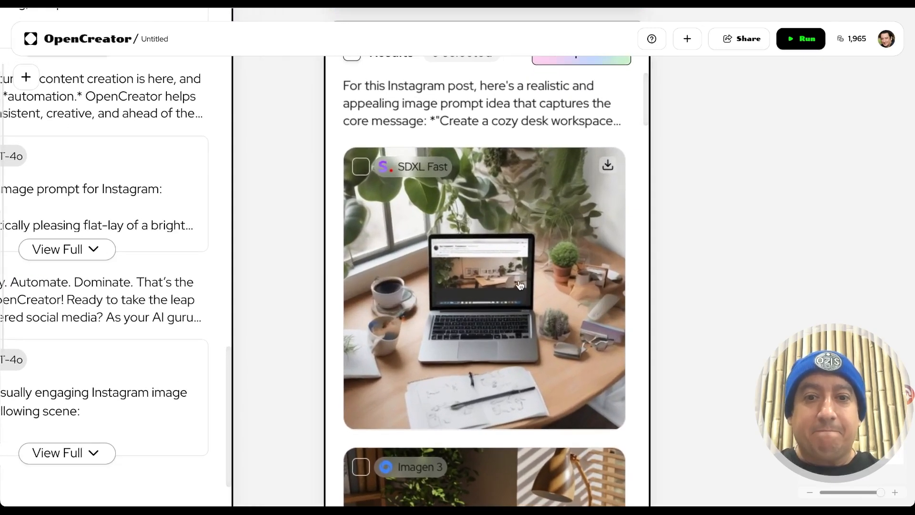
scroll(520, 285, down, 3)
scroll(520, 285, right, 1)
scroll(519, 286, down, 2)
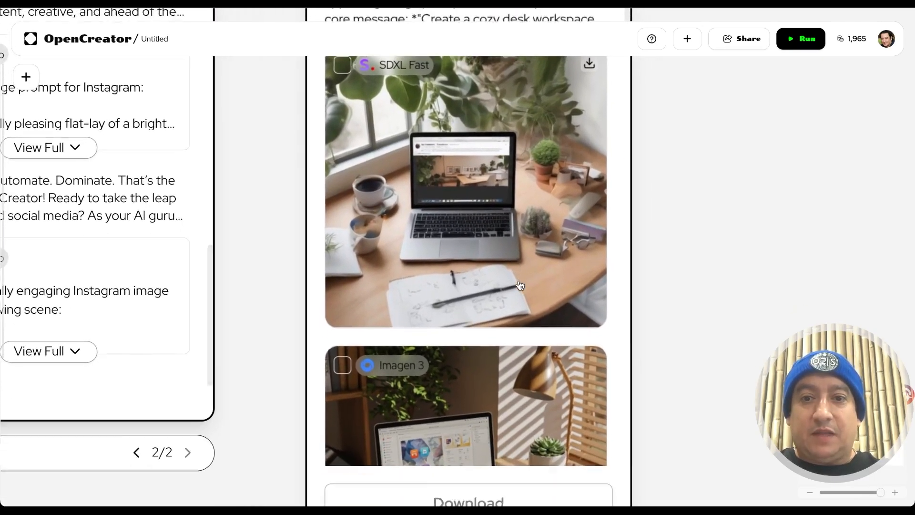
Open the generated images in the gallery view and compare the SDXL Fast and Imagen 3 results one after another.
click(514, 230)
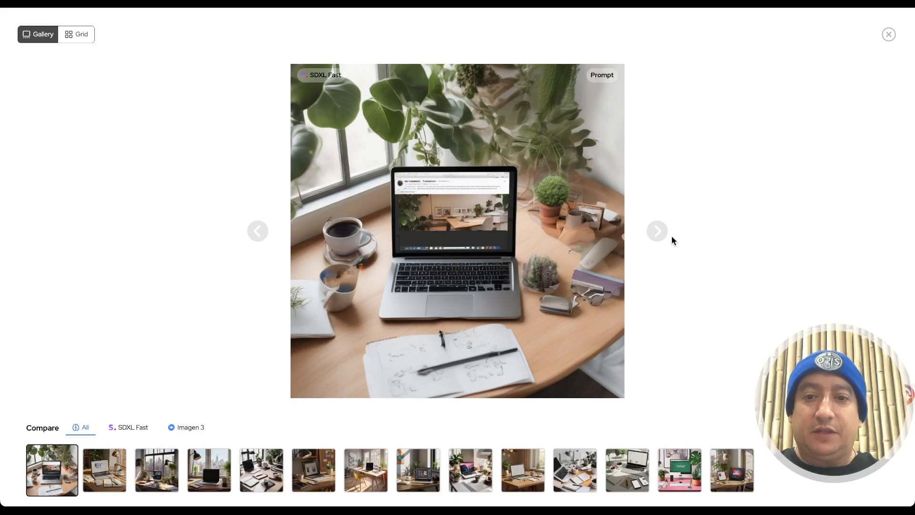
click(657, 231)
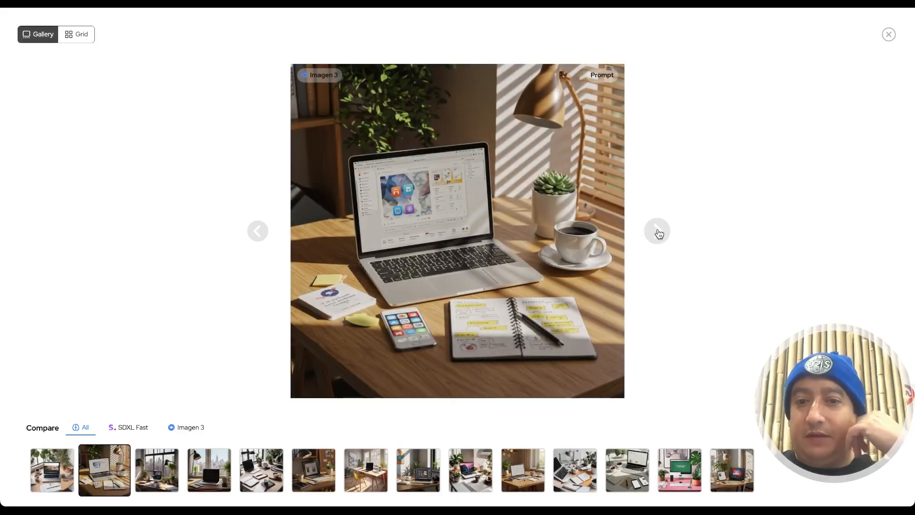
click(658, 232)
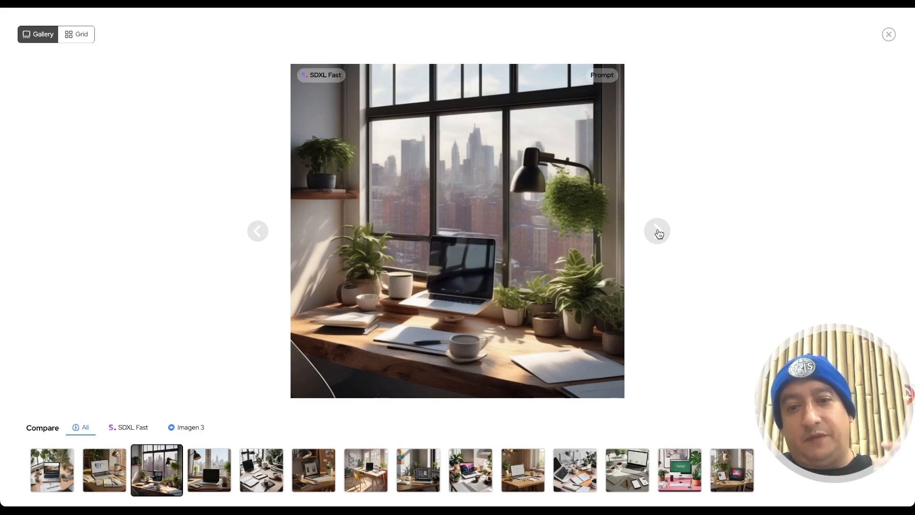
click(657, 233)
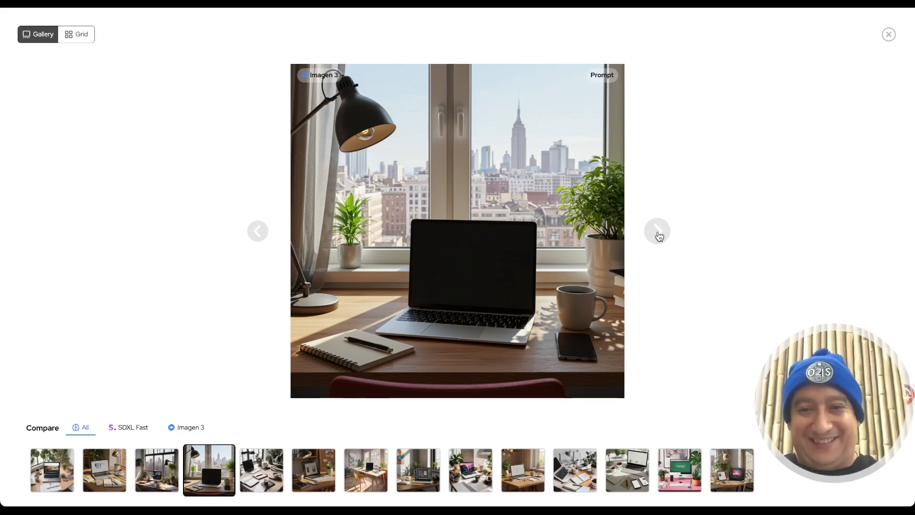
click(658, 234)
click(659, 233)
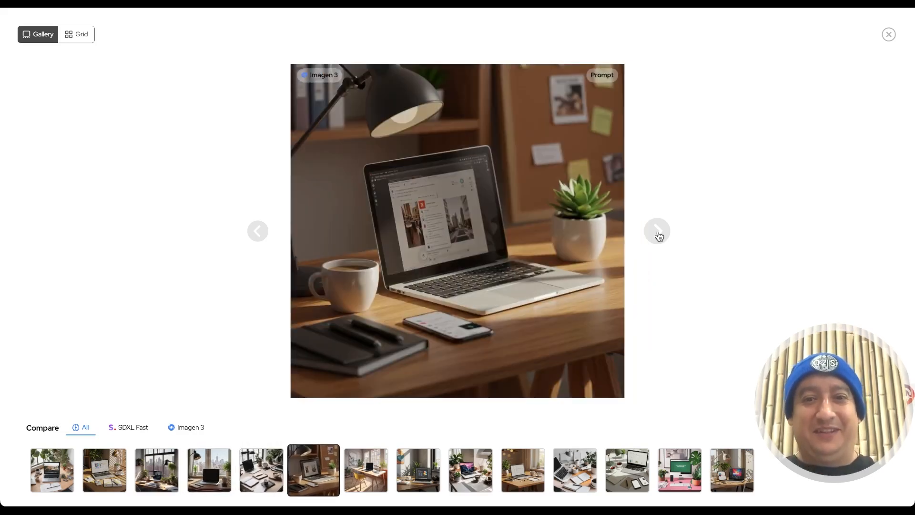
click(658, 233)
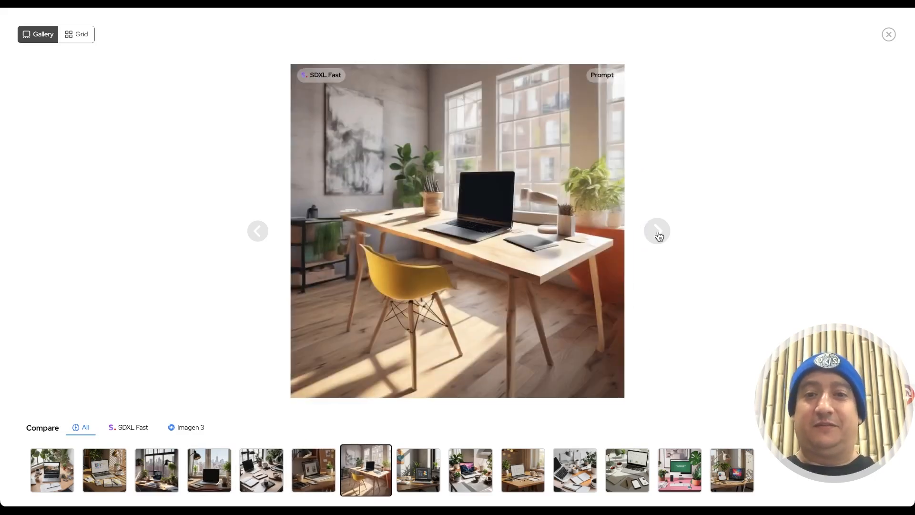
click(658, 233)
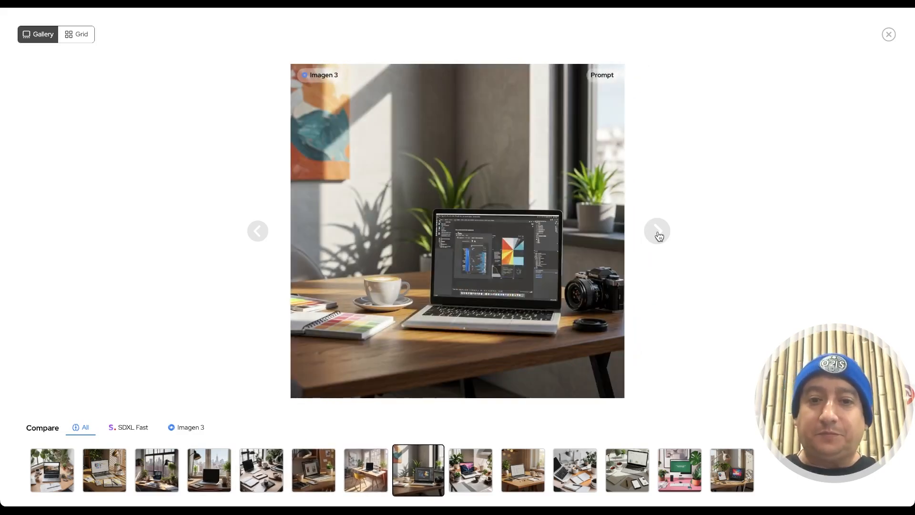
click(658, 234)
click(659, 233)
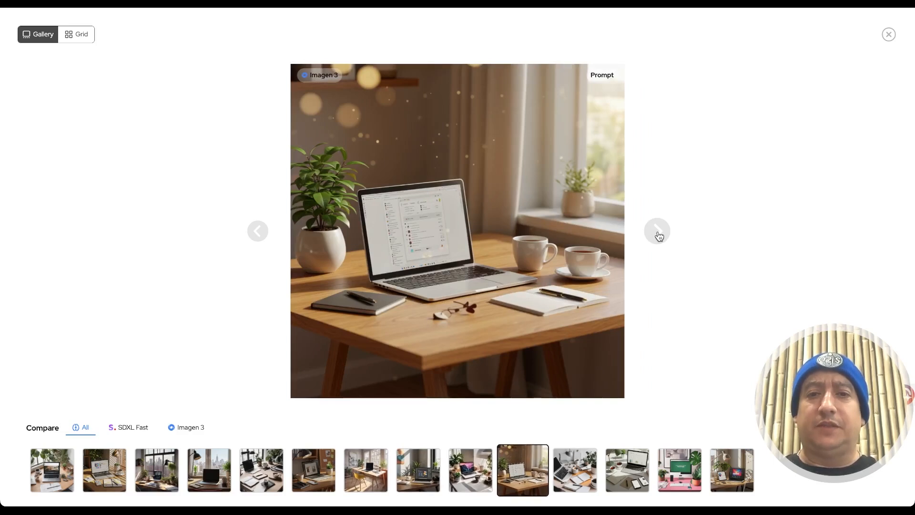
click(658, 233)
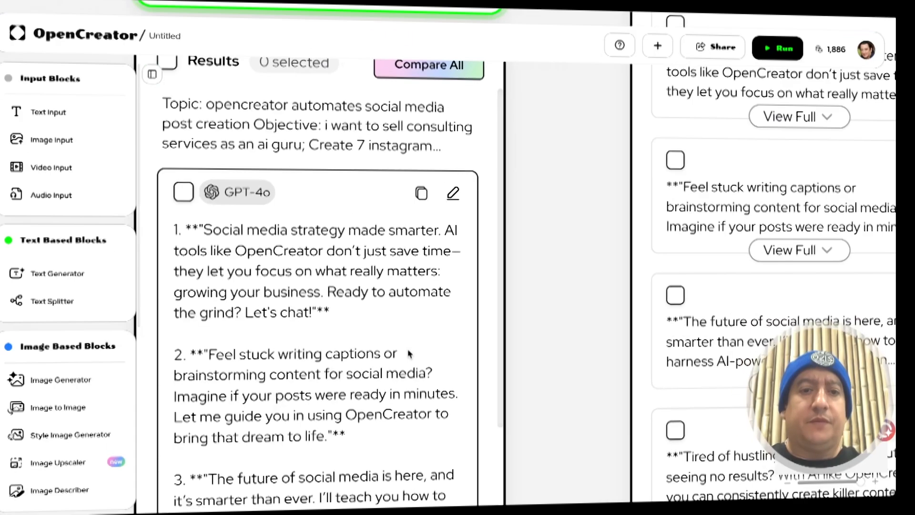
Read through the Instagram captions without hashtags in the first Text Generator's results.
scroll(409, 352, down, 10)
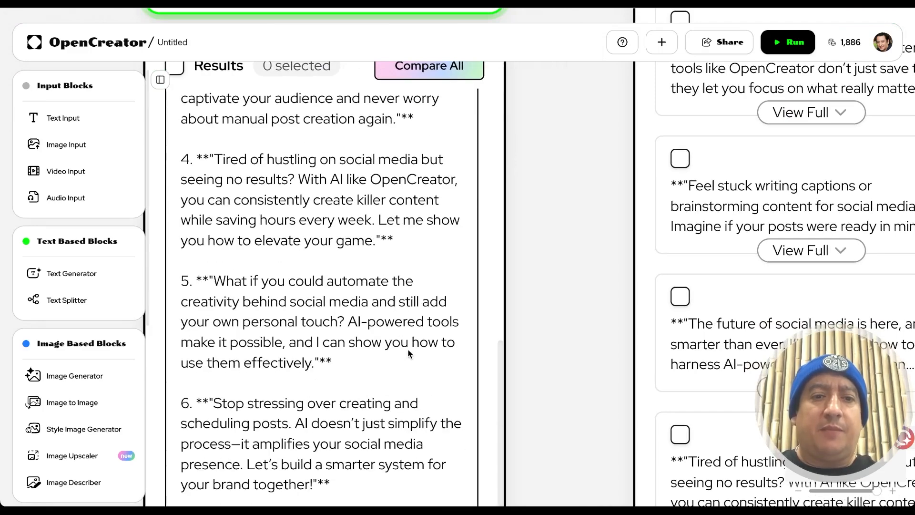
scroll(409, 354, up, 1)
scroll(410, 355, up, 2)
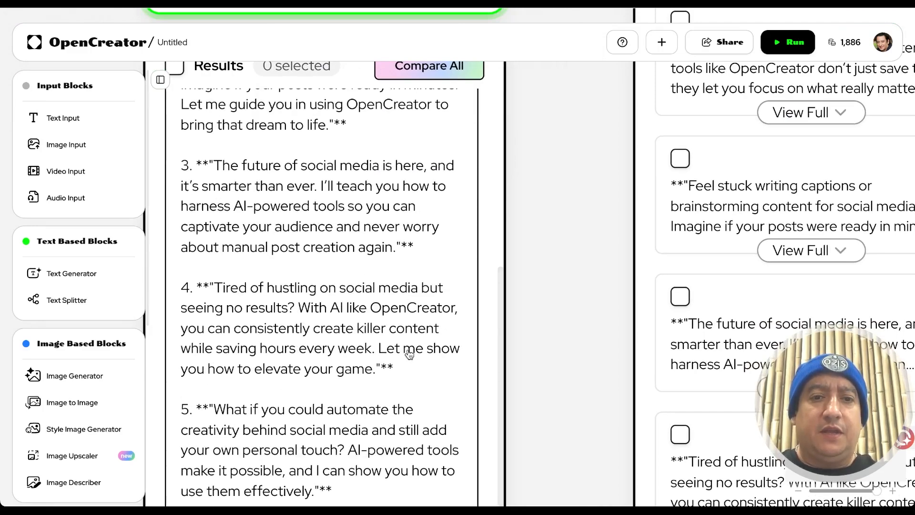
scroll(409, 355, down, 12)
scroll(409, 355, up, 6)
Review the whole workflow's results, from the image prompts and post images back to the topic and objective input.
drag(493, 319, 282, 327)
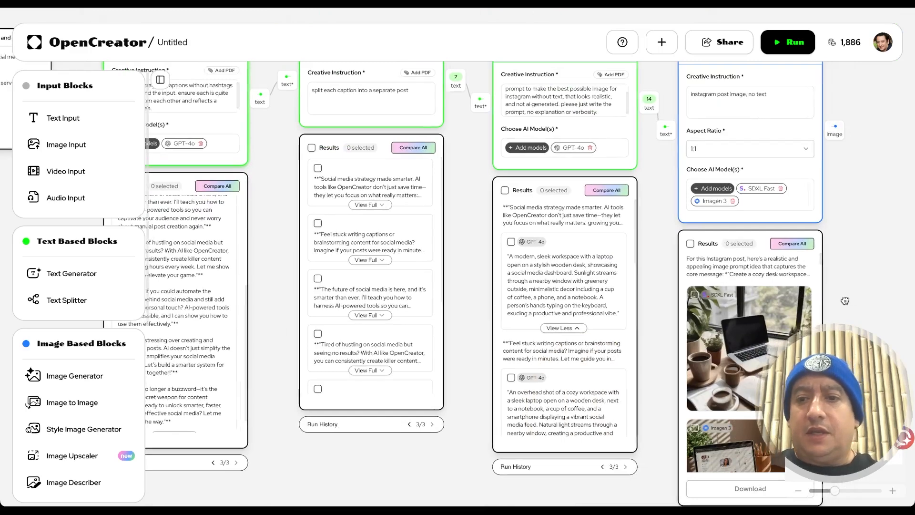
drag(845, 303, 699, 219)
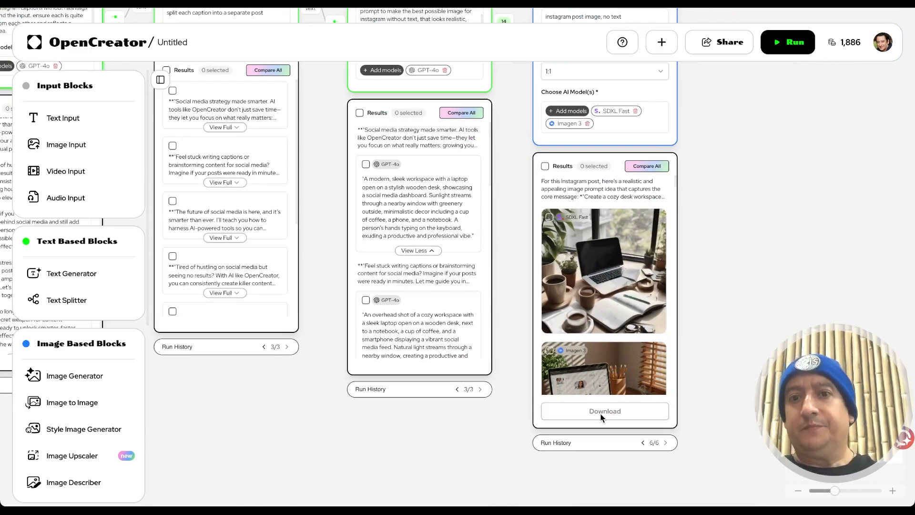
scroll(747, 300, up, 5)
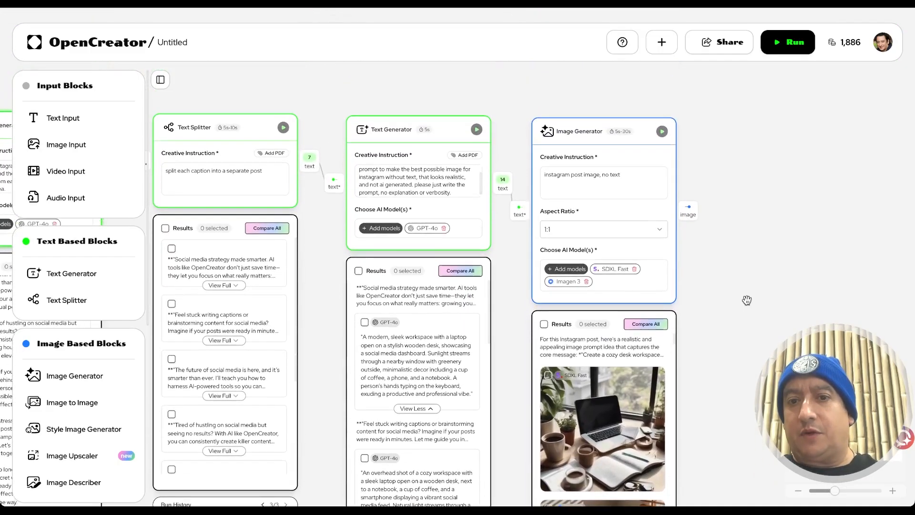
scroll(747, 300, left, 5)
scroll(499, 301, left, 5)
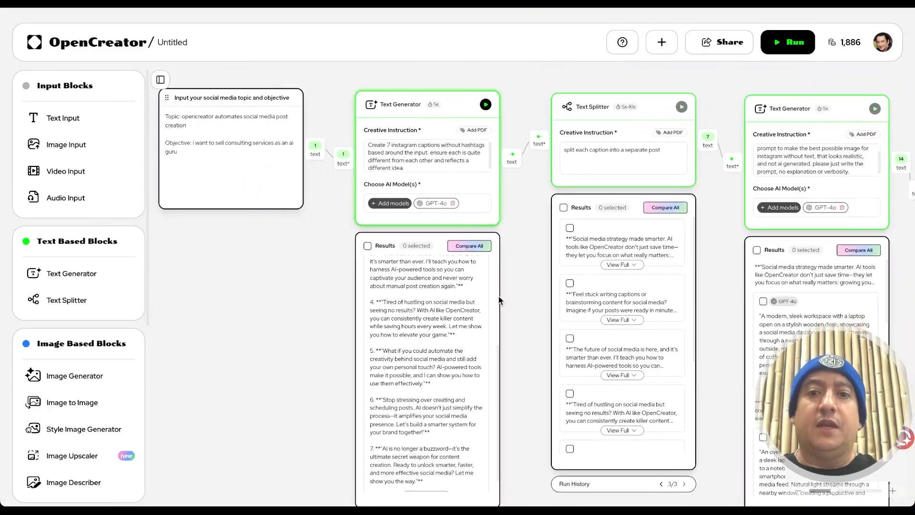
Look through the image, video and audio blocks in the block library and review the workflow's results.
scroll(79, 347, down, 4)
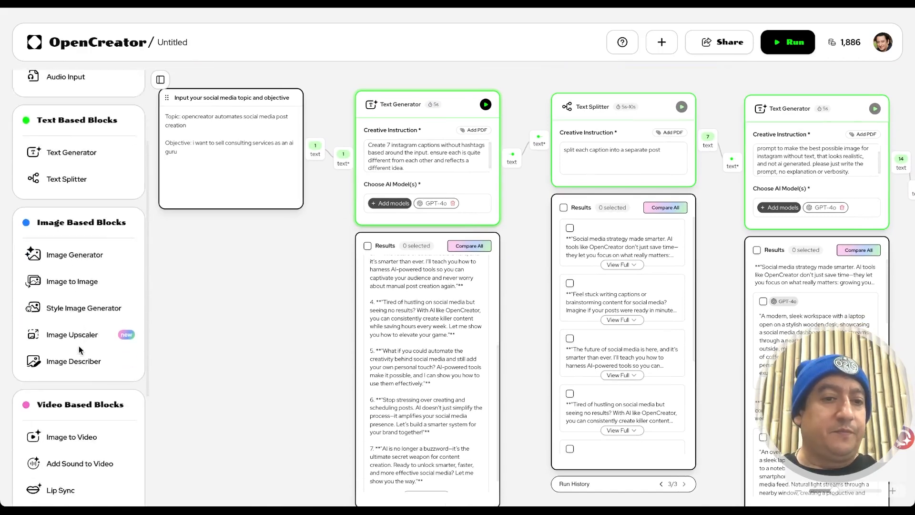
scroll(78, 349, down, 2)
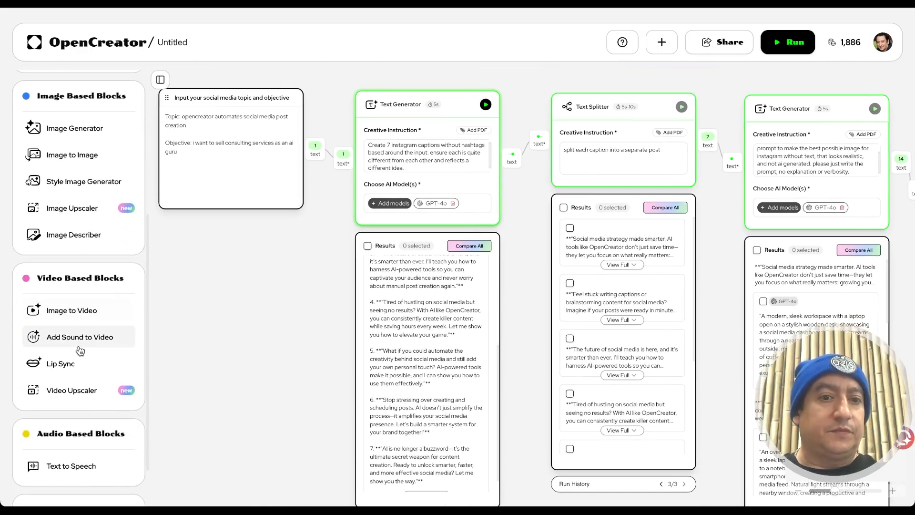
scroll(284, 319, right, 9)
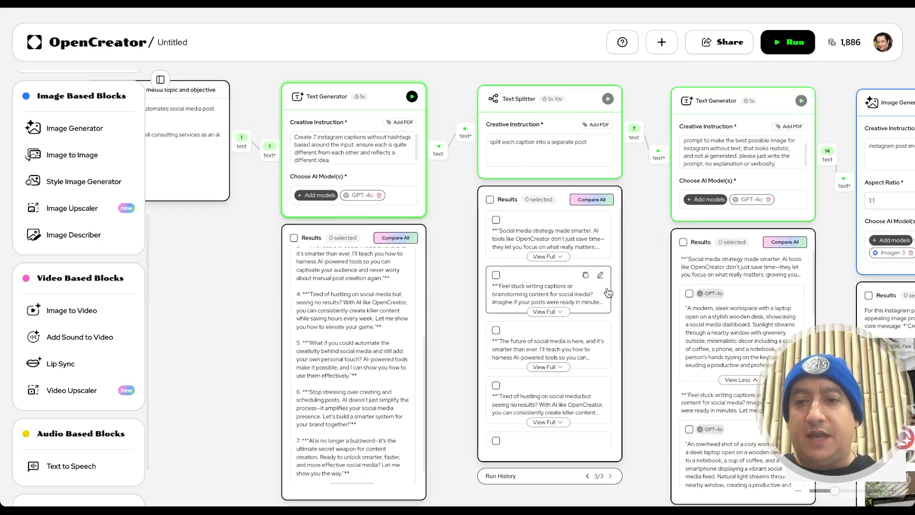
scroll(609, 292, right, 6)
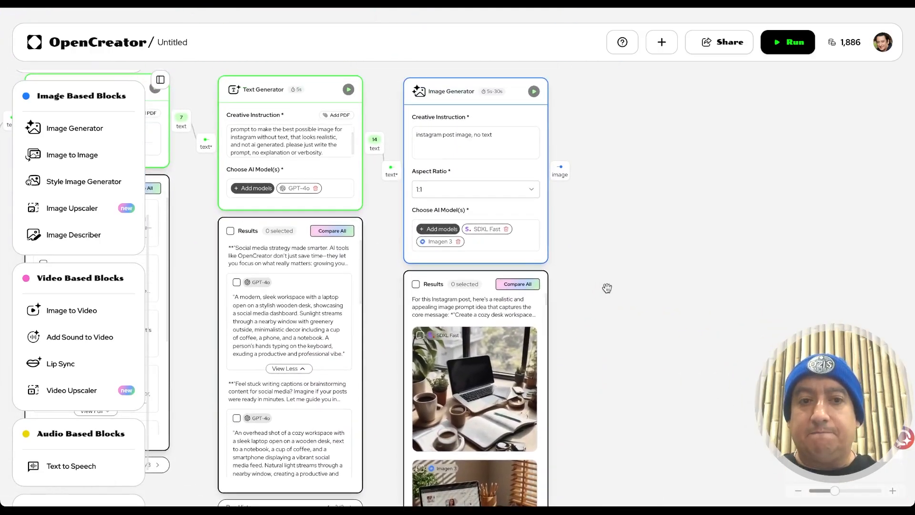
scroll(607, 288, left, 8)
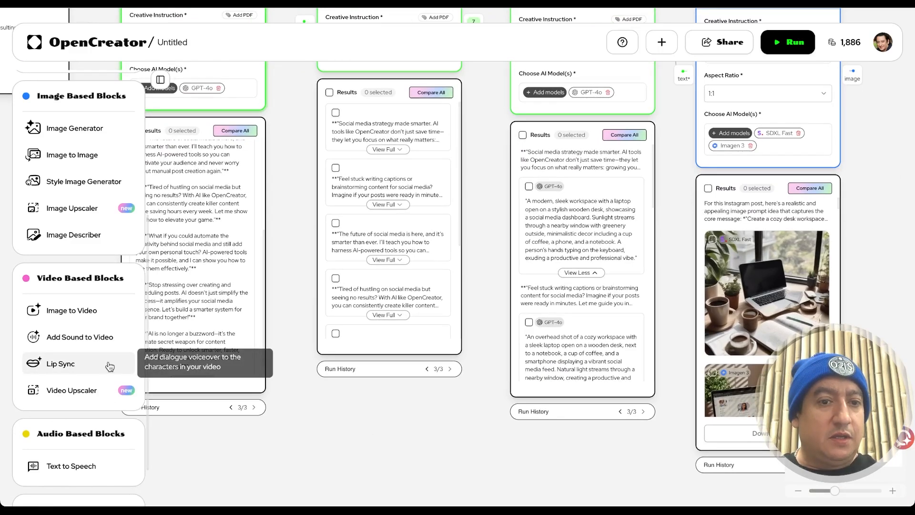
scroll(637, 286, right, 2)
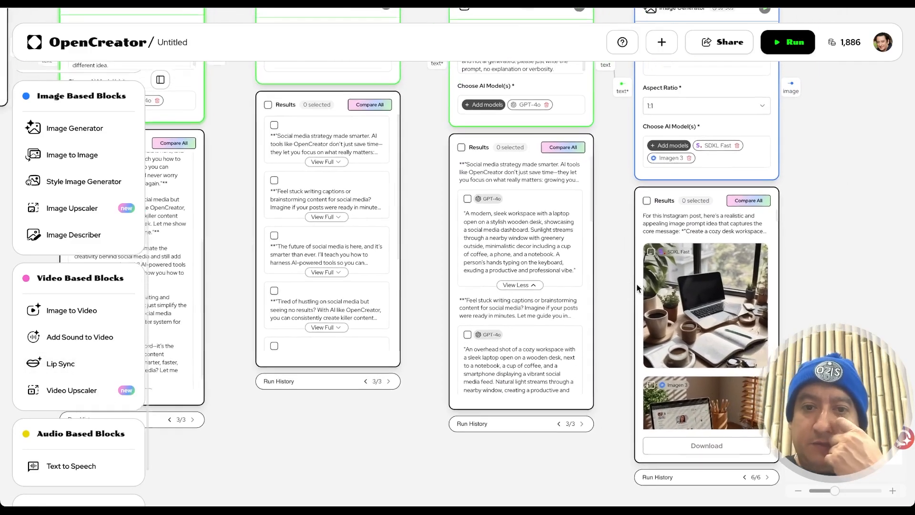
scroll(637, 284, down, 2)
scroll(504, 317, left, 8)
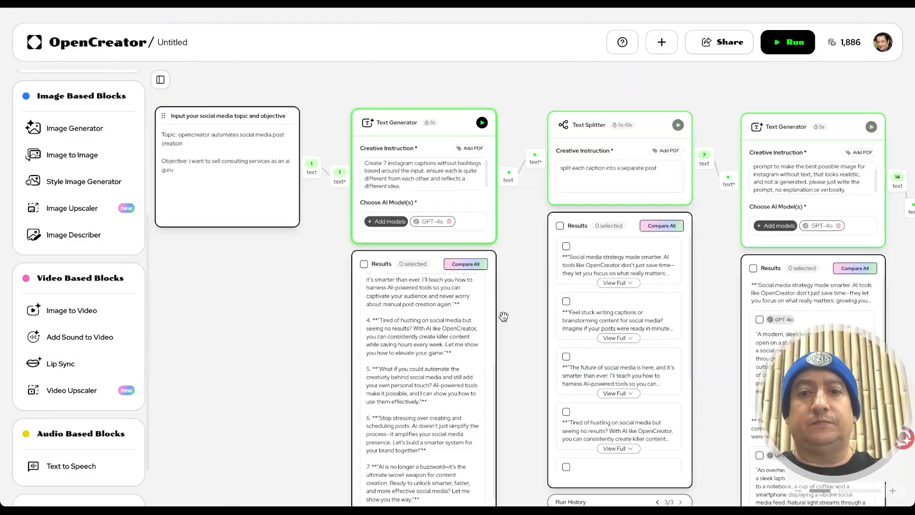
Add a Text input block and an Image Generator block beside it on the empty canvas below the existing workflow.
scroll(528, 403, down, 7)
scroll(528, 403, down, 4)
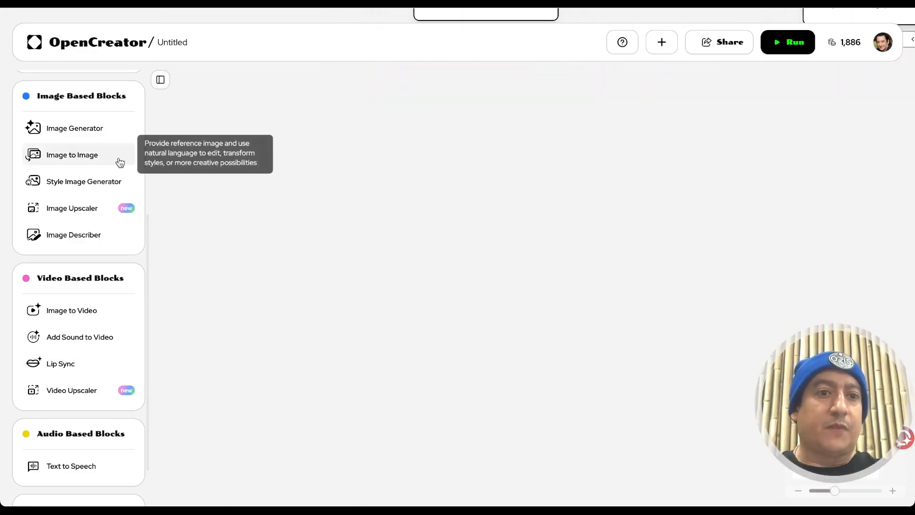
scroll(190, 200, up, 4)
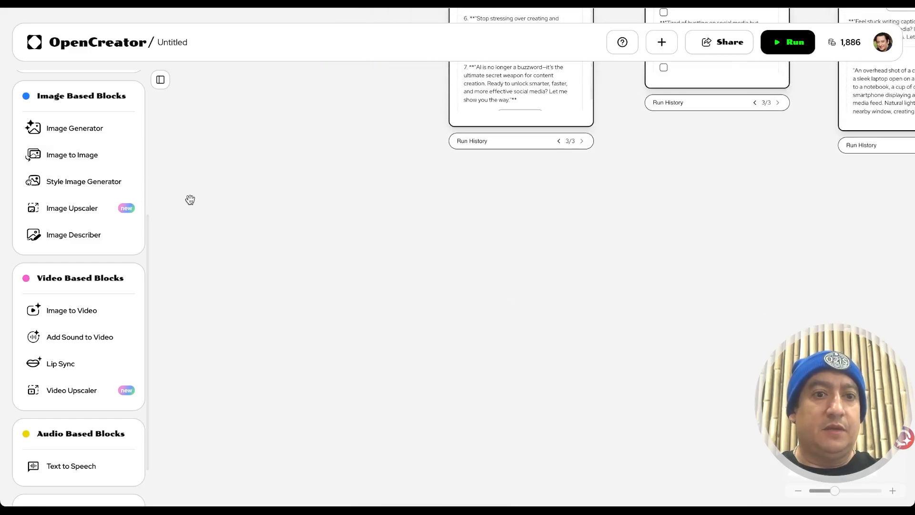
scroll(191, 200, up, 1)
scroll(191, 199, down, 1)
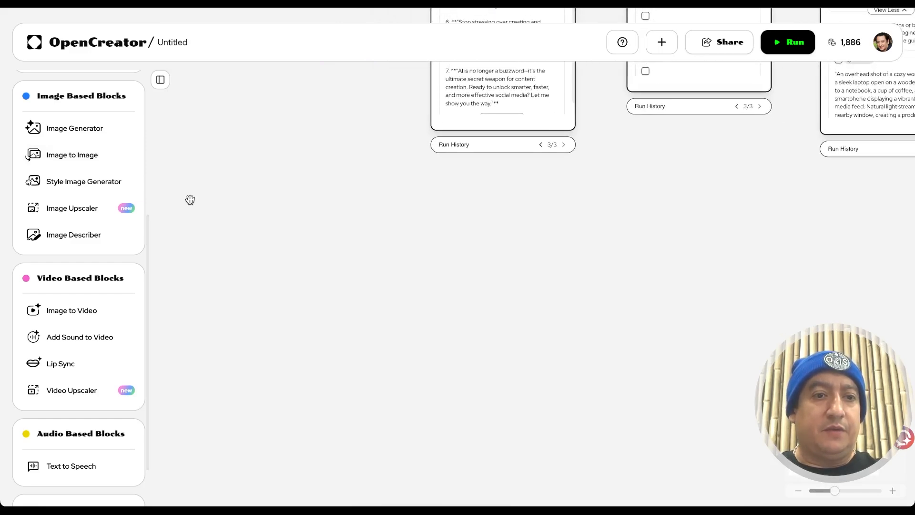
scroll(86, 218, down, 2)
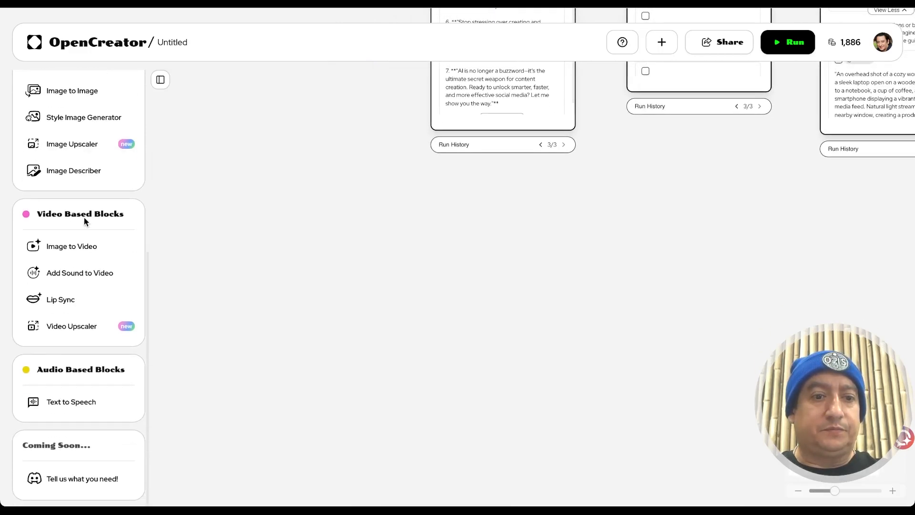
scroll(84, 319, up, 8)
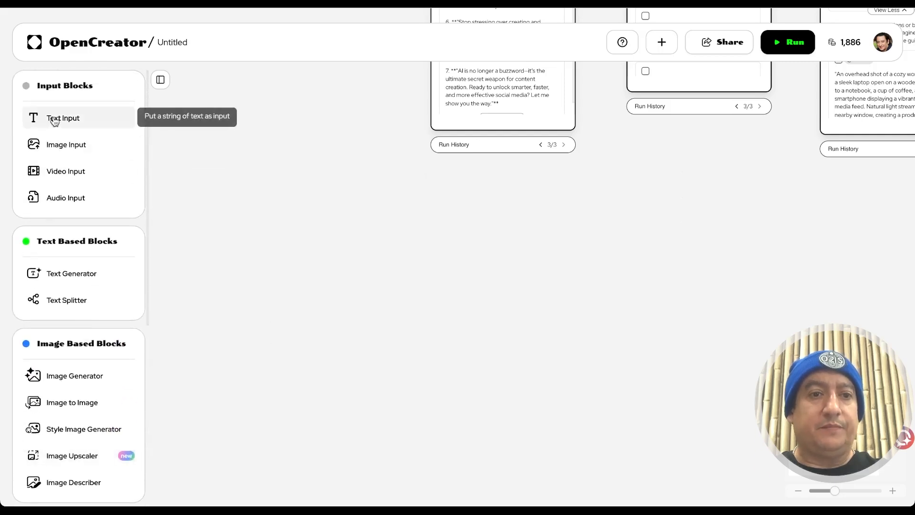
drag(235, 292, 236, 289)
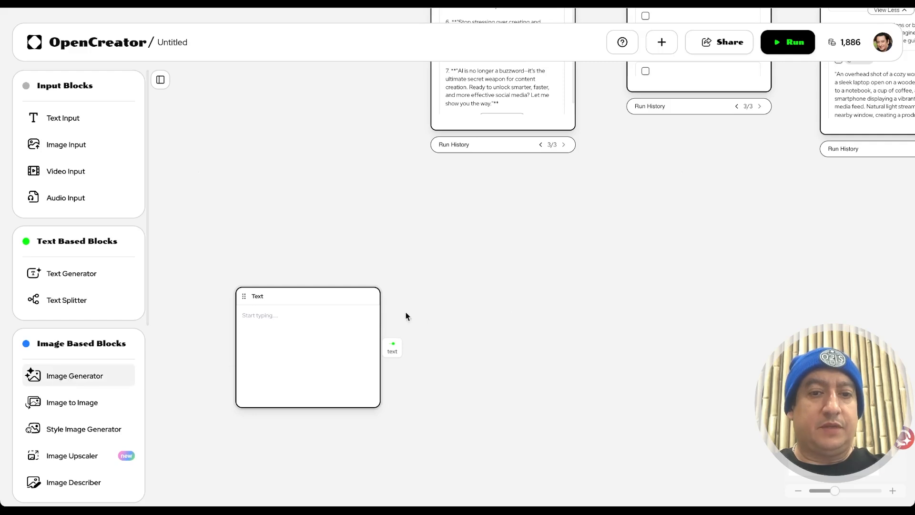
drag(485, 325, 510, 279)
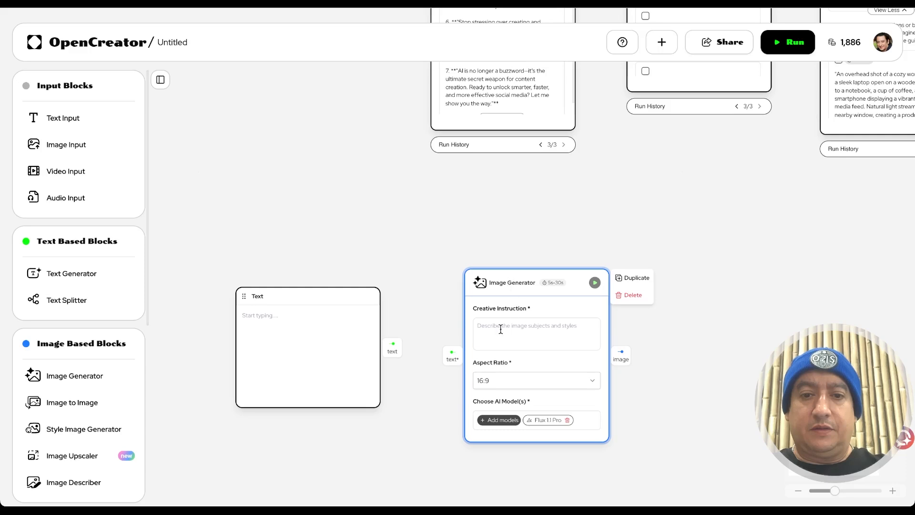
Draft "i need a spokesperson" in the new Text block and delete that block from the canvas.
text(i)
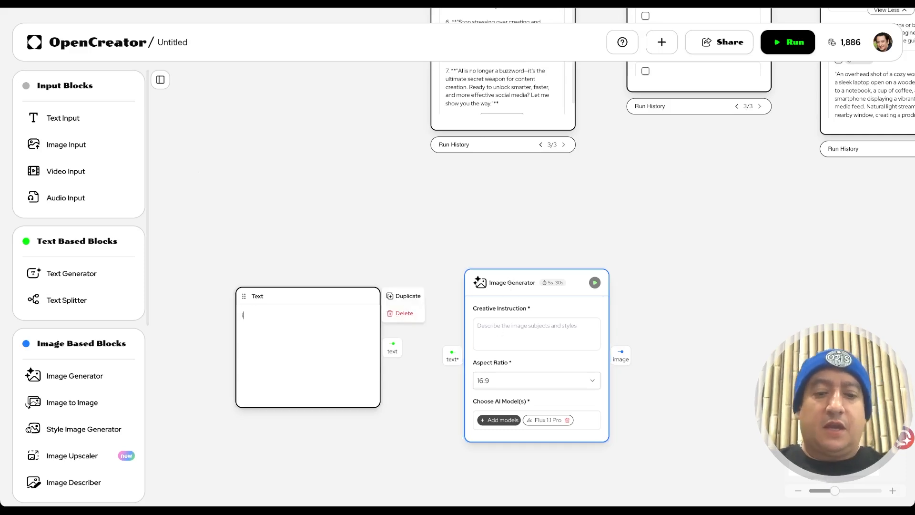
text(need an )
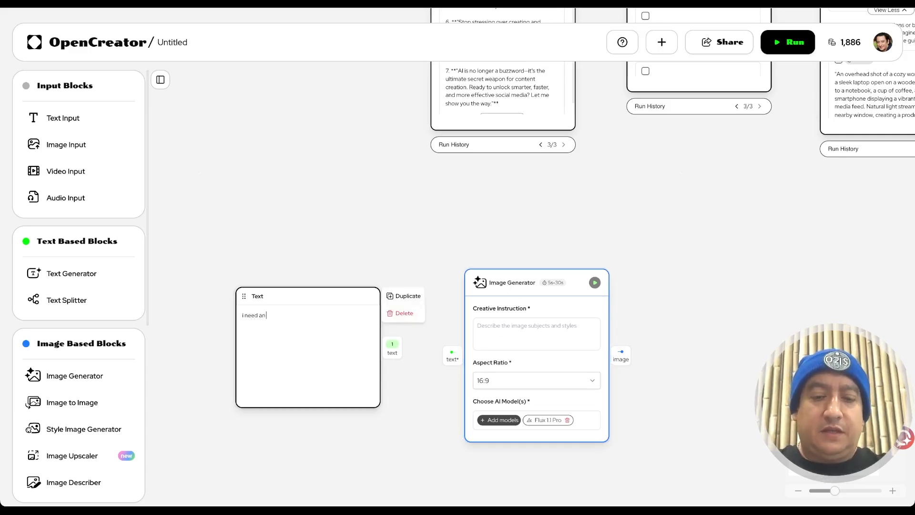
text(ocia)
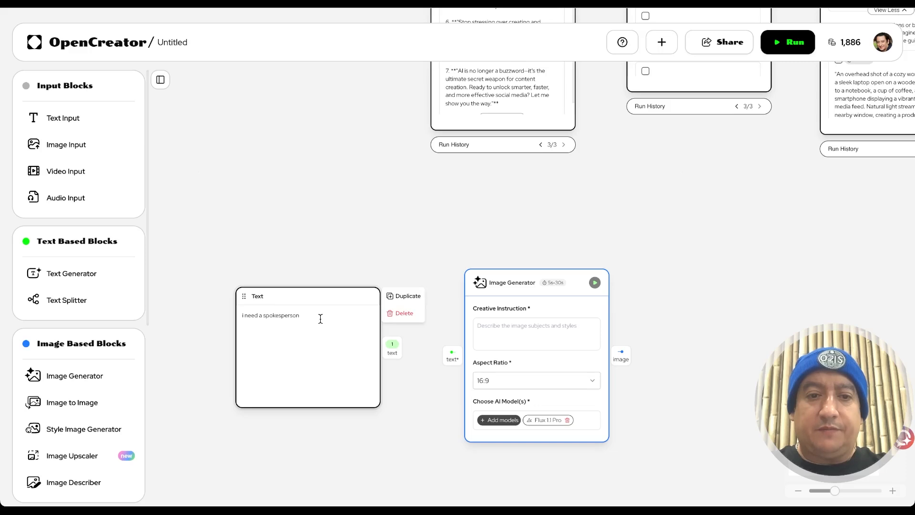
click(403, 314)
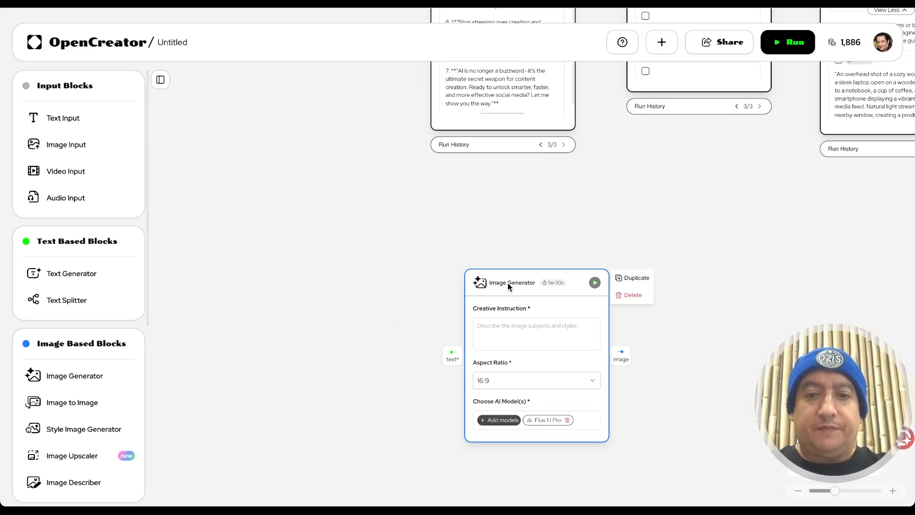
Move the new Image Generator block into the deleted Text block's place and set its creative instruction to "an atractive female spokesperson".
drag(505, 286, 251, 249)
click(245, 284)
text(a)
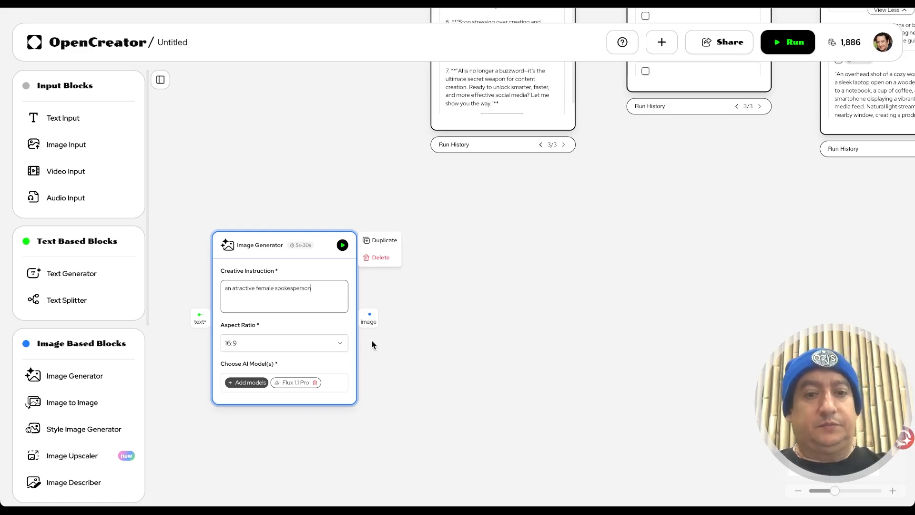
Replace the Flux 1.1 Pro model in the new Image Generator block with Imagen 3 and SDXL Fast.
click(253, 387)
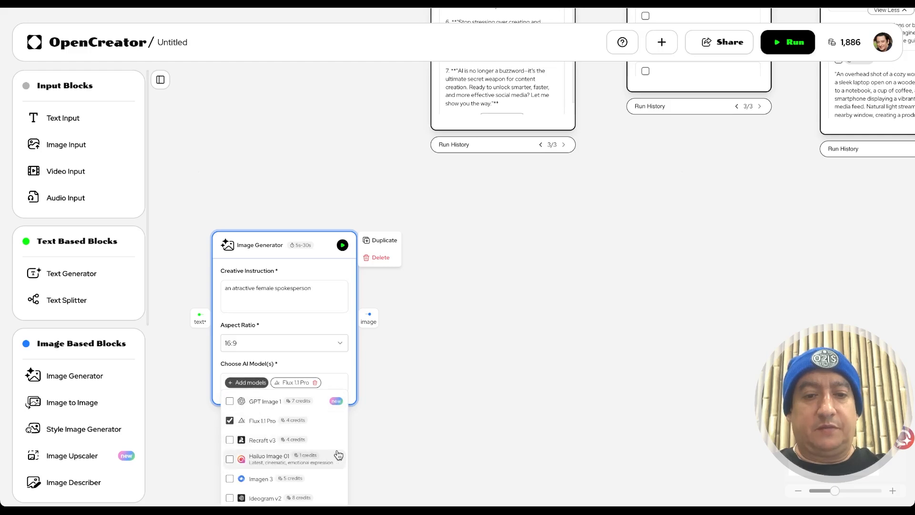
scroll(336, 456, down, 3)
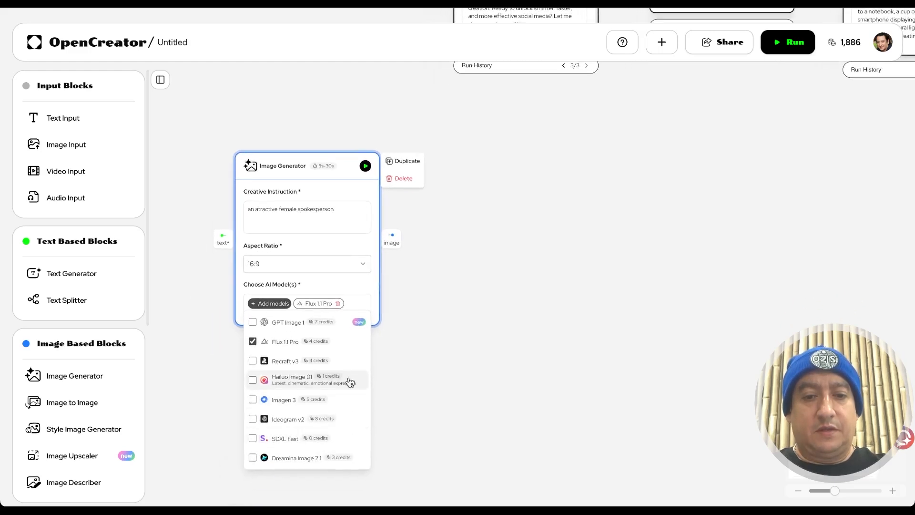
click(252, 400)
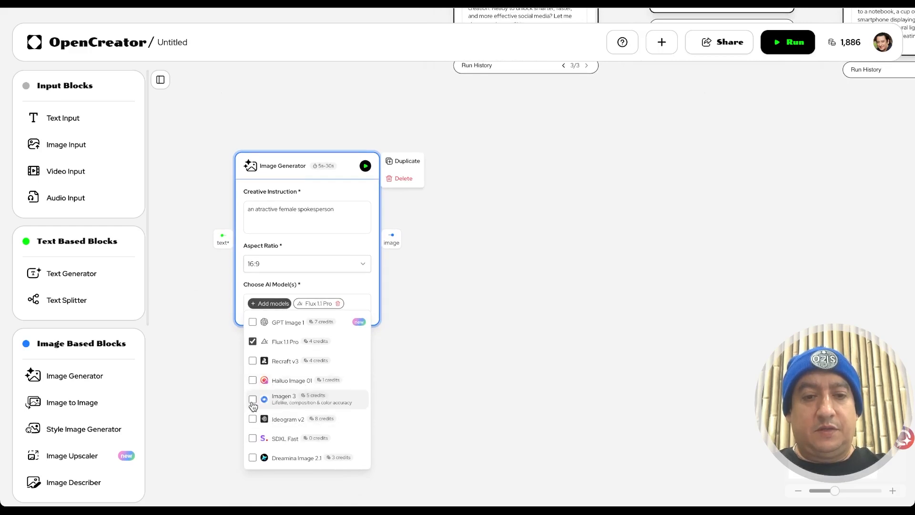
click(252, 341)
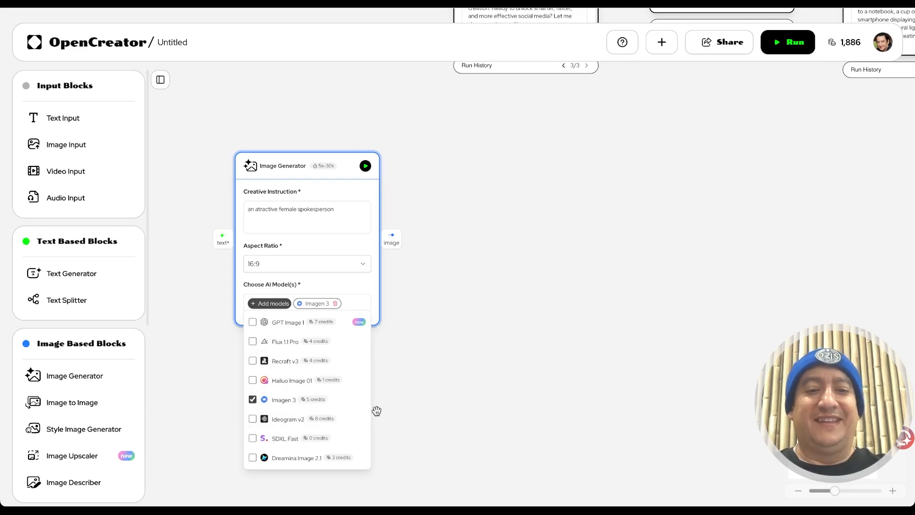
click(252, 438)
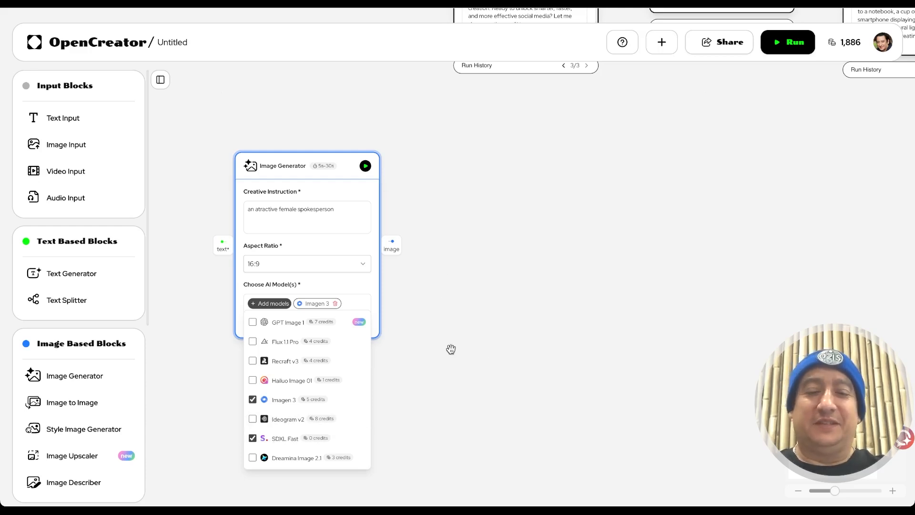
click(358, 196)
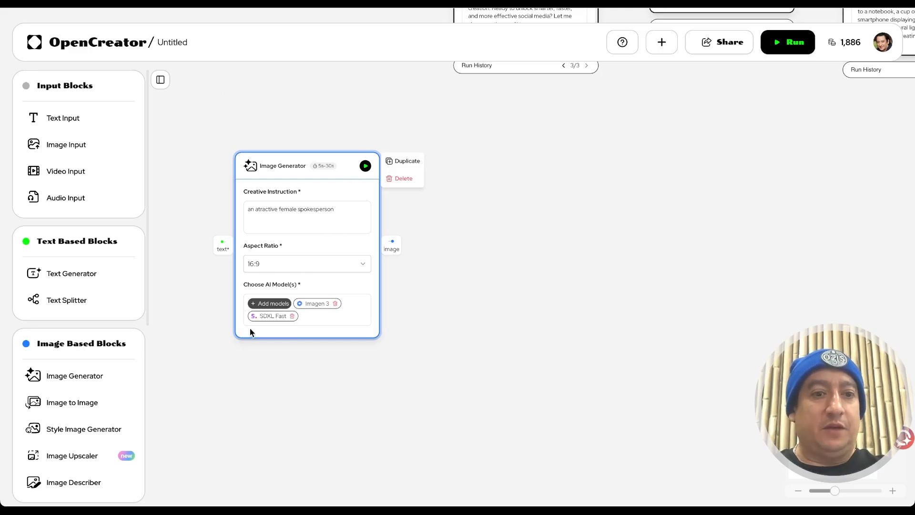
Run the new Image Generator block on its own and view its Imagen 3 and SDXL Fast results.
click(365, 166)
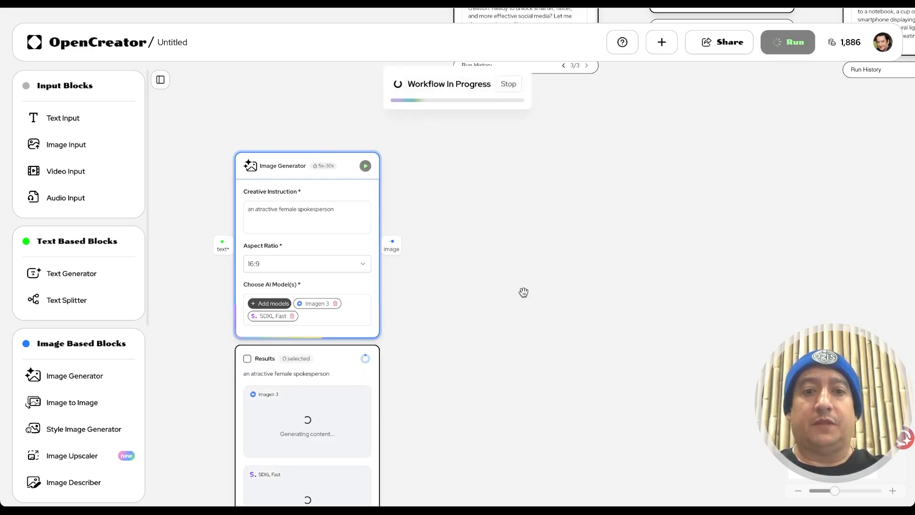
scroll(349, 312, down, 2)
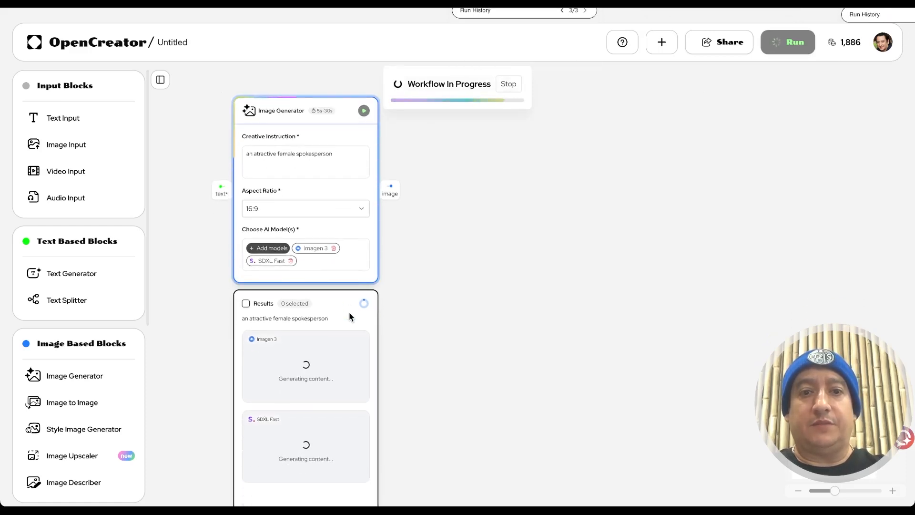
scroll(349, 312, down, 2)
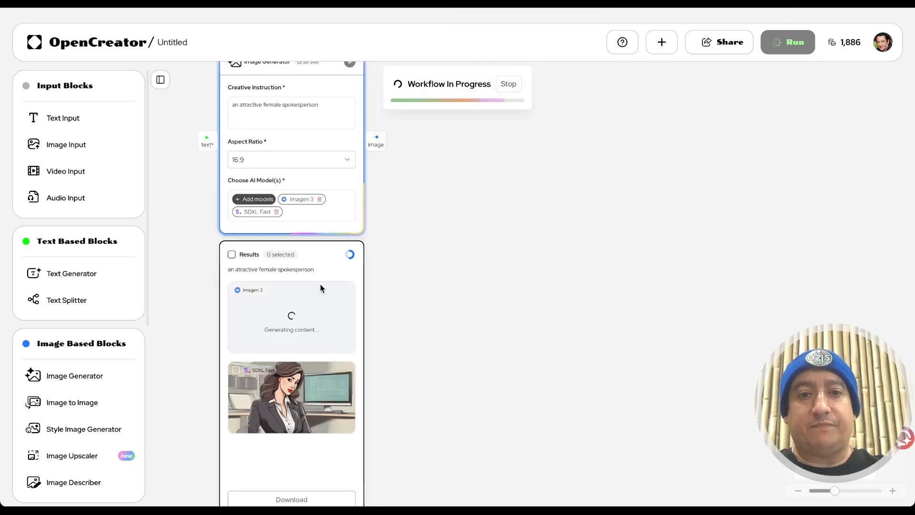
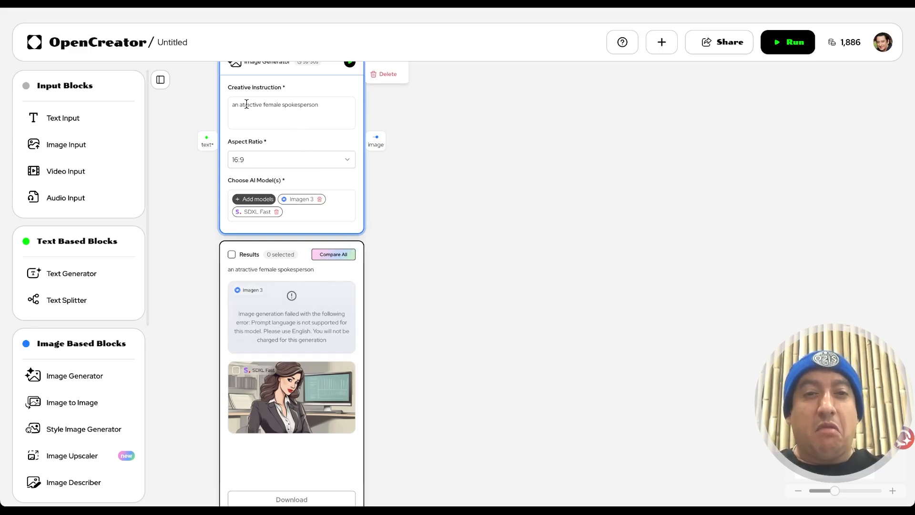
Remove the word "female" from the creative instruction and run the Image Generator block again.
double_click(273, 104)
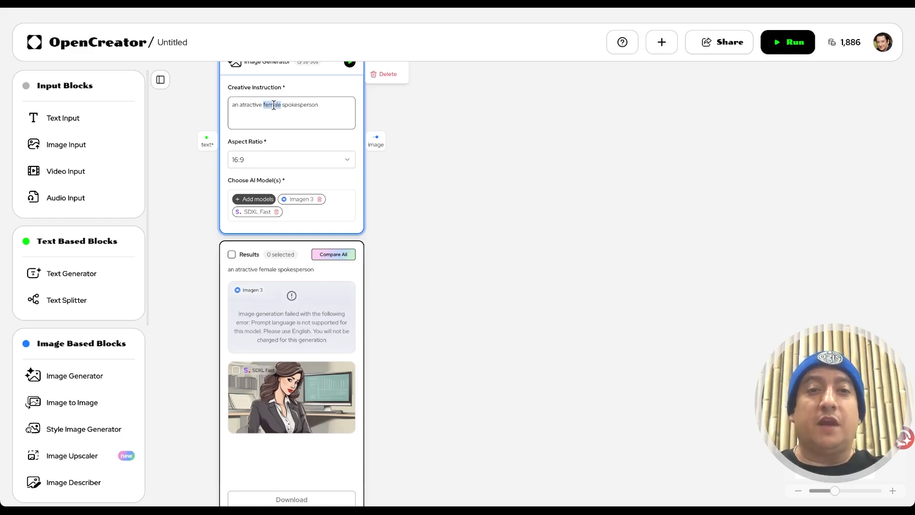
key(BackSpace)
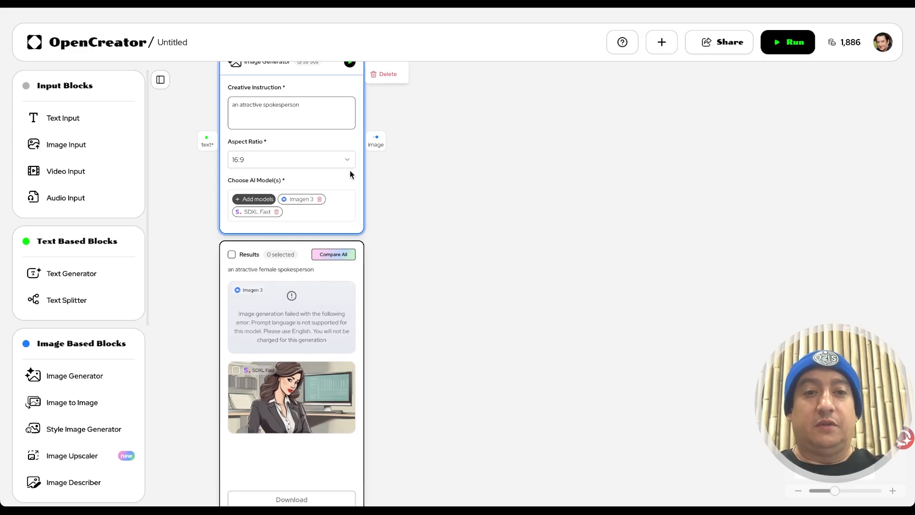
scroll(347, 171, up, 1)
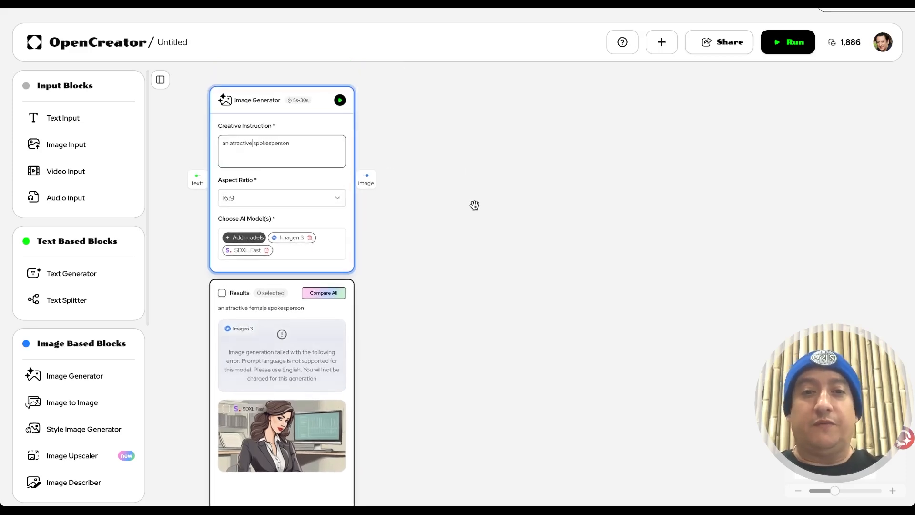
click(340, 101)
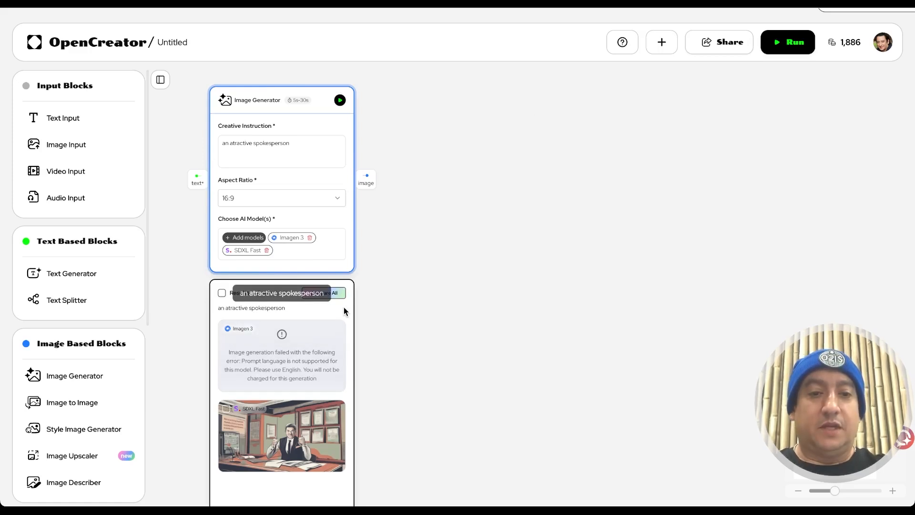
Correct the spelling in the creative instruction so it reads "an attractive spokesperson".
click(233, 145)
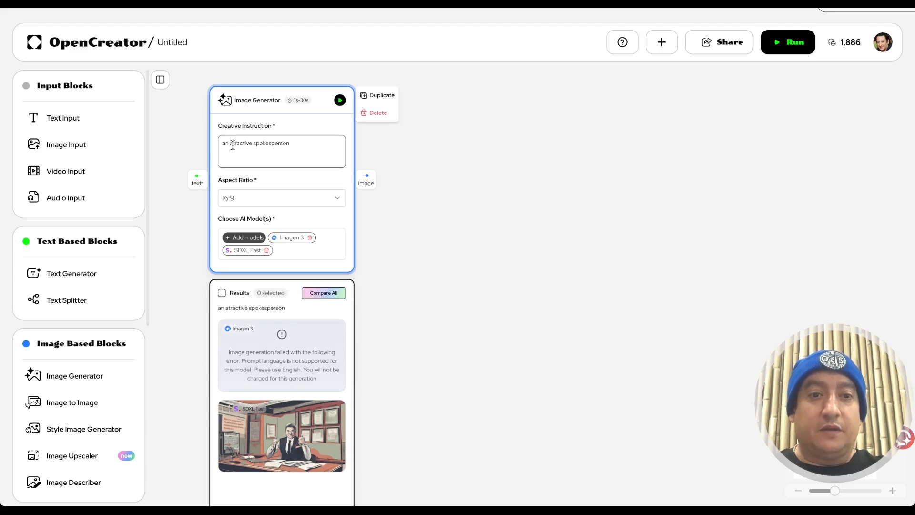
text(t)
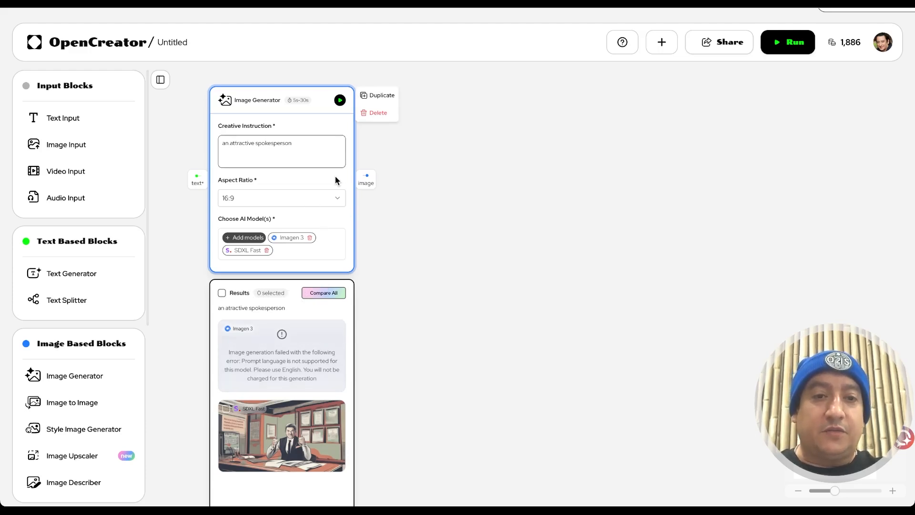
Change the Image Generator's creative instruction to "a person in a suit" and run the block again.
drag(256, 144, 370, 143)
text(person in a suit)
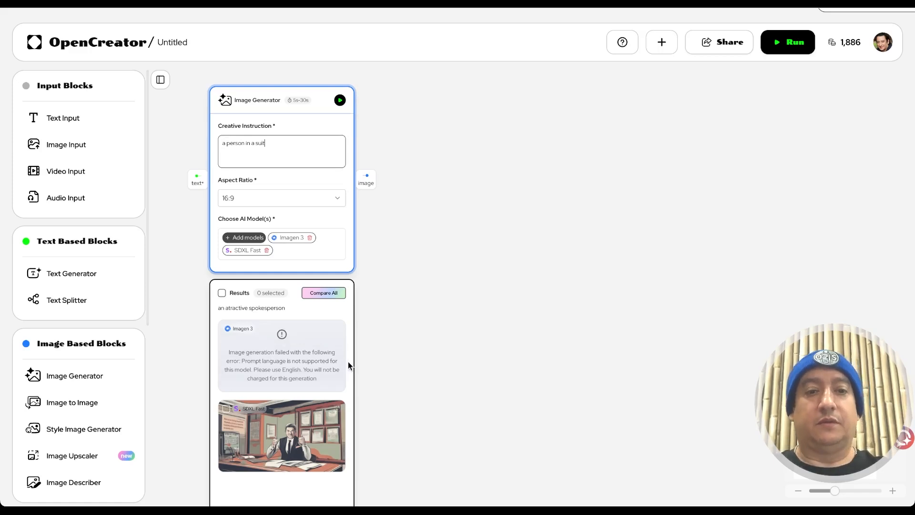
scroll(444, 321, down, 2)
scroll(444, 319, right, 1)
scroll(443, 319, down, 1)
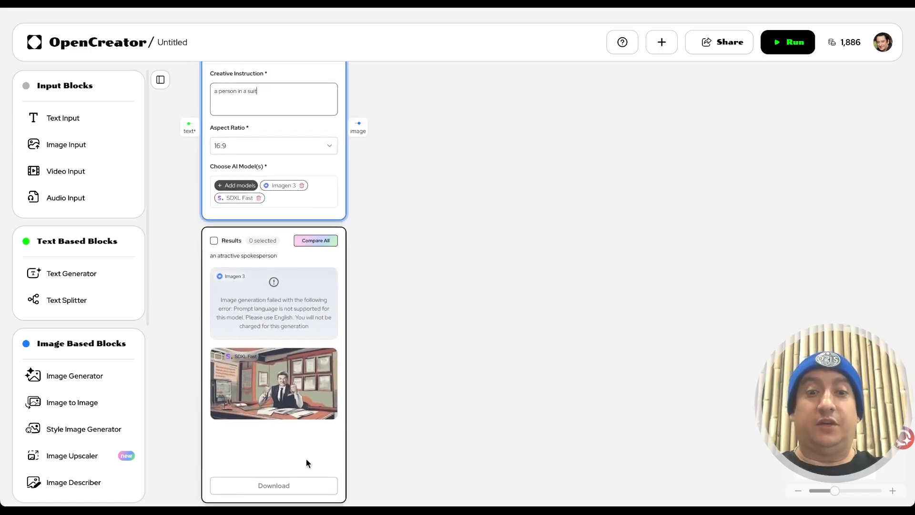
scroll(491, 202, up, 2)
click(317, 92)
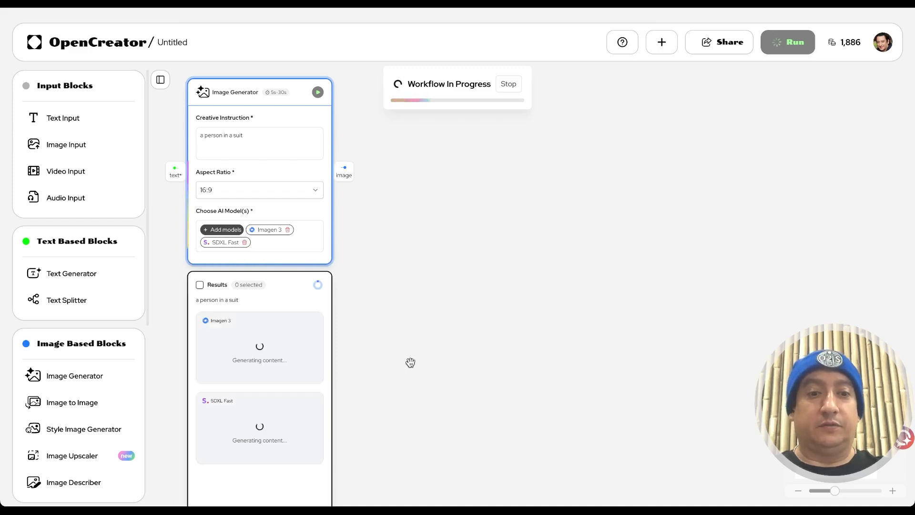
scroll(447, 345, down, 1)
scroll(447, 346, up, 1)
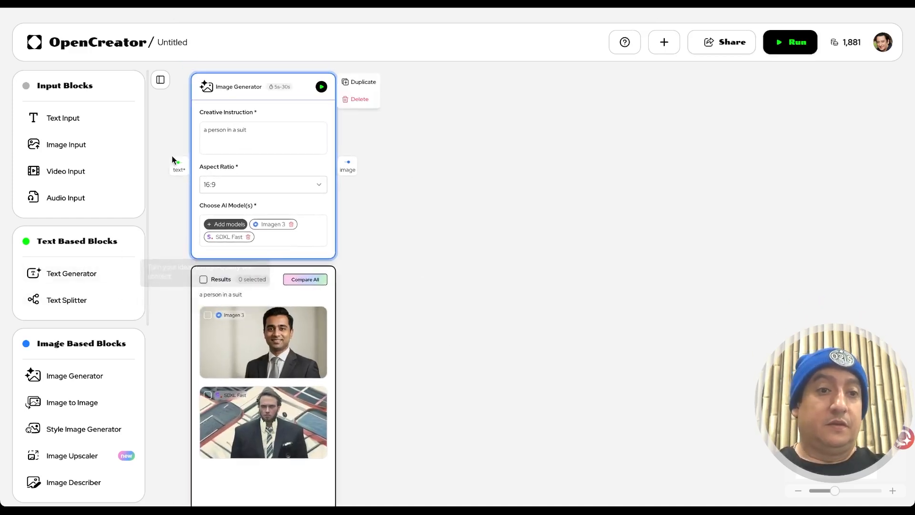
Add an Image to Video block beside the Image Generator and connect the generator's image output to its image input.
scroll(91, 317, down, 5)
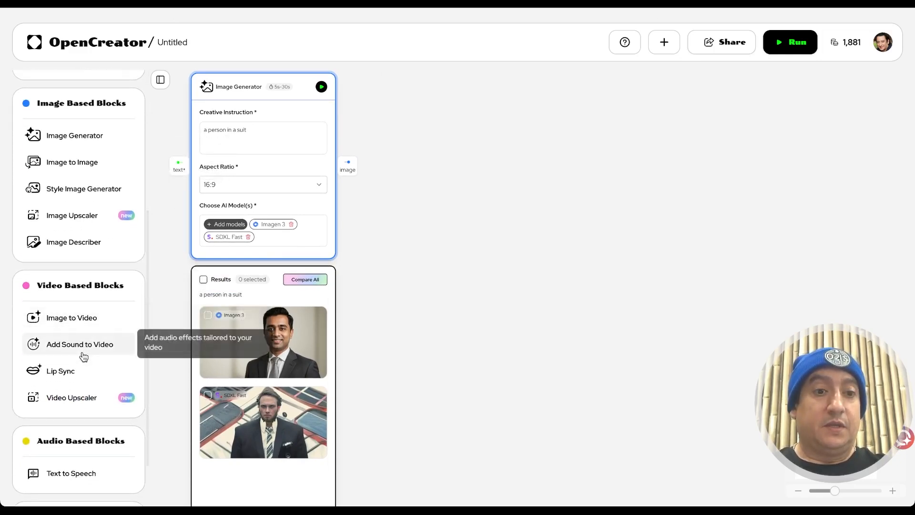
click(474, 146)
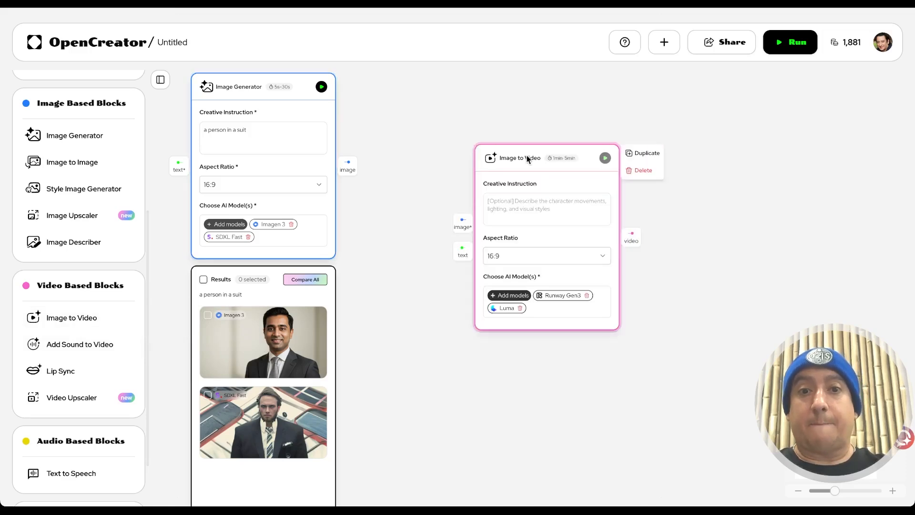
drag(528, 157, 479, 106)
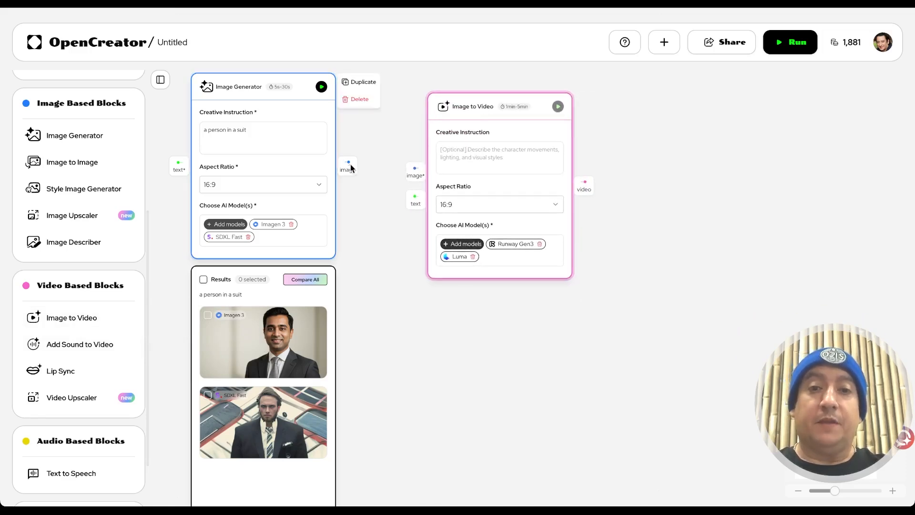
drag(348, 167, 409, 170)
Set the Image to Video instruction to "spokesperson smiling and pointing at camera" and its aspect ratio to 9:16.
click(476, 151)
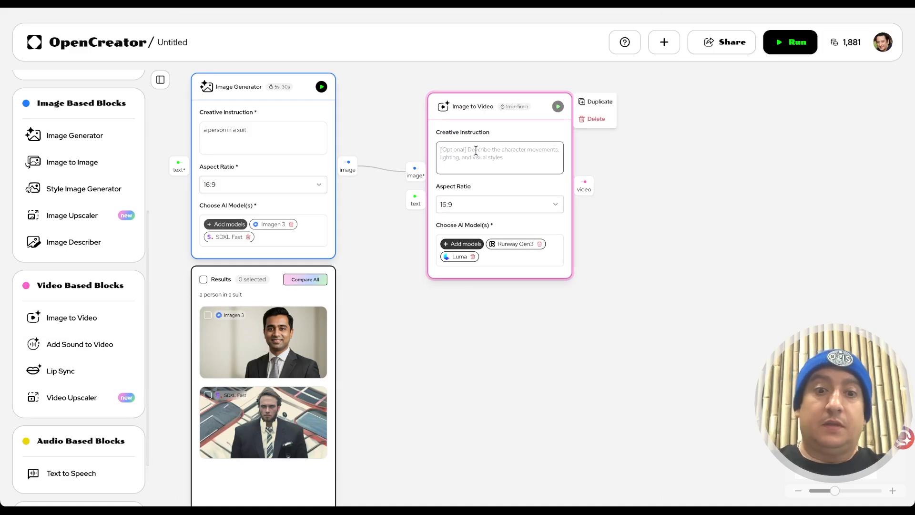
text(spokespers)
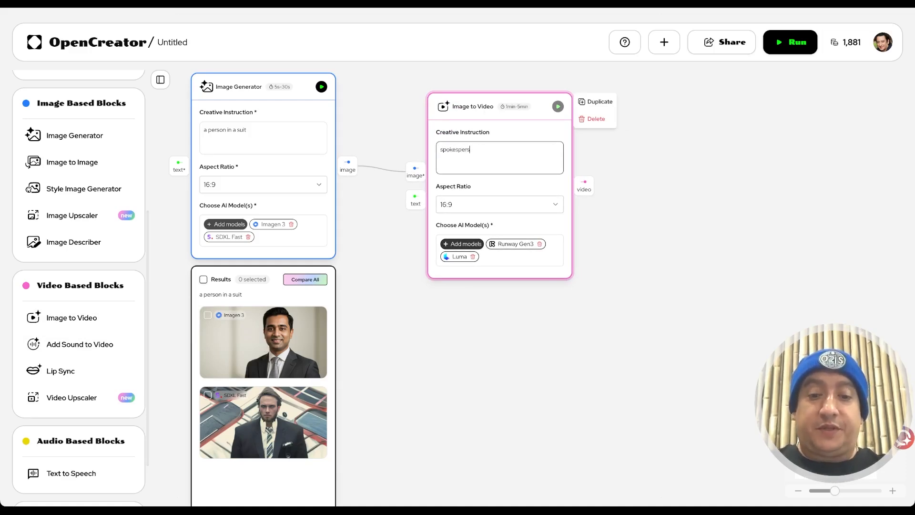
text(on smiling and poin)
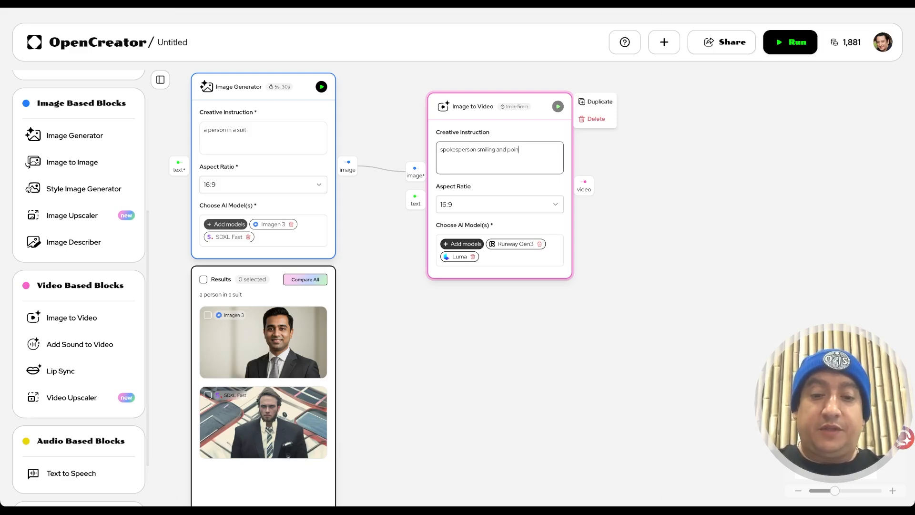
text(ting at came)
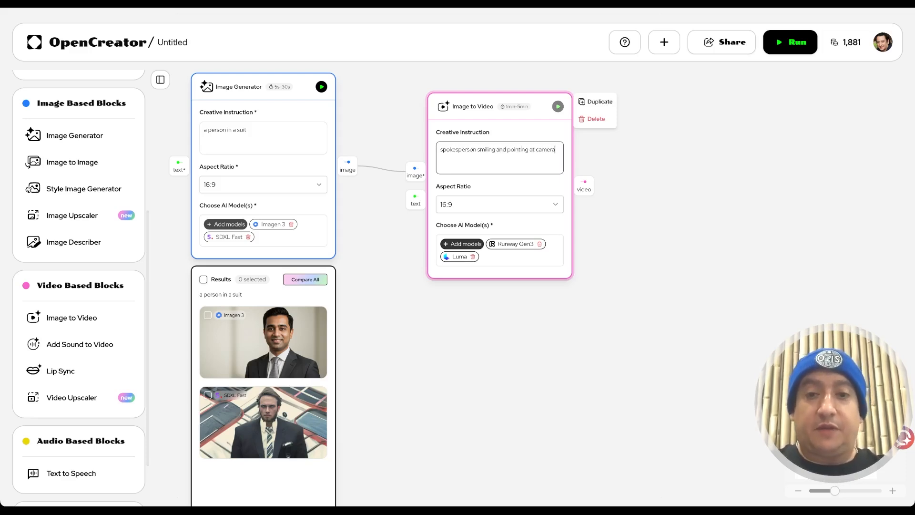
text(ra)
click(556, 206)
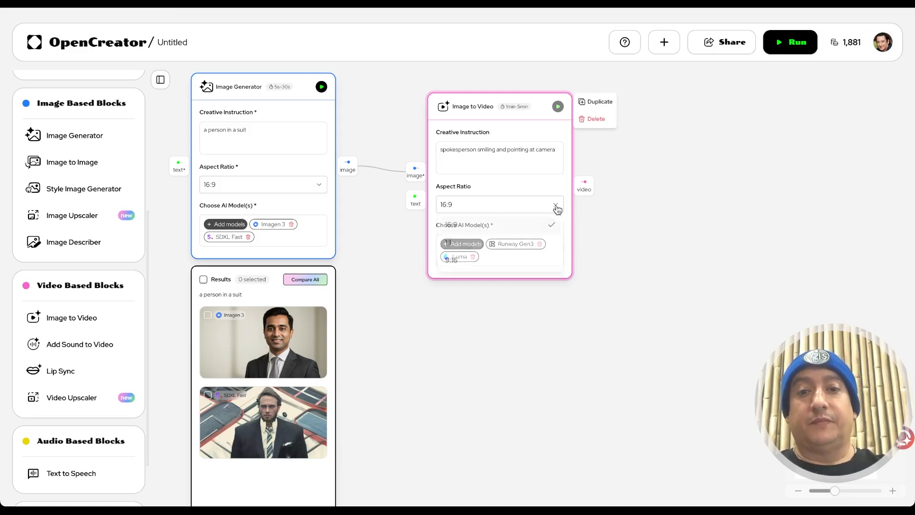
click(464, 265)
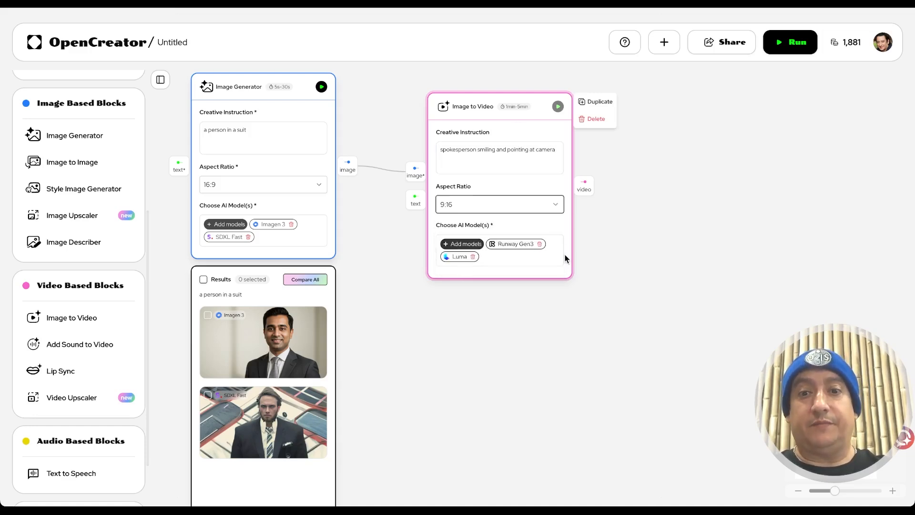
Replace the Runway Gen3 and Luma models in the Image to Video block with Kling 1.6.
click(453, 244)
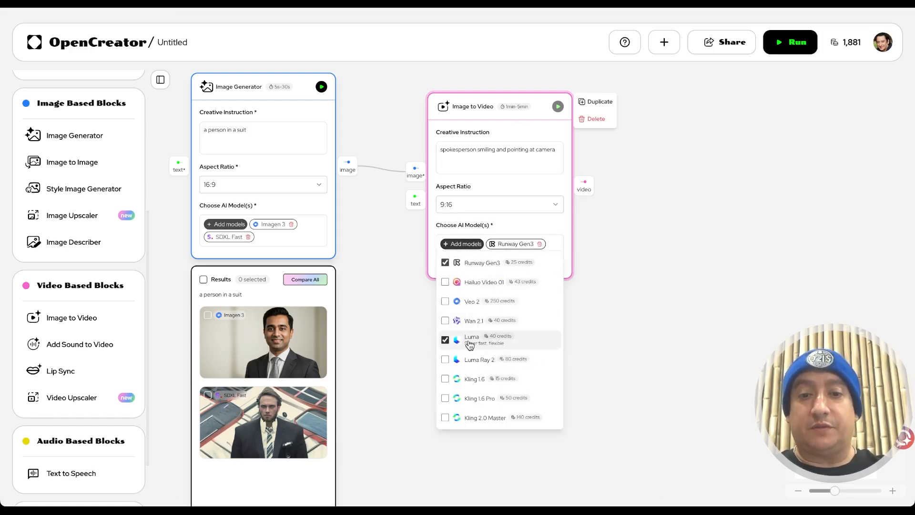
click(445, 340)
click(445, 263)
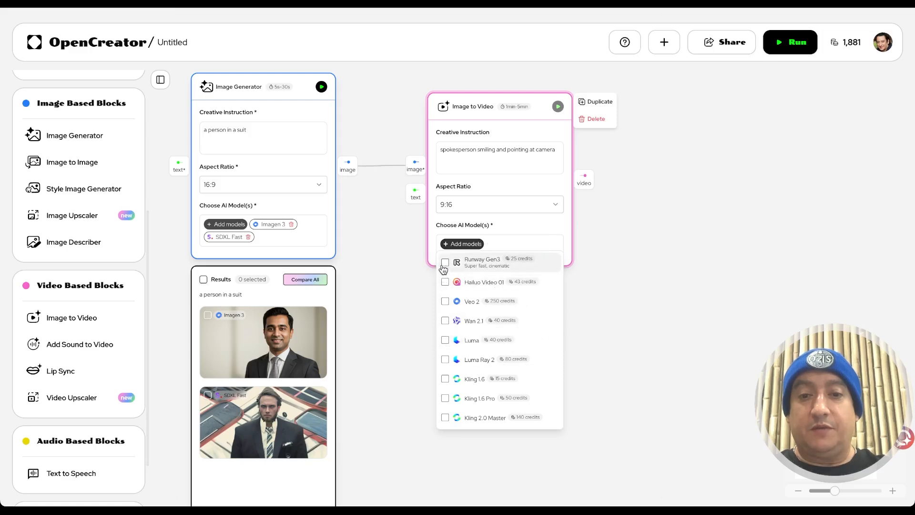
click(445, 378)
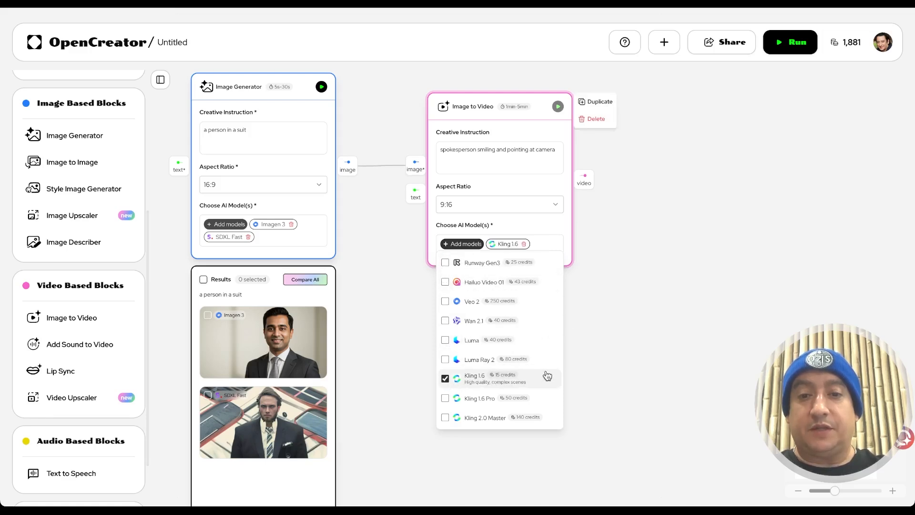
click(539, 187)
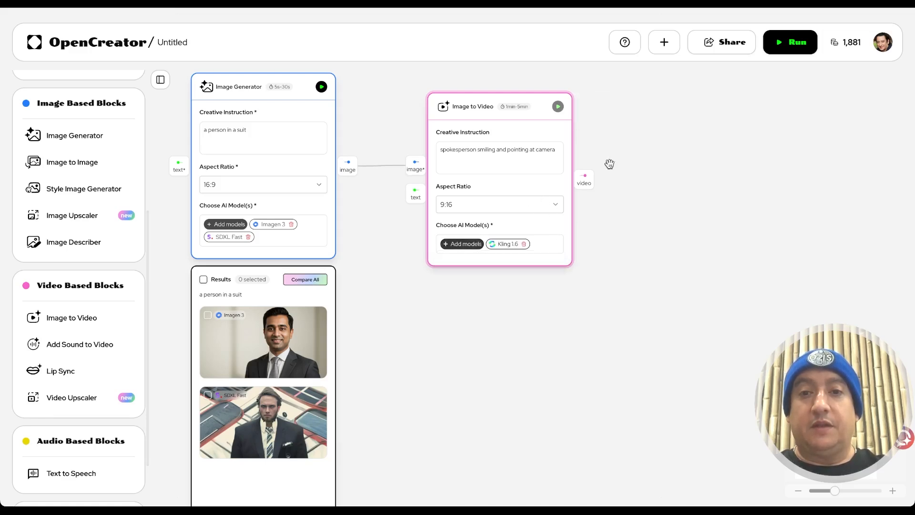
Align the Image to Video block with the Image Generator, select the Imagen 3 image as its source, and run the block.
click(559, 106)
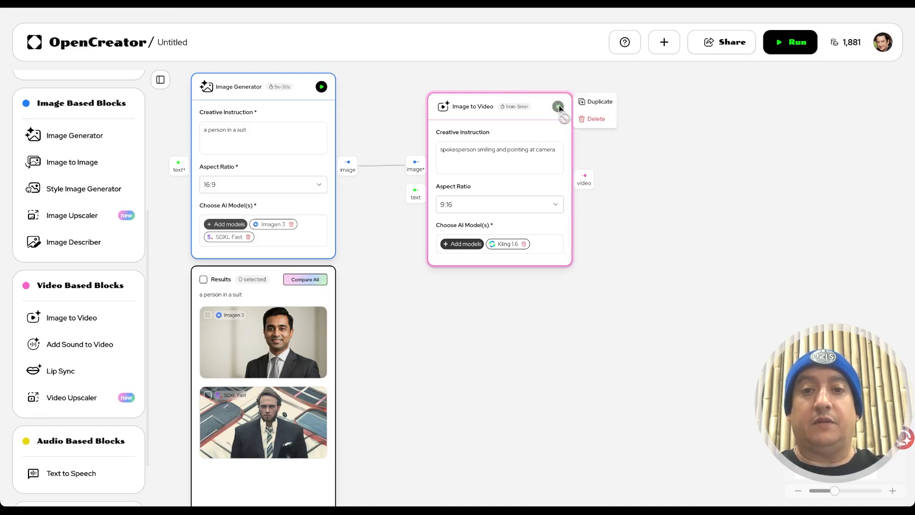
drag(478, 102, 456, 84)
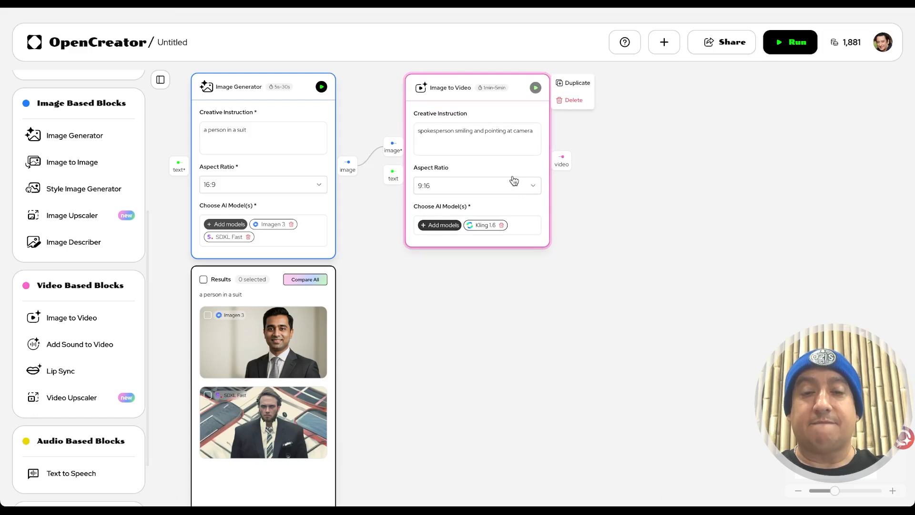
click(502, 131)
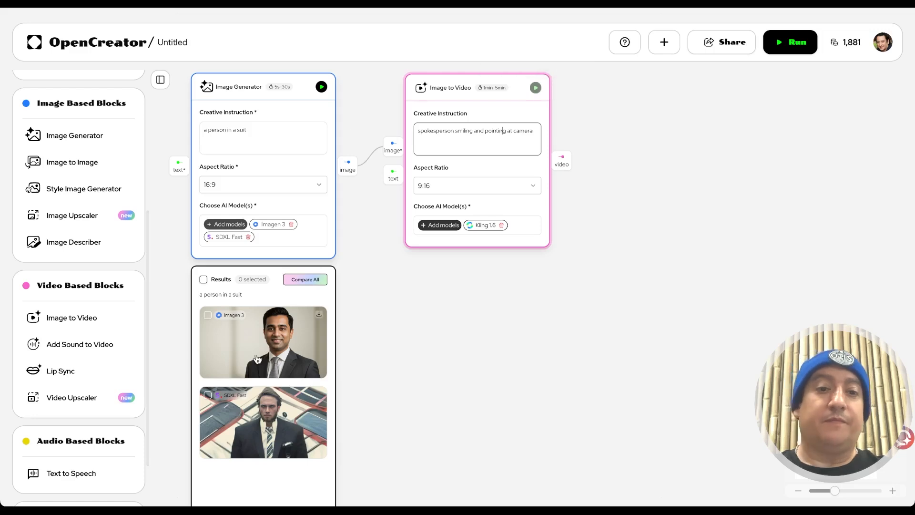
click(208, 316)
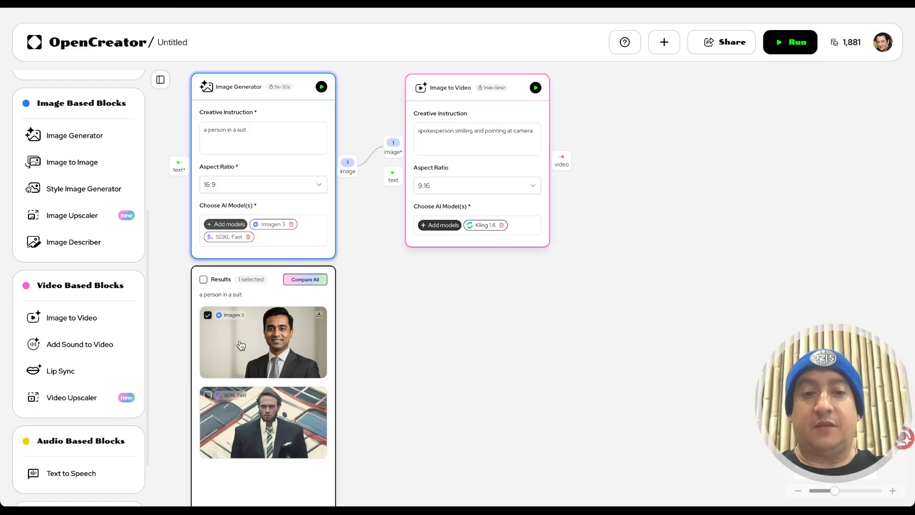
click(536, 89)
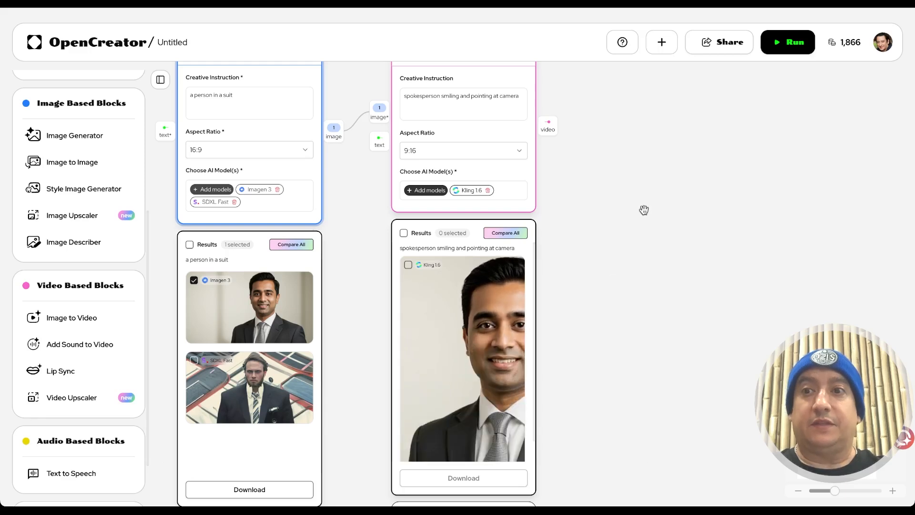
Examine the Kling 1.6 video result alongside the generated source images.
scroll(576, 228, up, 1)
scroll(577, 227, up, 1)
scroll(576, 227, left, 2)
scroll(576, 229, down, 3)
scroll(577, 228, left, 1)
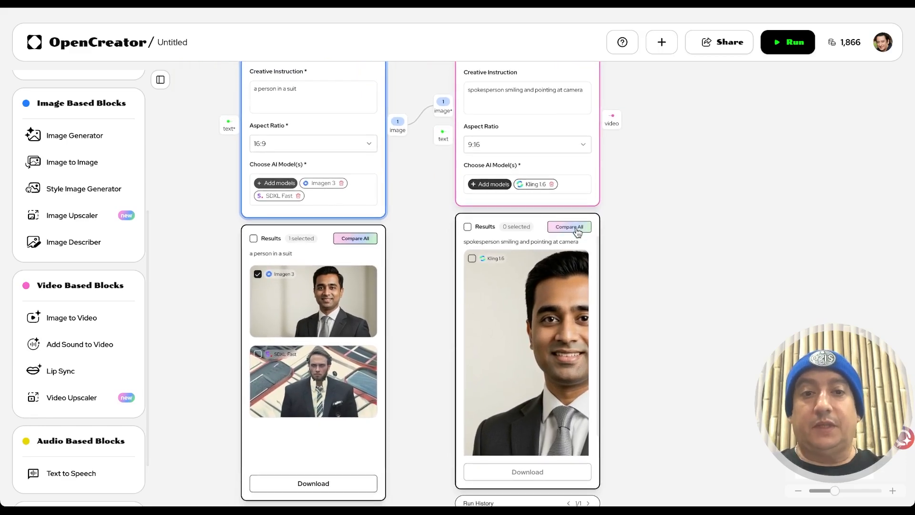
scroll(577, 229, up, 3)
scroll(576, 229, right, 3)
scroll(576, 227, up, 1)
scroll(576, 228, right, 1)
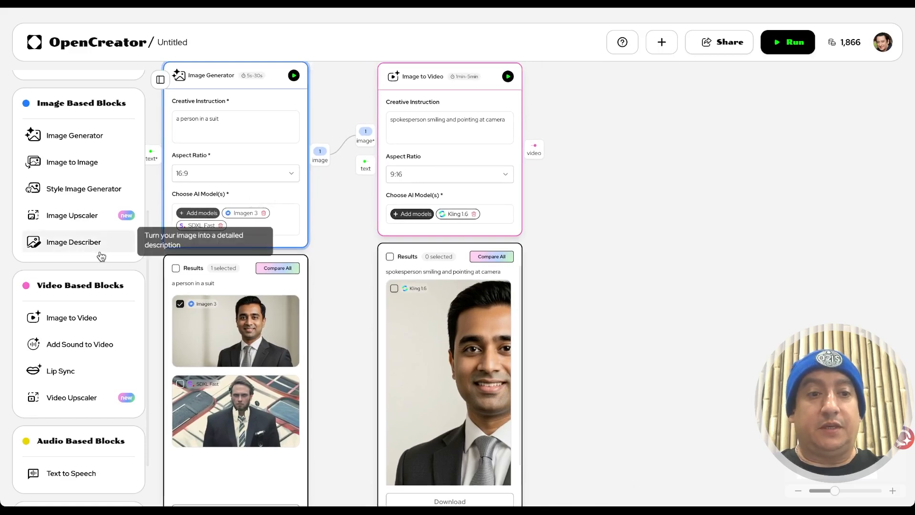
Add Lip Sync and Text to Speech blocks, connecting the Image to Video output and the speech audio to the Lip Sync inputs.
scroll(96, 342, down, 3)
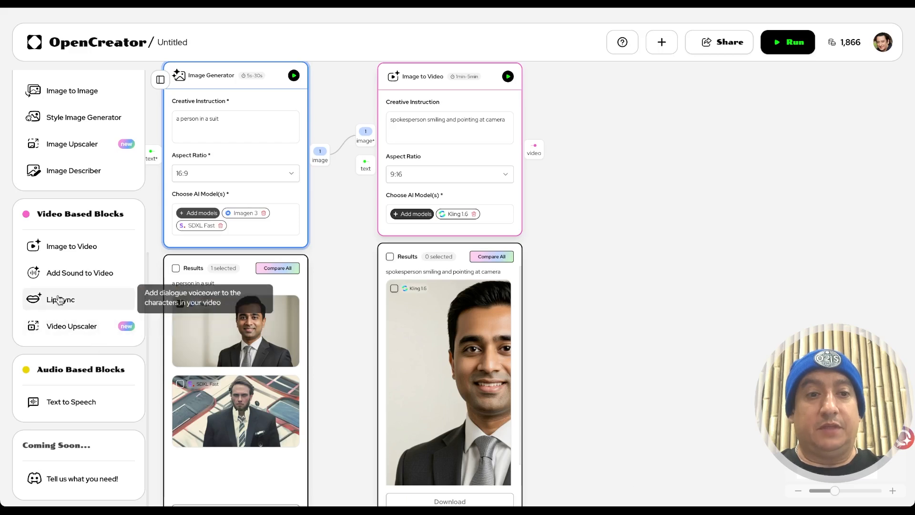
drag(59, 301, 652, 181)
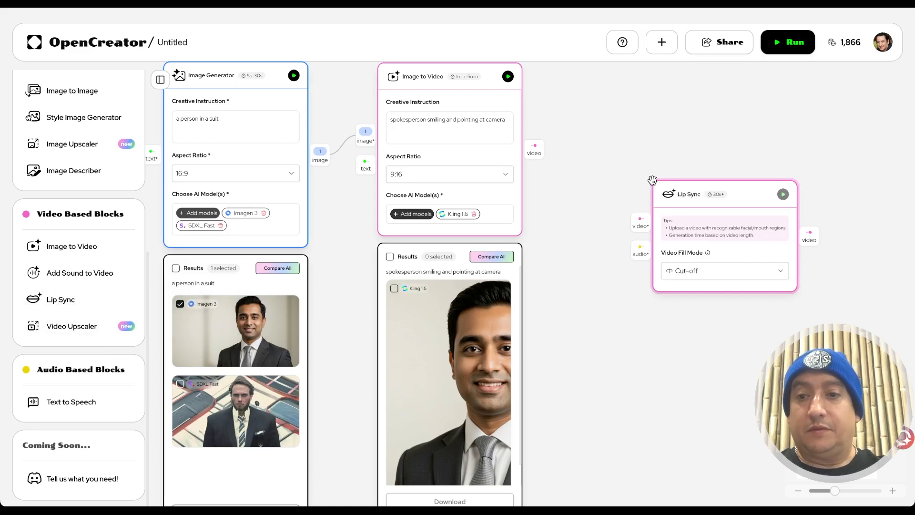
drag(696, 194, 666, 129)
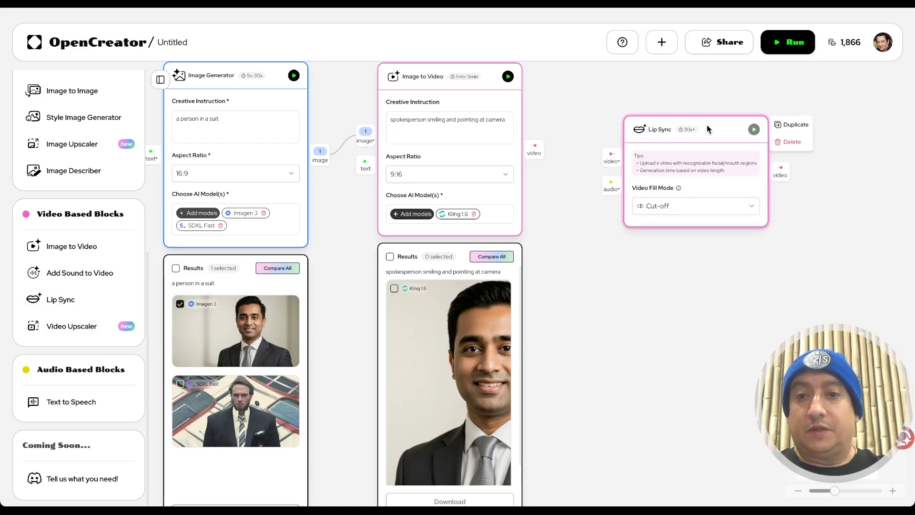
drag(536, 146, 607, 153)
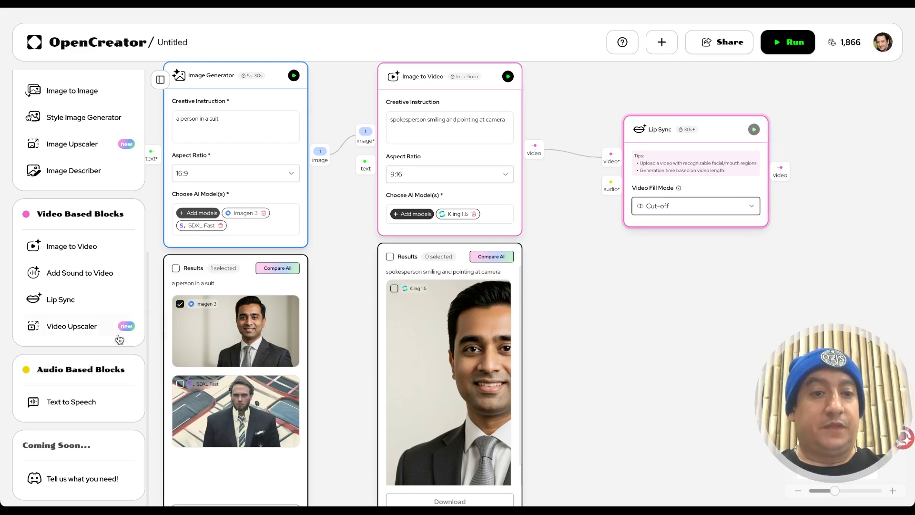
drag(57, 402, 591, 313)
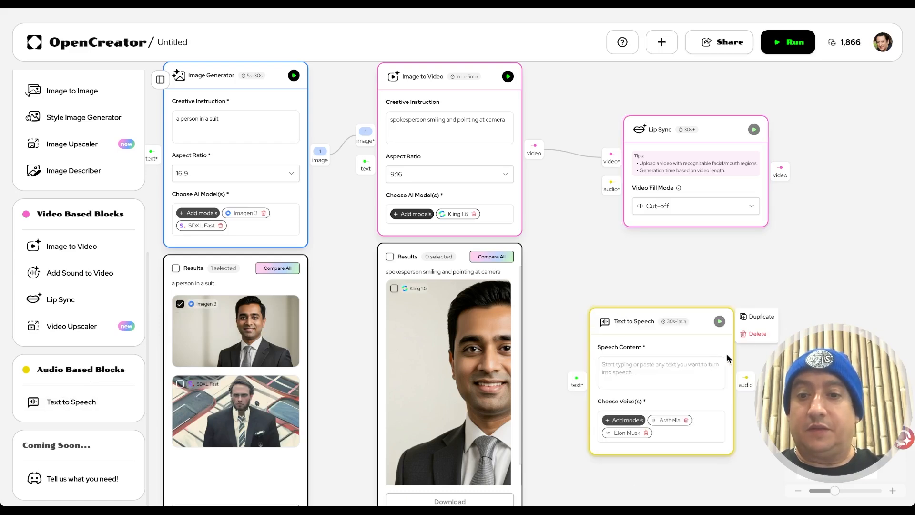
drag(745, 377, 611, 184)
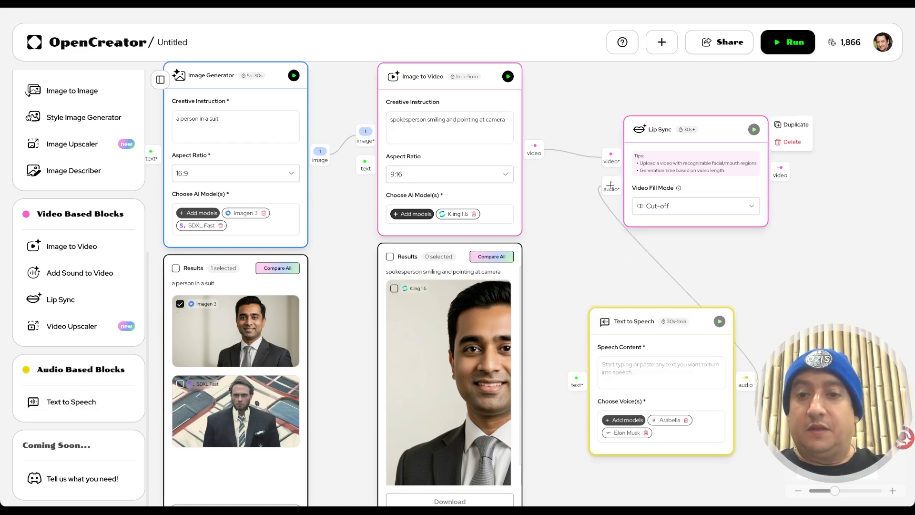
Enter "you are awesome friend" as the speech content of the Text to Speech block.
click(617, 368)
text(hello the)
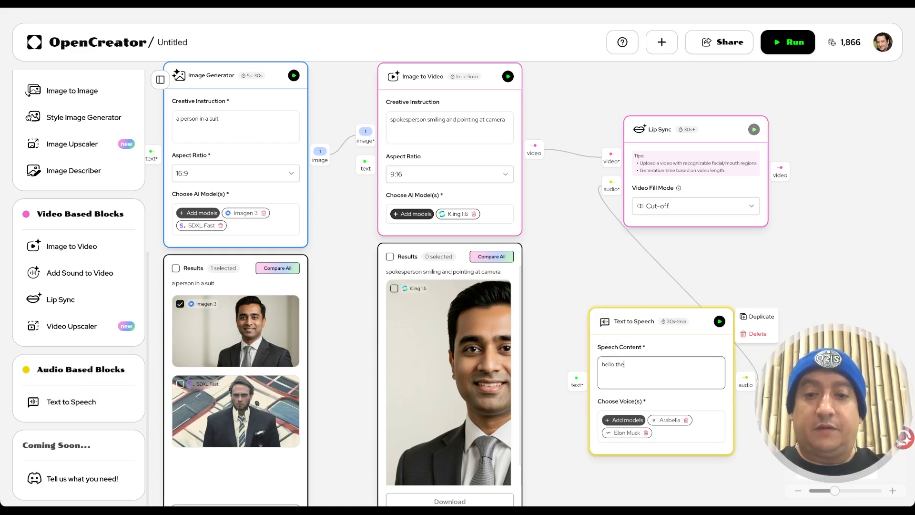
key(BackSpace)
key(BackSpace)
key(BackSpace)
text(you are awesome friend)
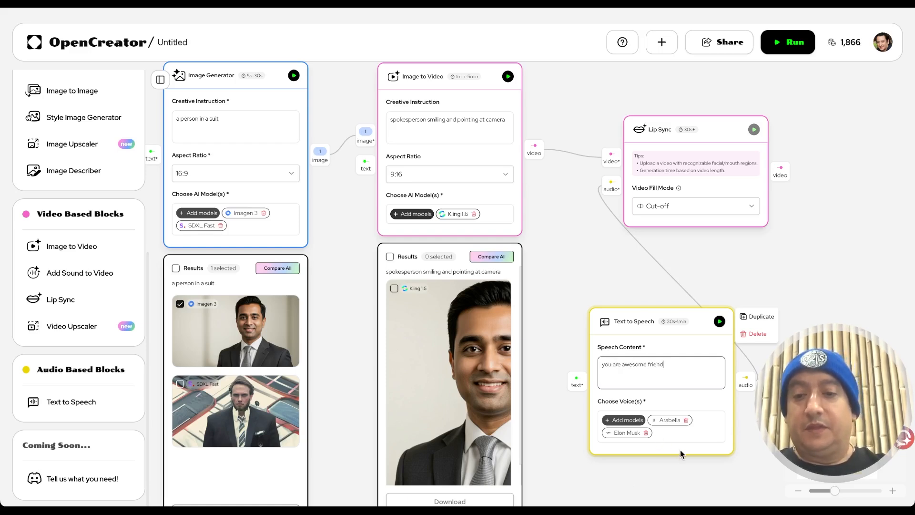
Move the Text to Speech block closer to the Image to Video results and browse its Eleven Labs voices.
click(628, 420)
mouse_move(677, 442)
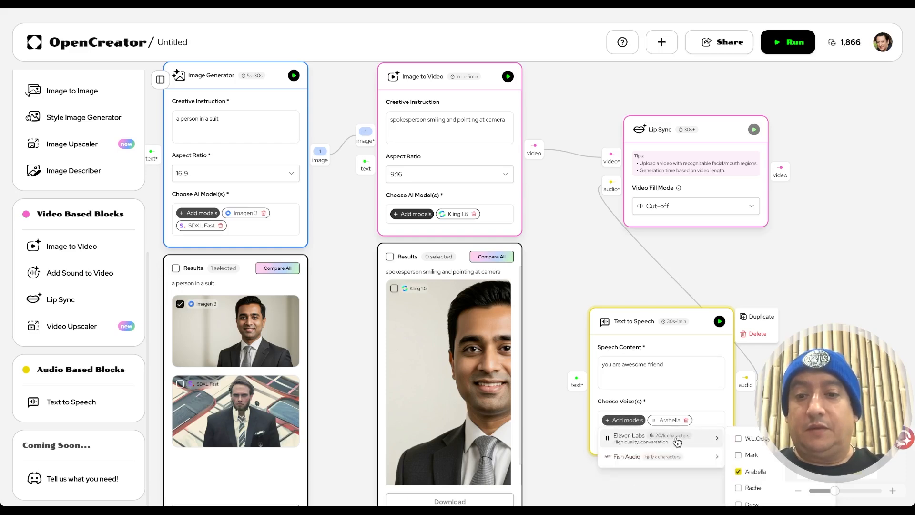
drag(630, 319, 586, 304)
mouse_move(631, 420)
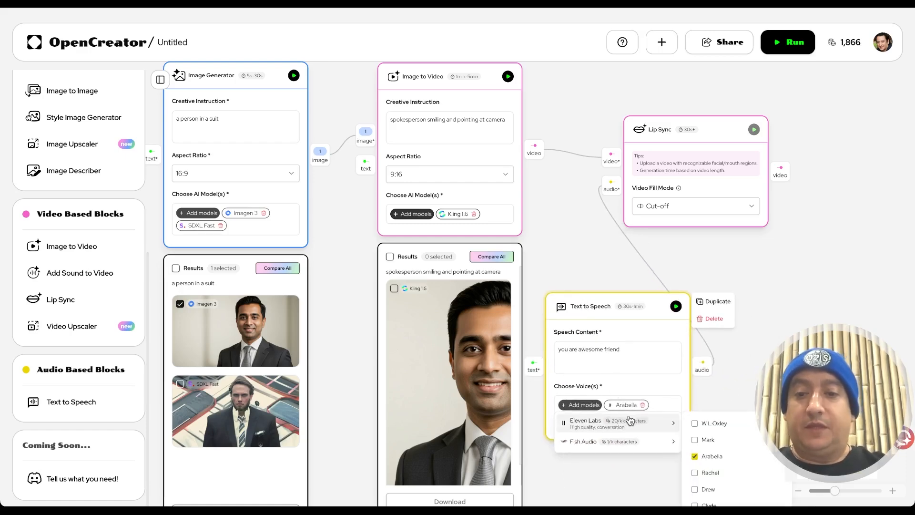
scroll(783, 304, up, 3)
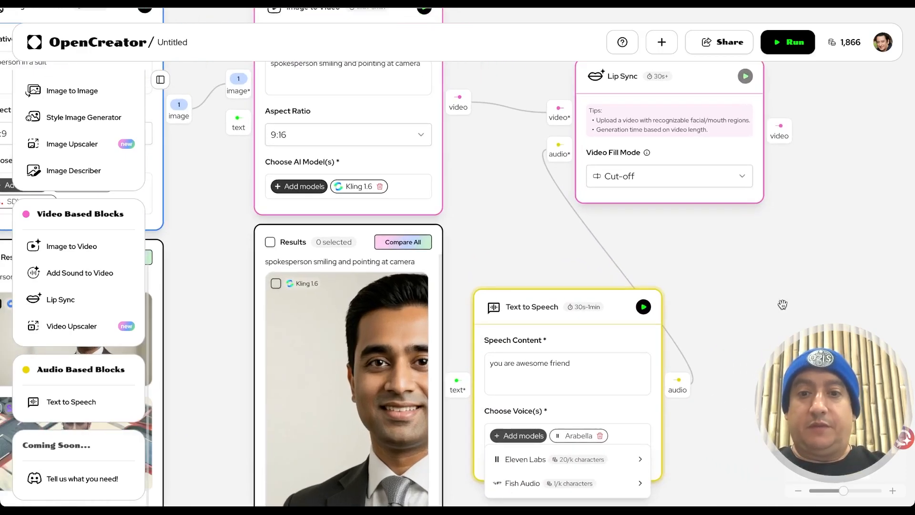
scroll(613, 377, down, 5)
mouse_move(577, 232)
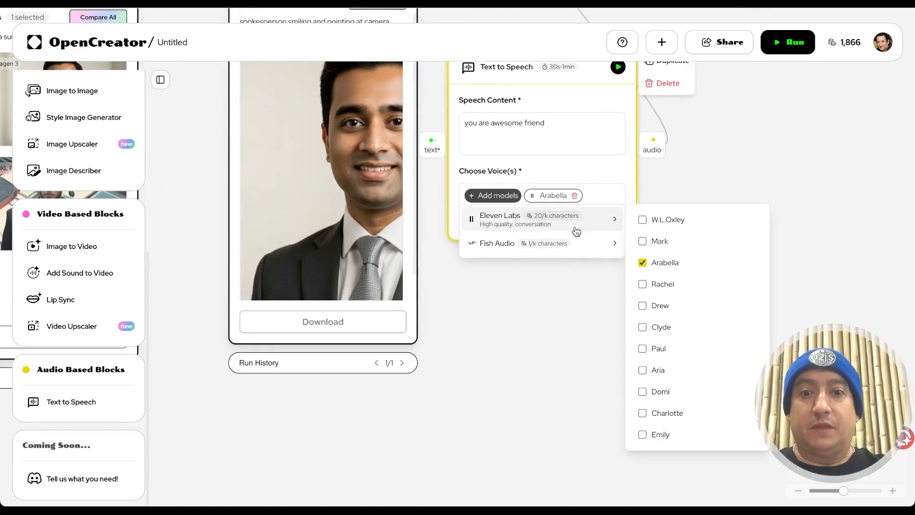
Replace the Elon Musk voice with Mr Beast among the Fish Audio voices, previewing Energetic Male along the way.
mouse_move(586, 248)
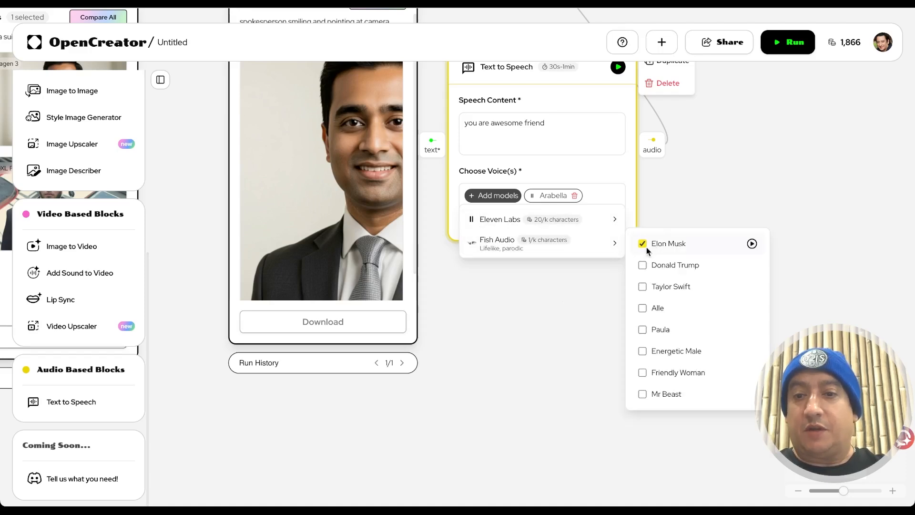
click(643, 245)
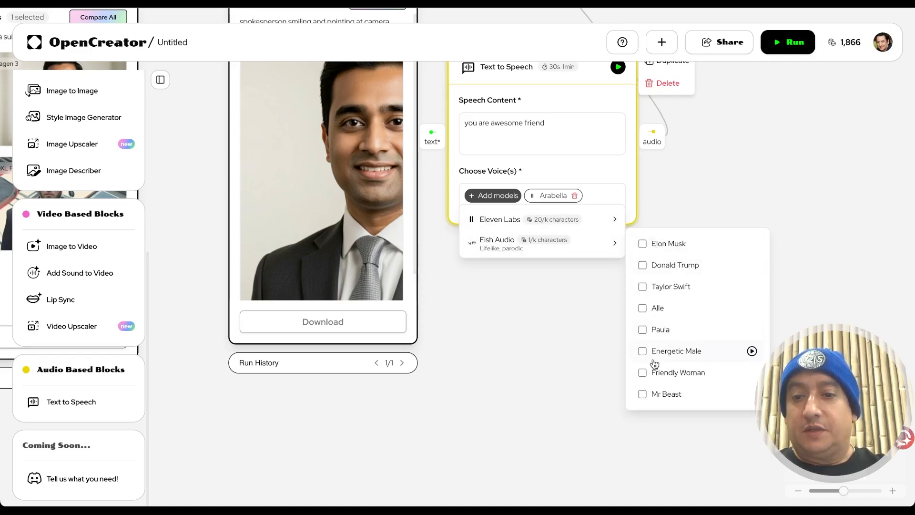
click(753, 352)
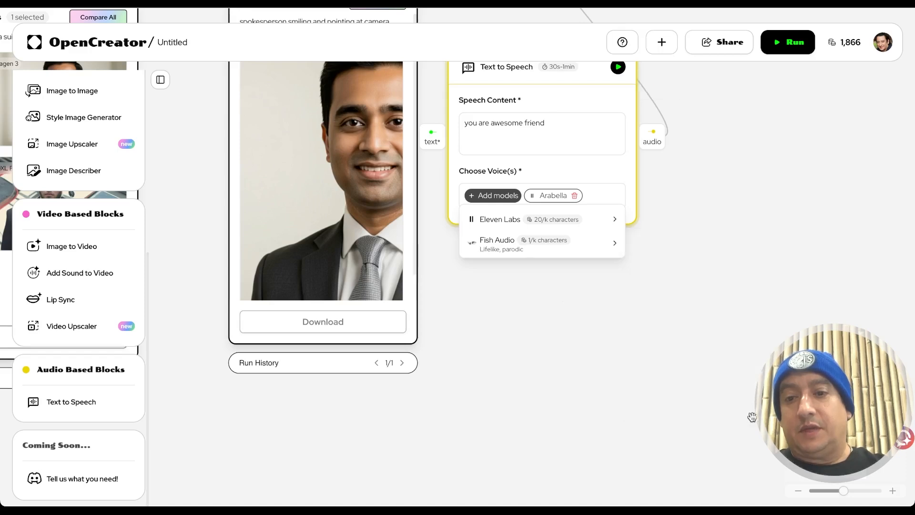
mouse_move(618, 254)
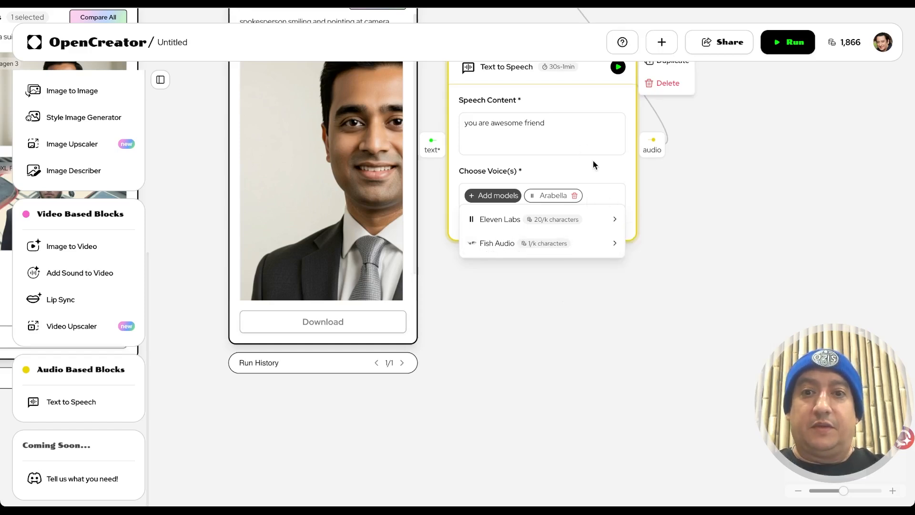
Run the Text to Speech block and remove the Arabella voice from its chosen voices.
scroll(579, 134, up, 3)
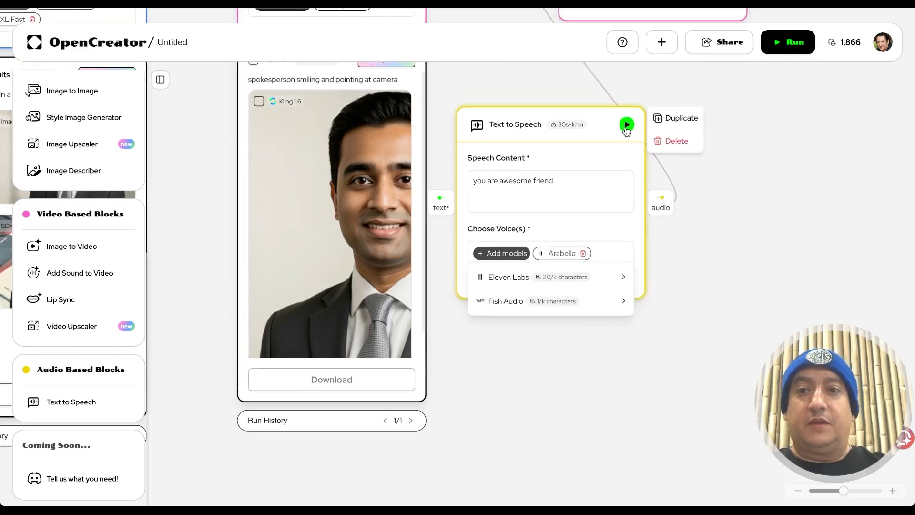
click(626, 125)
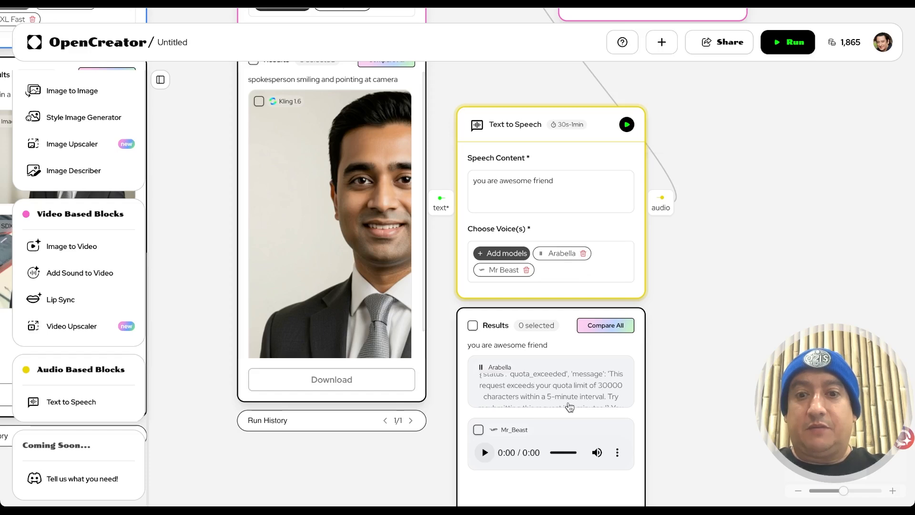
click(584, 254)
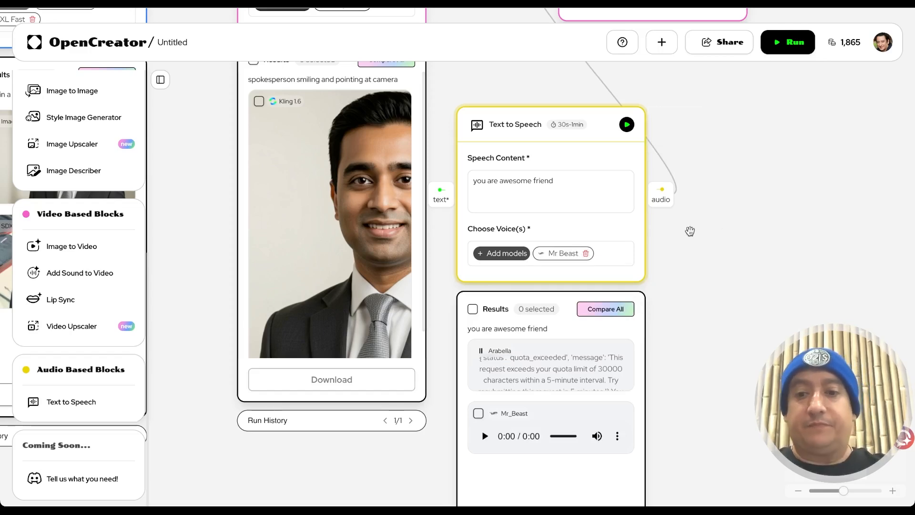
Select the Kling 1.6 video result and the Mr_Beast audio result as inputs for the Lip Sync block.
scroll(750, 295, up, 5)
scroll(750, 295, left, 2)
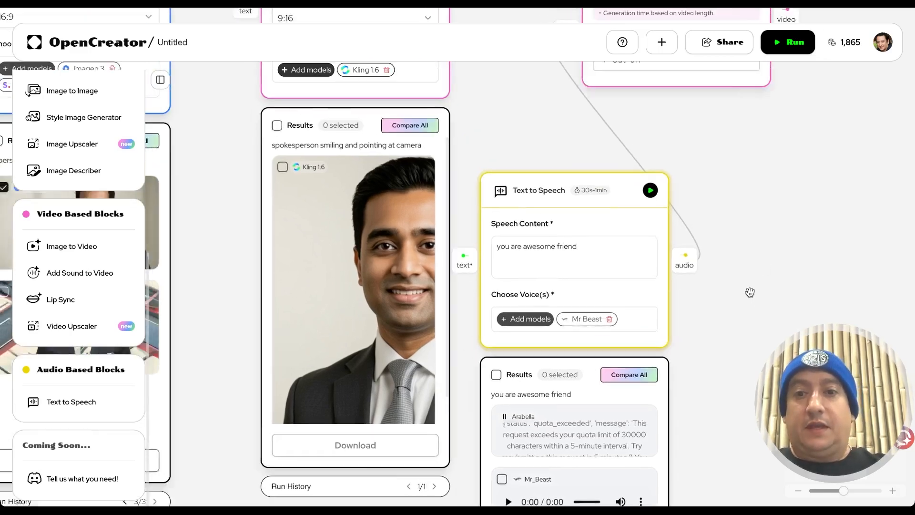
scroll(750, 295, up, 1)
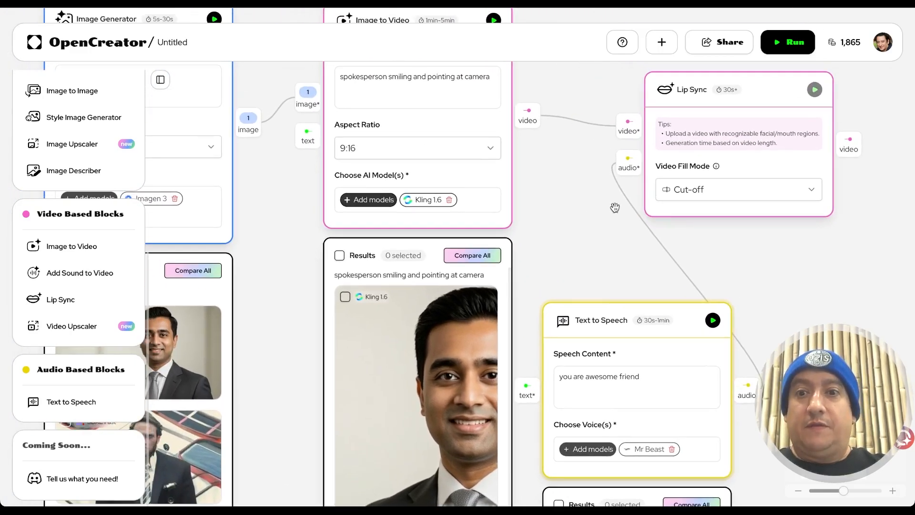
mouse_move(452, 409)
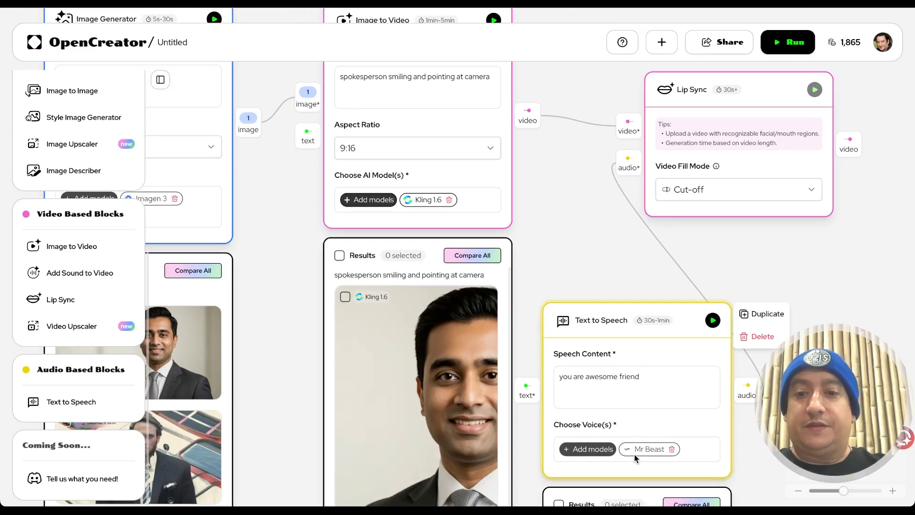
scroll(638, 258, right, 5)
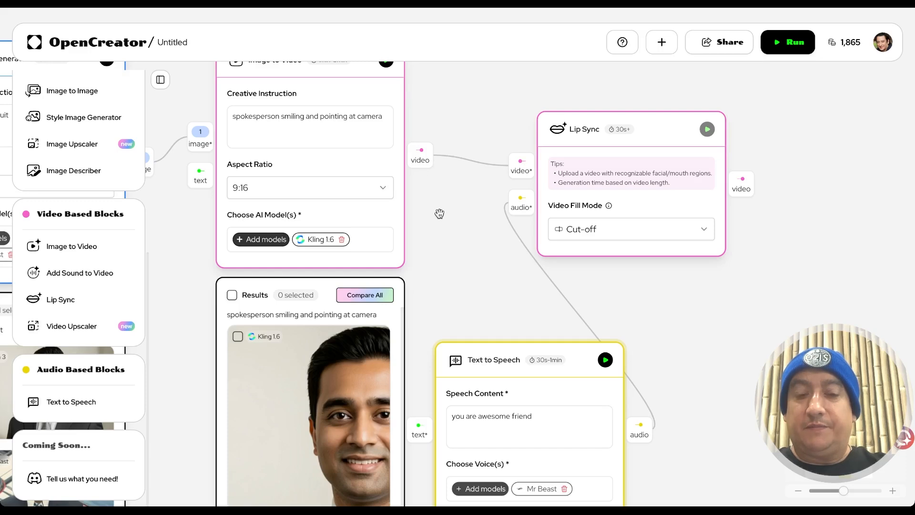
click(237, 337)
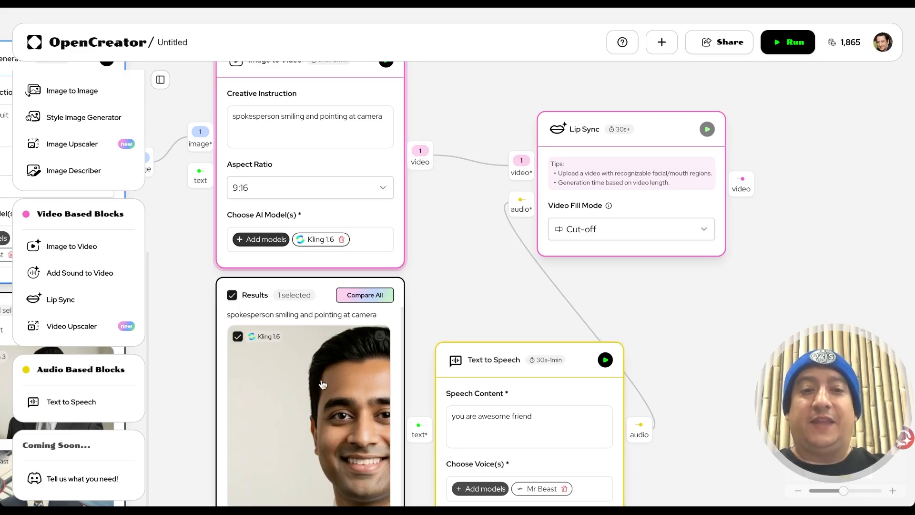
scroll(324, 387, down, 1)
scroll(325, 387, up, 1)
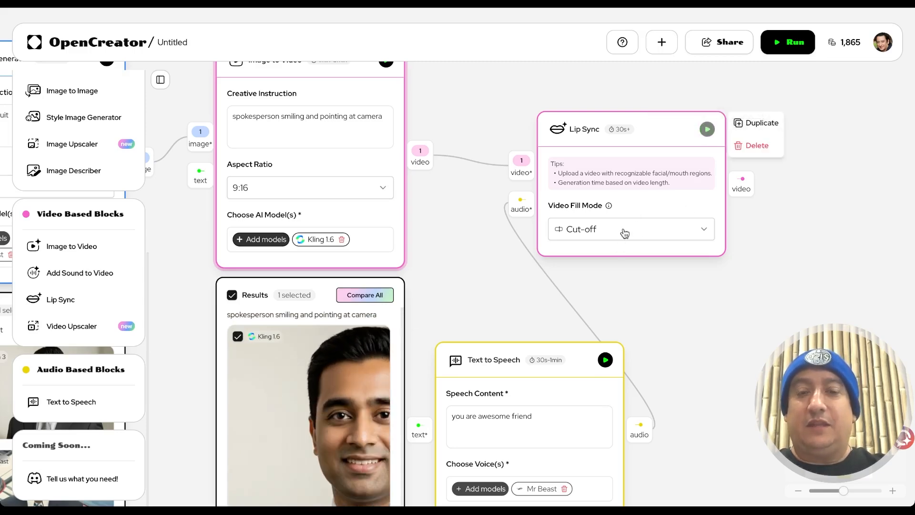
scroll(530, 404, down, 5)
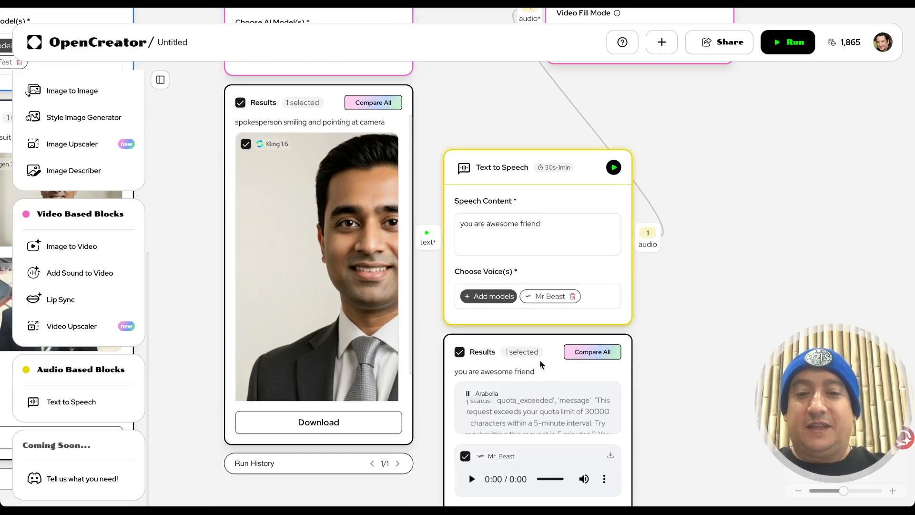
scroll(556, 337, up, 6)
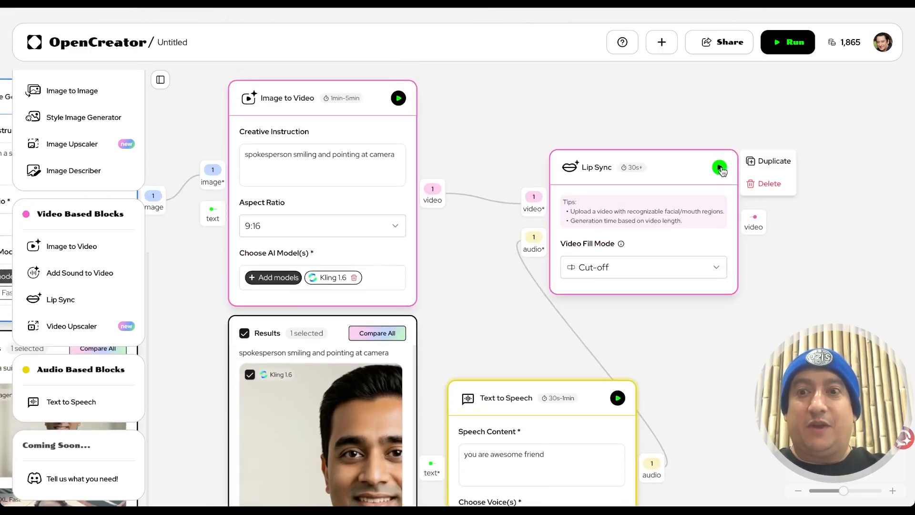
Run the Lip Sync block and move it farther from the Image to Video block, clear of Text to Speech.
click(720, 167)
drag(775, 330, 804, 267)
drag(621, 106, 722, 95)
drag(569, 191, 565, 192)
scroll(566, 192, right, 5)
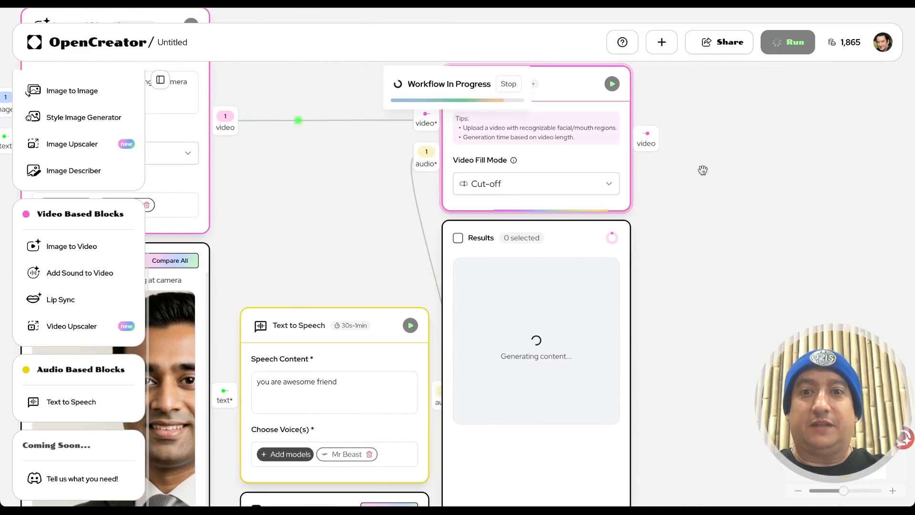
drag(560, 71, 626, 109)
Examine the Imagen 3 and SDXL Fast images of a person in a suit up close, alongside the Kling 1.6 video.
scroll(407, 206, left, 8)
scroll(409, 206, left, 6)
scroll(410, 204, up, 3)
scroll(410, 204, right, 3)
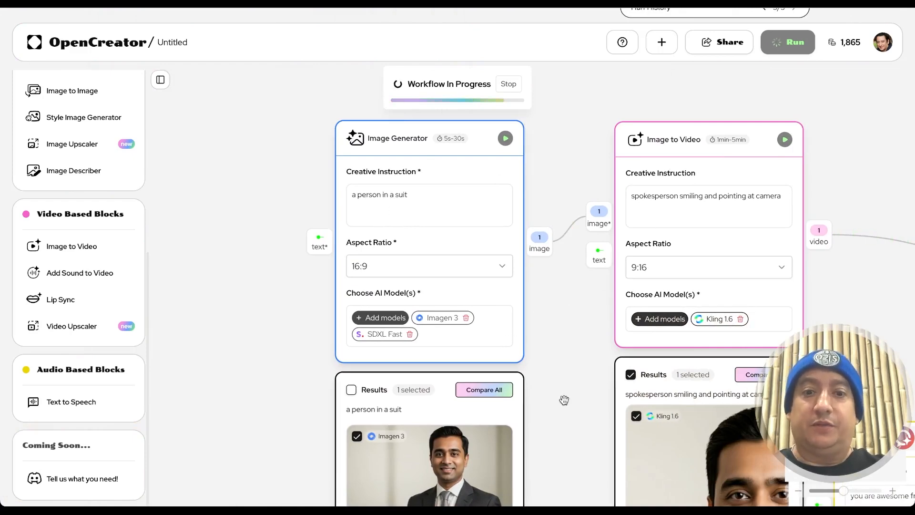
scroll(565, 400, down, 5)
scroll(565, 400, right, 2)
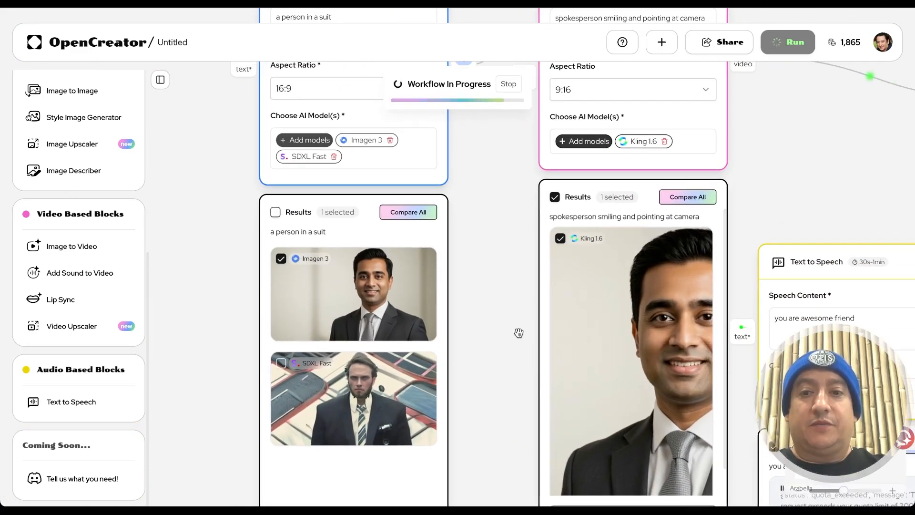
scroll(489, 301, up, 1)
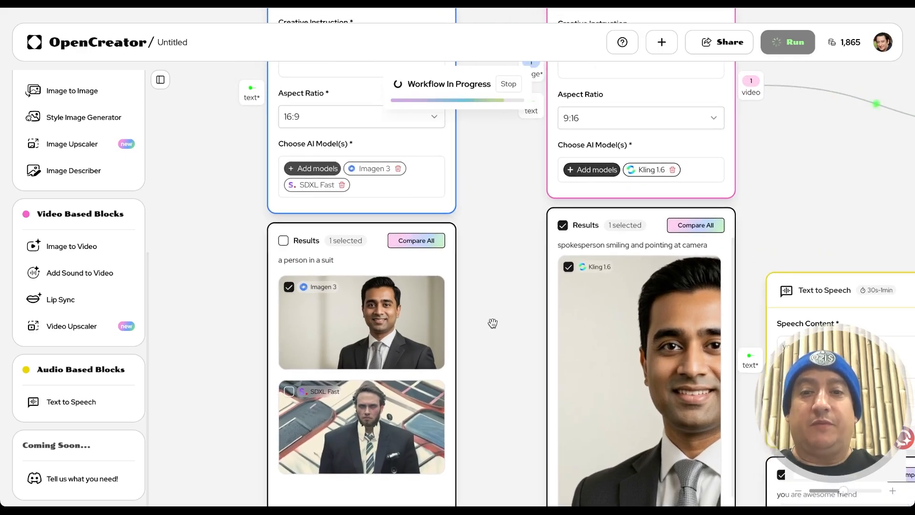
scroll(505, 340, down, 1)
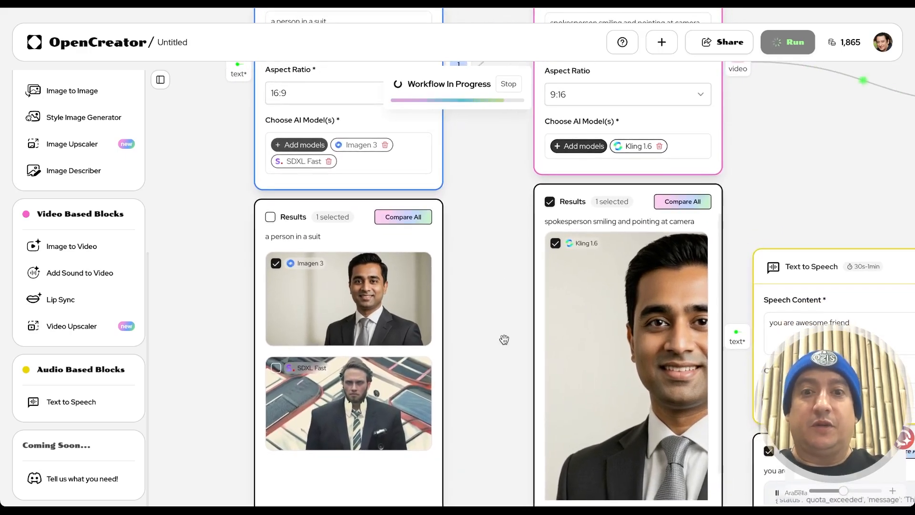
scroll(505, 339, down, 1)
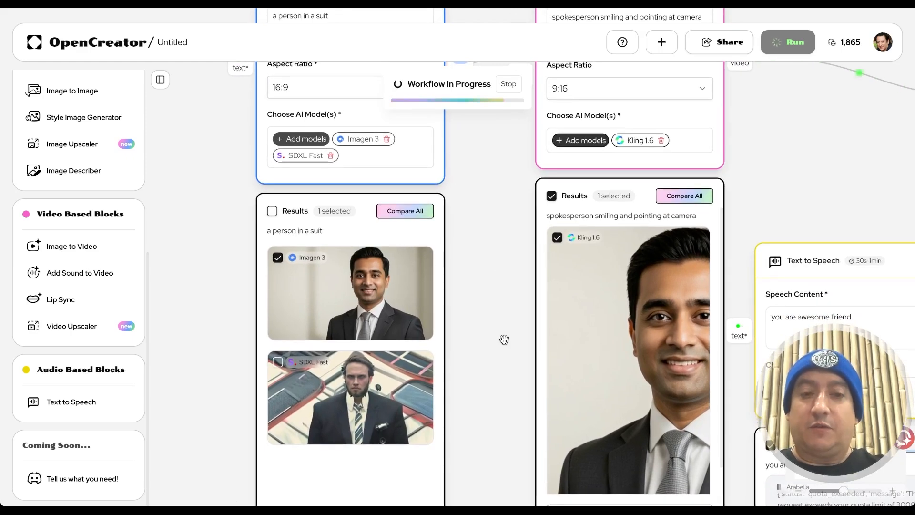
scroll(504, 339, up, 1)
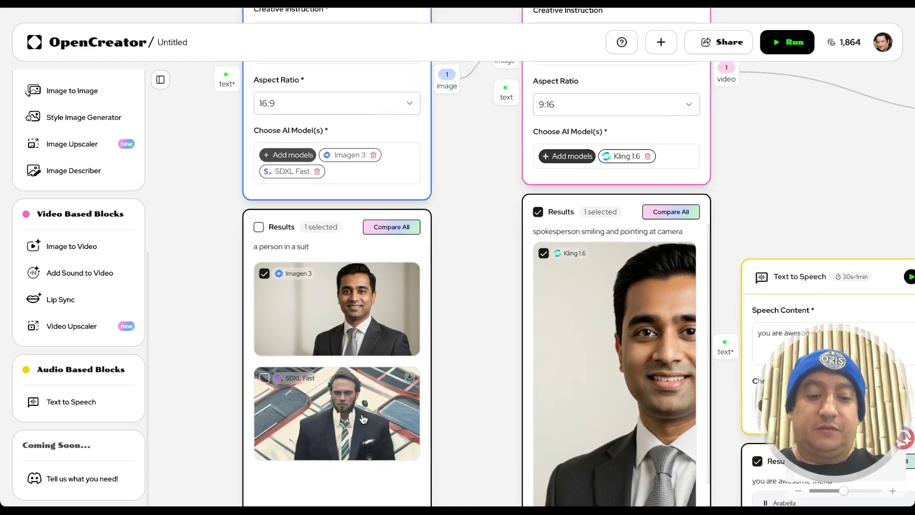
scroll(363, 419, up, 5)
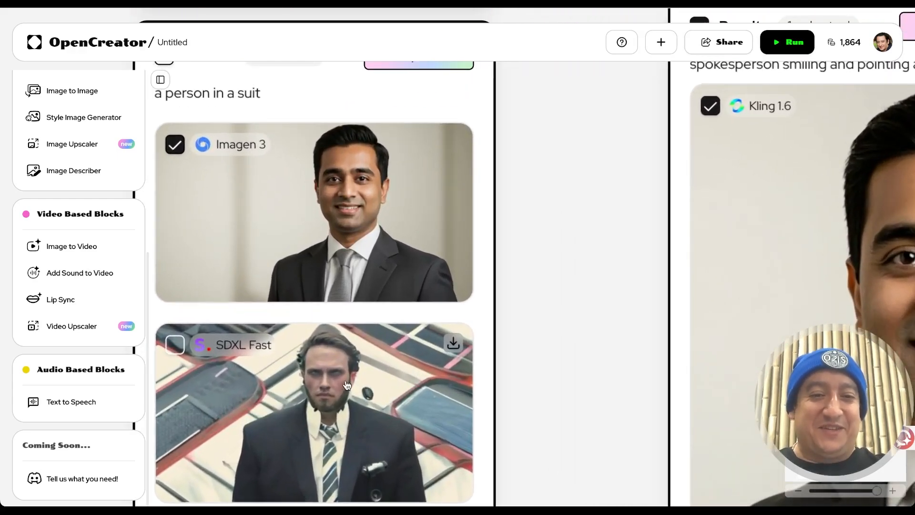
scroll(347, 385, down, 7)
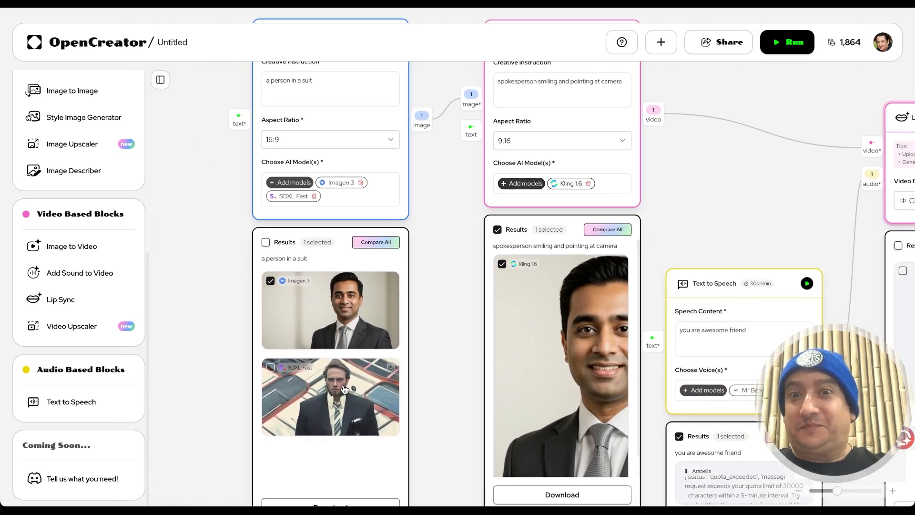
Review the connected video and speech blocks and open the Lip Sync result in the gallery view.
drag(436, 239, 310, 284)
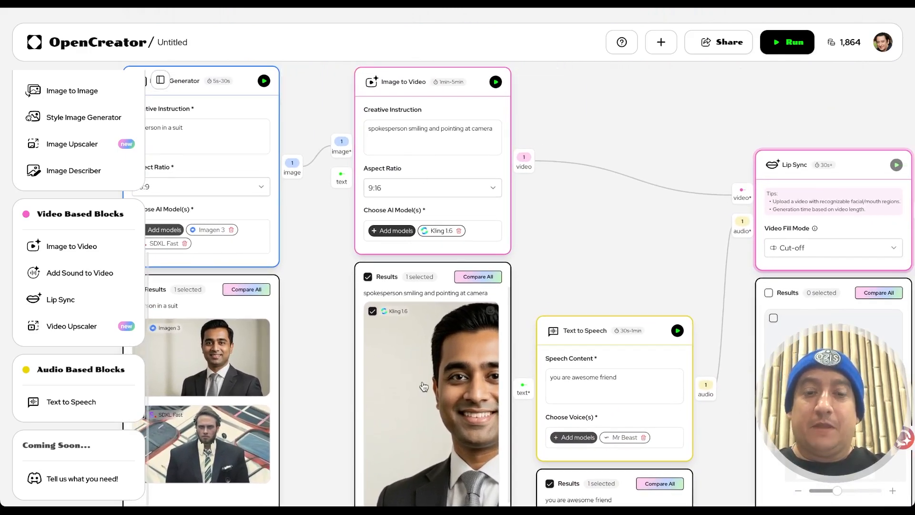
drag(459, 413, 413, 416)
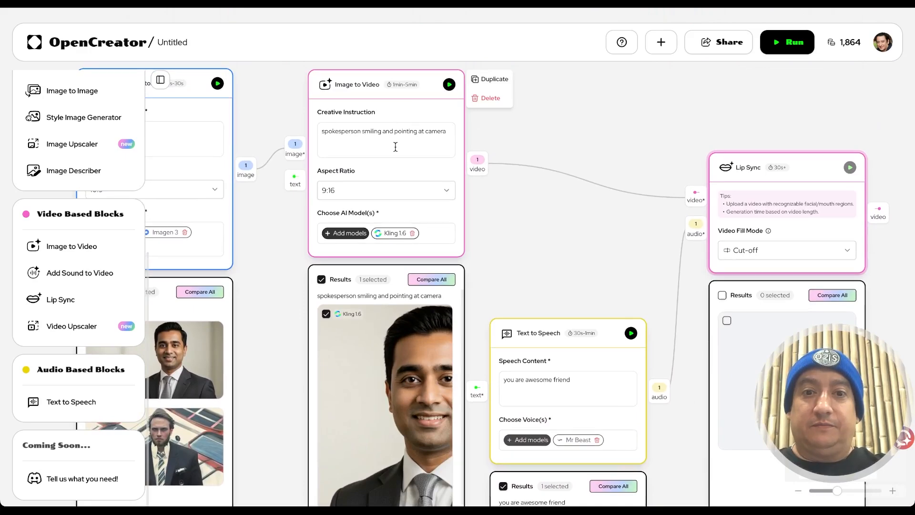
scroll(398, 361, down, 1)
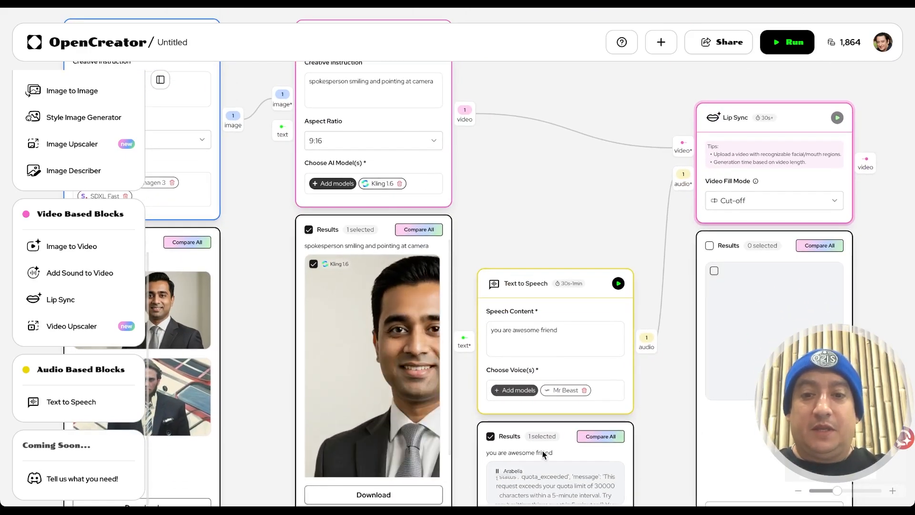
scroll(542, 458, down, 1)
scroll(542, 458, down, 2)
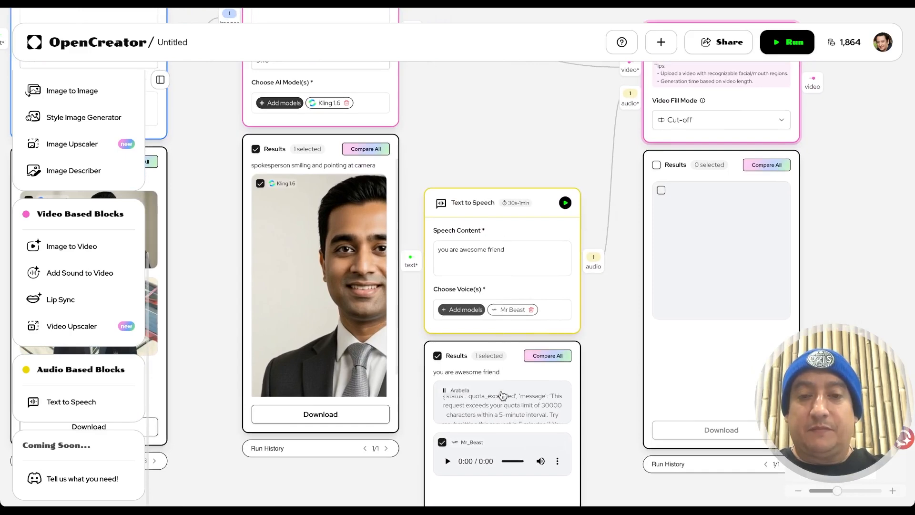
scroll(588, 276, up, 2)
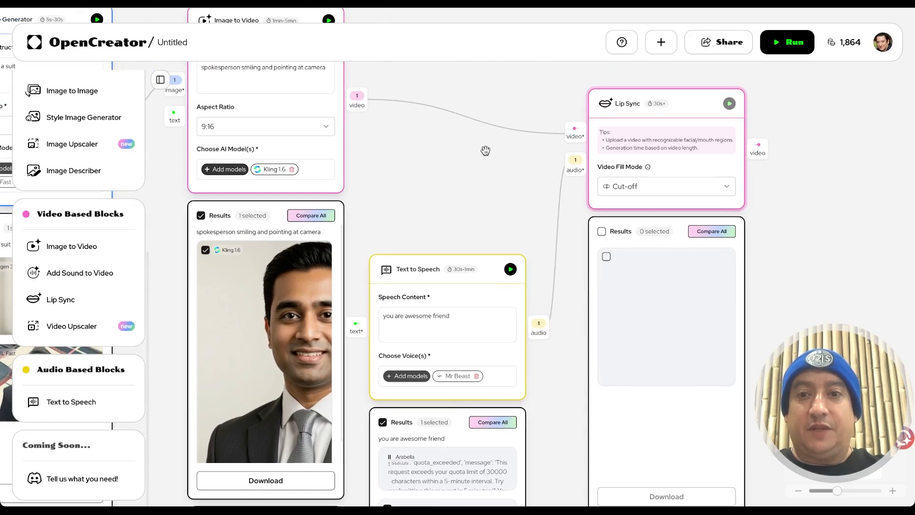
scroll(486, 150, right, 3)
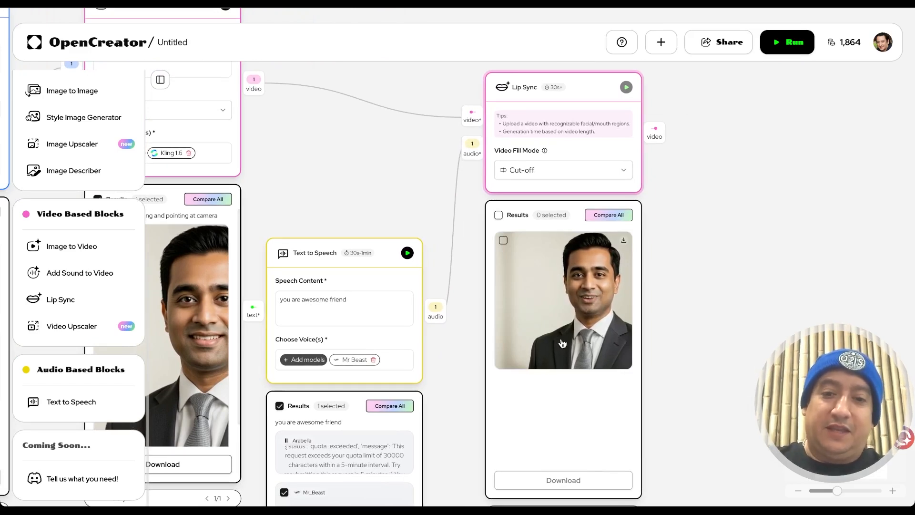
click(543, 303)
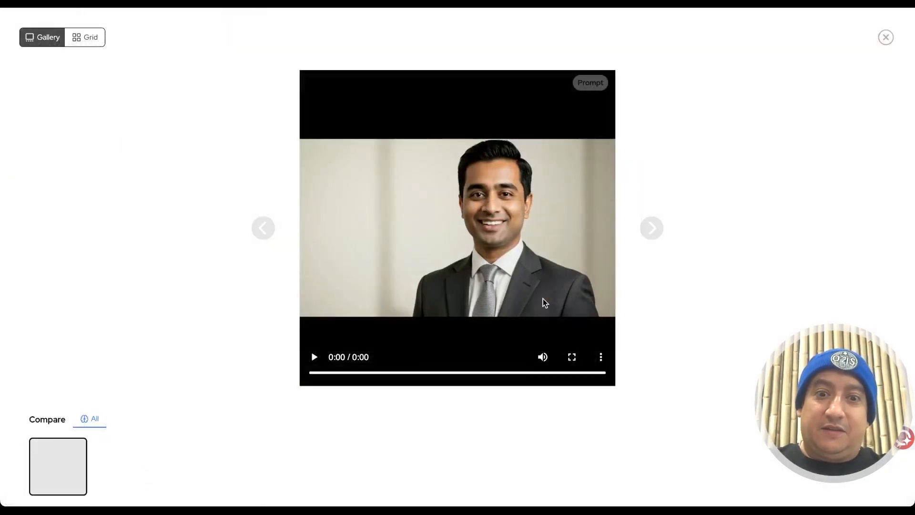
Play the Lip Sync result twice in the gallery view and return to the flow canvas.
click(544, 357)
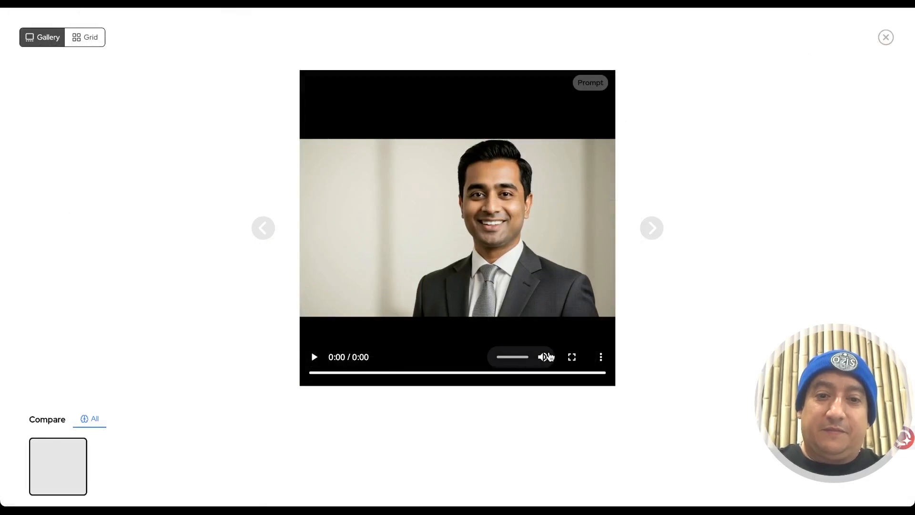
click(315, 358)
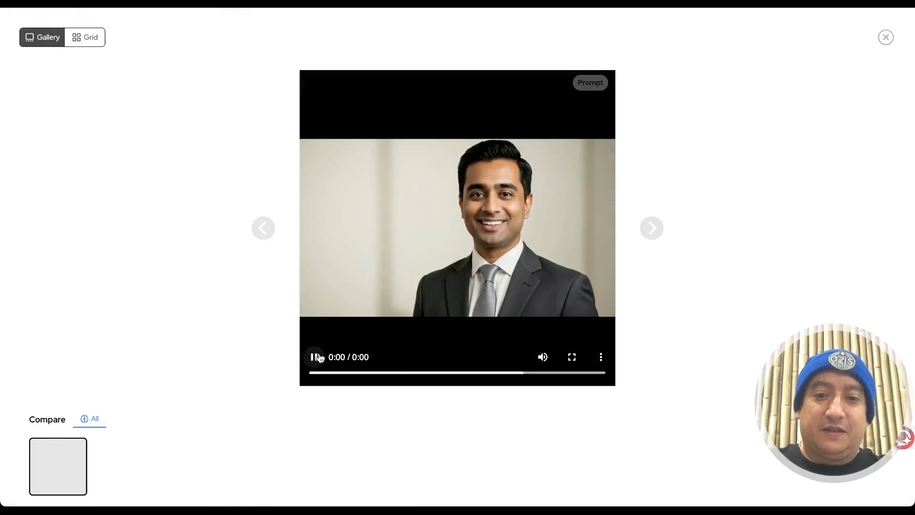
click(314, 357)
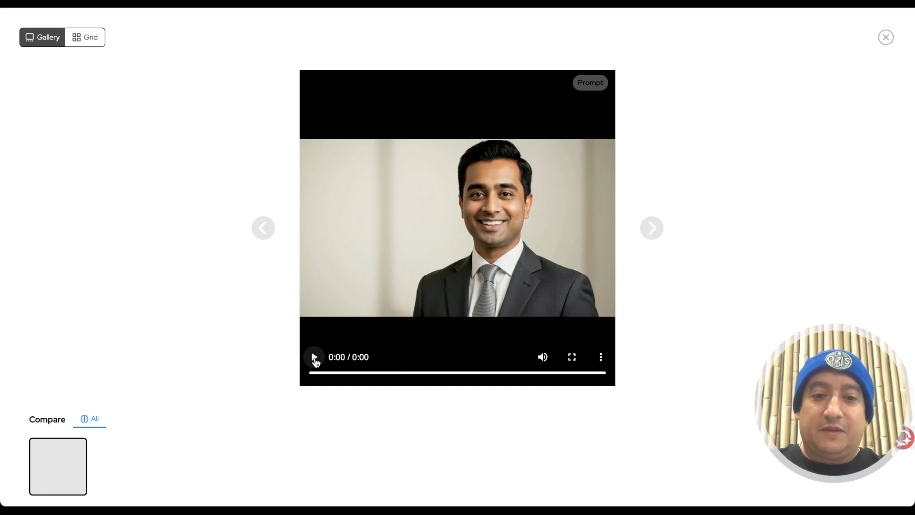
click(315, 357)
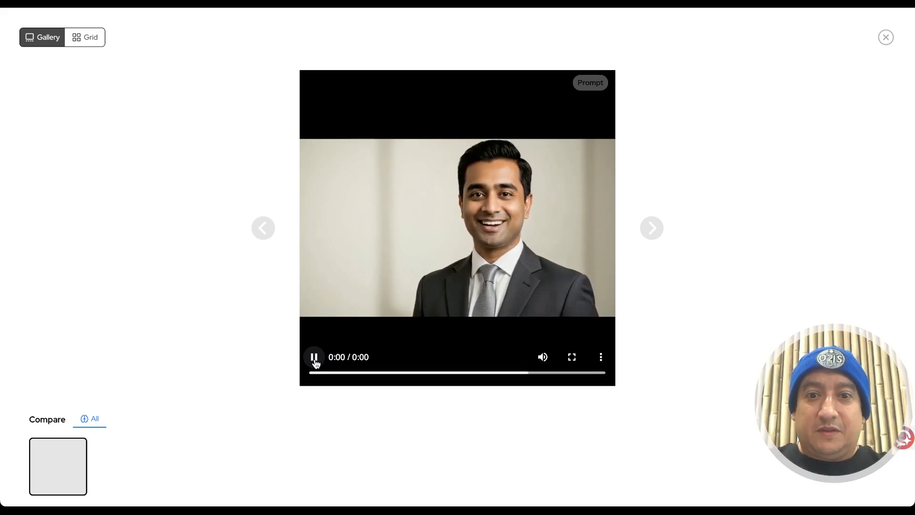
click(314, 362)
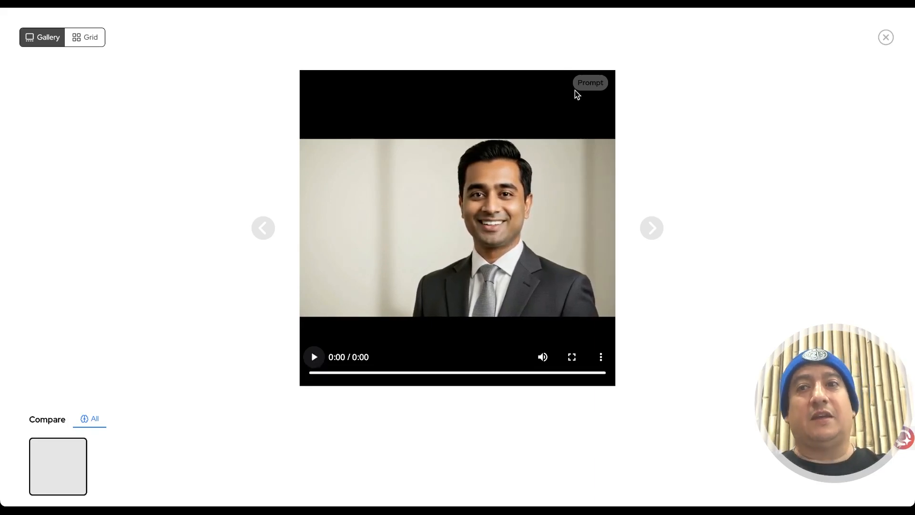
click(886, 37)
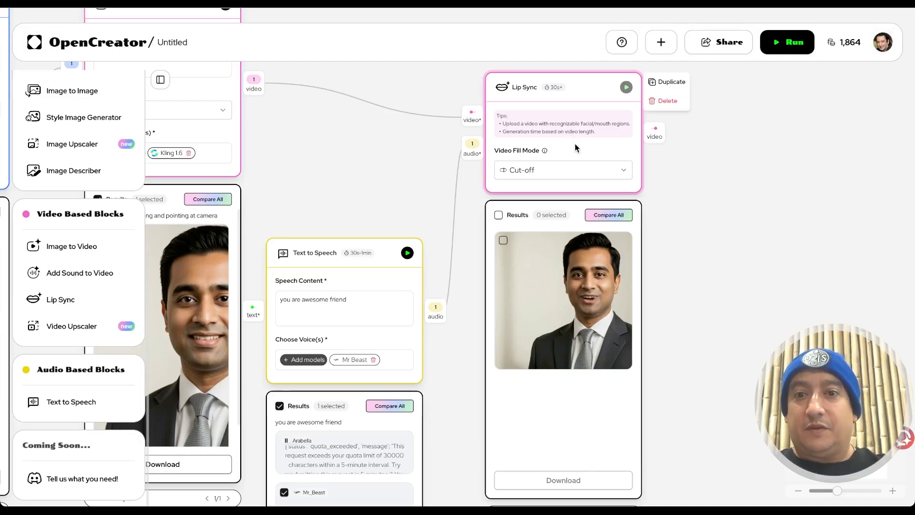
Preview the Kling 1.6 video result and review it alongside the Mr_Beast audio and Lip Sync results.
scroll(373, 174, left, 1)
scroll(373, 174, down, 1)
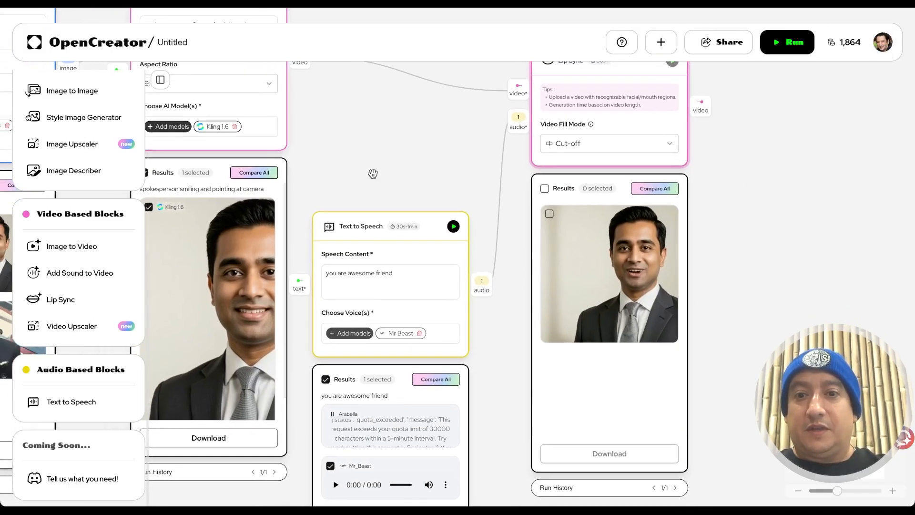
scroll(373, 173, left, 1)
scroll(373, 173, down, 1)
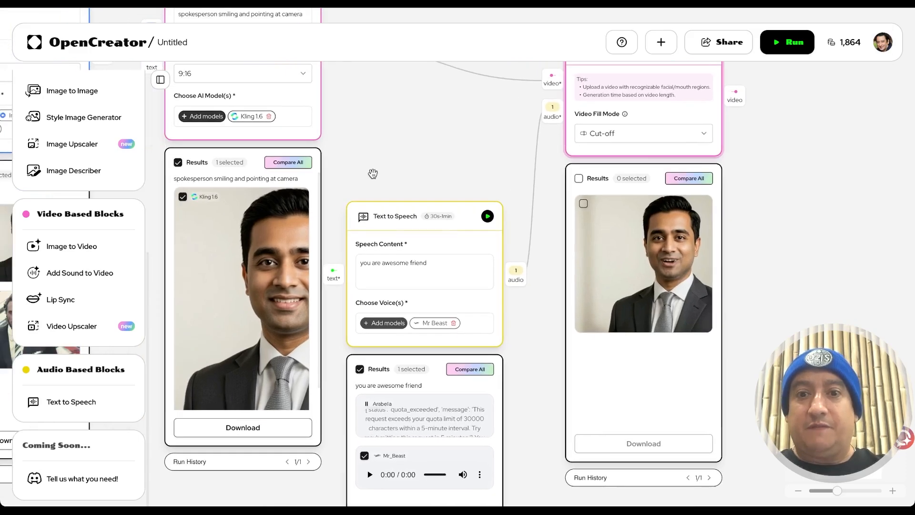
scroll(372, 173, left, 1)
scroll(372, 174, down, 1)
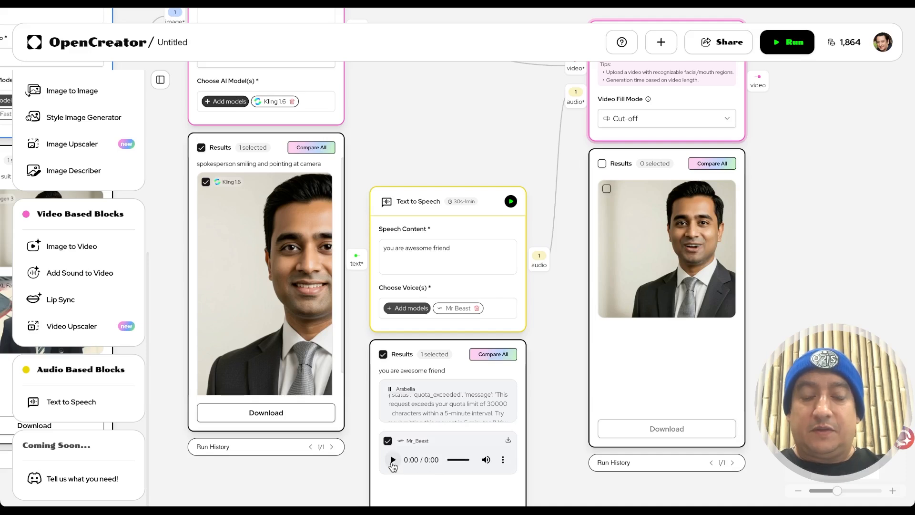
mouse_move(265, 363)
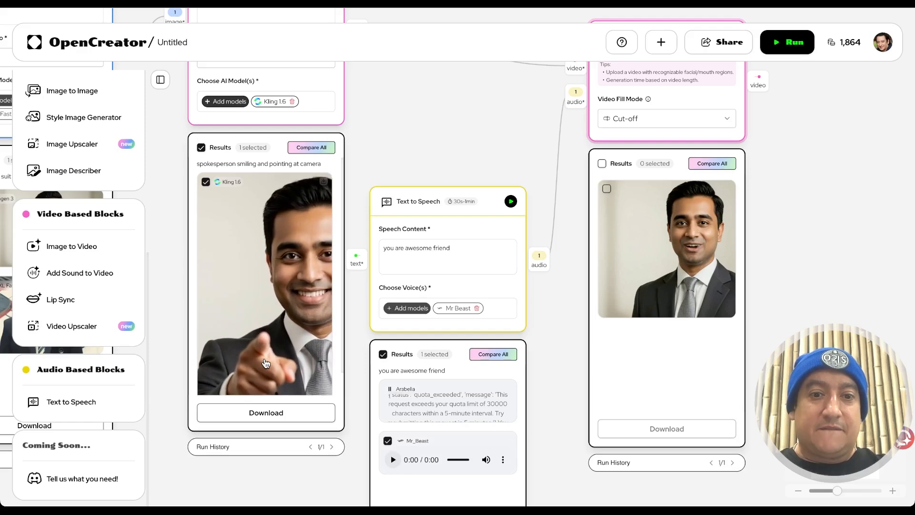
Set the Lip Sync block's video fill mode to Loop.
scroll(572, 162, right, 2)
scroll(572, 162, up, 2)
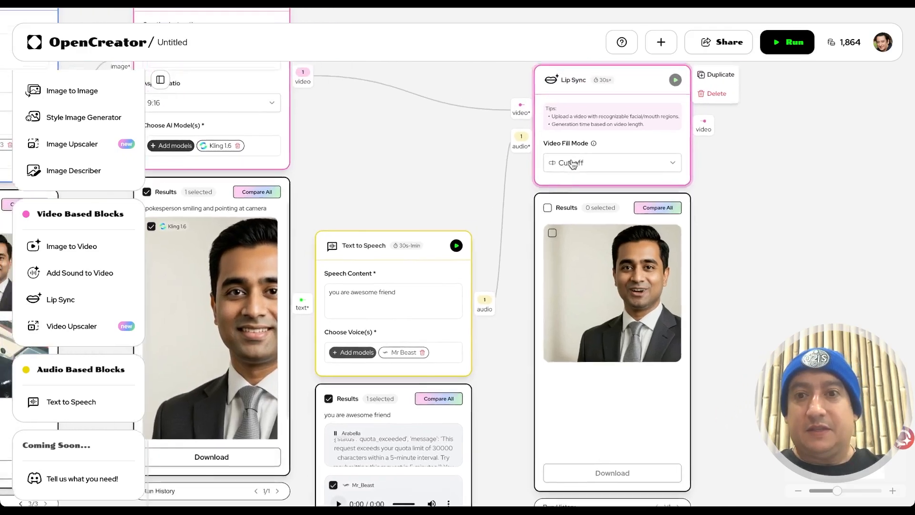
scroll(572, 164, right, 3)
scroll(572, 164, up, 2)
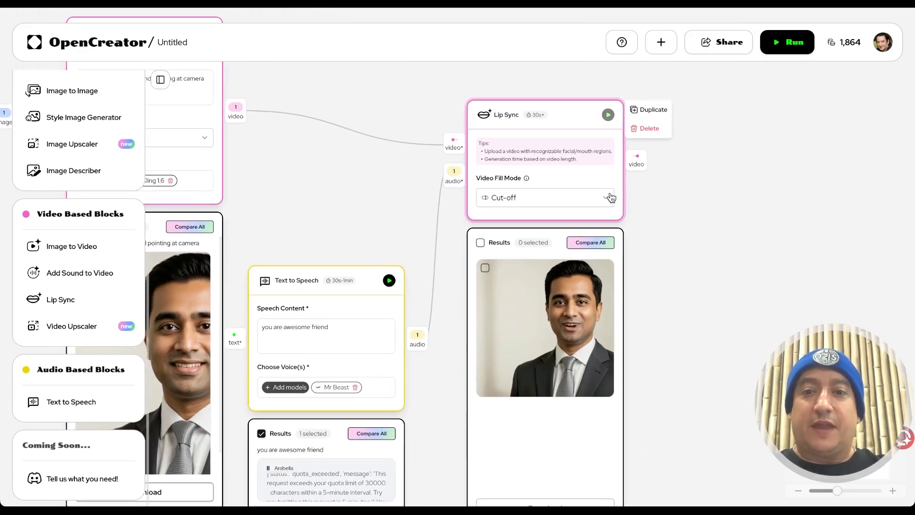
click(608, 199)
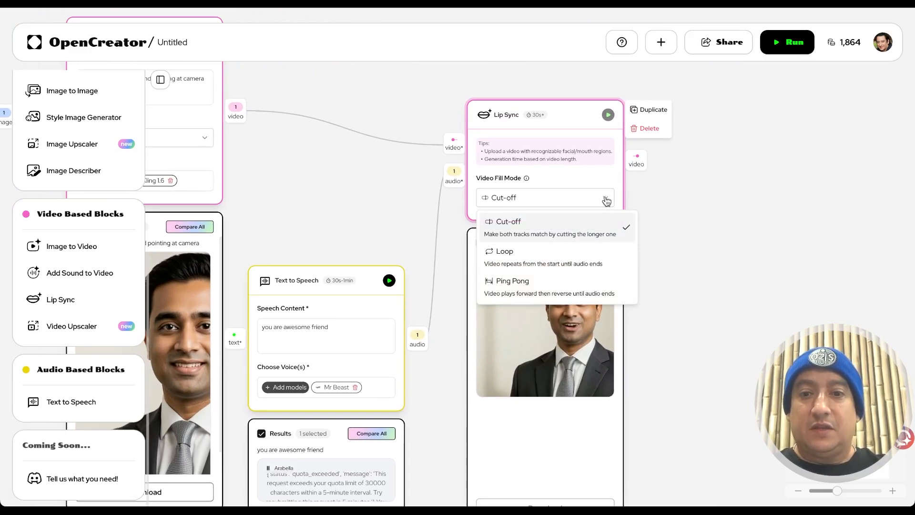
click(548, 264)
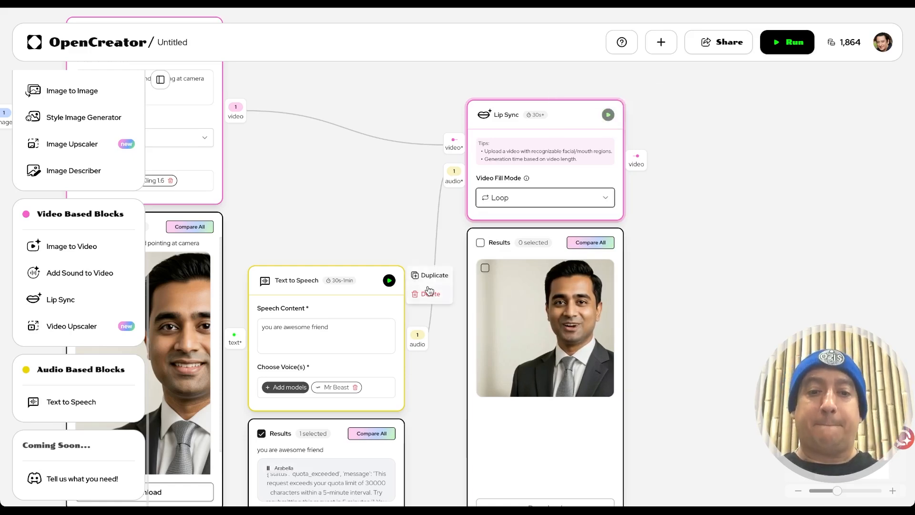
Try to rerun the Lip Sync block and select its existing video result.
scroll(429, 291, down, 5)
scroll(429, 291, left, 4)
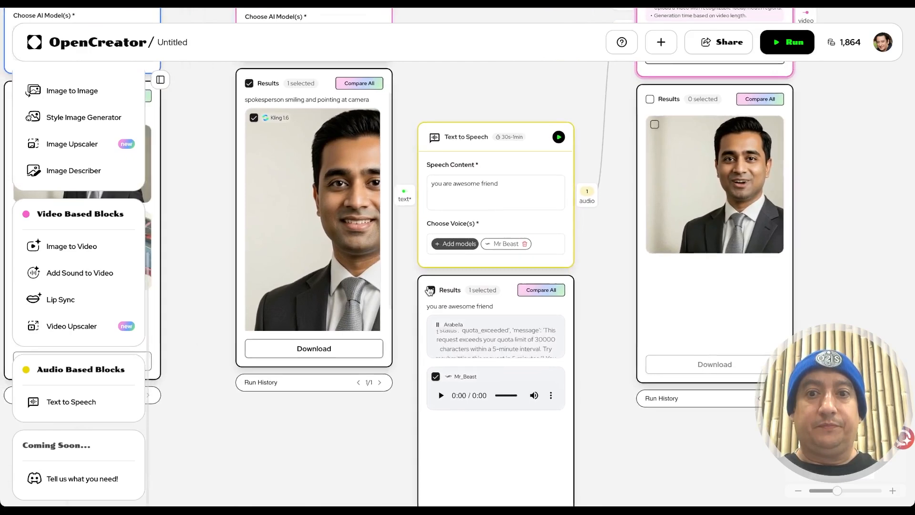
scroll(428, 288, up, 6)
scroll(428, 289, right, 3)
scroll(429, 286, up, 1)
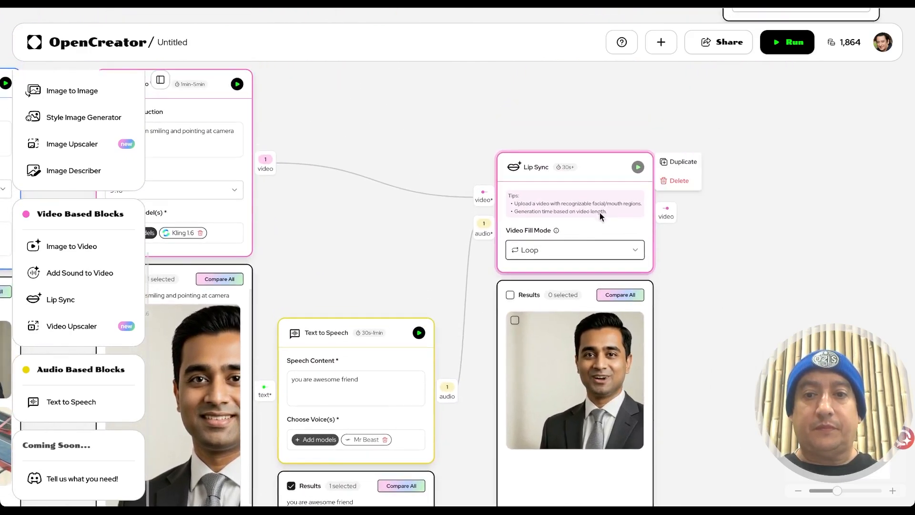
click(639, 167)
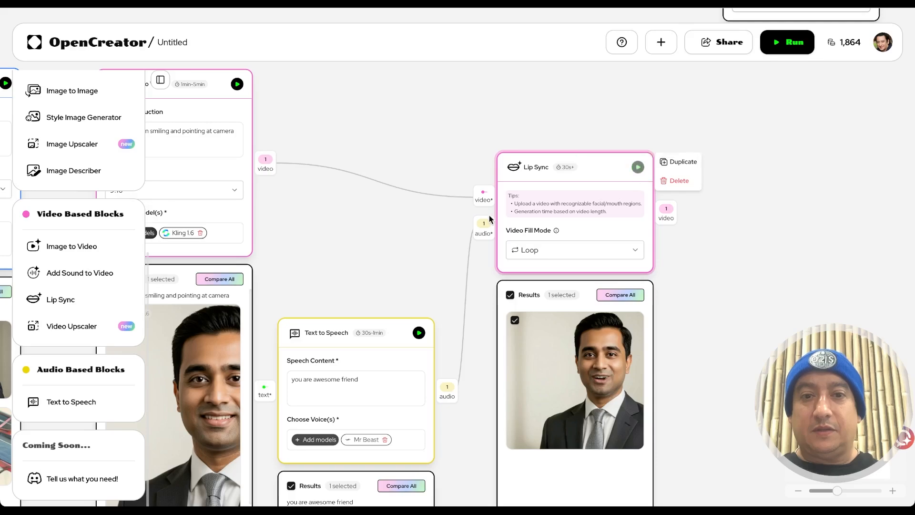
Check the connections and selected results of the Image to Video, Text to Speech and Lip Sync blocks.
scroll(410, 220, left, 5)
scroll(410, 221, left, 2)
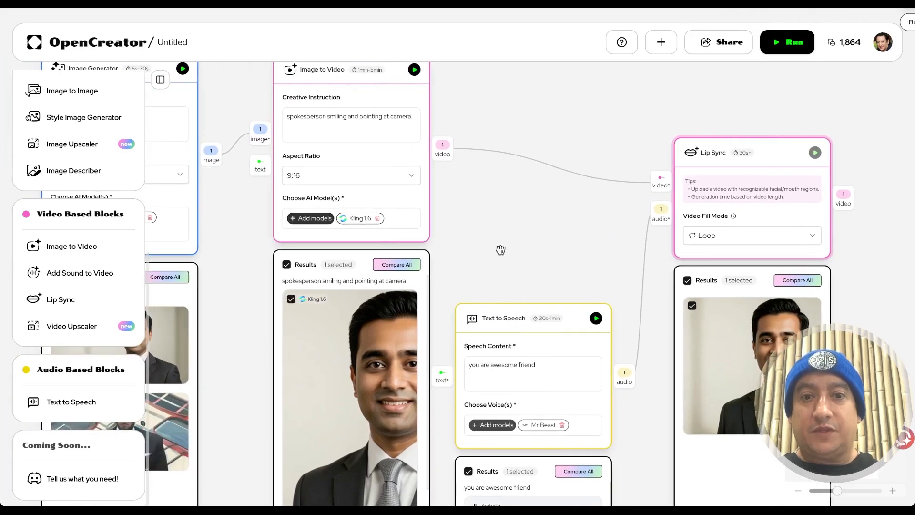
scroll(500, 250, up, 2)
scroll(500, 250, left, 1)
scroll(501, 250, down, 1)
scroll(501, 250, down, 5)
scroll(501, 250, right, 3)
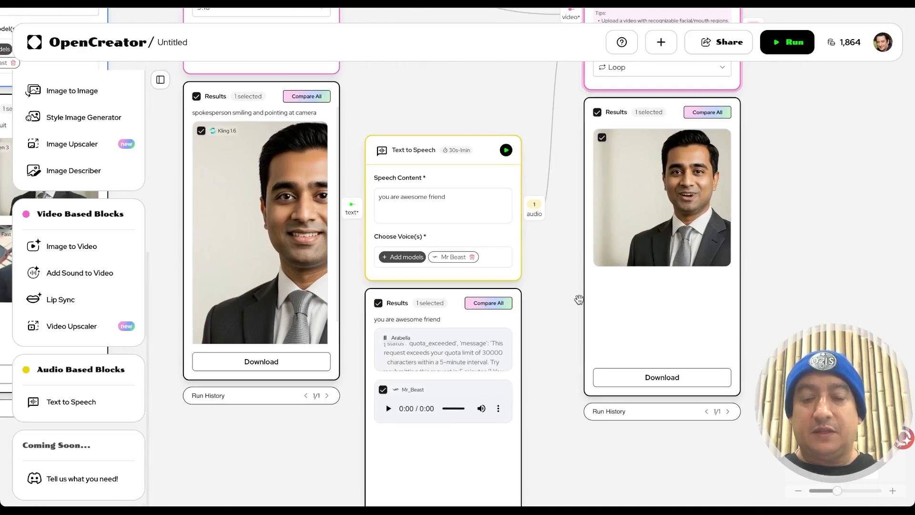
scroll(579, 299, up, 1)
scroll(579, 300, right, 1)
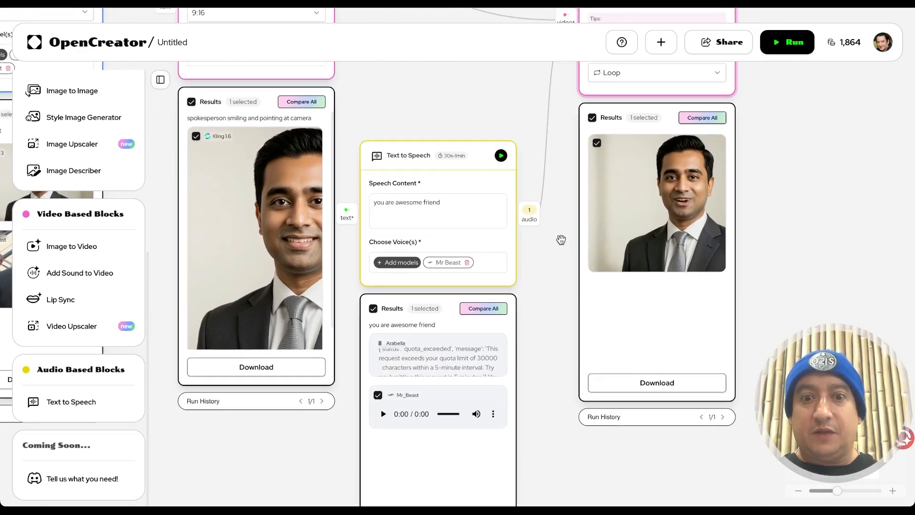
Deselect and reselect the Mr_Beast audio and the Kling 1.6 video to refresh the Lip Sync block's inputs.
scroll(561, 239, up, 2)
scroll(561, 240, right, 1)
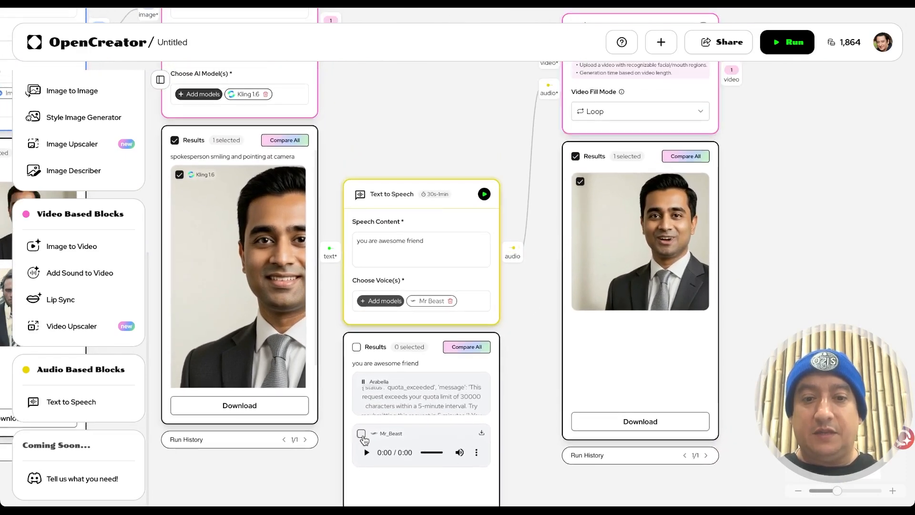
scroll(467, 189, up, 10)
scroll(467, 189, down, 8)
scroll(467, 189, left, 5)
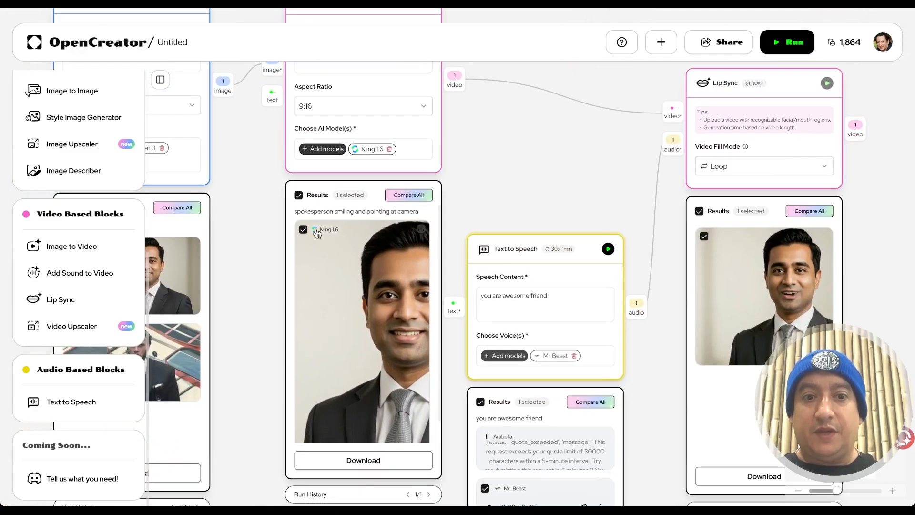
click(304, 232)
click(303, 231)
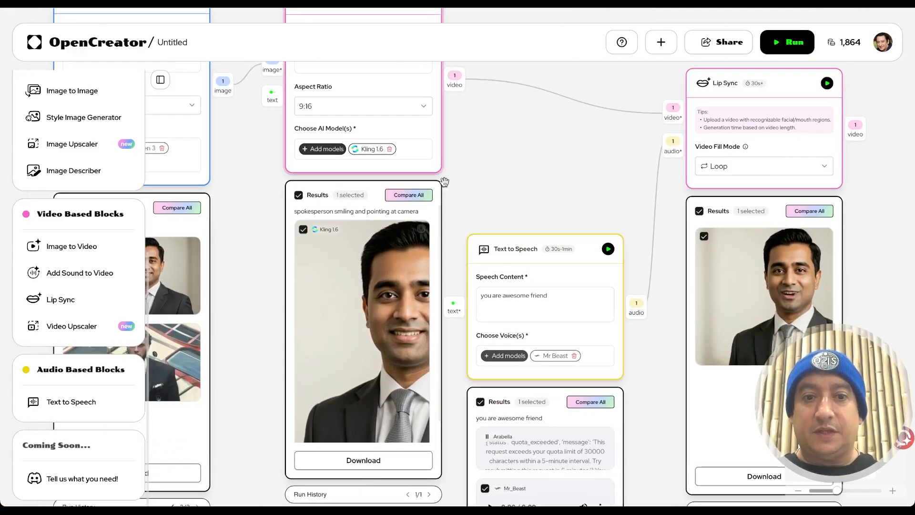
Run the Lip Sync block again with the reselected Kling 1.6 video and Mr_Beast audio.
scroll(521, 163, up, 3)
scroll(521, 164, right, 5)
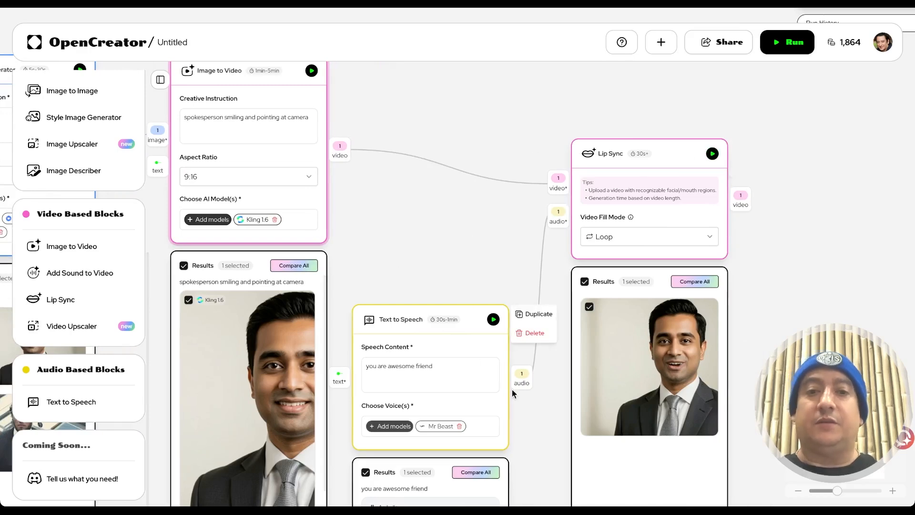
scroll(399, 262, down, 3)
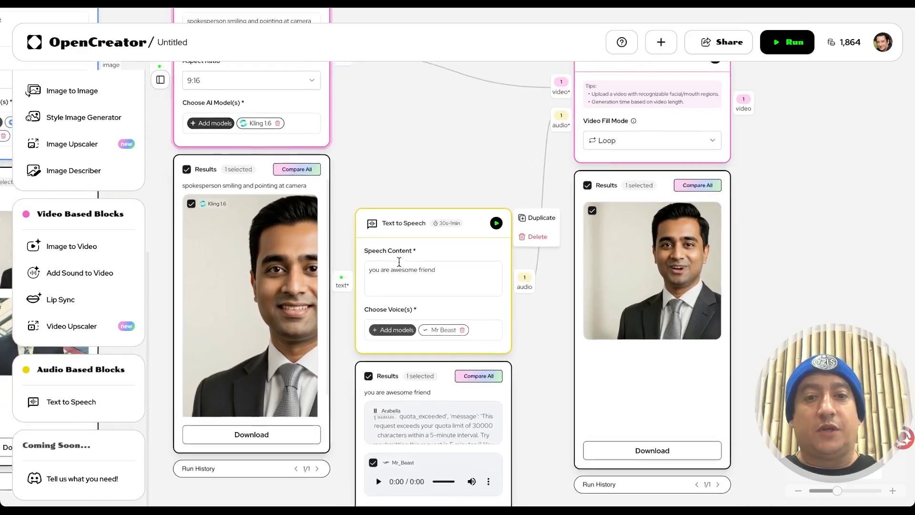
scroll(400, 262, left, 1)
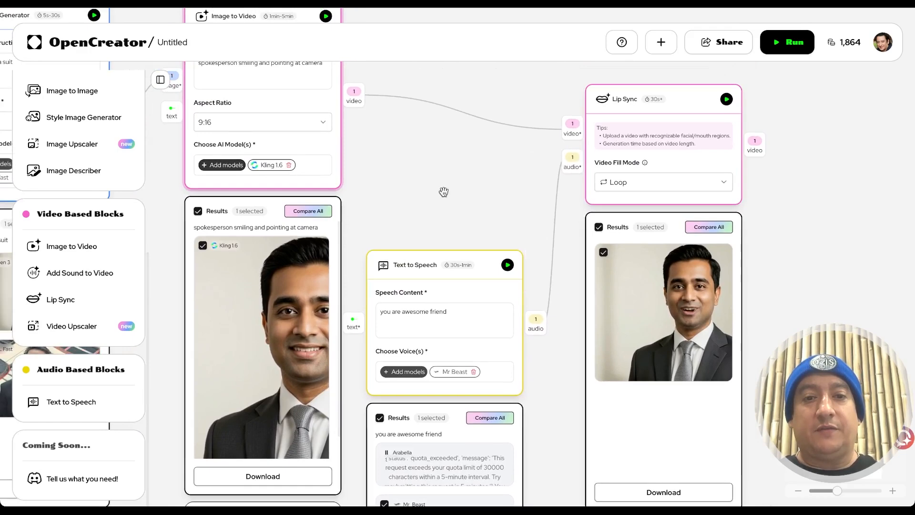
scroll(443, 192, right, 5)
scroll(443, 192, up, 2)
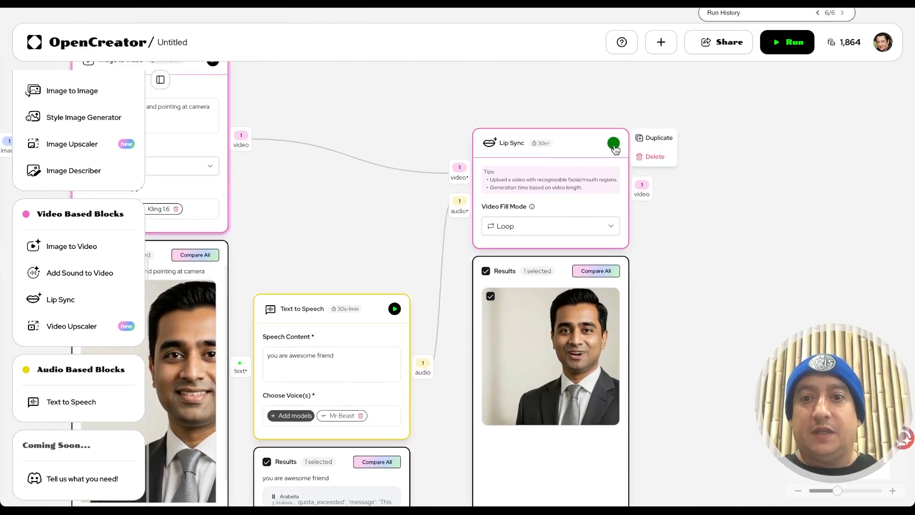
click(614, 145)
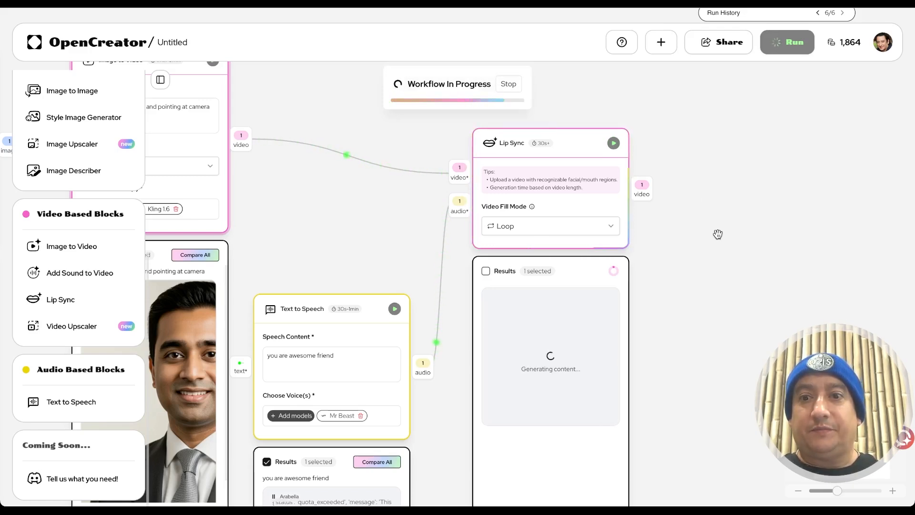
Open the new Lip Sync result in the gallery view, play it, and return to the canvas.
mouse_move(579, 153)
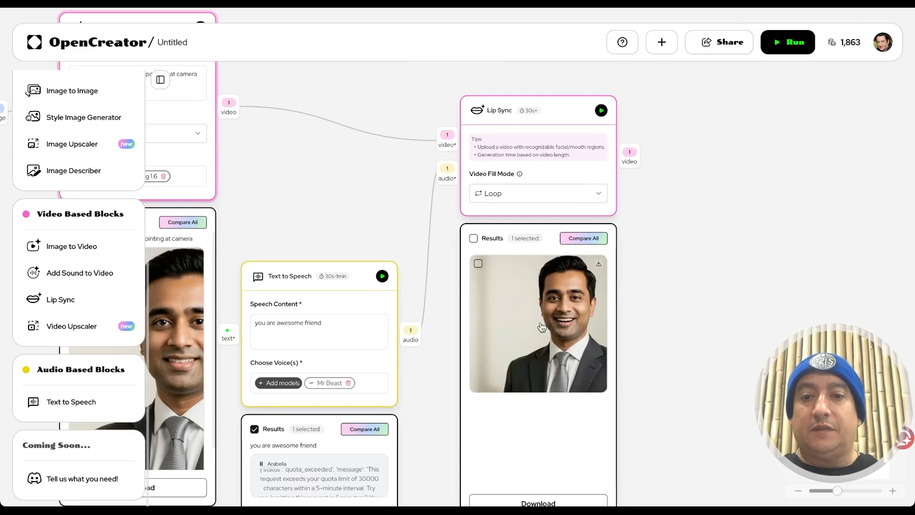
click(520, 337)
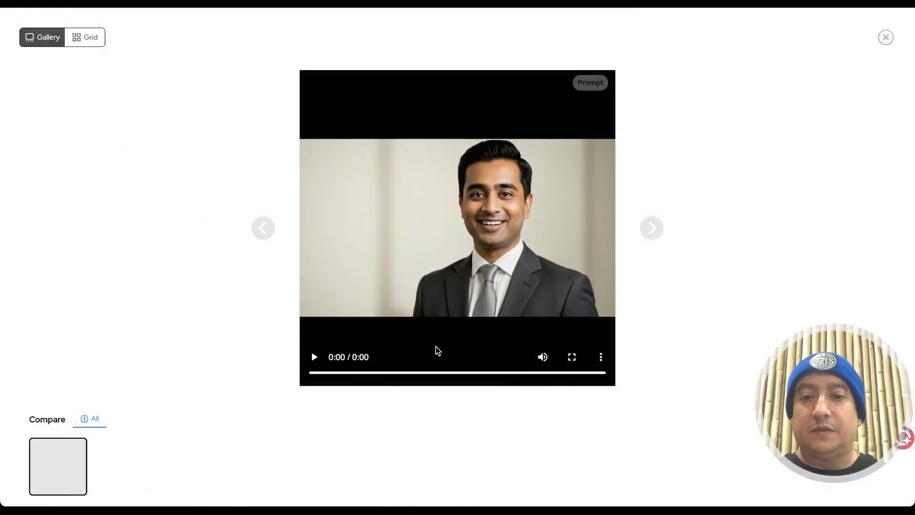
click(315, 358)
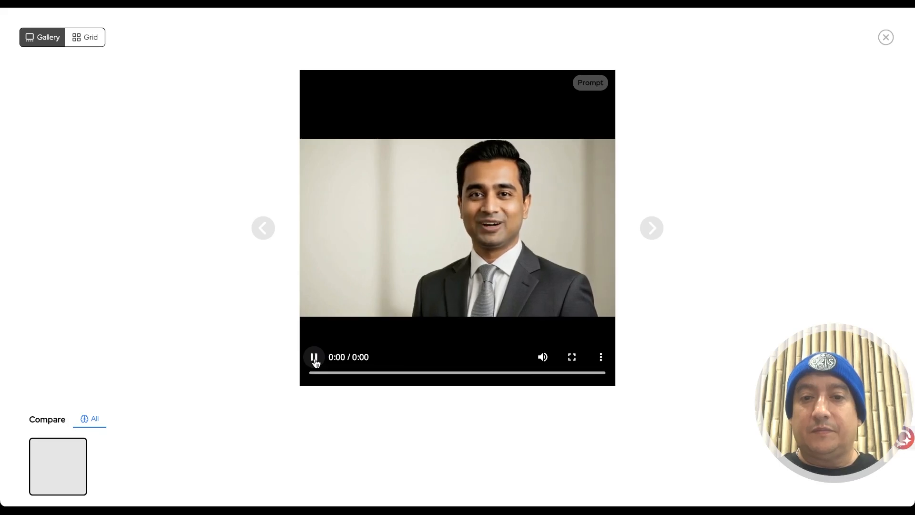
click(315, 360)
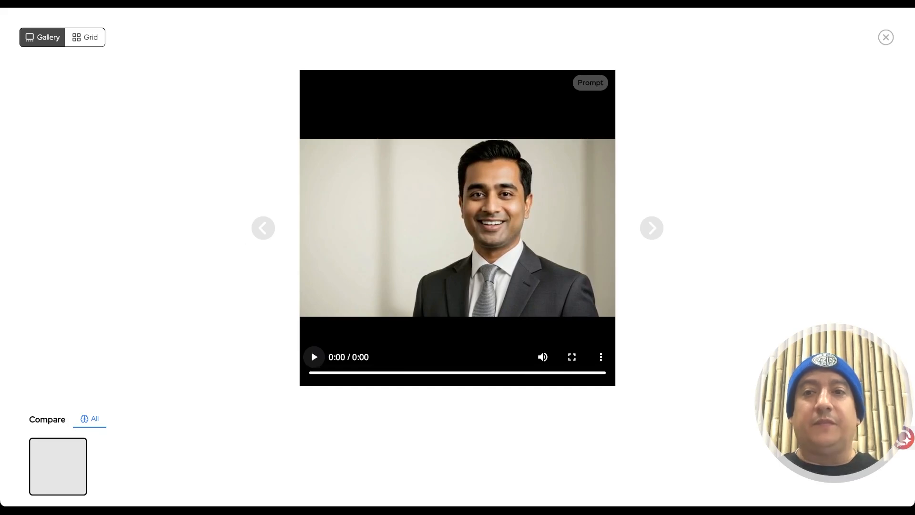
click(885, 39)
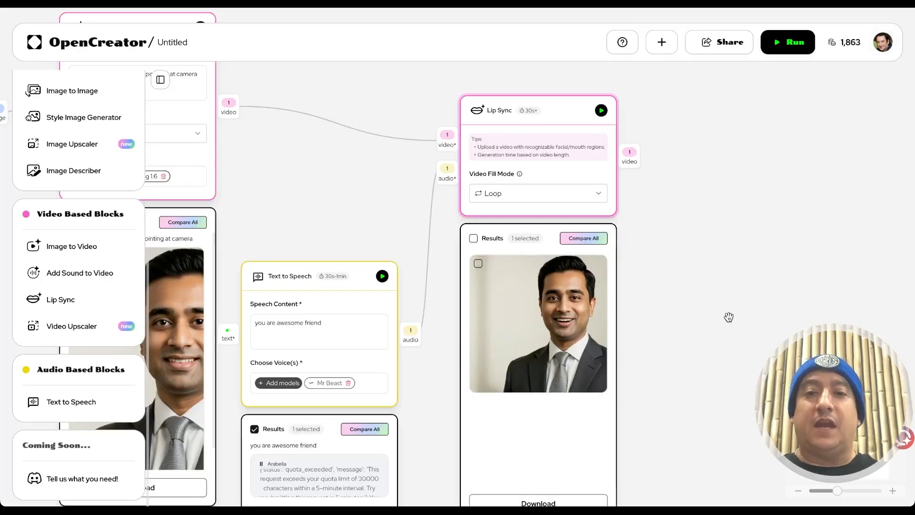
scroll(729, 317, down, 1)
scroll(729, 317, right, 1)
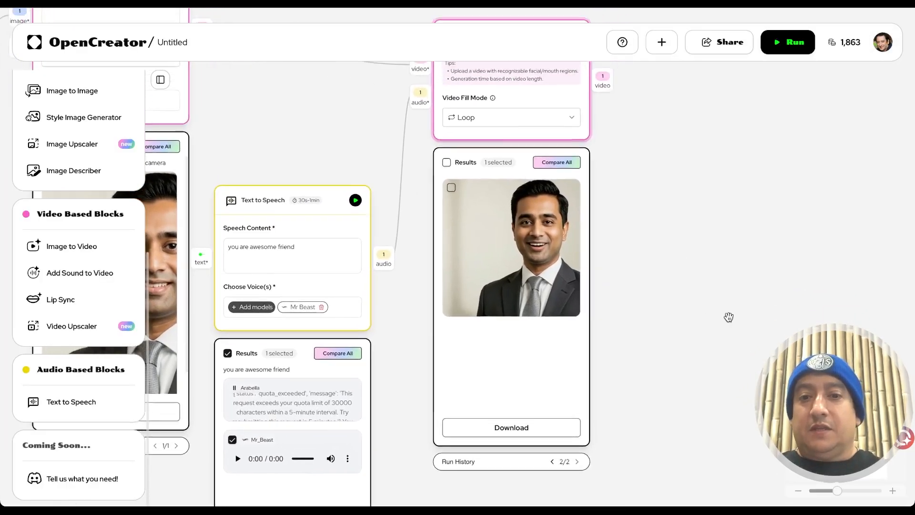
scroll(729, 317, up, 1)
scroll(729, 317, left, 1)
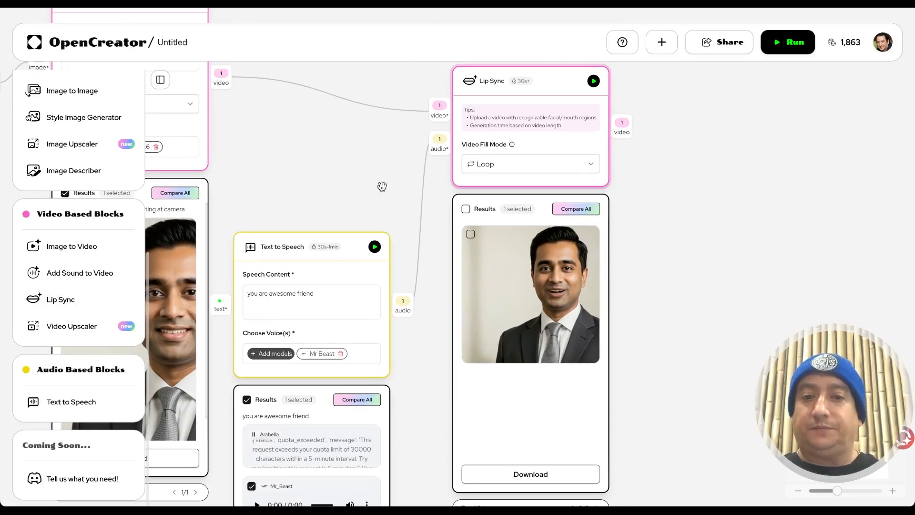
Add an Audio Input block to the canvas near the Text to Speech block.
drag(342, 169, 515, 197)
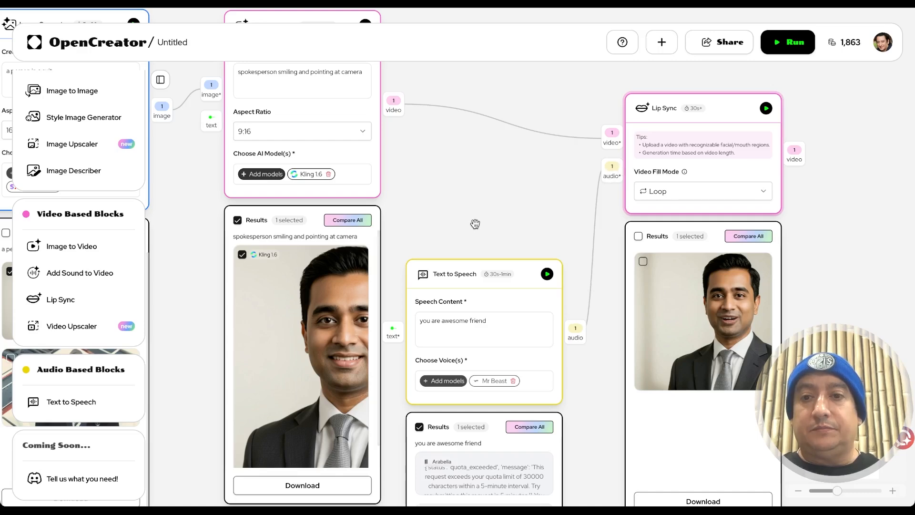
scroll(500, 218, down, 4)
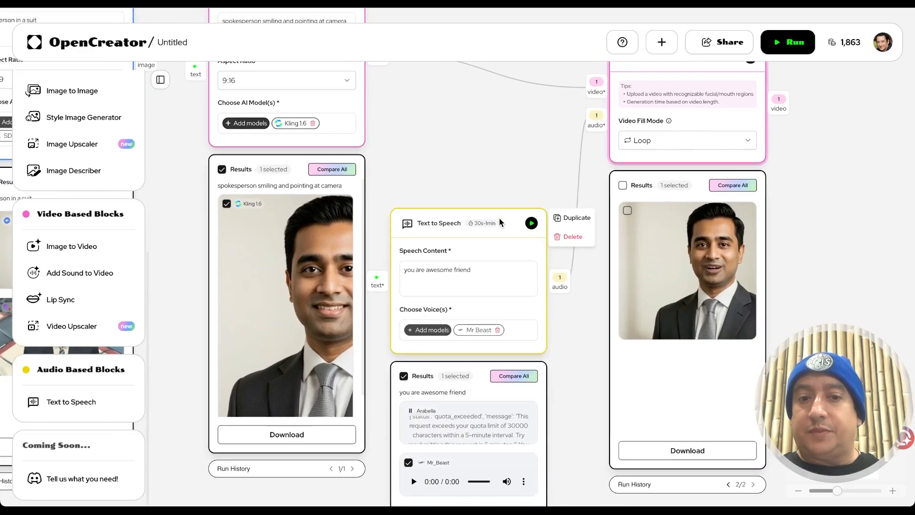
scroll(71, 210, up, 7)
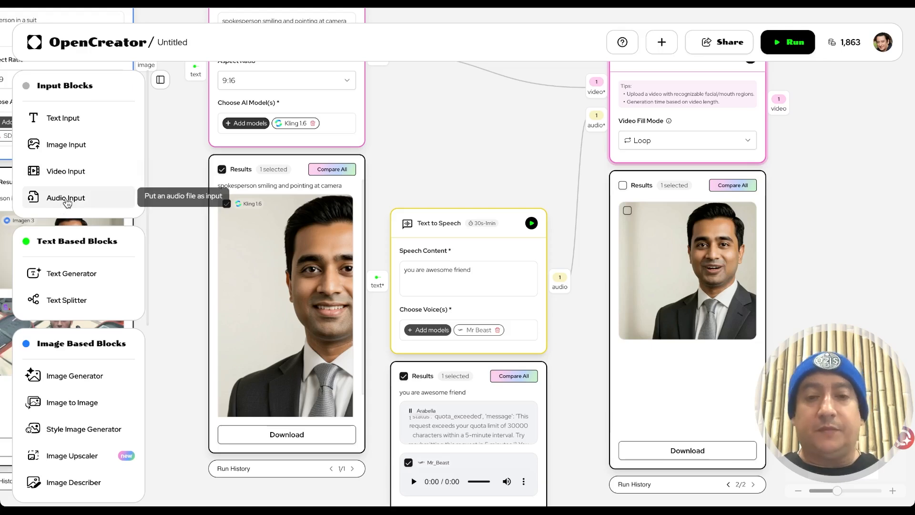
click(464, 138)
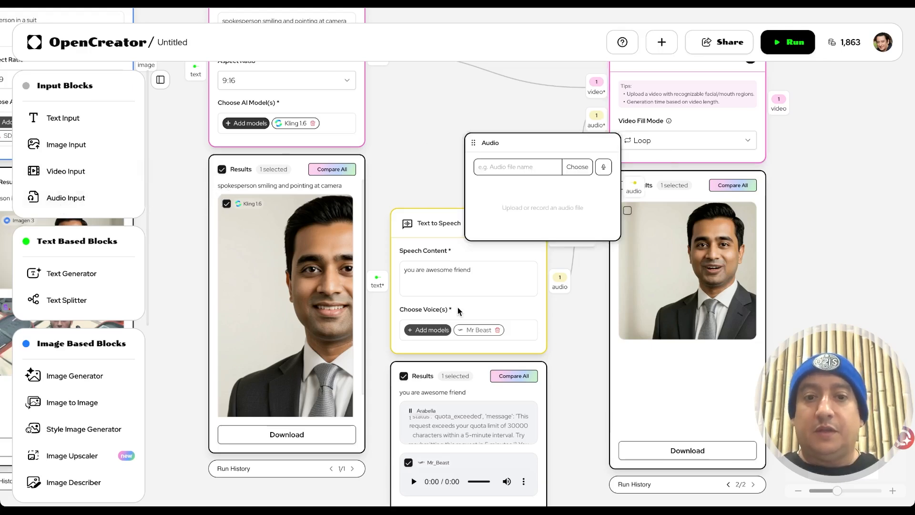
Delete the Text to Speech block and move the Audio block into its place between the Image to Video and Lip Sync blocks.
scroll(498, 353, up, 3)
click(434, 291)
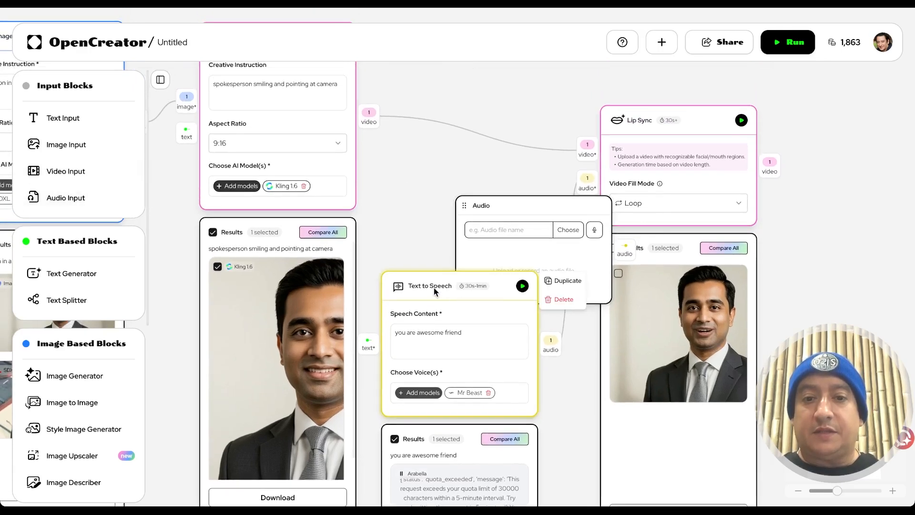
click(559, 299)
drag(542, 202, 475, 213)
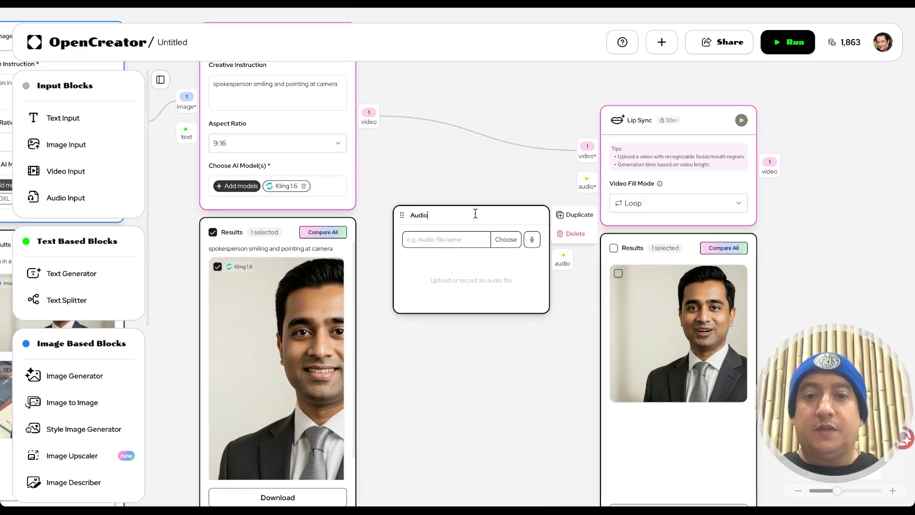
Upload an audio file to the Audio block and connect its output to the Lip Sync block's audio input.
click(510, 241)
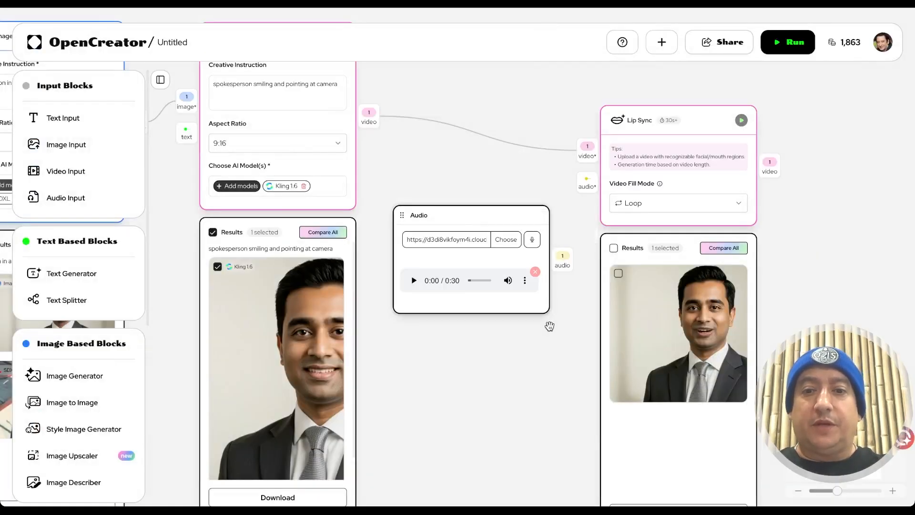
drag(562, 260, 580, 185)
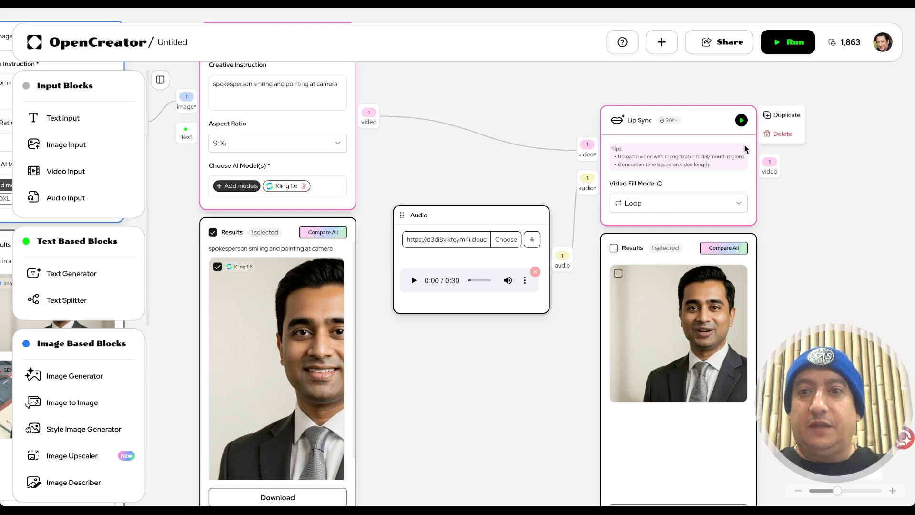
Run the Lip Sync block with the uploaded audio, play the new result in the gallery view, and return to the canvas.
click(742, 121)
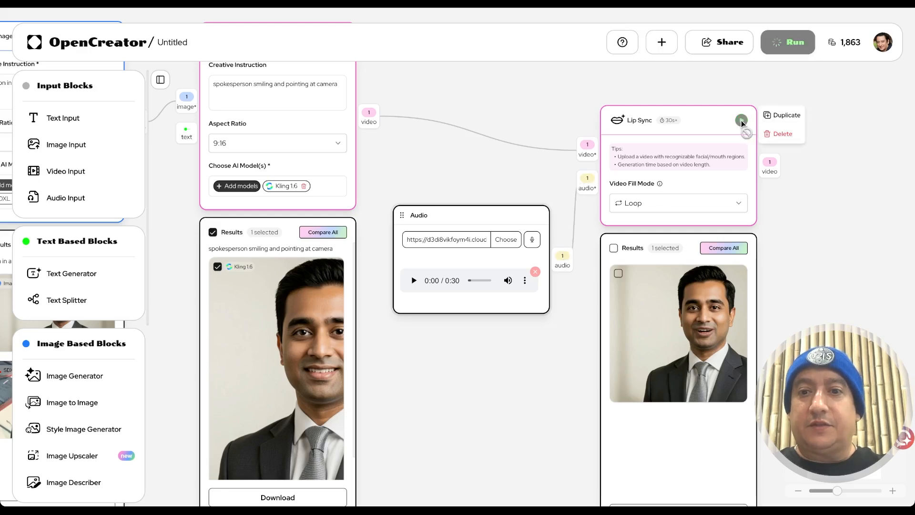
click(669, 334)
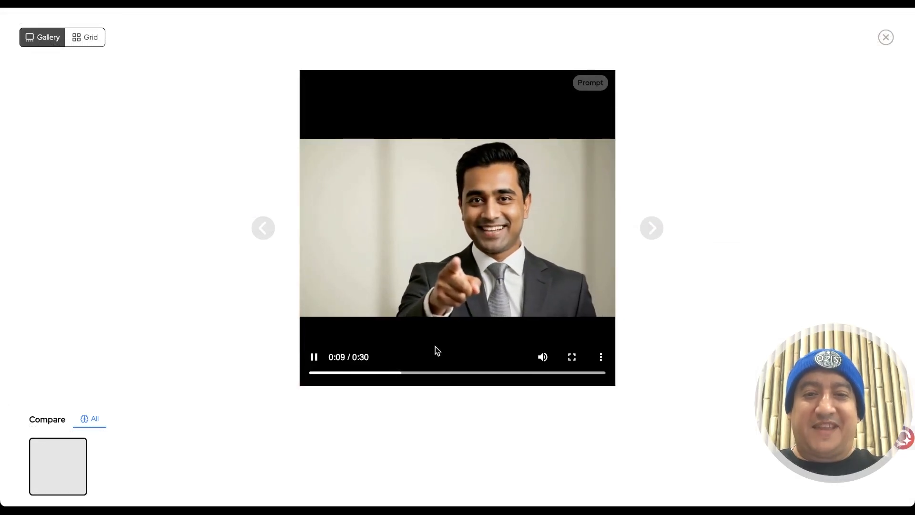
click(316, 358)
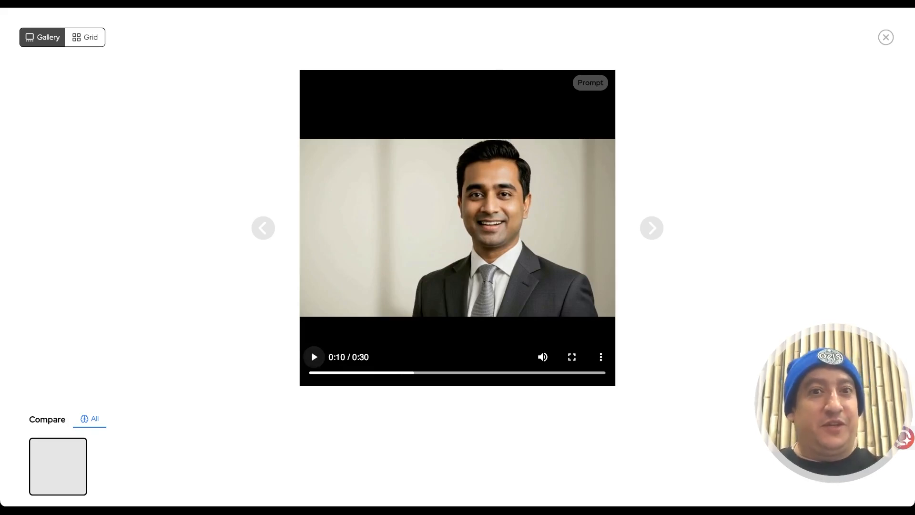
click(887, 38)
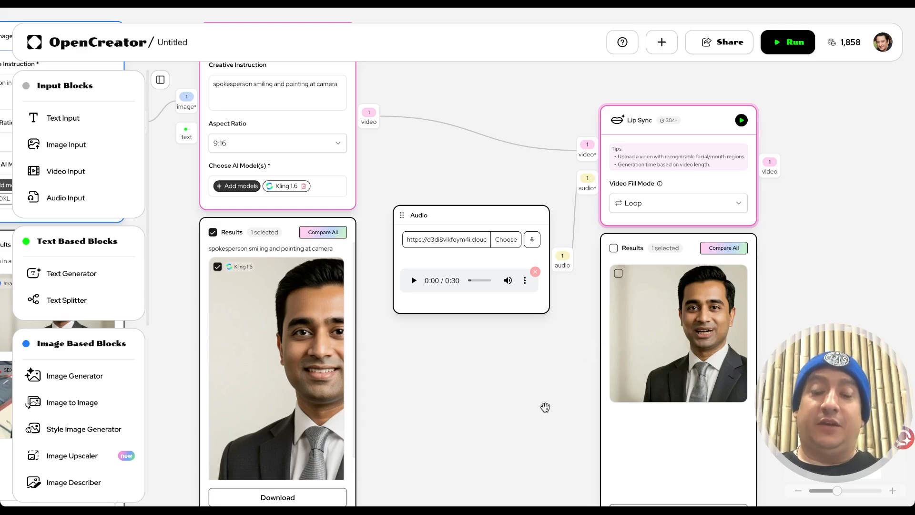
Review the spokesperson flow's blocks, from the Image Generator's prompt and results to the Audio and Lip Sync blocks.
scroll(545, 408, left, 3)
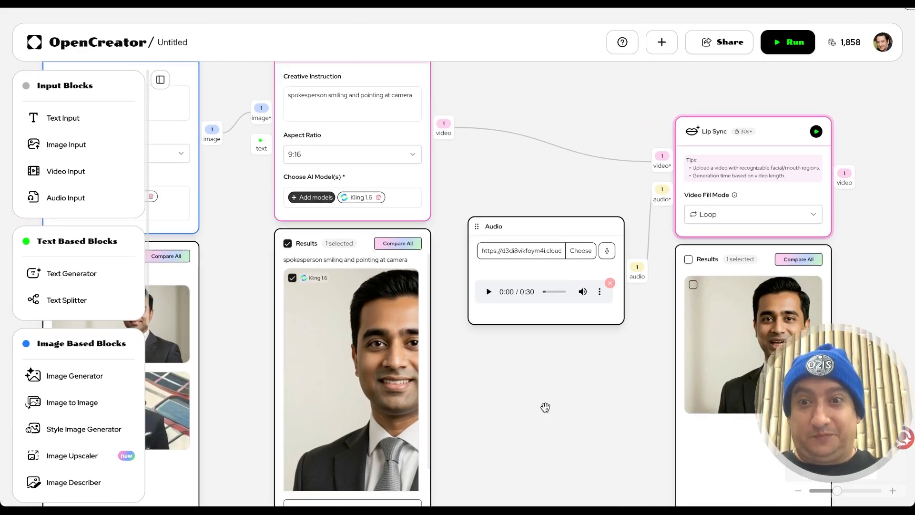
scroll(546, 408, left, 2)
scroll(545, 408, right, 3)
mouse_move(517, 262)
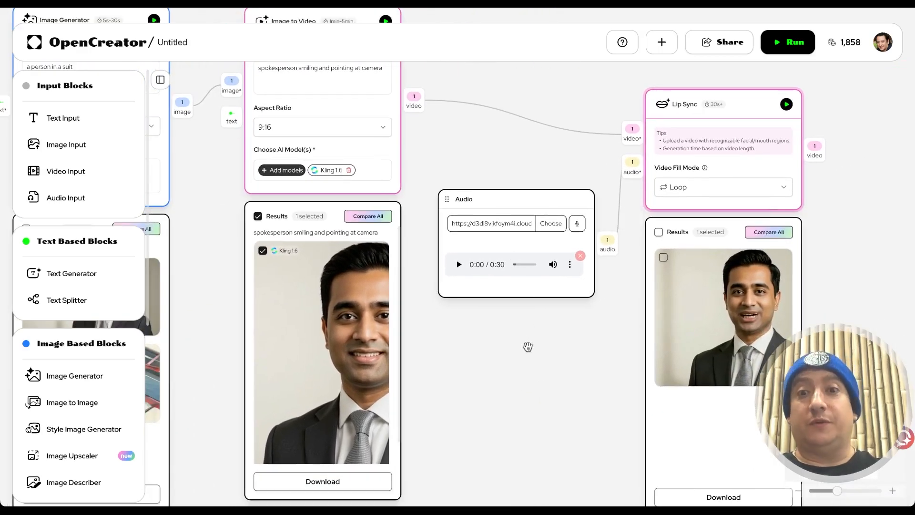
scroll(521, 352, left, 5)
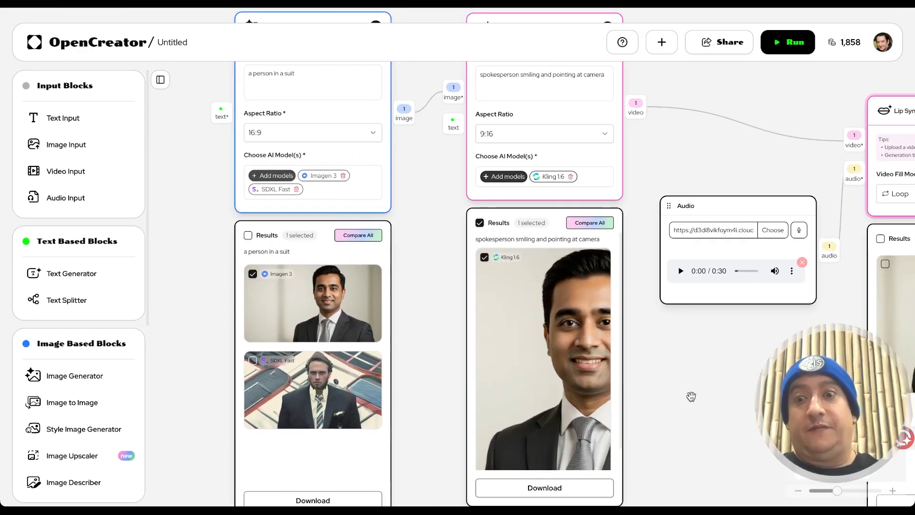
scroll(691, 396, up, 2)
scroll(691, 396, down, 2)
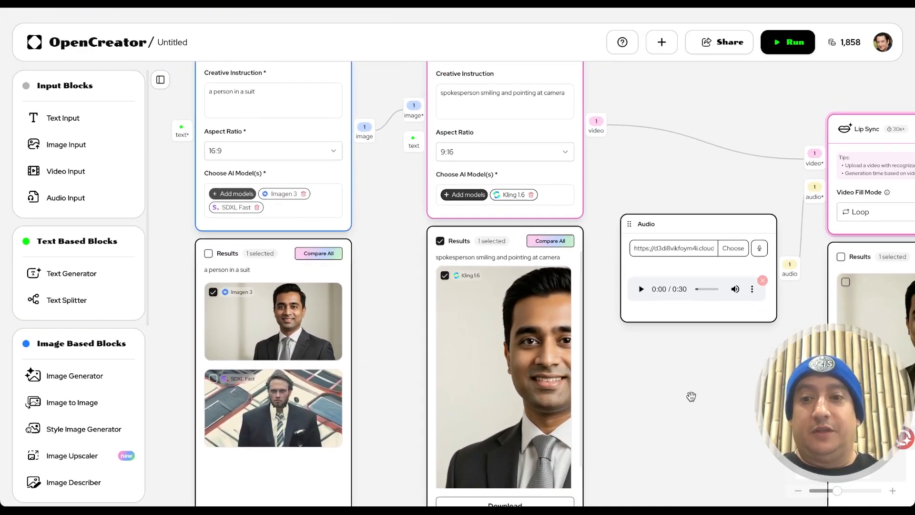
scroll(691, 396, up, 2)
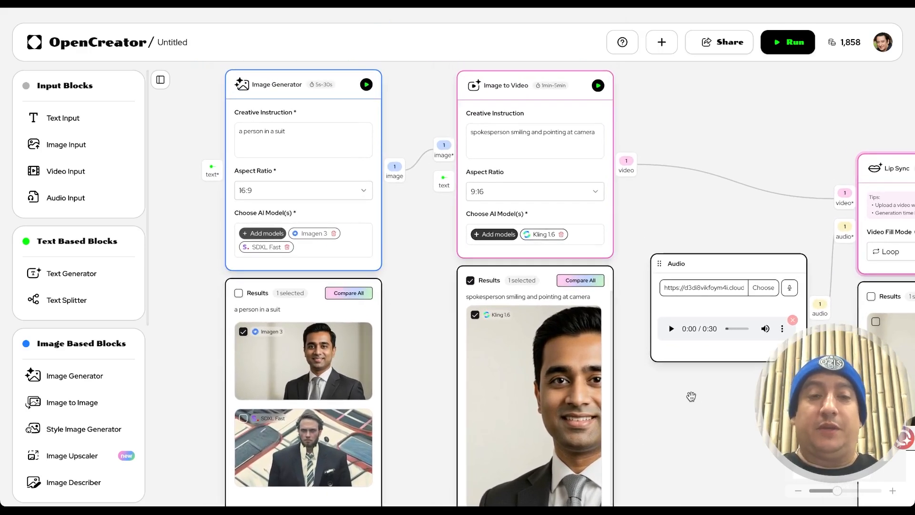
click(243, 131)
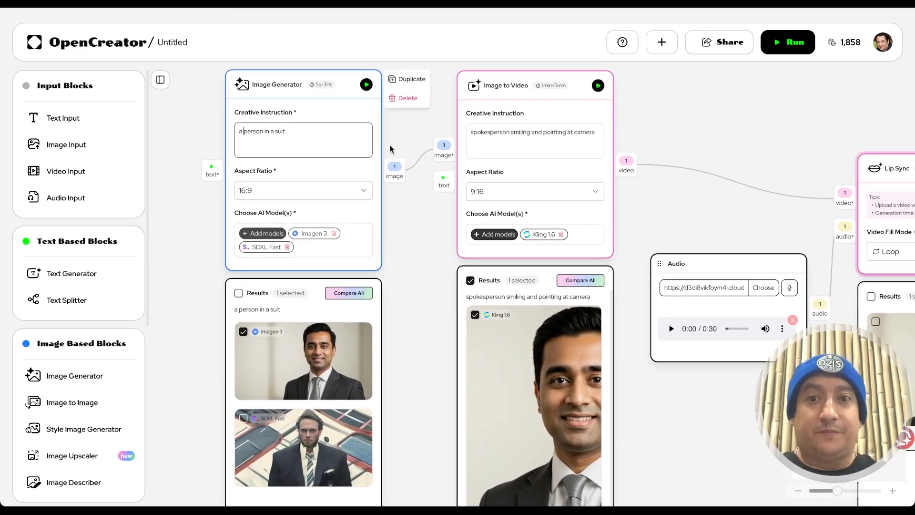
Delete the upper flow's social media topic input, its caption Text Generator and the Text Splitter.
scroll(689, 190, up, 3)
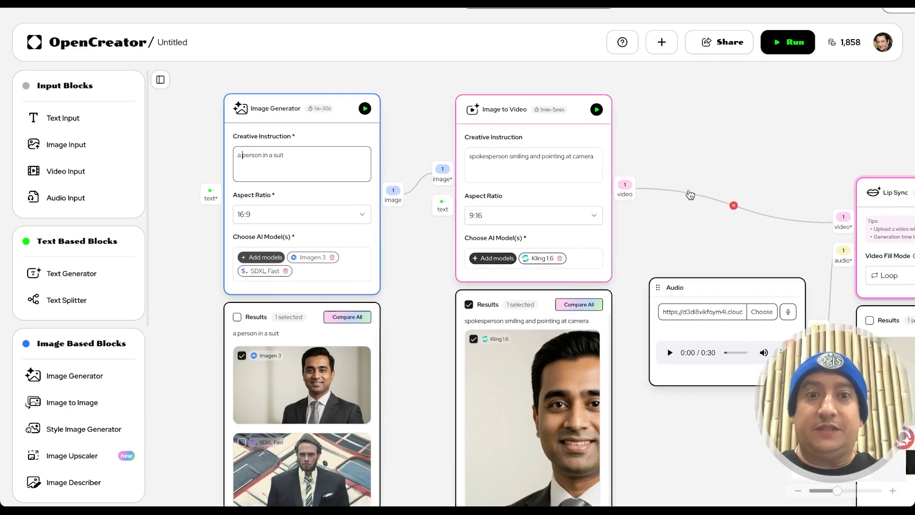
scroll(689, 190, up, 10)
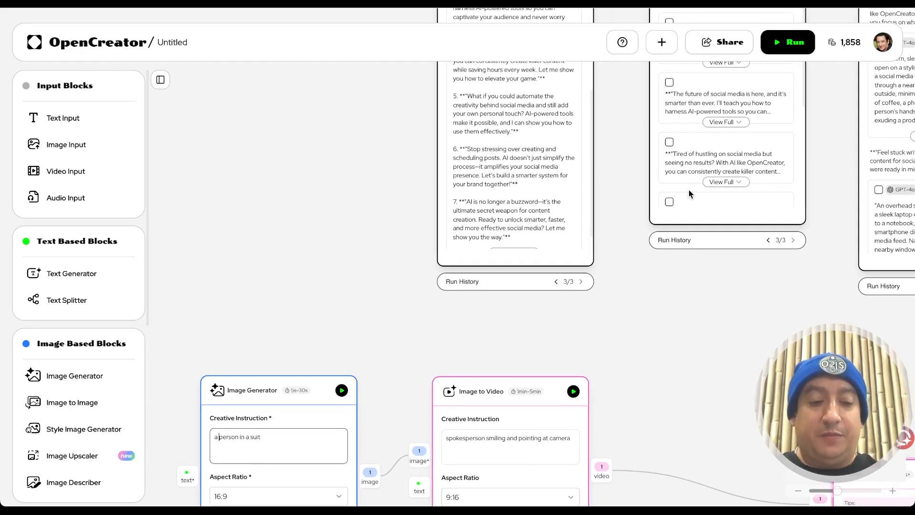
scroll(689, 189, down, 6)
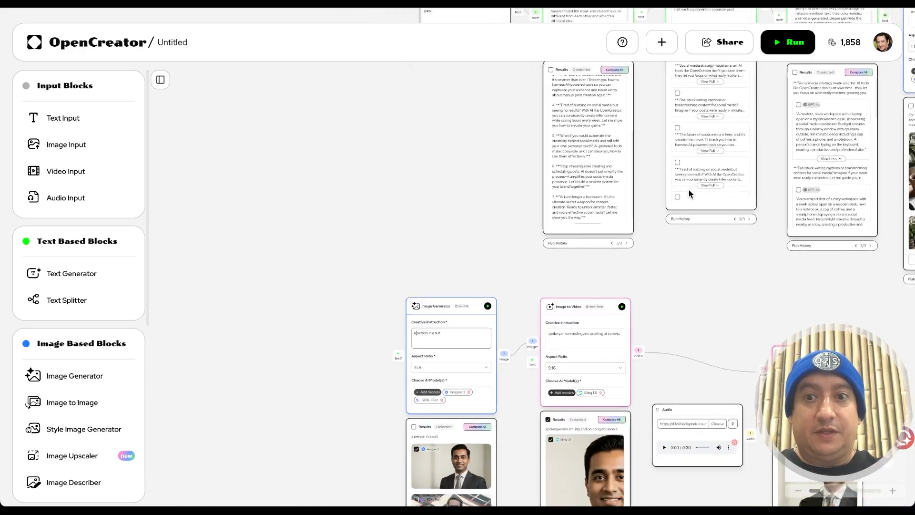
scroll(689, 190, down, 3)
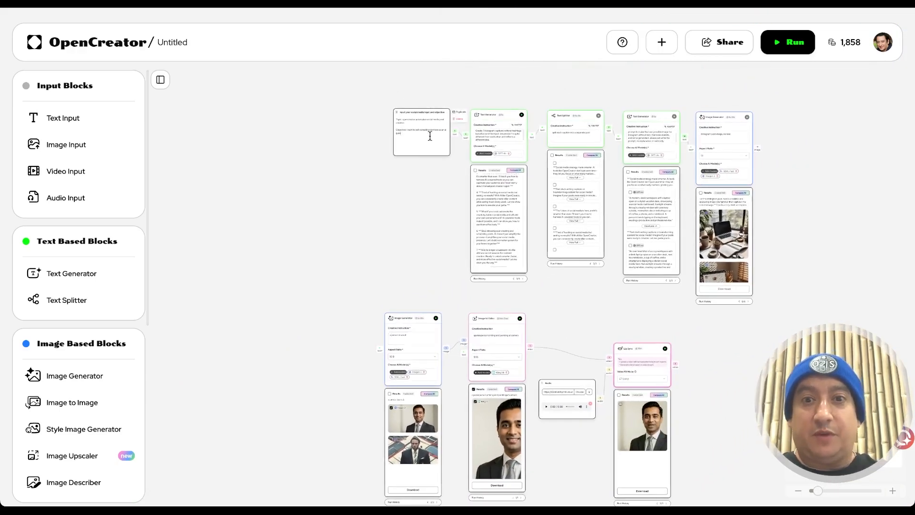
scroll(457, 118, up, 5)
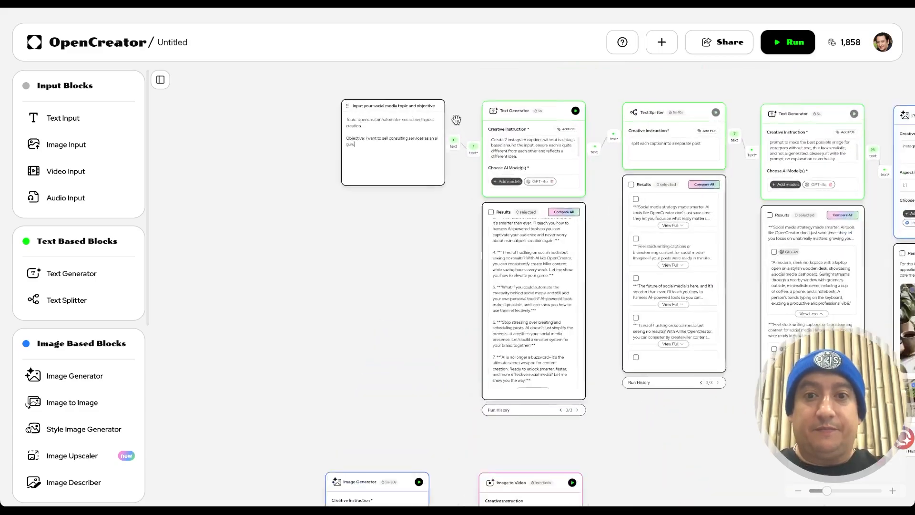
click(410, 109)
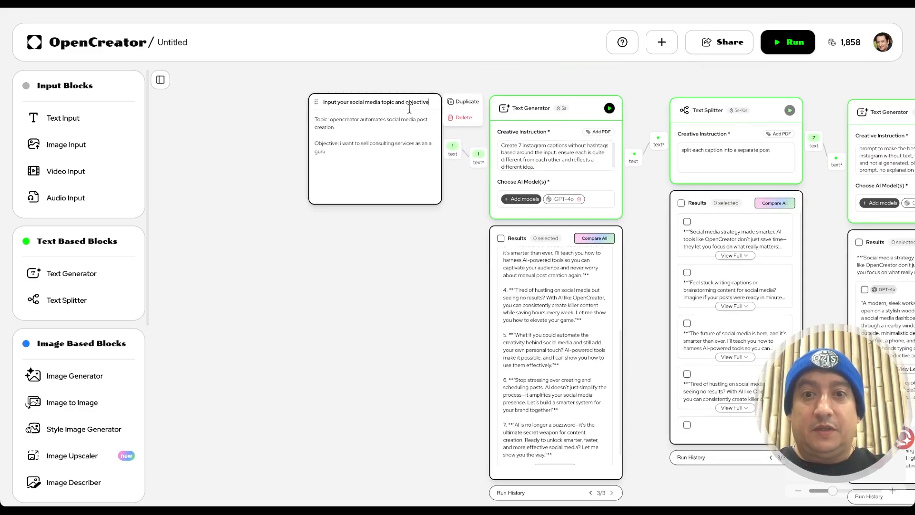
click(459, 120)
click(639, 120)
click(772, 123)
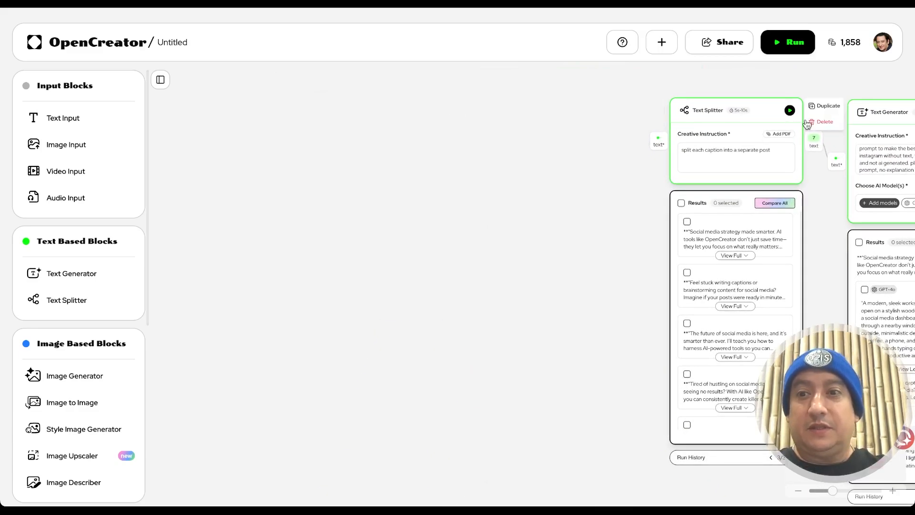
click(821, 121)
Delete the upper flow's image-prompt Text Generator and its Instagram post Image Generator.
scroll(685, 161, right, 5)
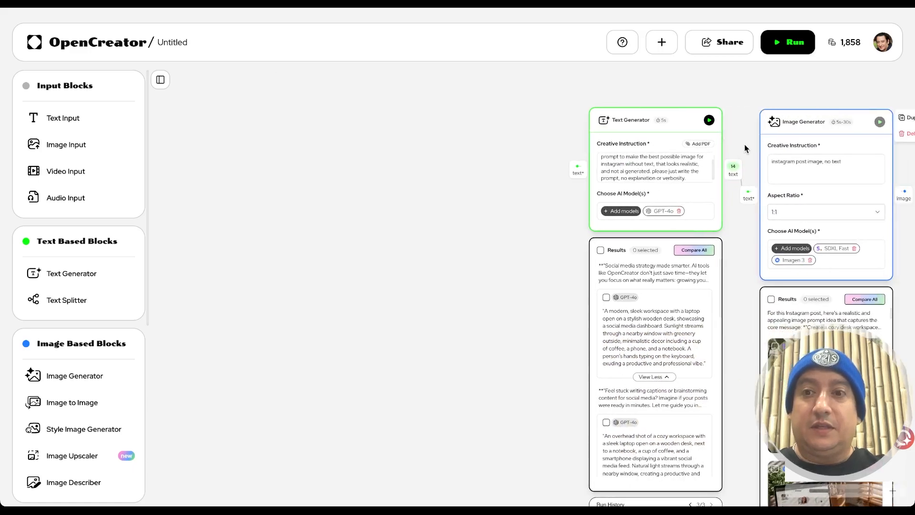
click(742, 134)
scroll(742, 133, right, 4)
click(742, 133)
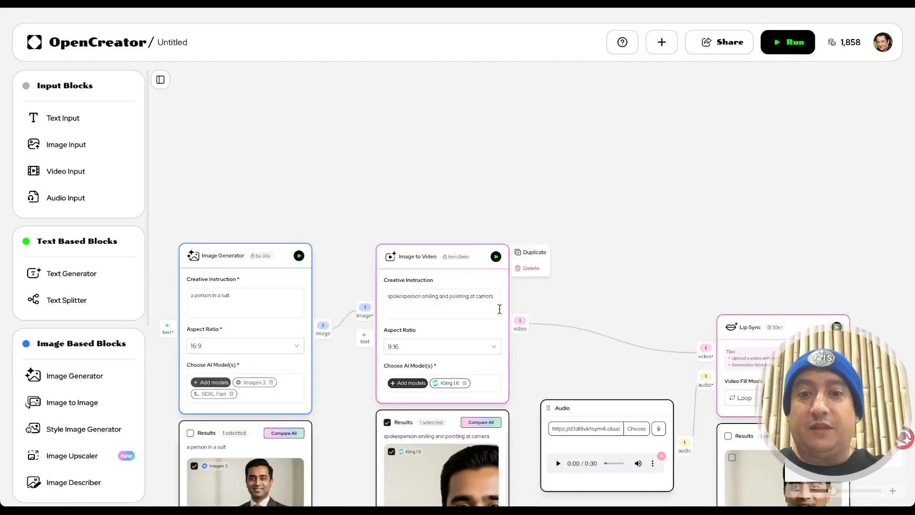
Look over the canvas for leftover blocks and inspect the spokesperson flow from Image Generator to Lip Sync.
scroll(501, 312, down, 3)
scroll(500, 312, down, 3)
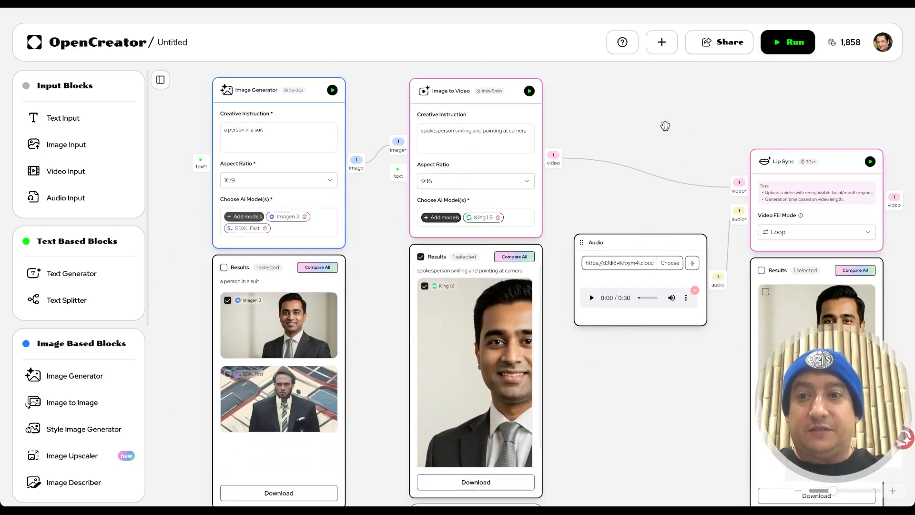
scroll(665, 125, up, 3)
scroll(665, 126, up, 6)
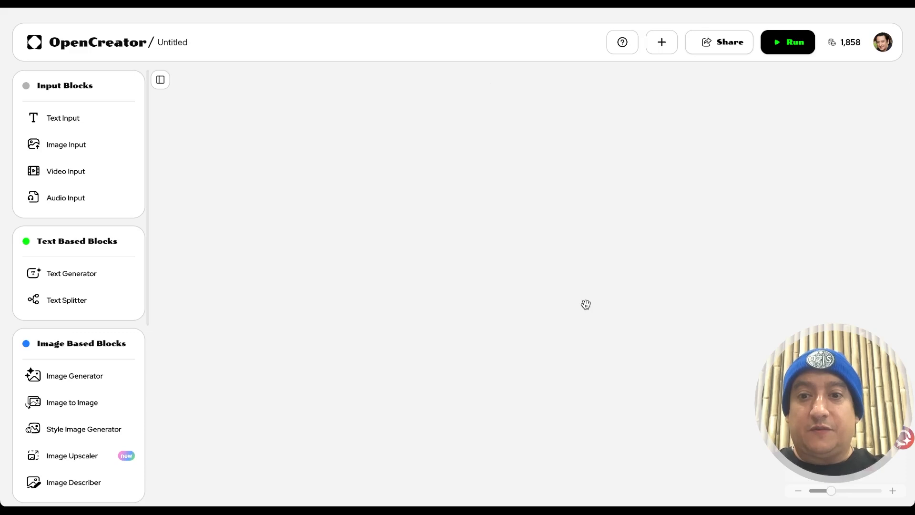
scroll(586, 304, down, 8)
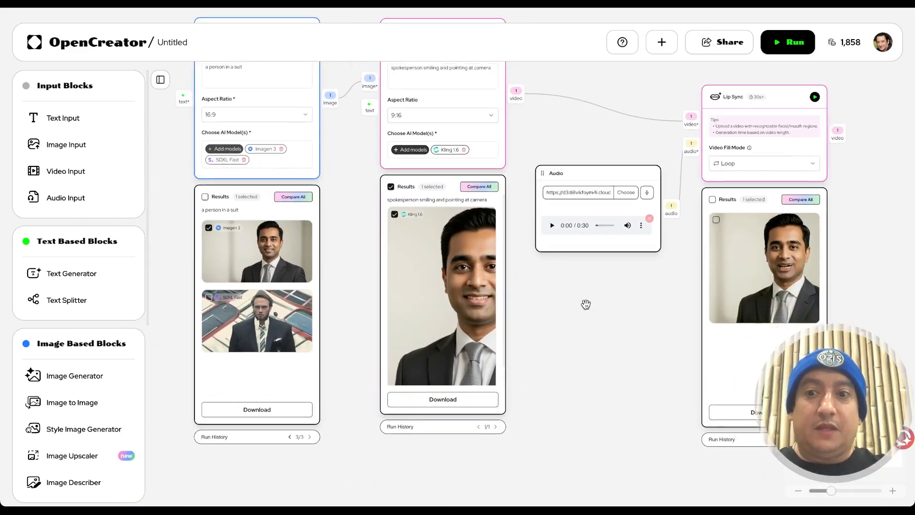
scroll(586, 304, right, 2)
scroll(586, 304, left, 4)
scroll(588, 309, down, 2)
scroll(588, 310, up, 1)
Change the Image Generator's creative instruction to "a millenial woman sitting in a bank".
mouse_move(350, 105)
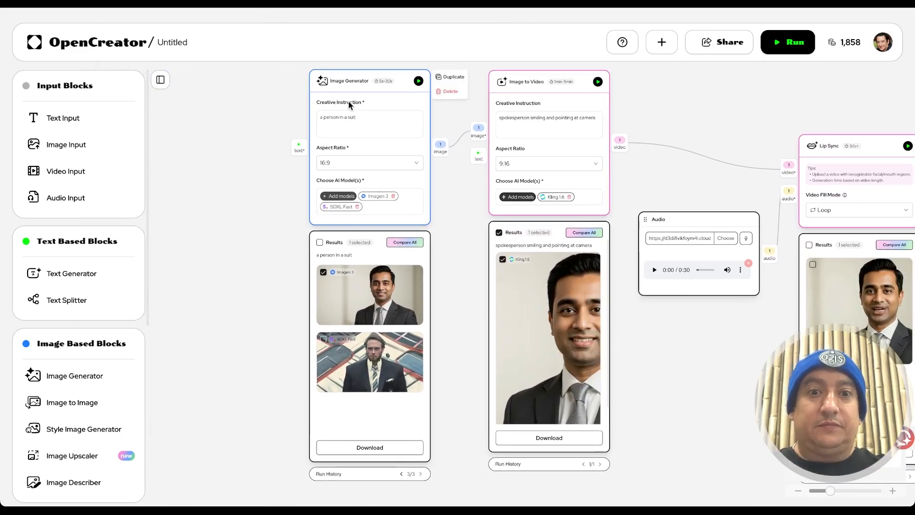
double_click(330, 115)
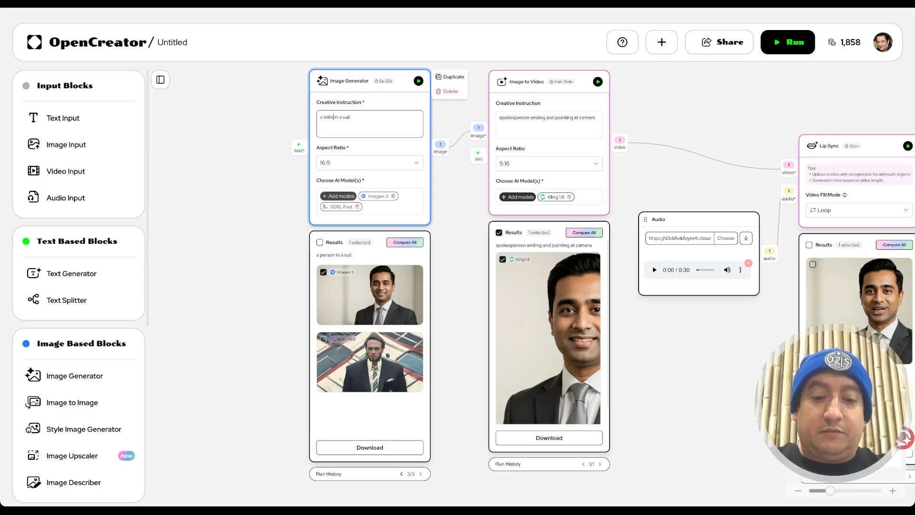
scroll(457, 258, up, 5)
scroll(457, 258, down, 2)
click(286, 93)
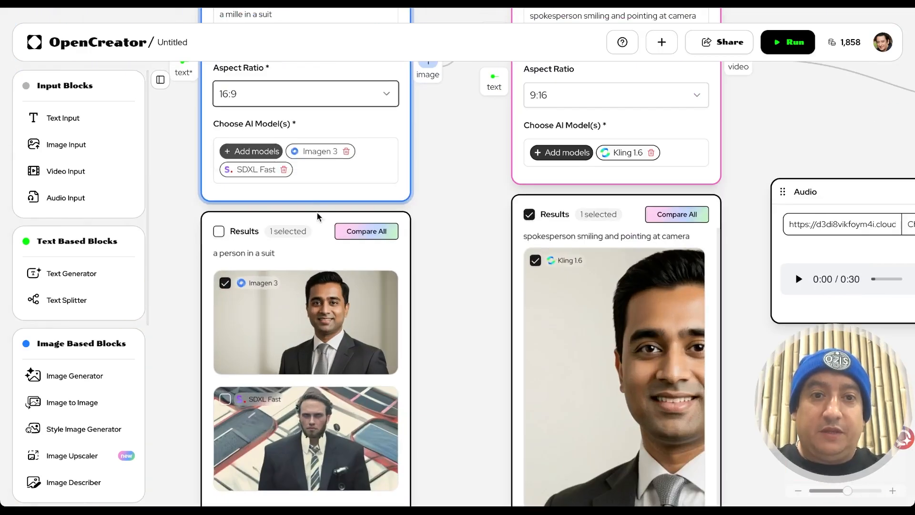
scroll(190, 159, up, 5)
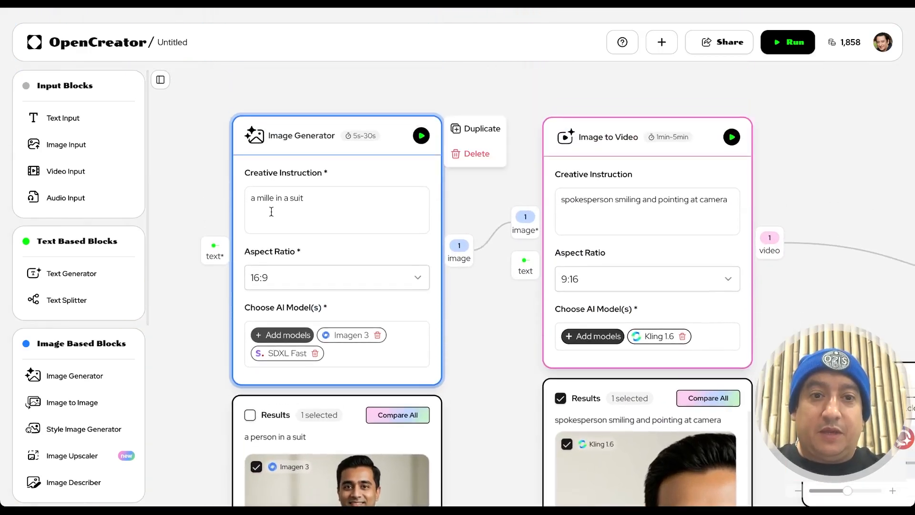
click(277, 198)
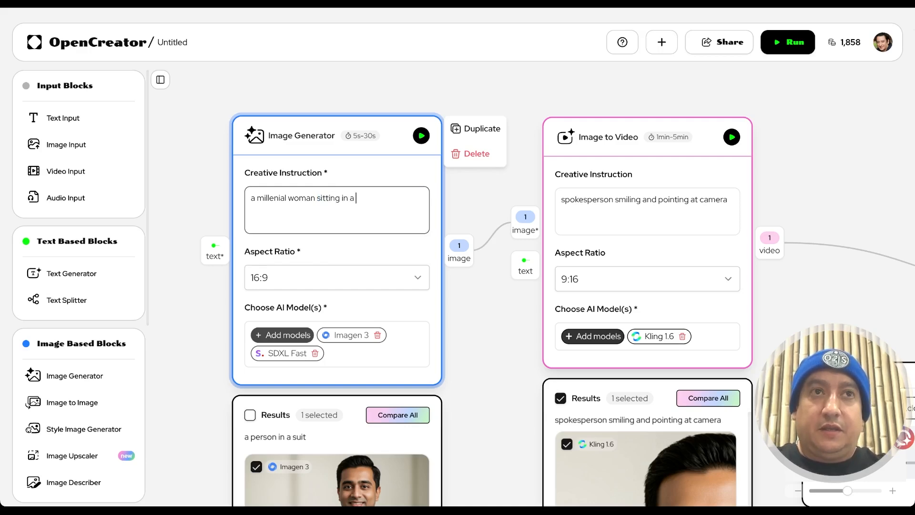
Set the Image Generator's aspect ratio to 9:16.
scroll(363, 313, down, 4)
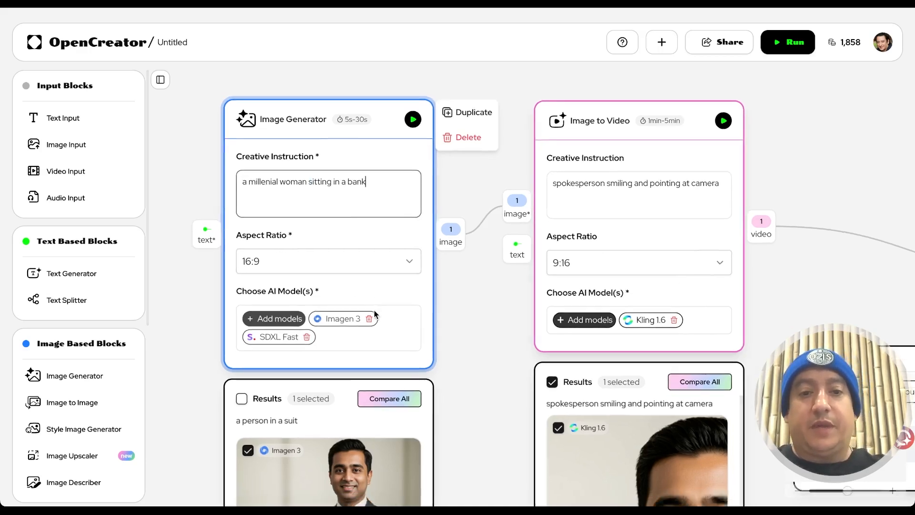
click(393, 192)
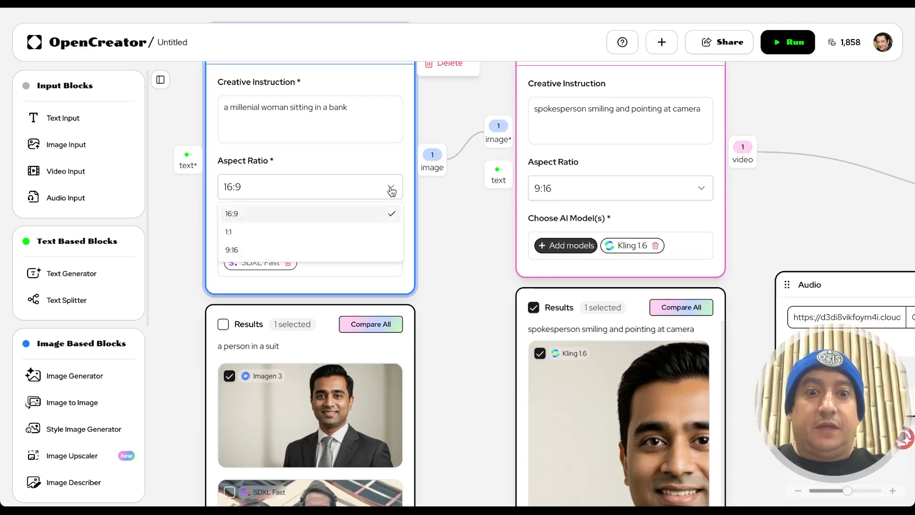
click(265, 249)
Replace the Image Generator's SDXL Fast and Imagen 3 models with Recraft v3.
scroll(468, 295, down, 6)
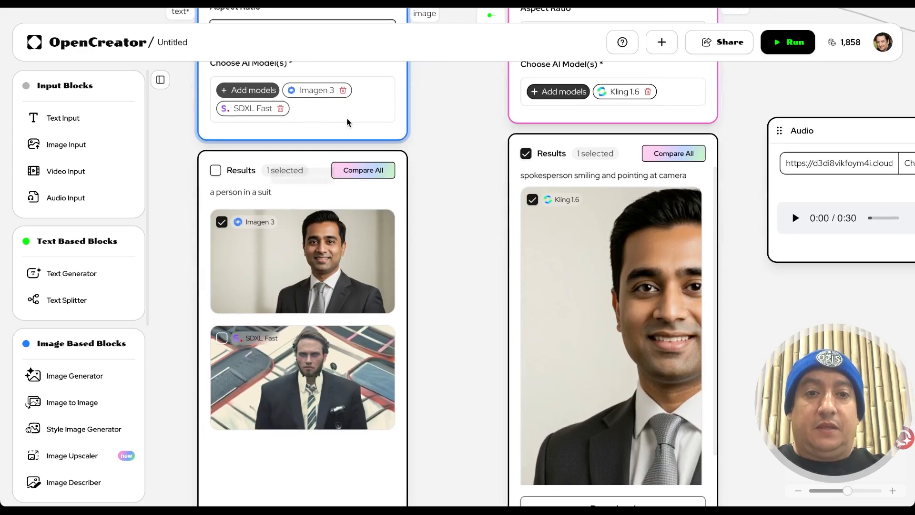
scroll(346, 124, up, 3)
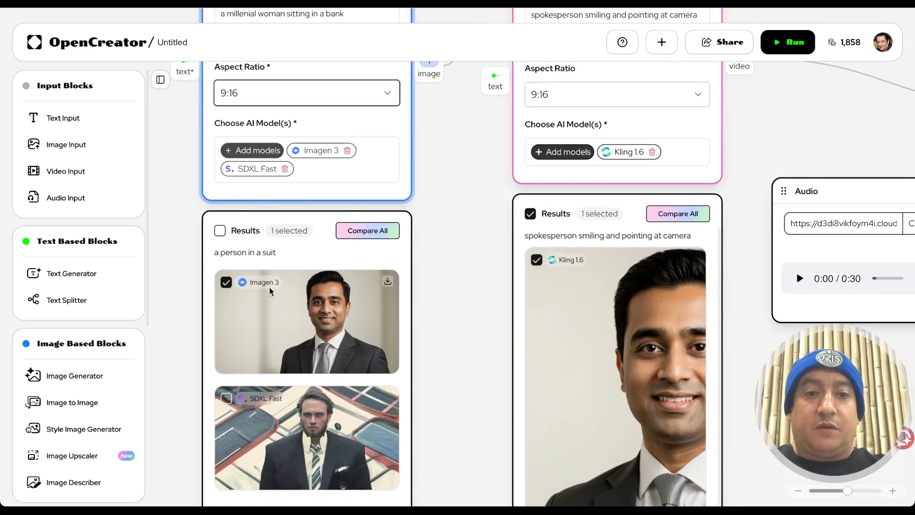
click(285, 169)
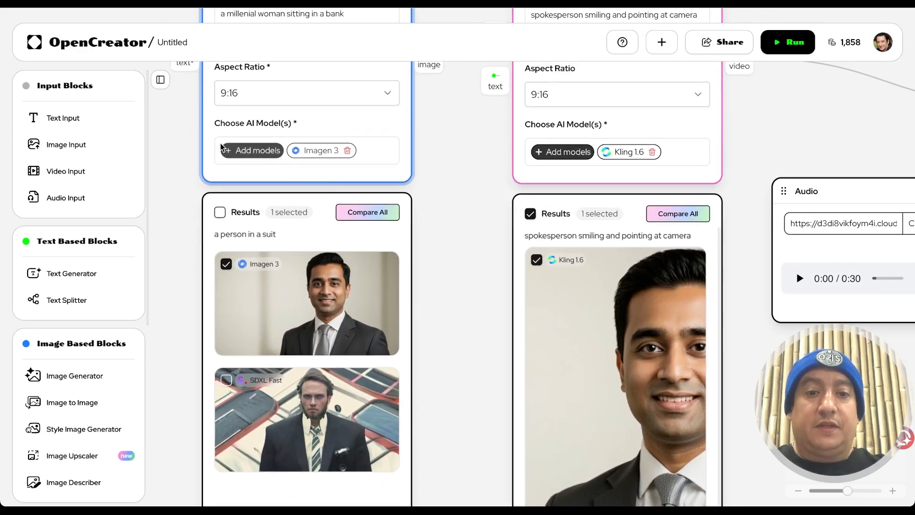
click(236, 151)
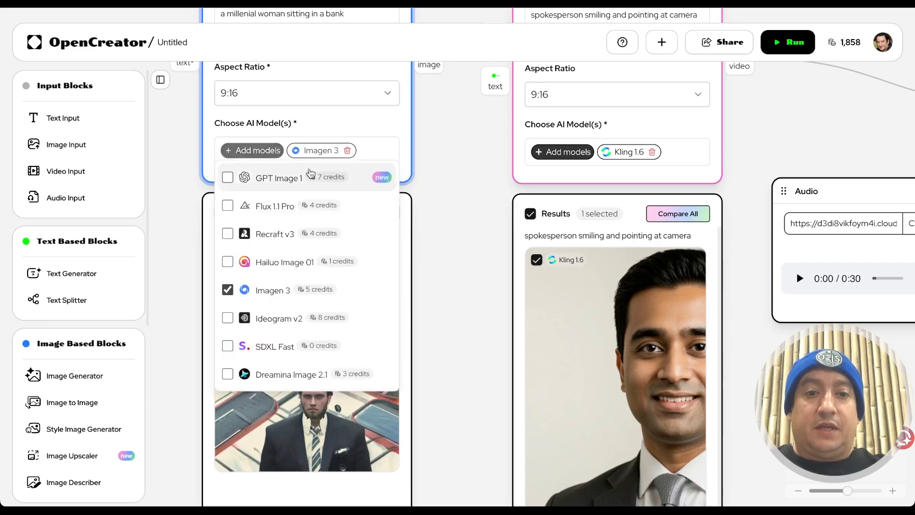
click(227, 290)
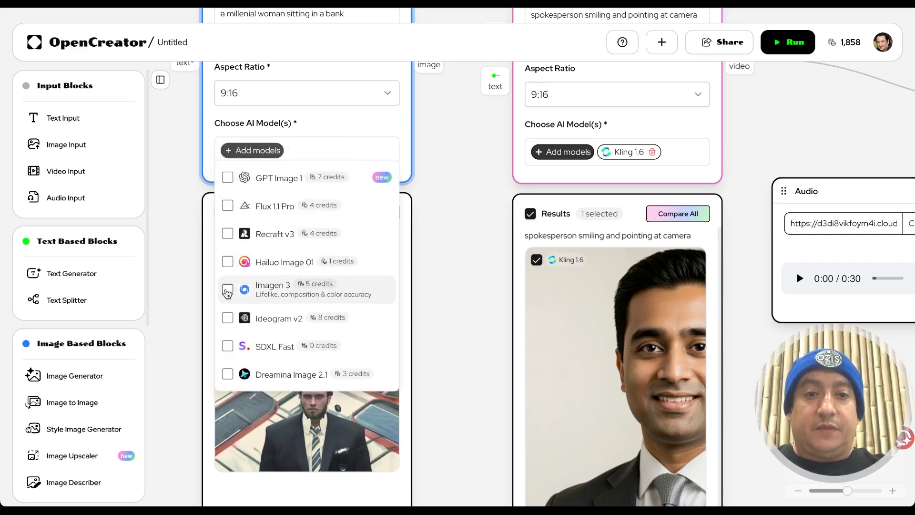
click(228, 233)
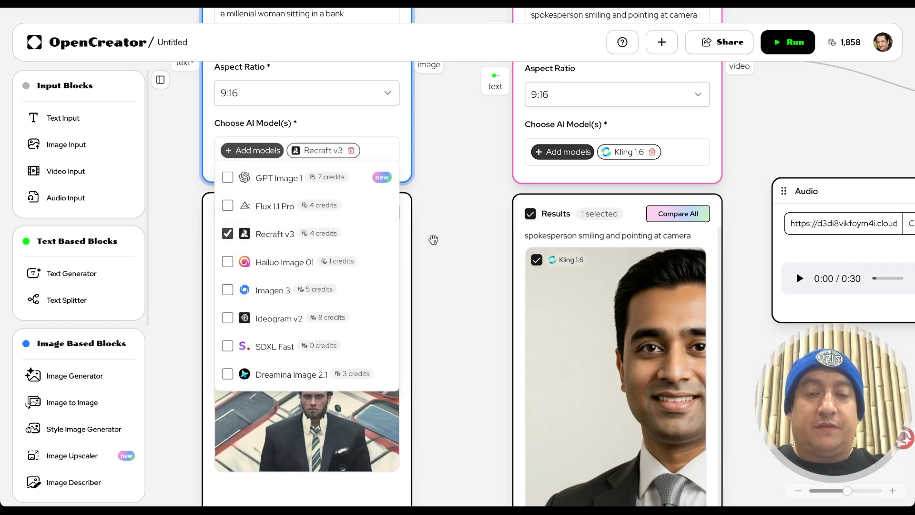
Check the Image to Video, Audio and Lip Sync settings and run the whole workflow.
scroll(433, 240, up, 5)
scroll(433, 240, down, 3)
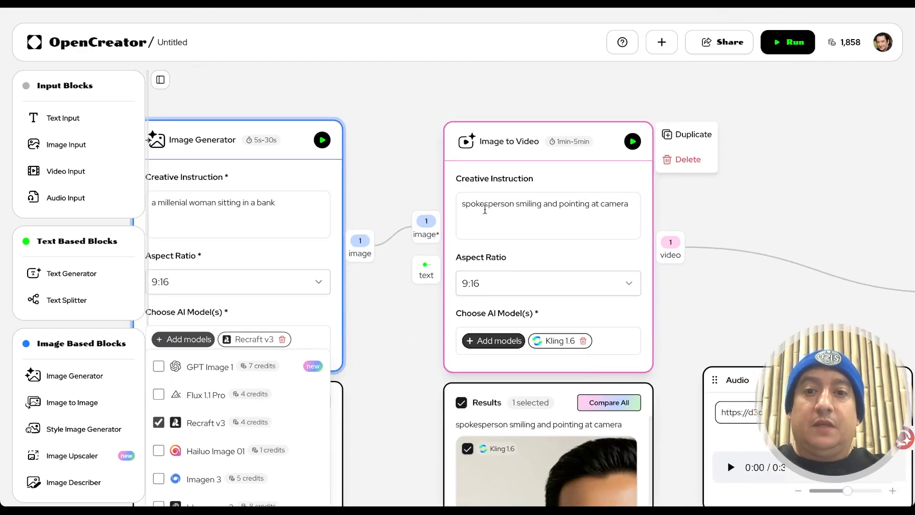
scroll(582, 230, down, 3)
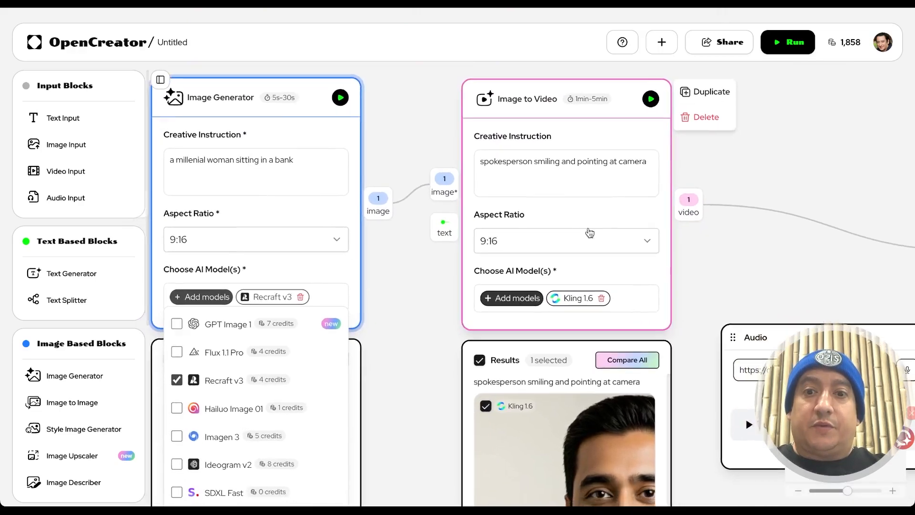
scroll(589, 232, right, 5)
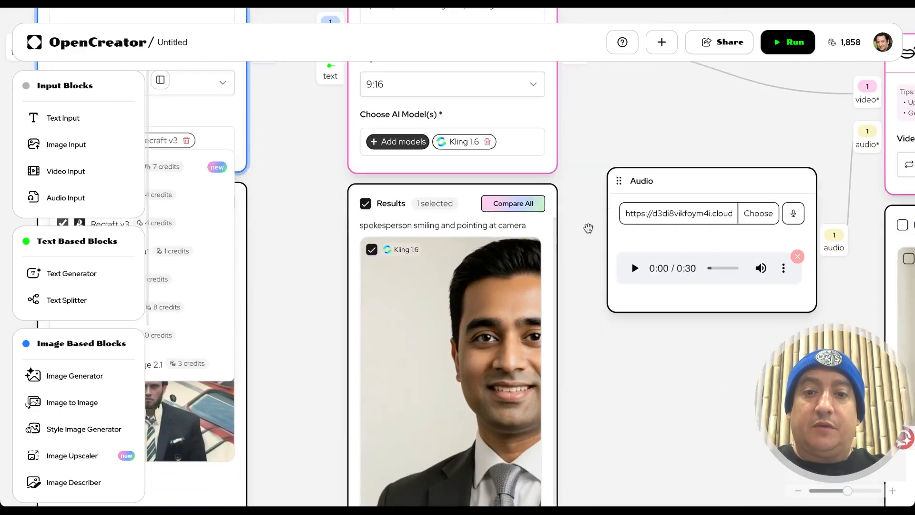
scroll(589, 228, right, 3)
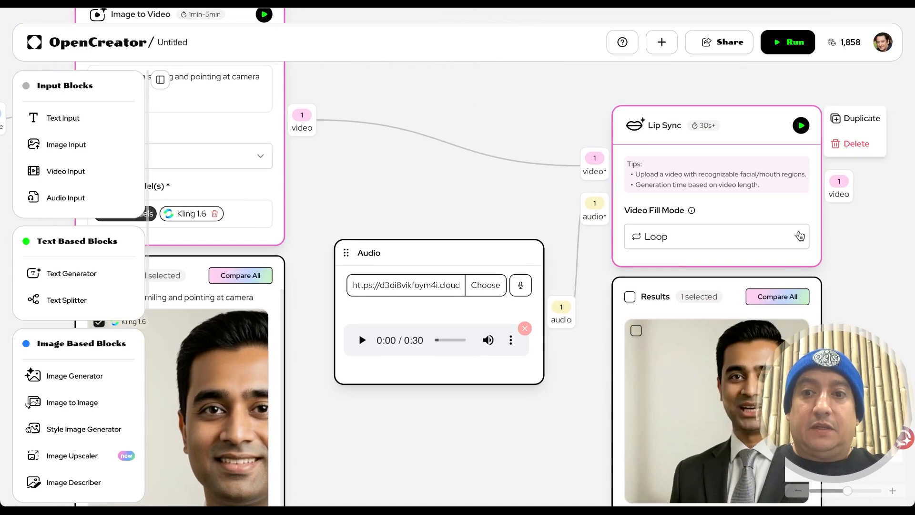
scroll(483, 215, left, 10)
scroll(483, 216, up, 3)
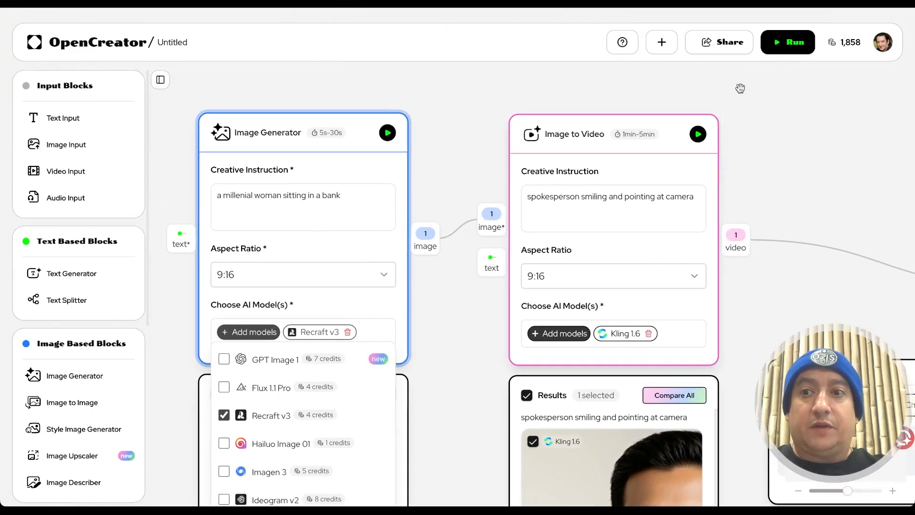
click(786, 42)
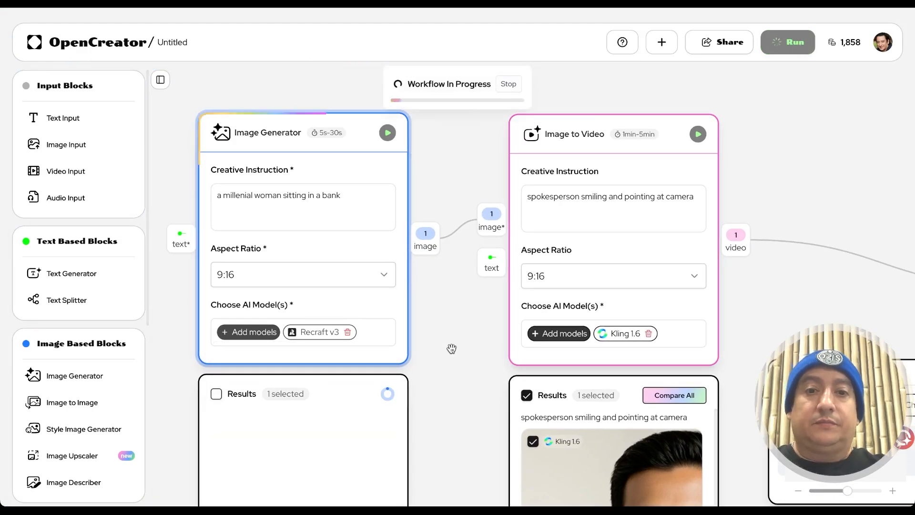
Follow the workflow's generation and examine the results of the Image Generator, Image to Video and Lip Sync blocks.
scroll(450, 348, down, 3)
scroll(451, 348, left, 1)
scroll(452, 349, down, 2)
scroll(452, 349, right, 1)
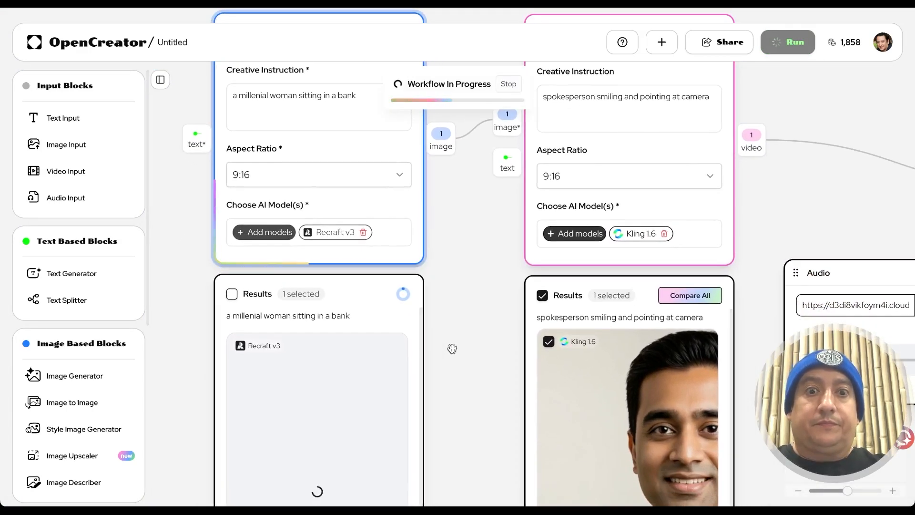
scroll(452, 349, down, 2)
scroll(452, 349, right, 1)
scroll(452, 349, down, 6)
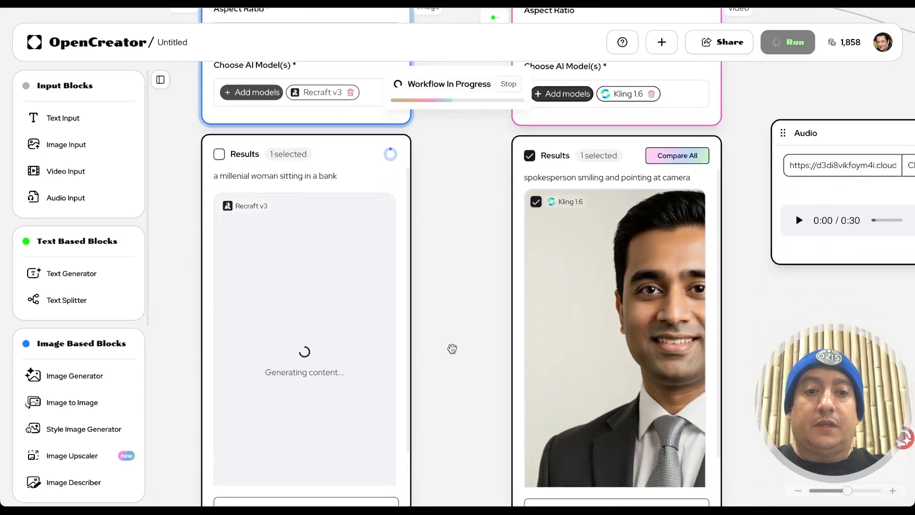
scroll(452, 349, right, 1)
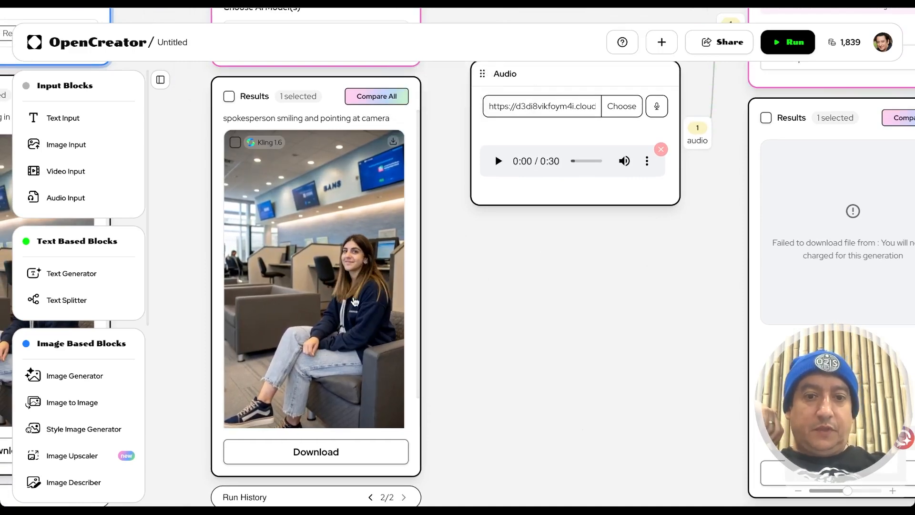
Select all of the Image to Video block's results as video input for Lip Sync.
scroll(457, 325, up, 5)
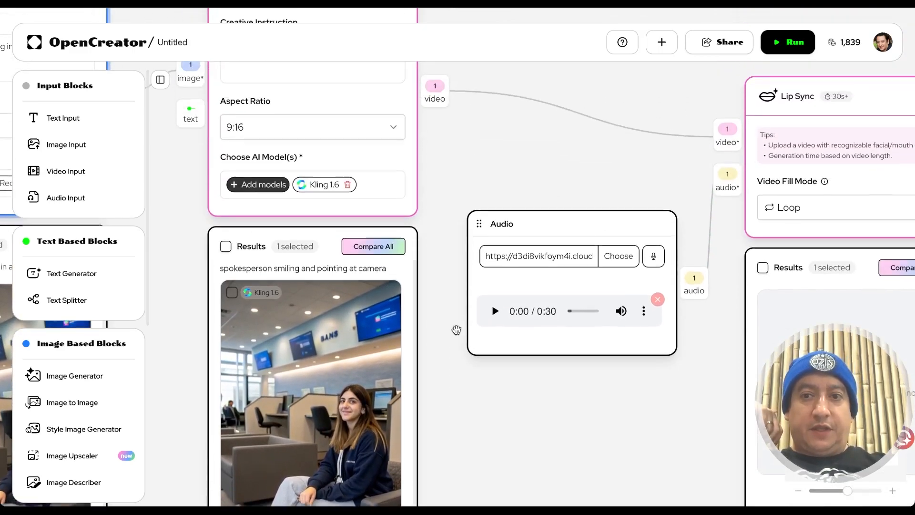
scroll(457, 334, right, 3)
scroll(457, 332, down, 5)
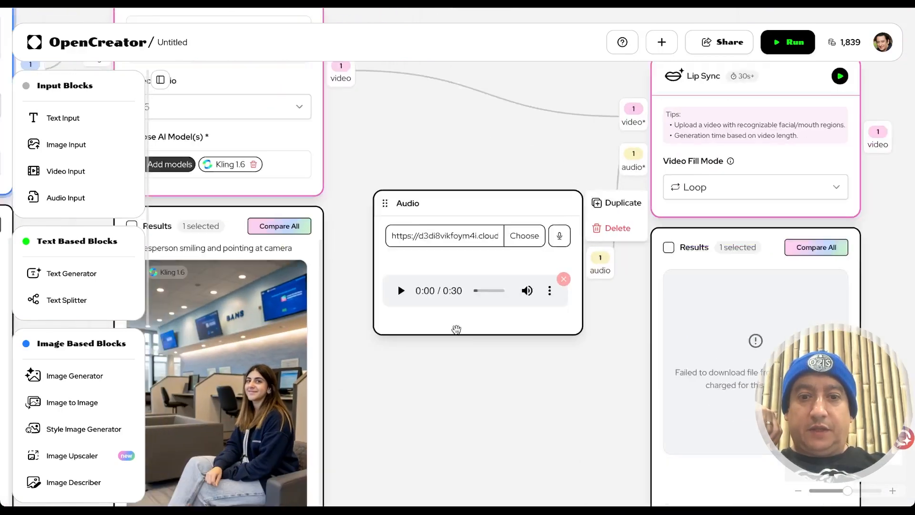
click(235, 197)
Run only the Lip Sync block again, keeping its video fill mode on Loop.
scroll(432, 262, right, 5)
scroll(433, 262, up, 3)
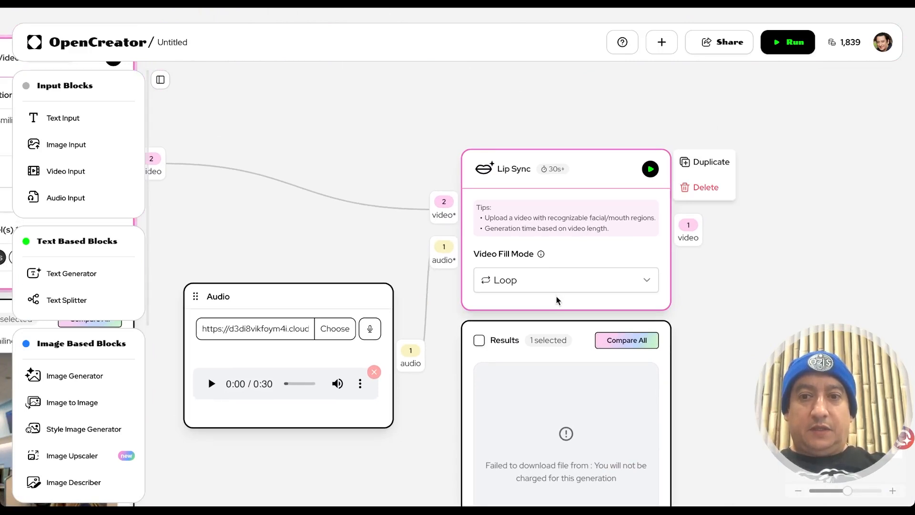
scroll(557, 297, down, 3)
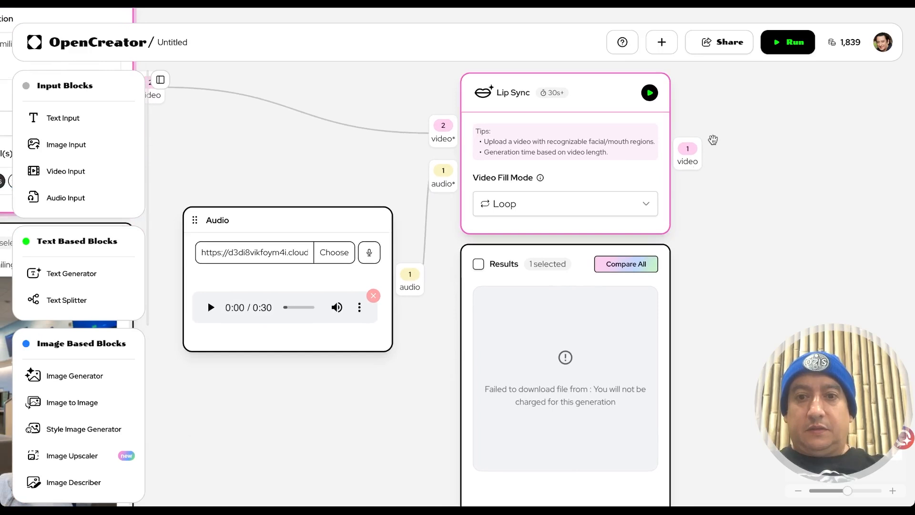
click(650, 93)
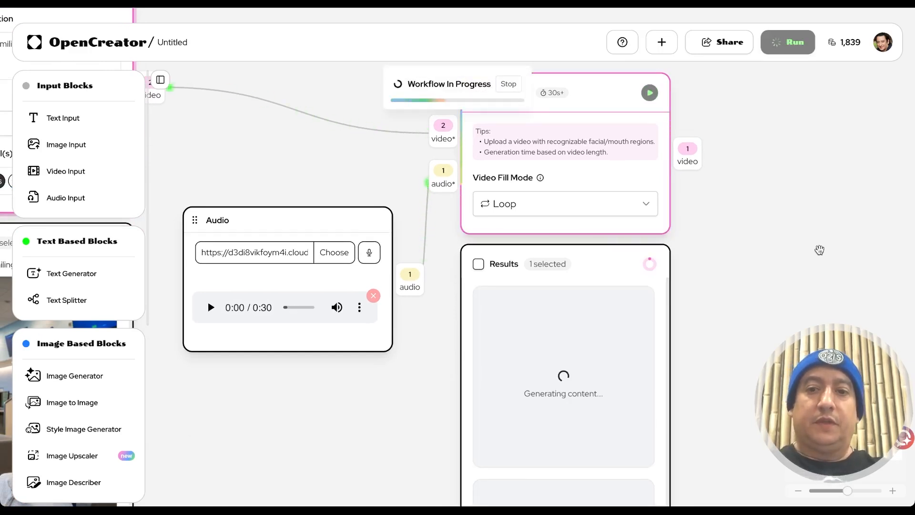
Check the Lip Sync block's generation progress and inspect the Image to Video result of the seated woman up close.
scroll(820, 250, down, 5)
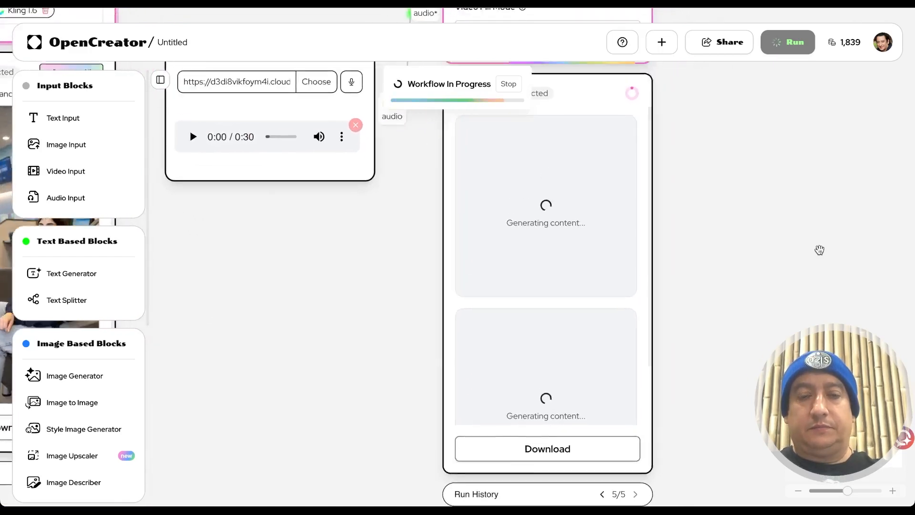
scroll(819, 250, up, 5)
scroll(820, 250, up, 2)
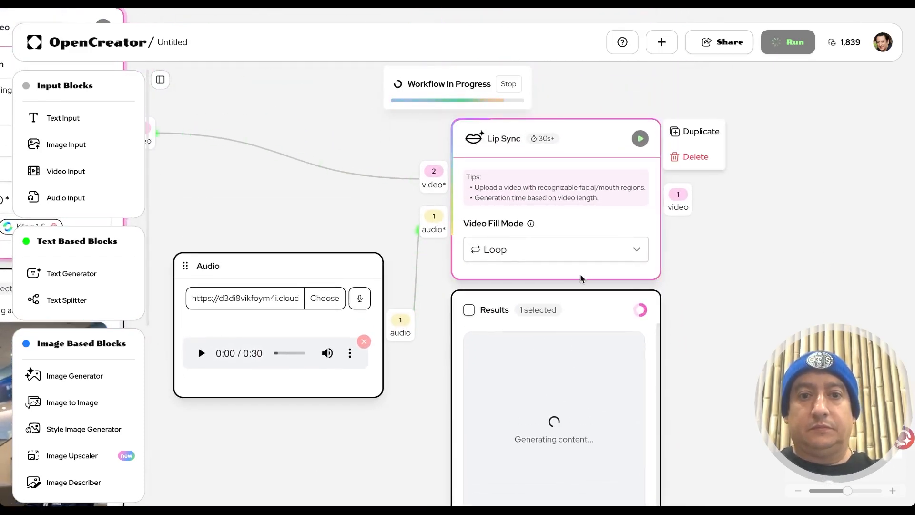
scroll(325, 182, left, 10)
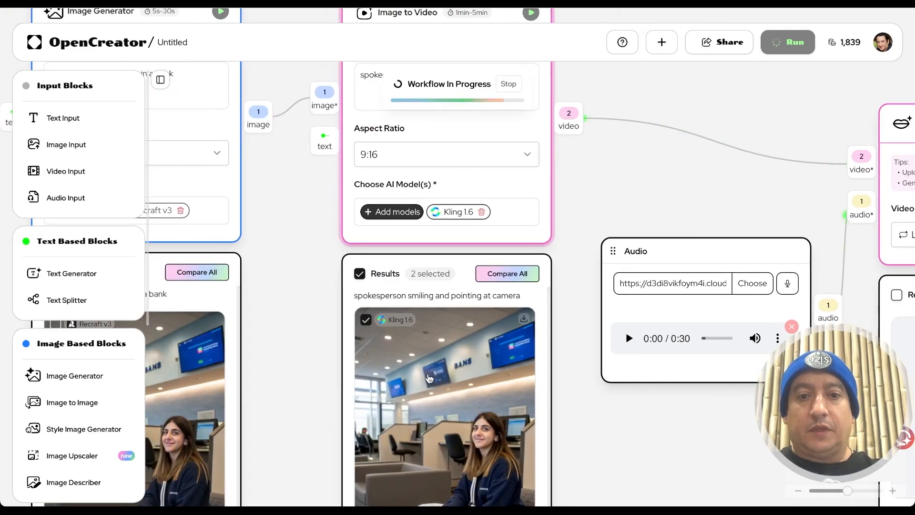
scroll(446, 307, down, 1)
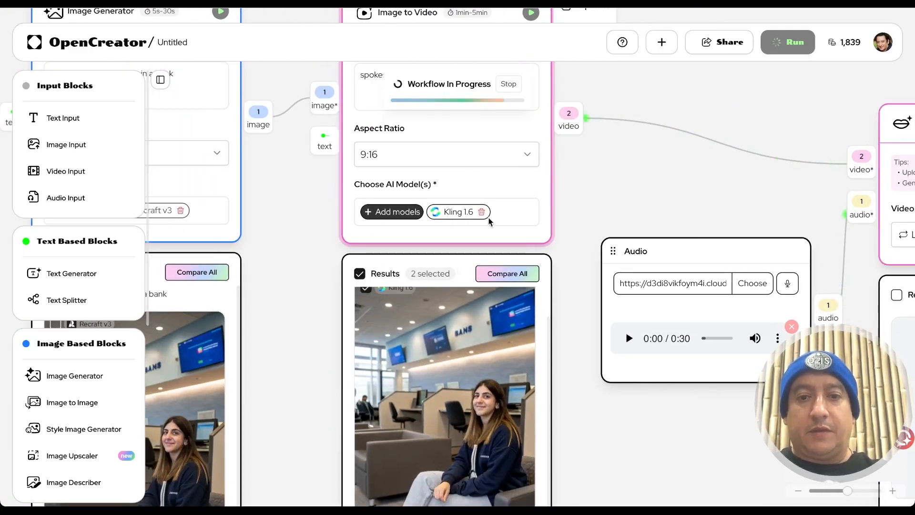
scroll(505, 173, down, 2)
scroll(505, 173, down, 2)
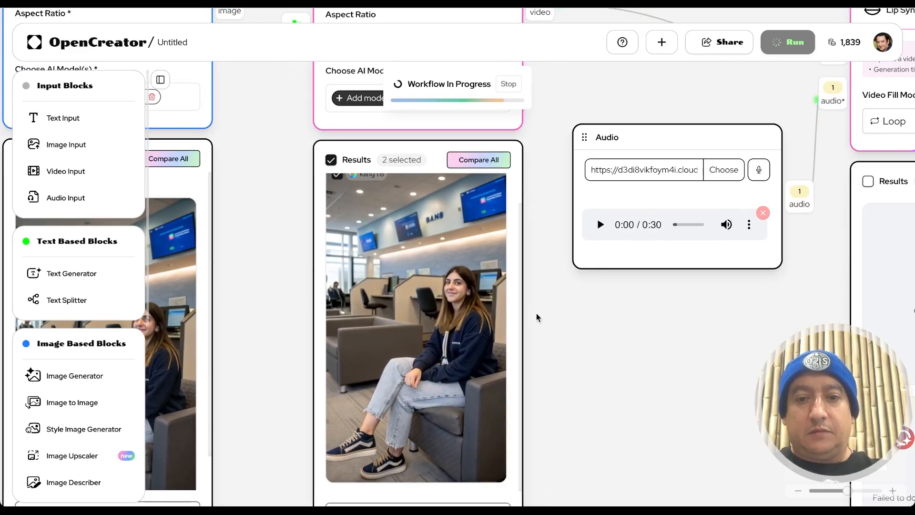
right_click(532, 235)
click(531, 212)
scroll(530, 212, up, 3)
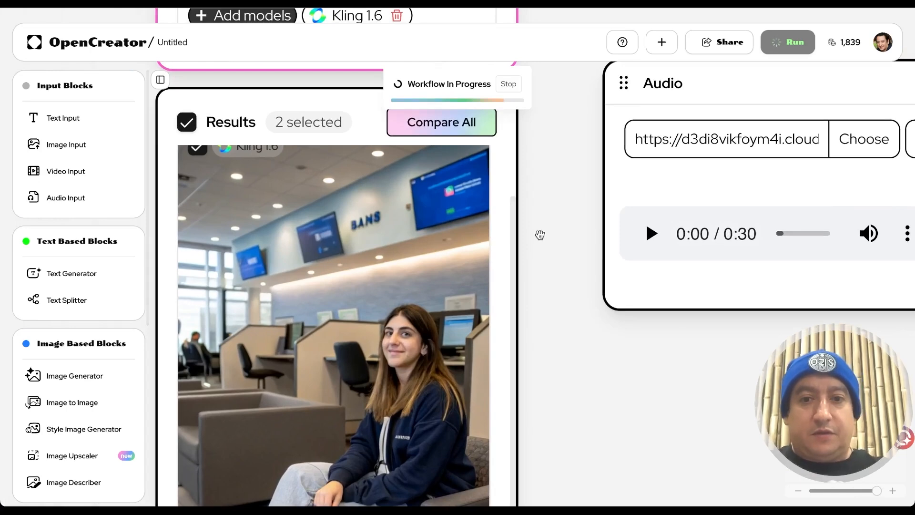
scroll(542, 272, down, 10)
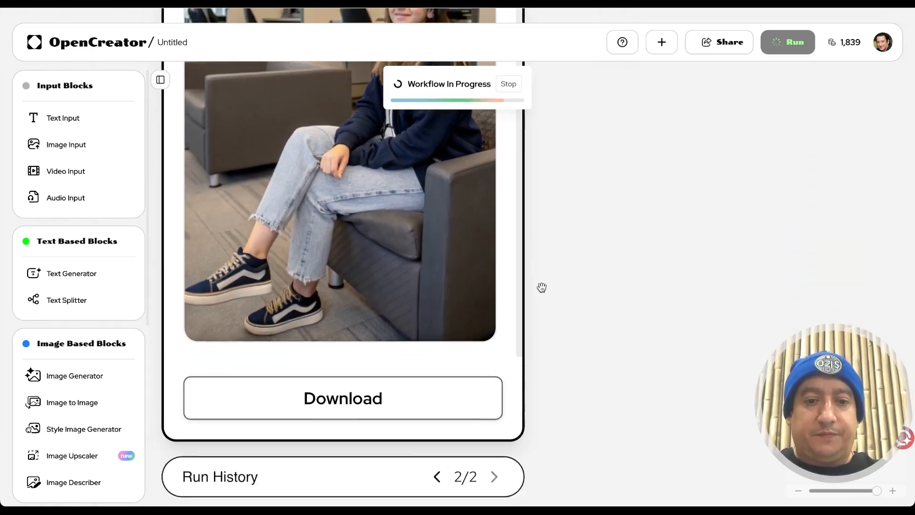
scroll(542, 288, down, 2)
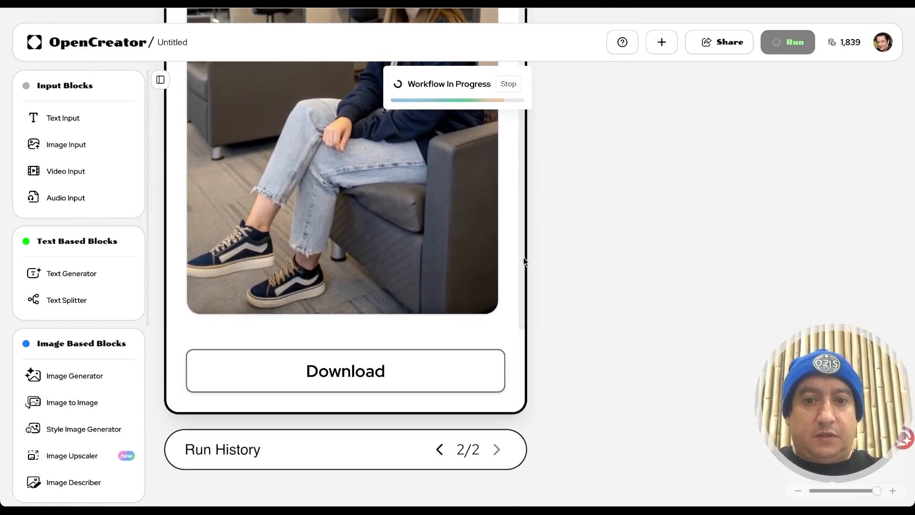
Deselect the suited man's video from the first run in the Image to Video results, leaving the seated woman's video selected.
scroll(563, 259, up, 10)
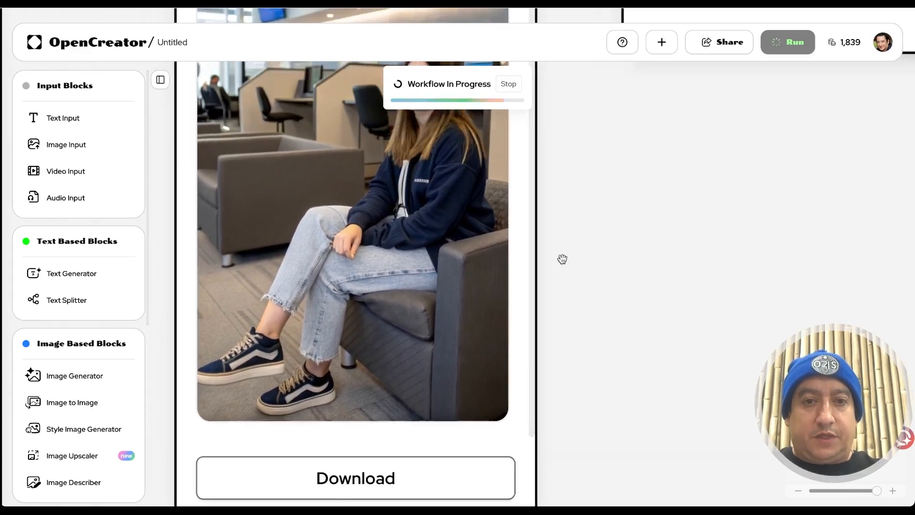
scroll(563, 259, down, 3)
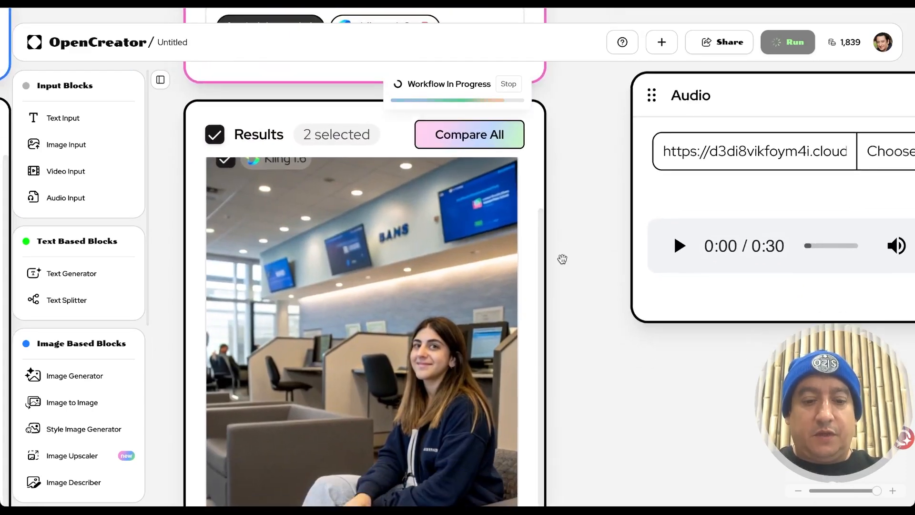
scroll(563, 259, down, 4)
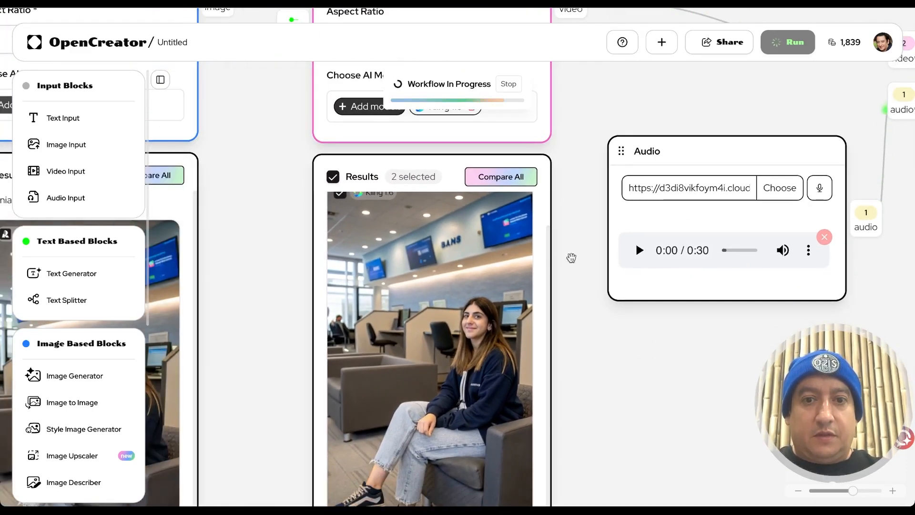
scroll(570, 257, down, 5)
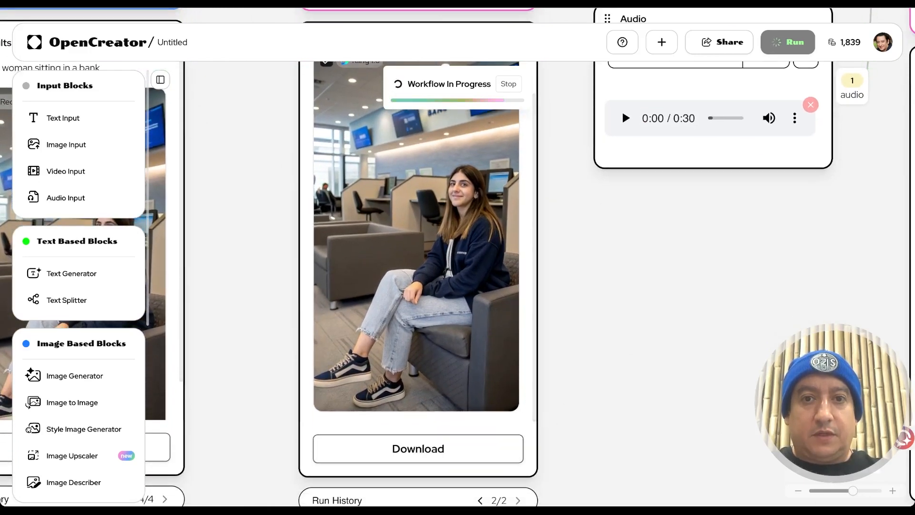
click(480, 500)
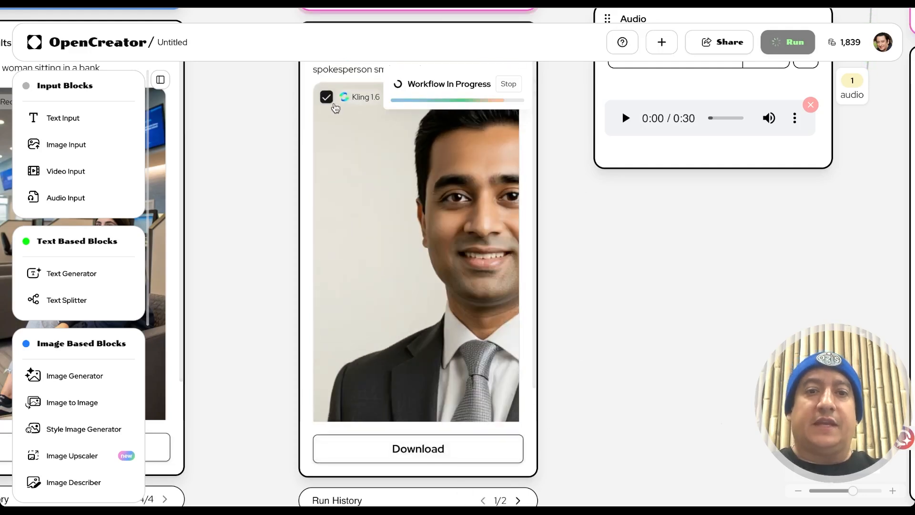
click(328, 98)
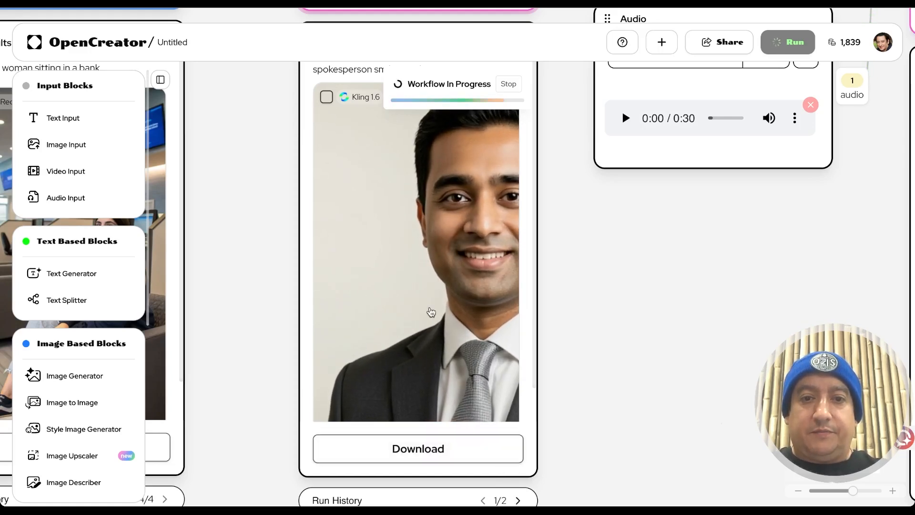
click(518, 501)
Check the Lip Sync block's generation progress and examine the results it produces.
scroll(563, 353, up, 5)
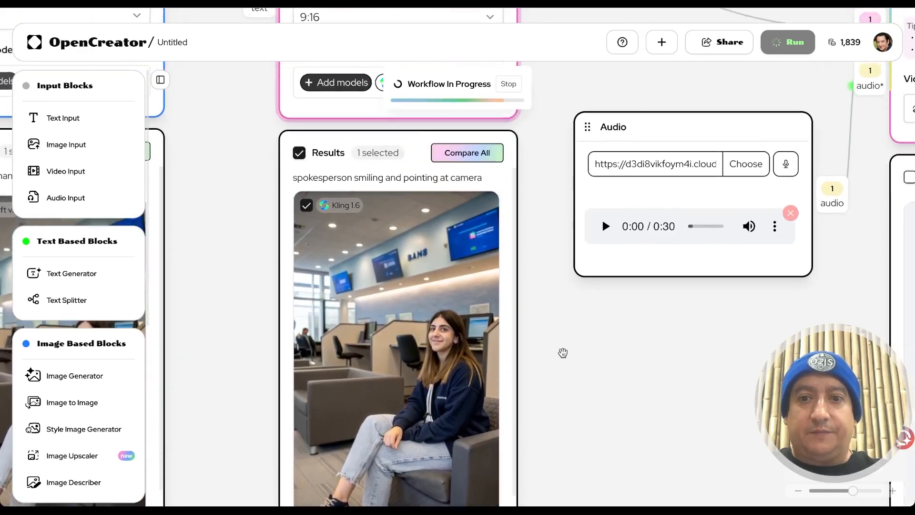
scroll(563, 353, right, 3)
scroll(564, 358, right, 5)
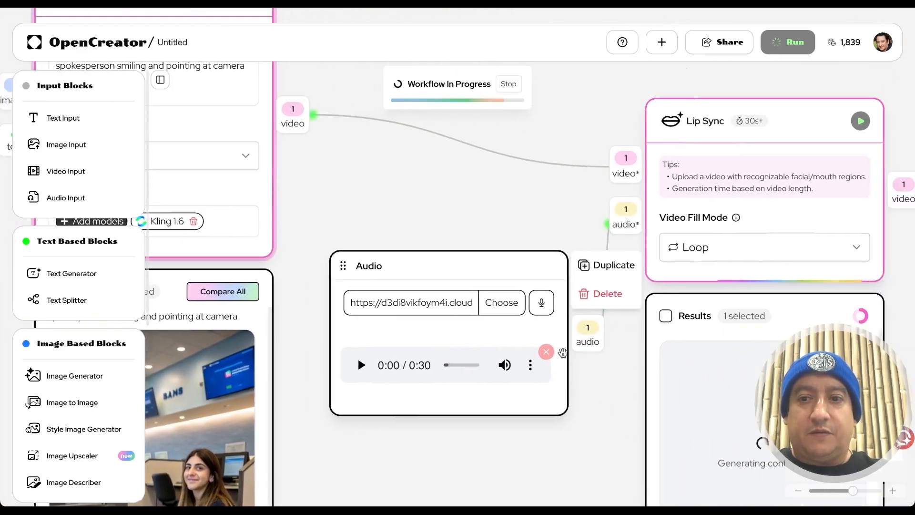
scroll(565, 358, down, 1)
scroll(565, 358, right, 1)
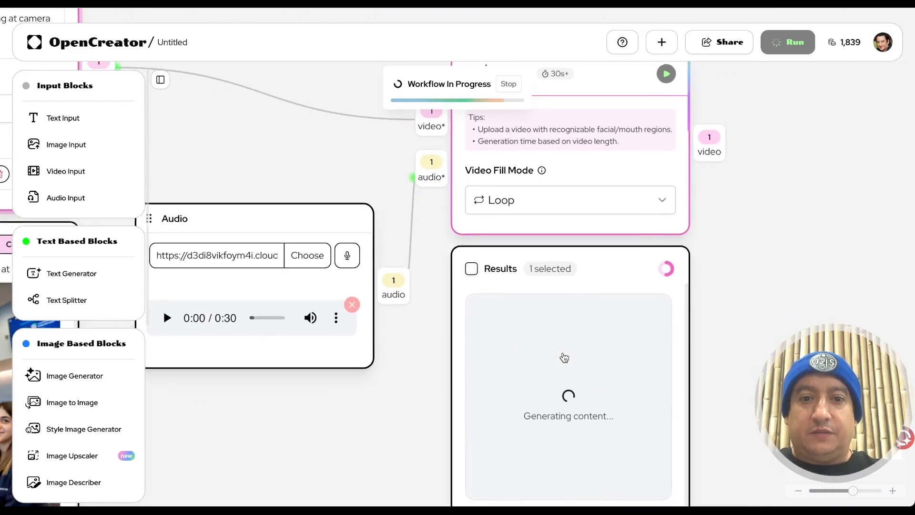
scroll(689, 367, down, 5)
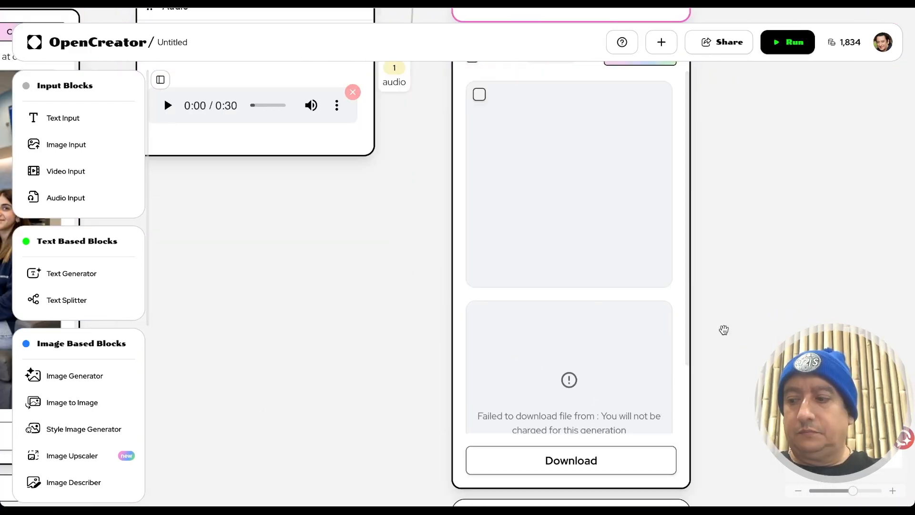
mouse_move(555, 262)
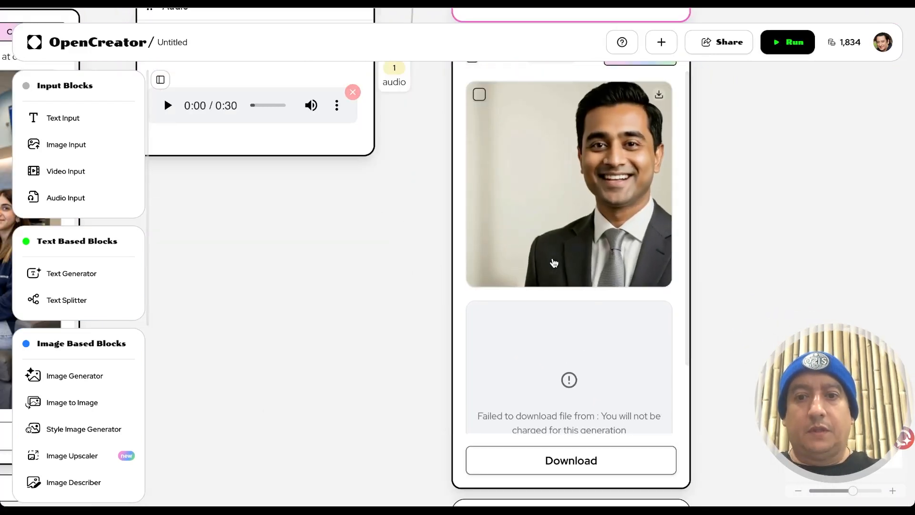
scroll(565, 232, up, 1)
scroll(565, 232, up, 7)
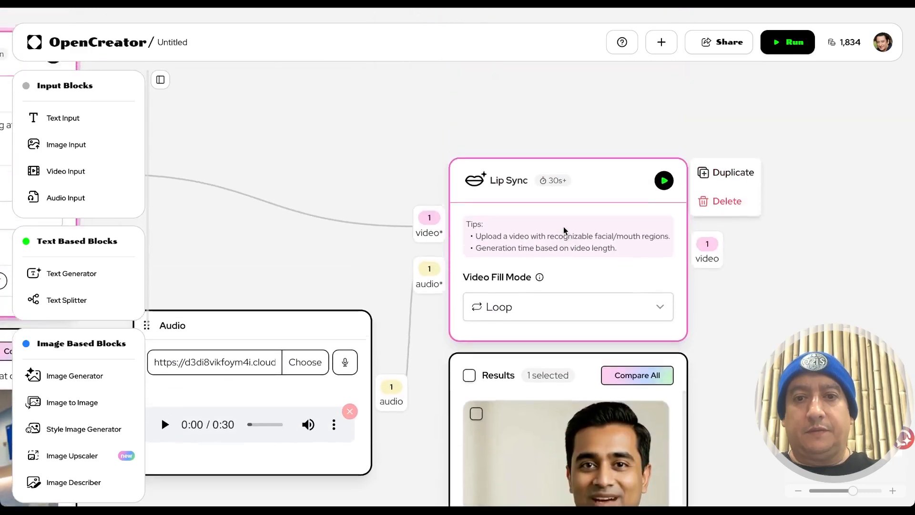
Run only the Lip Sync block again with the seated woman's video as its sole video input.
scroll(564, 227, down, 5)
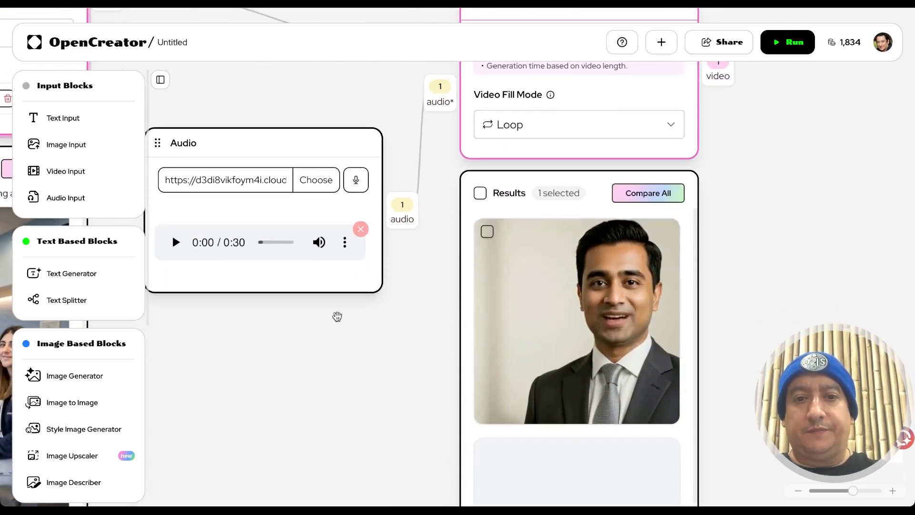
scroll(296, 345, left, 5)
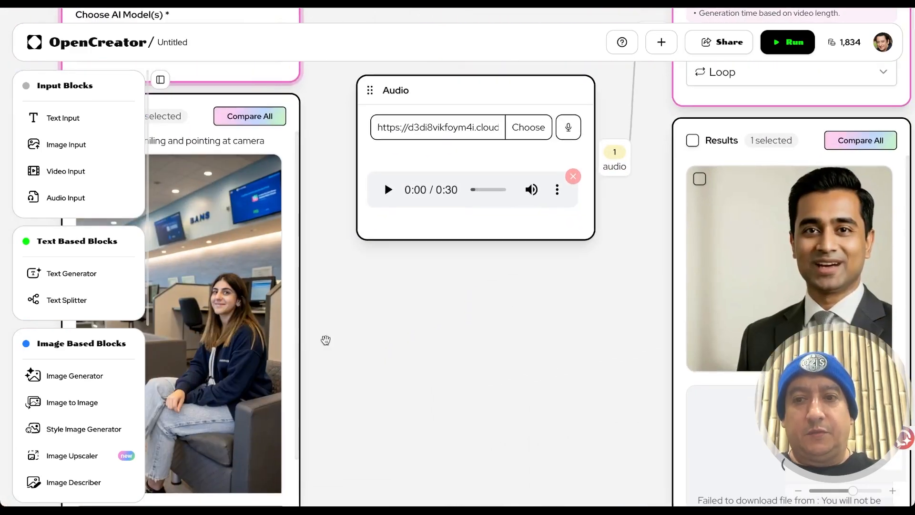
scroll(652, 324, right, 3)
scroll(651, 324, down, 2)
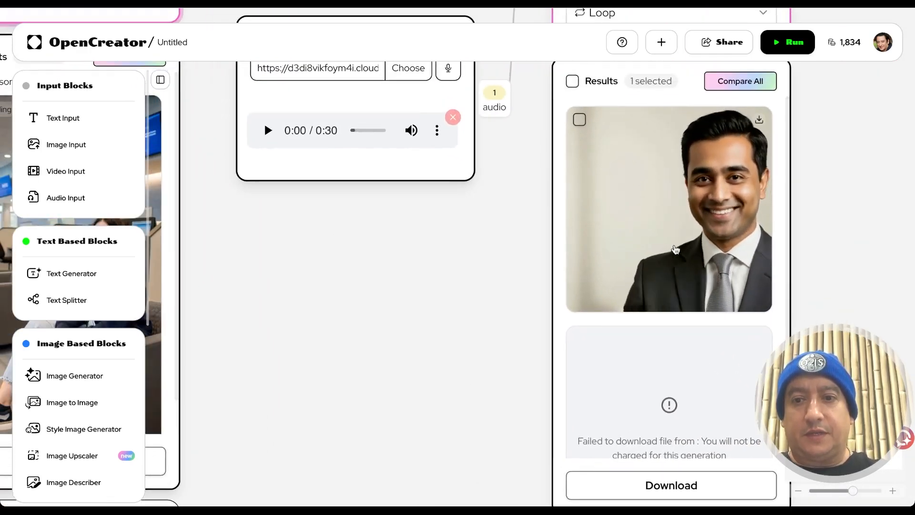
scroll(477, 329, left, 5)
scroll(477, 329, up, 2)
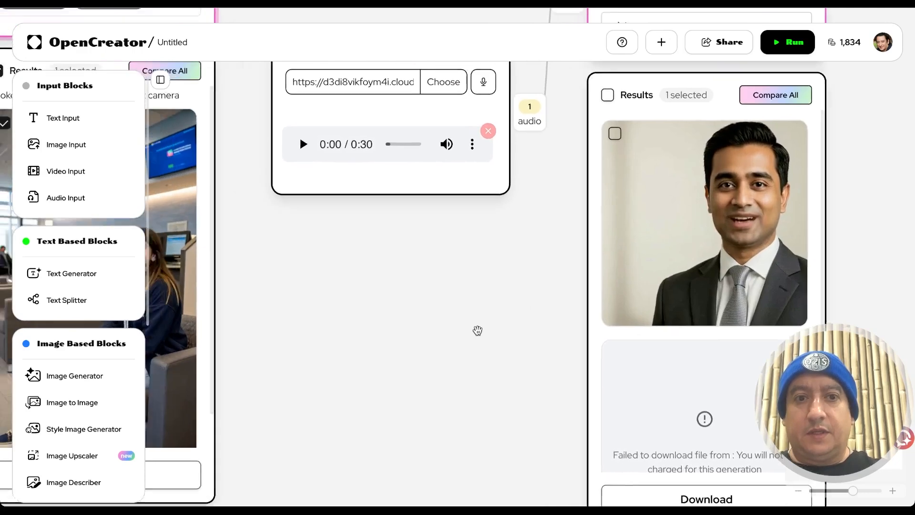
scroll(478, 330, left, 1)
scroll(477, 330, down, 5)
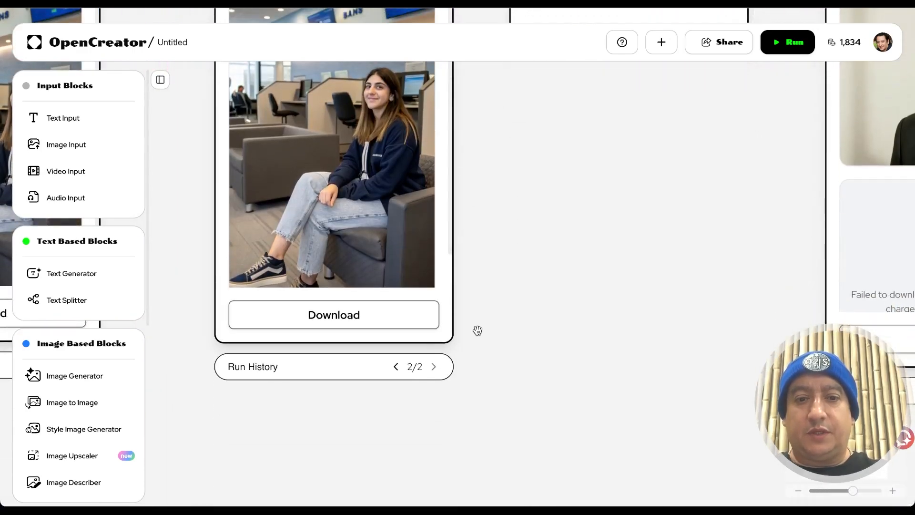
scroll(478, 331, up, 6)
scroll(478, 330, right, 1)
scroll(478, 331, right, 6)
scroll(478, 330, up, 4)
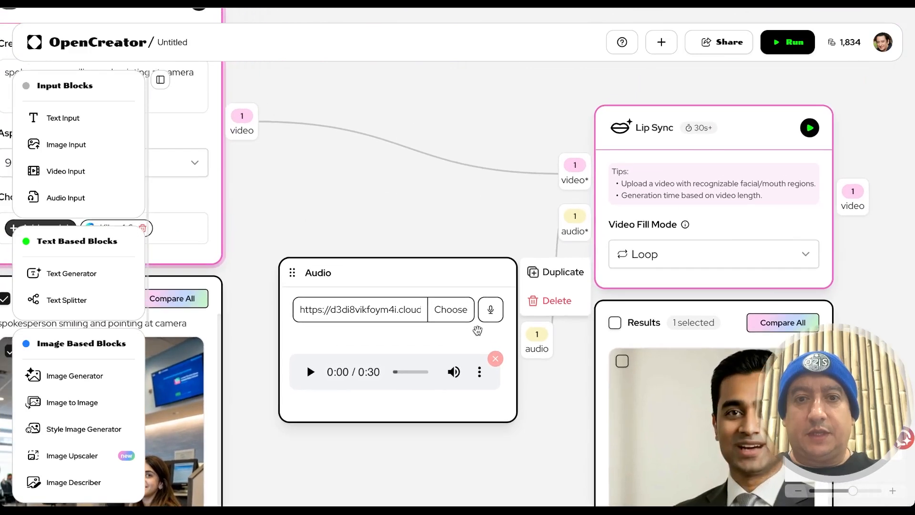
scroll(478, 330, down, 1)
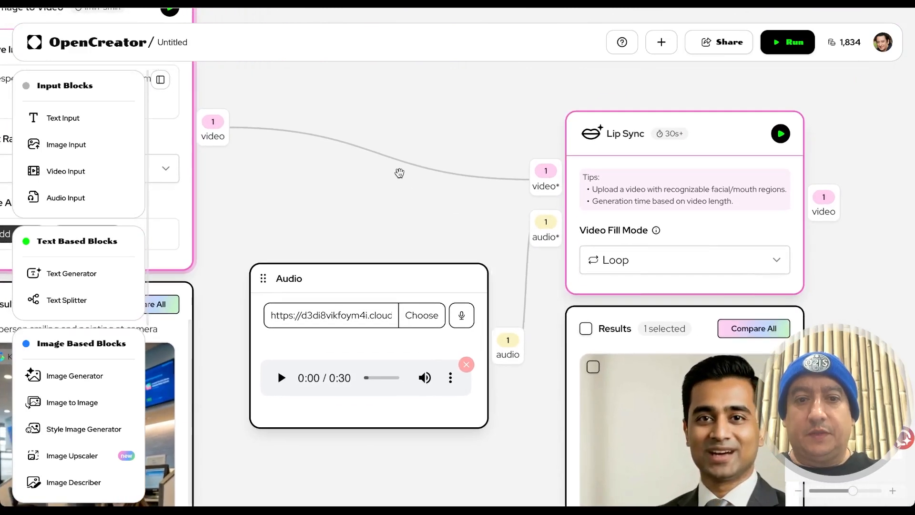
click(782, 132)
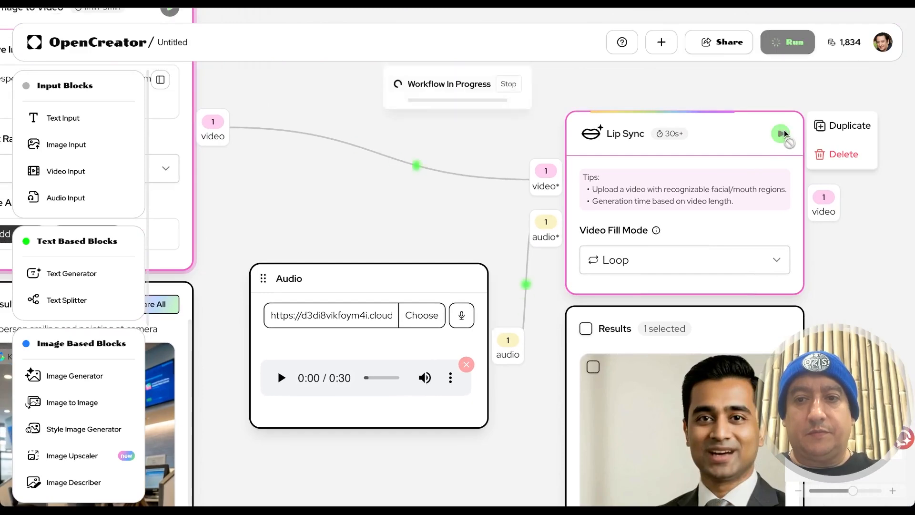
Play the new Lip Sync result of the seated woman in the enlarged gallery view and close the gallery.
scroll(449, 165, down, 2)
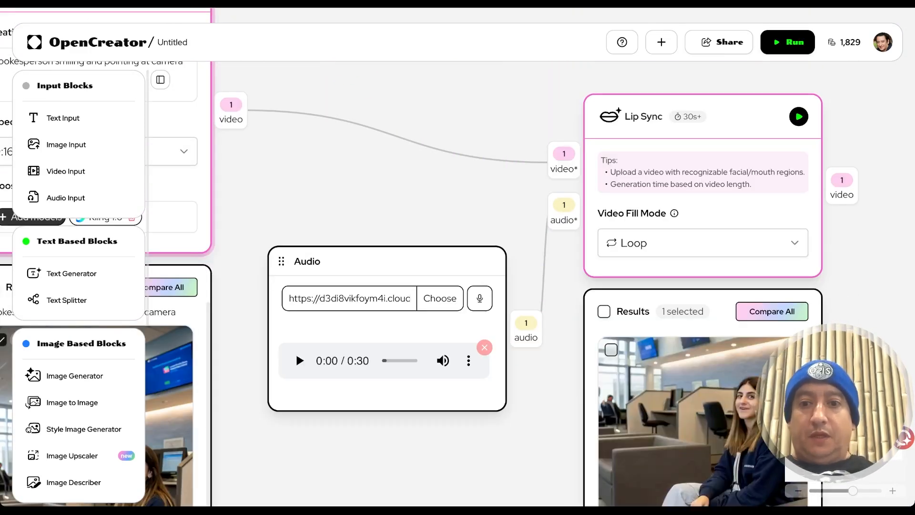
scroll(742, 320, down, 2)
scroll(742, 320, down, 2)
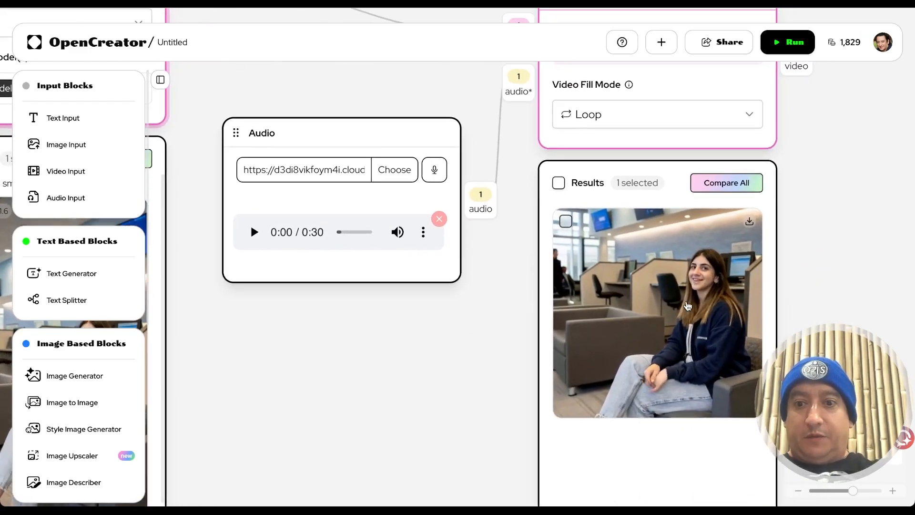
click(687, 301)
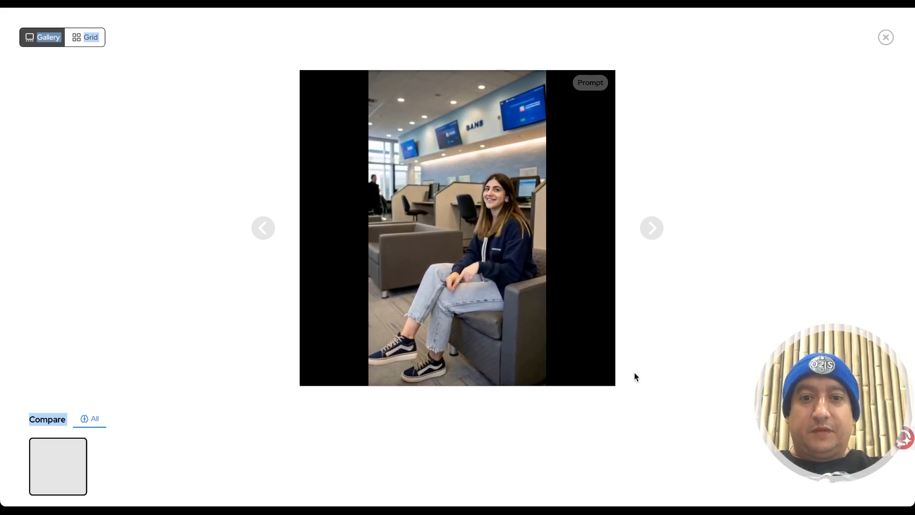
click(314, 357)
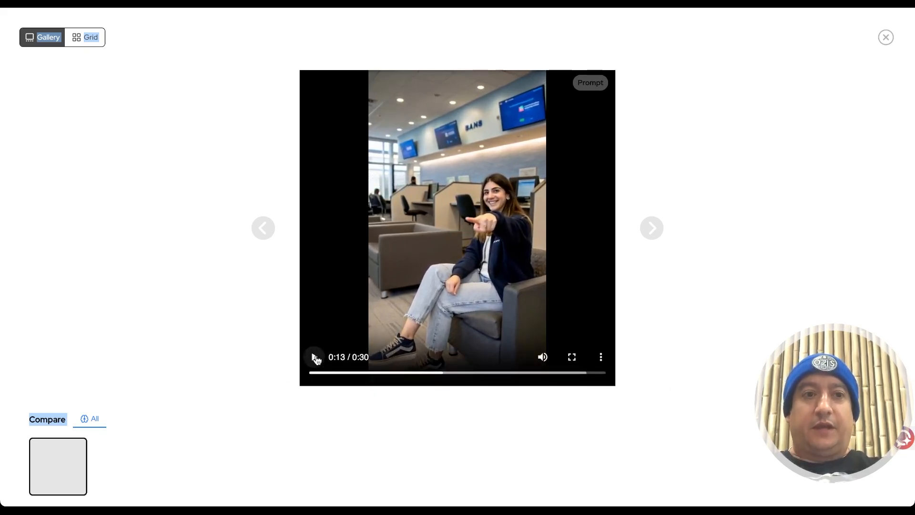
click(886, 37)
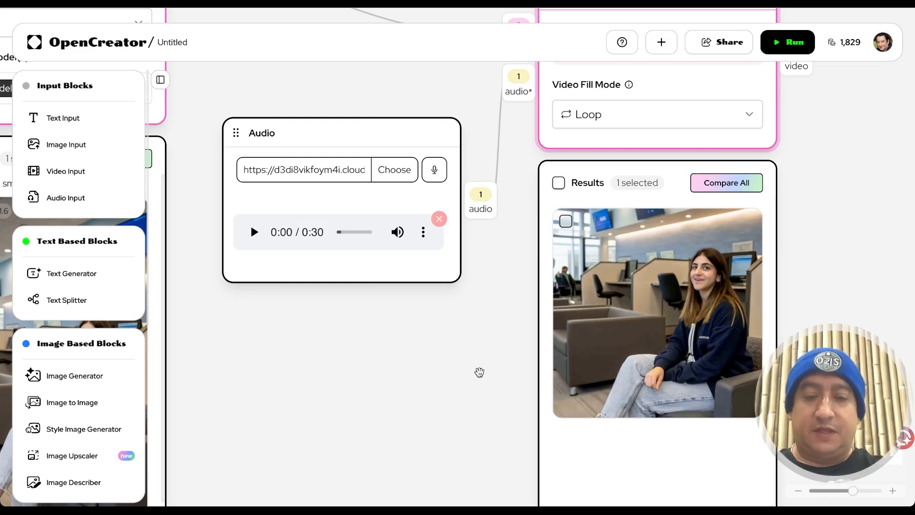
key(ctrl+minus)
key(ctrl+minus)
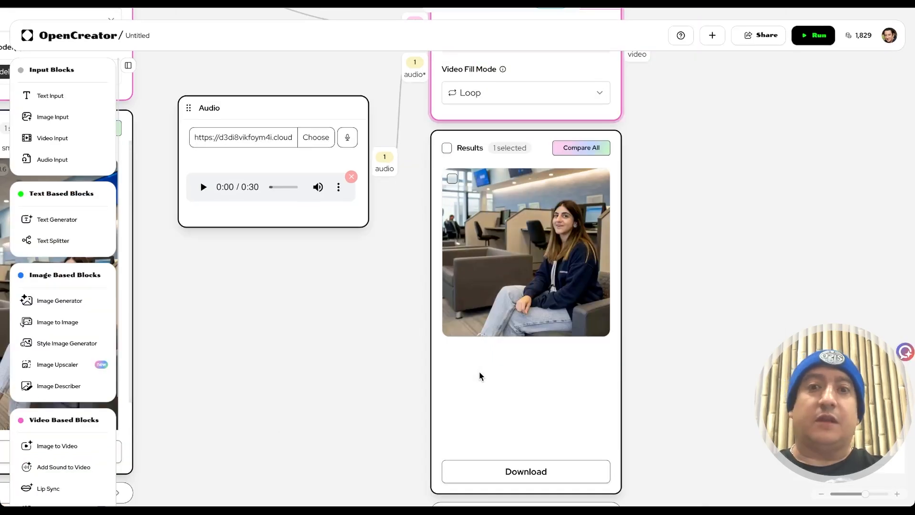
key(ctrl+minus)
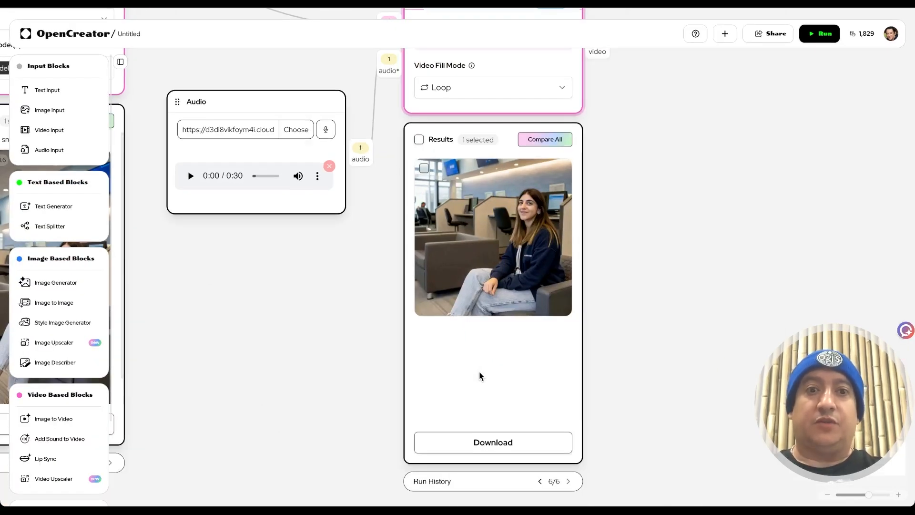
key(ctrl+minus)
key(ctrl+plus)
key(ctrl+plus)
key(ctrl+plus)
key(ctrl+plus)
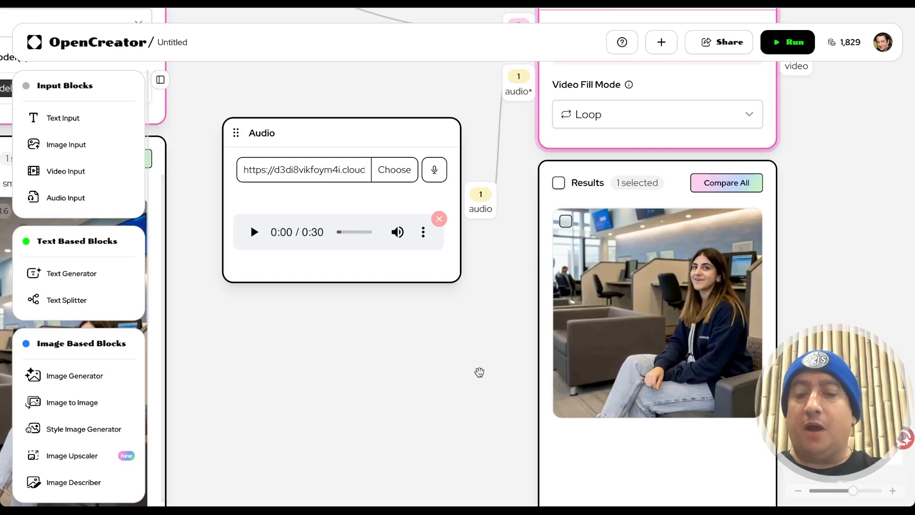
key(ctrl+minus)
key(ctrl+plus)
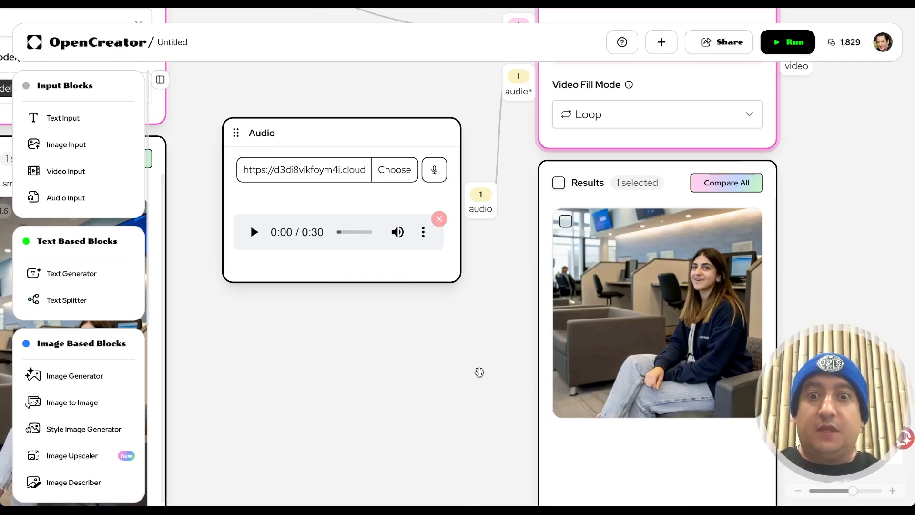
Move the Lip Sync block up on the canvas to roughly line up with the Image Generator and Image to Video blocks.
scroll(480, 372, down, 5)
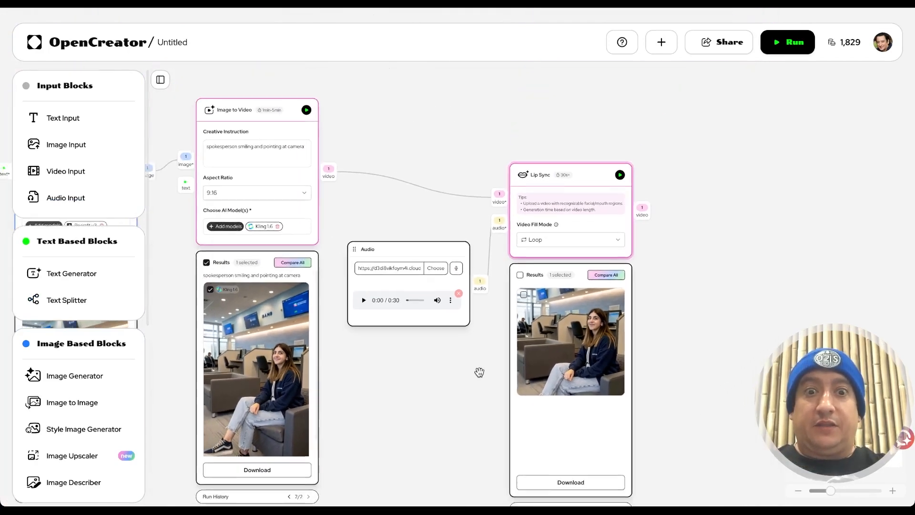
drag(413, 151, 651, 150)
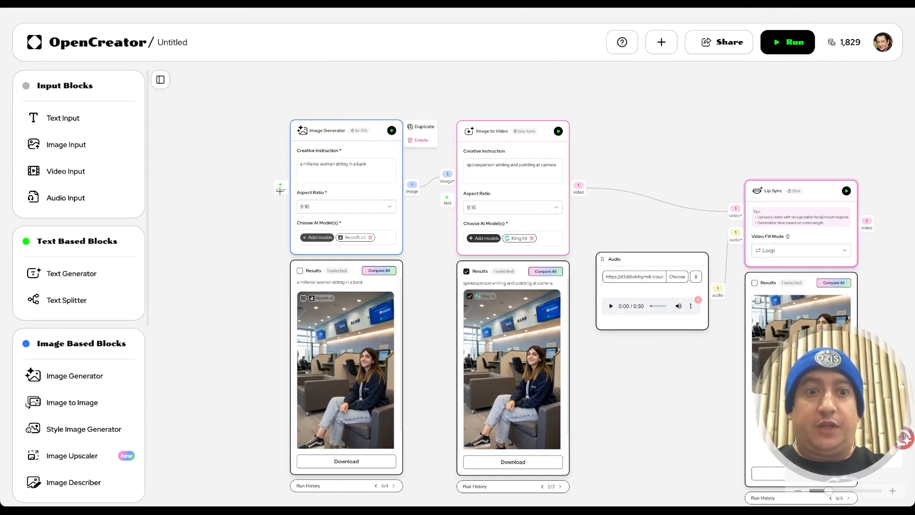
drag(243, 136, 170, 135)
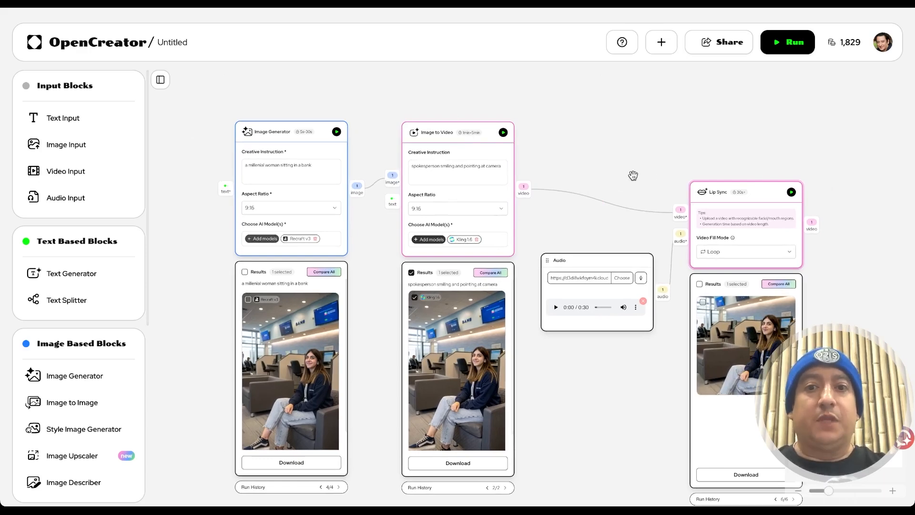
scroll(633, 176, up, 1)
scroll(634, 175, down, 3)
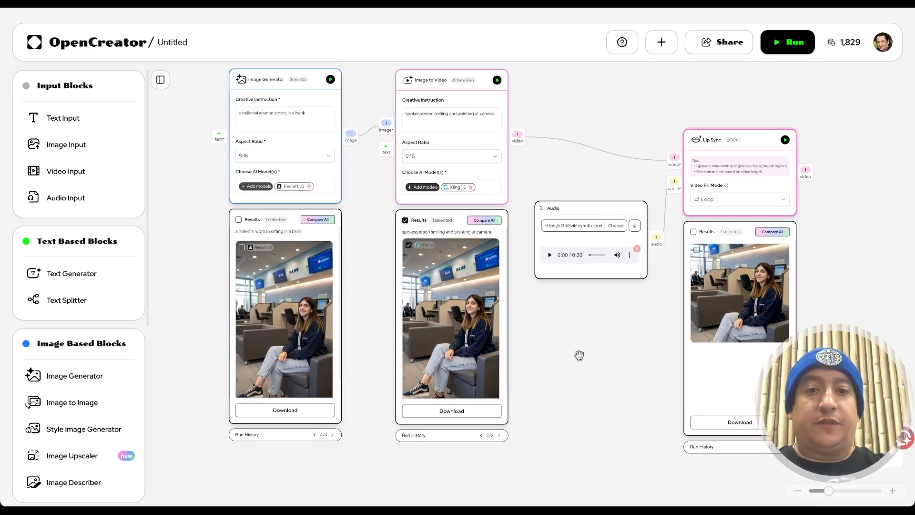
mouse_move(712, 140)
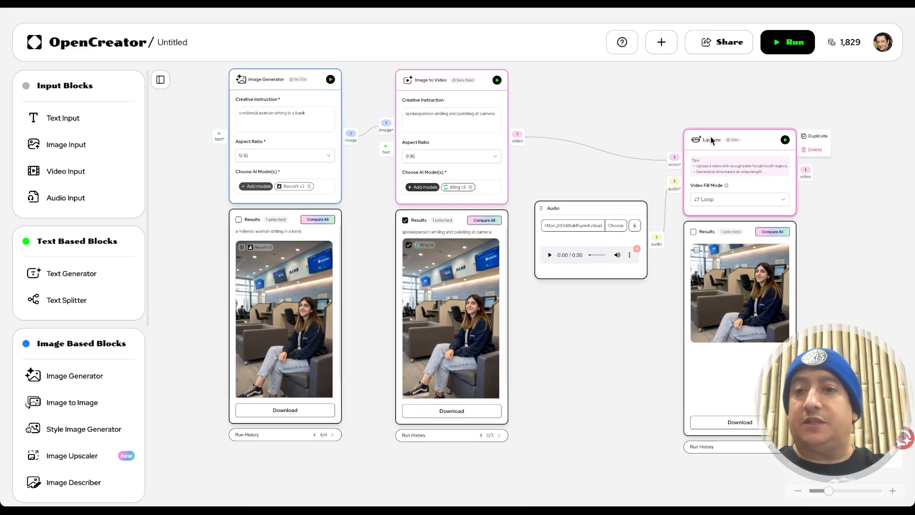
drag(754, 140, 745, 88)
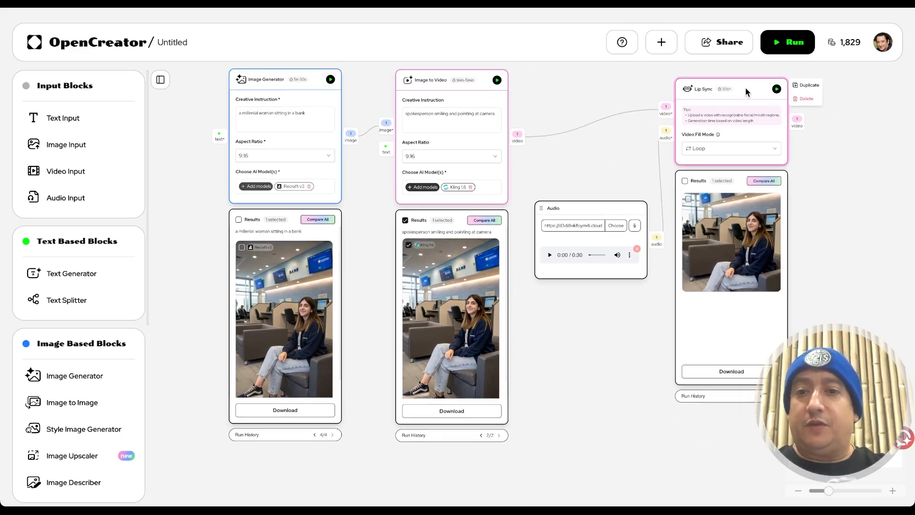
Move the Audio block slightly to the left on the canvas, closer to the Image to Video block.
mouse_move(592, 217)
drag(594, 211, 581, 210)
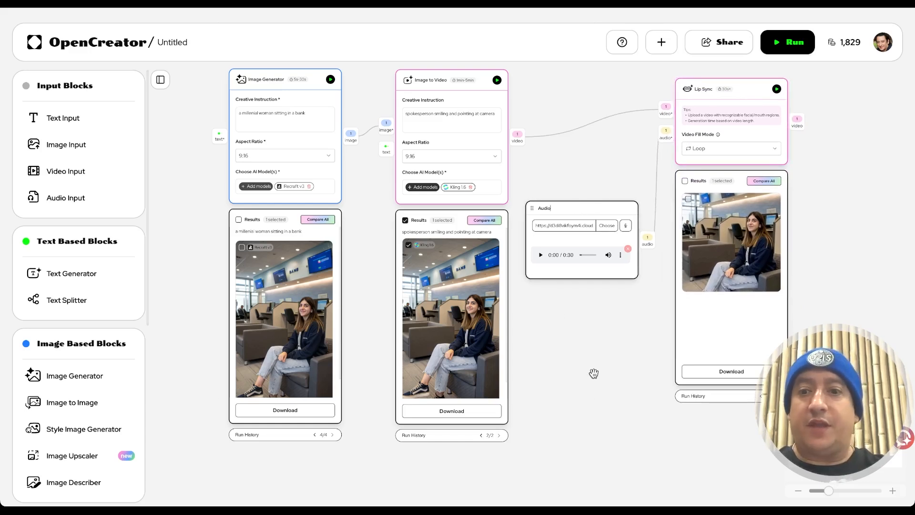
mouse_move(730, 103)
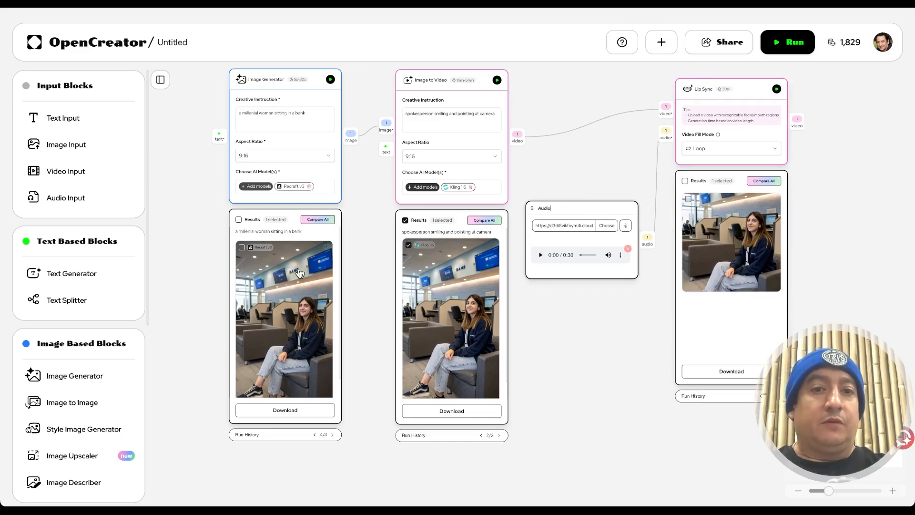
mouse_move(286, 124)
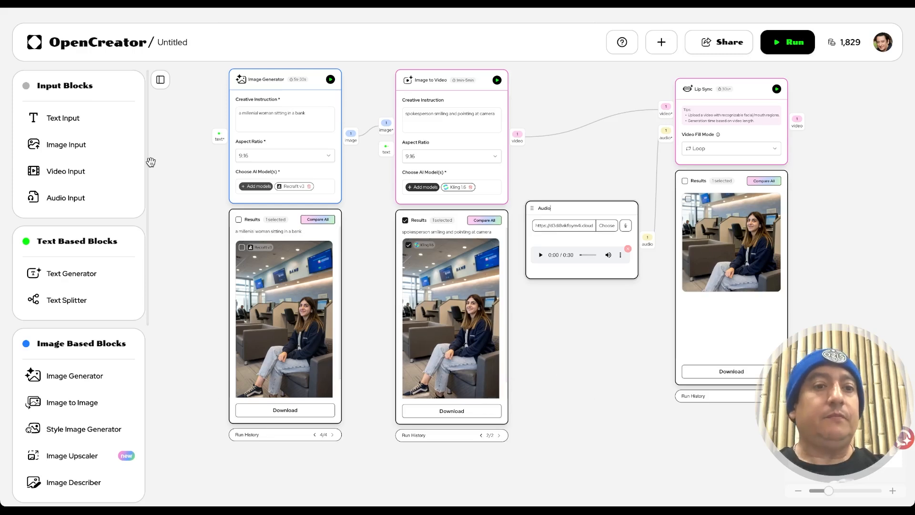
Delete the Lip Sync and Audio blocks, keeping the Image Generator and Image to Video blocks.
drag(579, 327, 721, 374)
drag(729, 184, 535, 149)
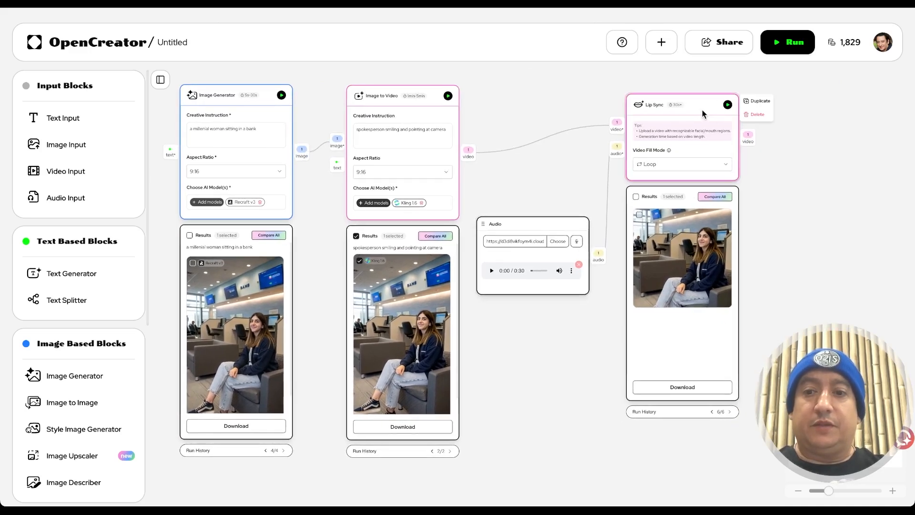
key(Delete)
key(Delete)
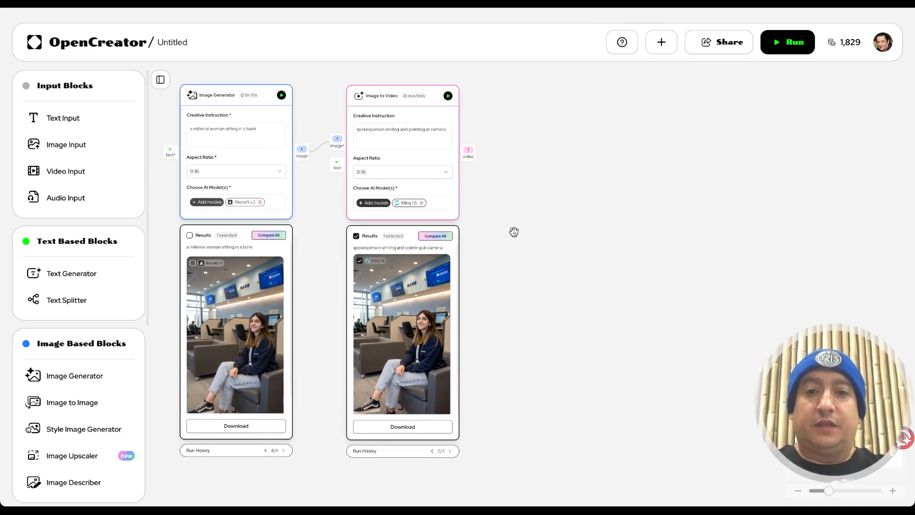
mouse_move(392, 100)
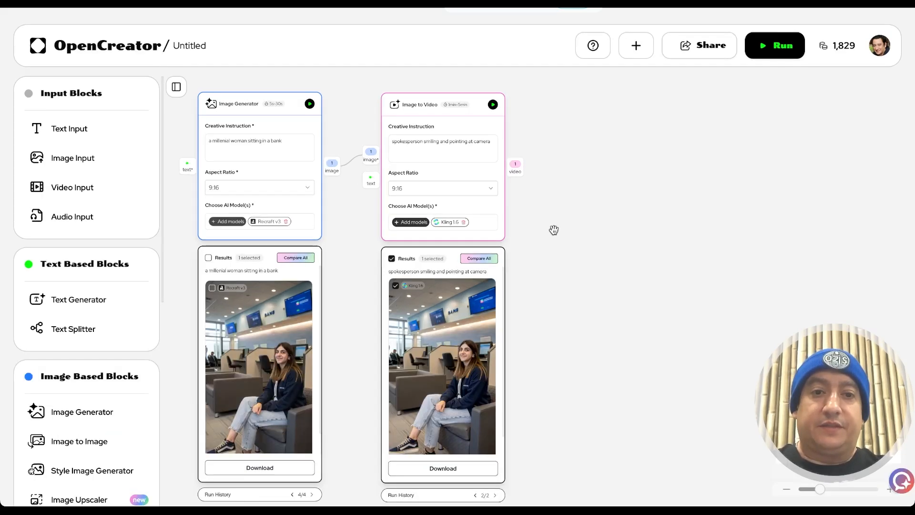
Examine the AI models and their credit costs offered by the Image Generator and Image to Video blocks.
scroll(439, 271, left, 5)
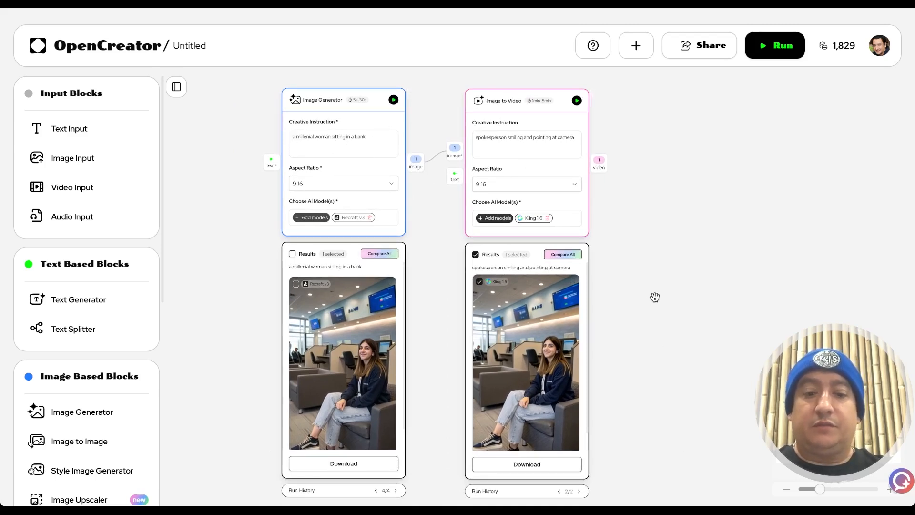
scroll(655, 297, up, 3)
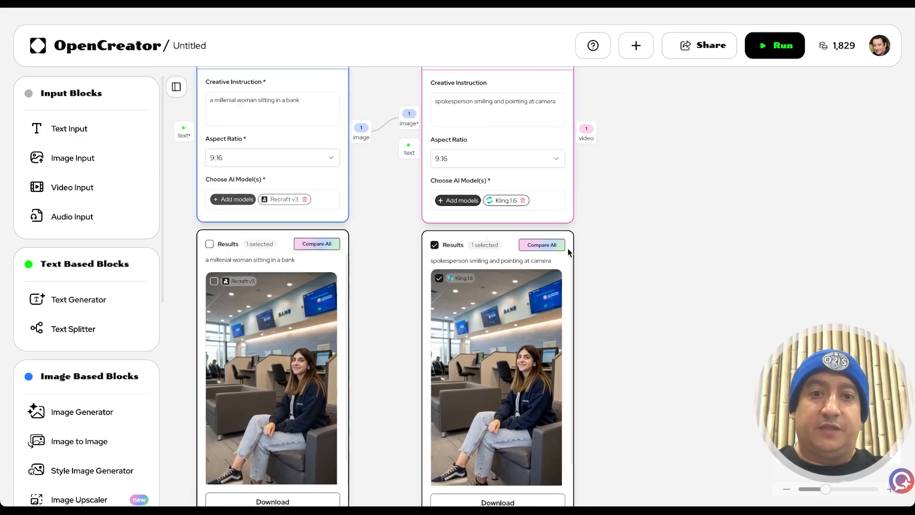
drag(387, 235, 445, 255)
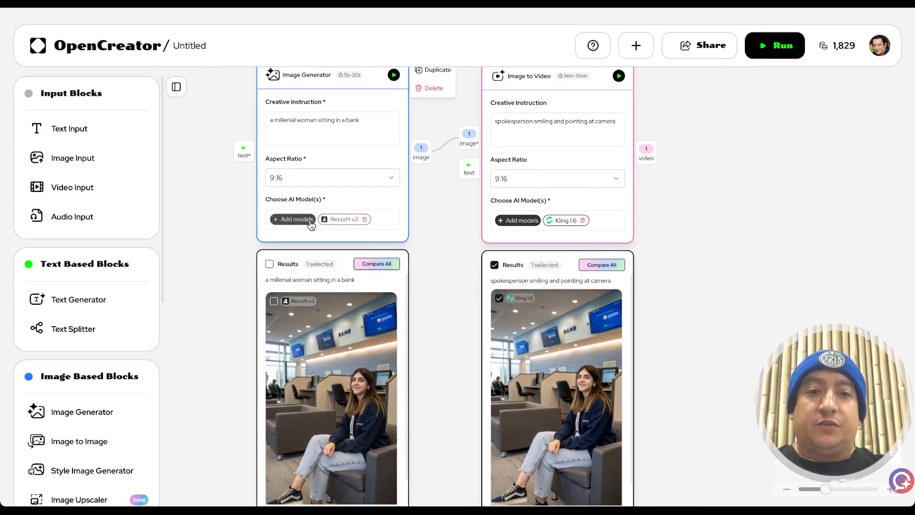
click(278, 220)
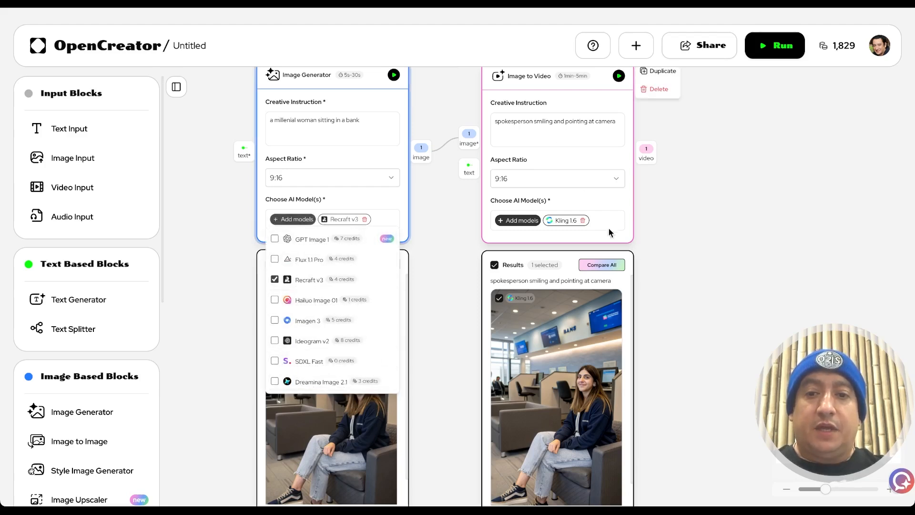
click(517, 224)
click(517, 223)
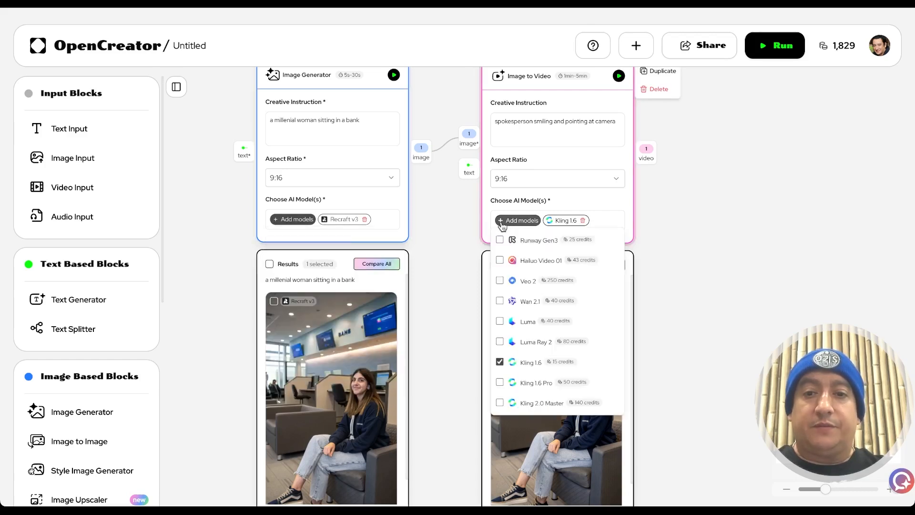
click(616, 197)
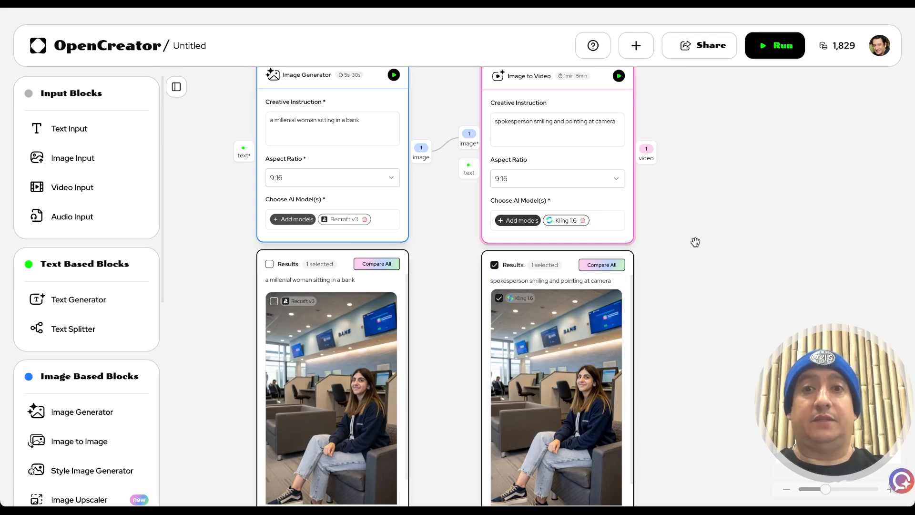
Delete the Image Generator block that feeds the Image to Video block.
scroll(458, 224, down, 2)
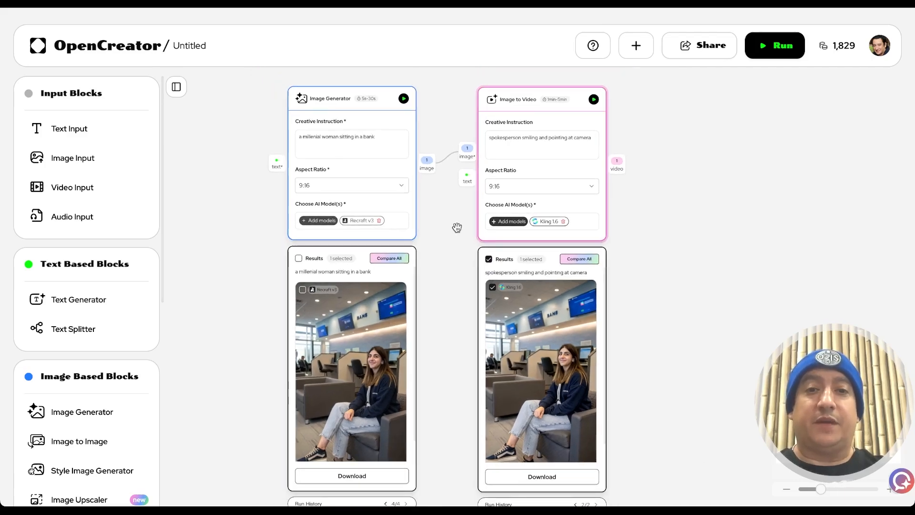
scroll(458, 228, down, 1)
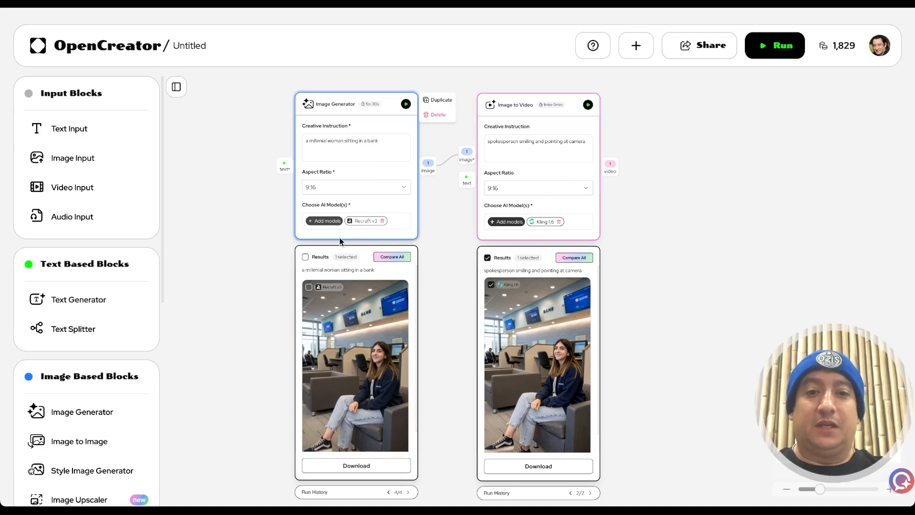
key(Delete)
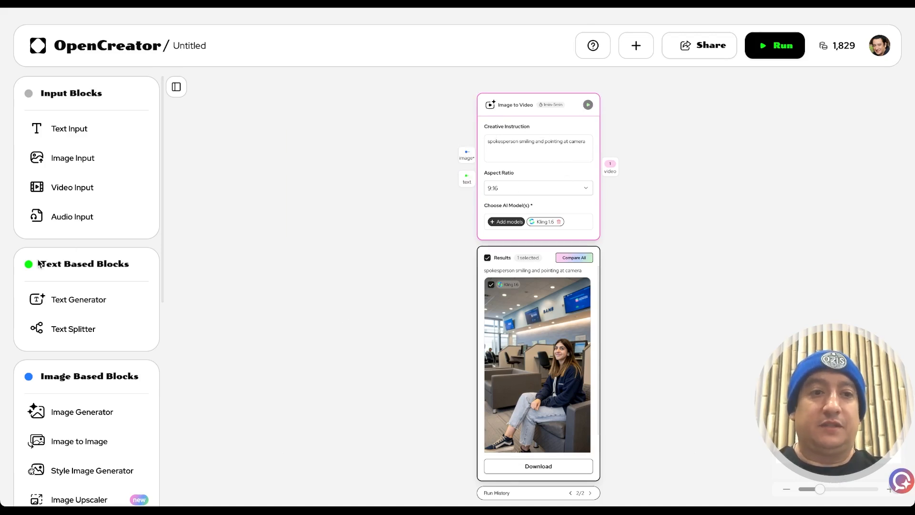
Add an Image Input block containing the dragon-and-burger picture and connect its output to the Image to Video block's image input.
drag(70, 161, 356, 148)
drag(328, 113, 328, 108)
drag(383, 122, 313, 127)
click(319, 158)
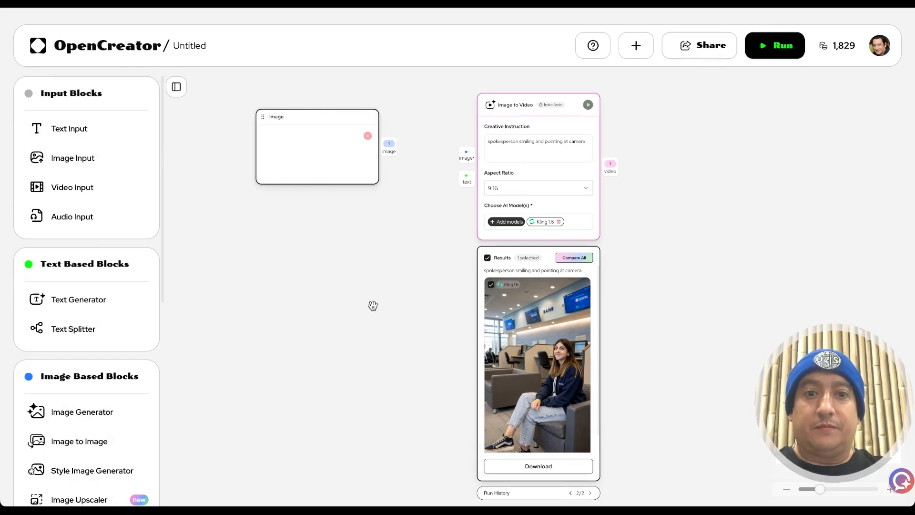
drag(389, 143, 467, 152)
Examine the shortened flow from the dragon image input to the Image to Video block, including its settings and results.
key(super+plus)
key(super+plus)
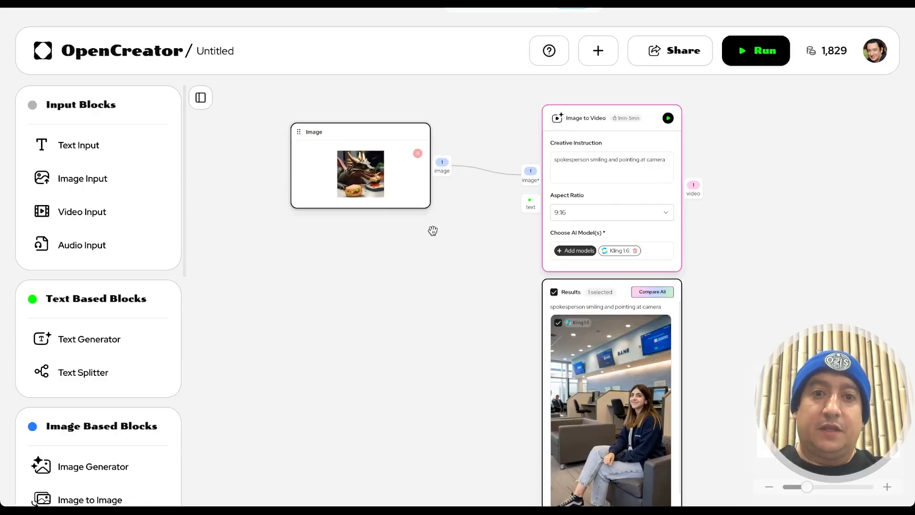
scroll(528, 280, right, 2)
scroll(529, 280, down, 1)
scroll(528, 280, right, 2)
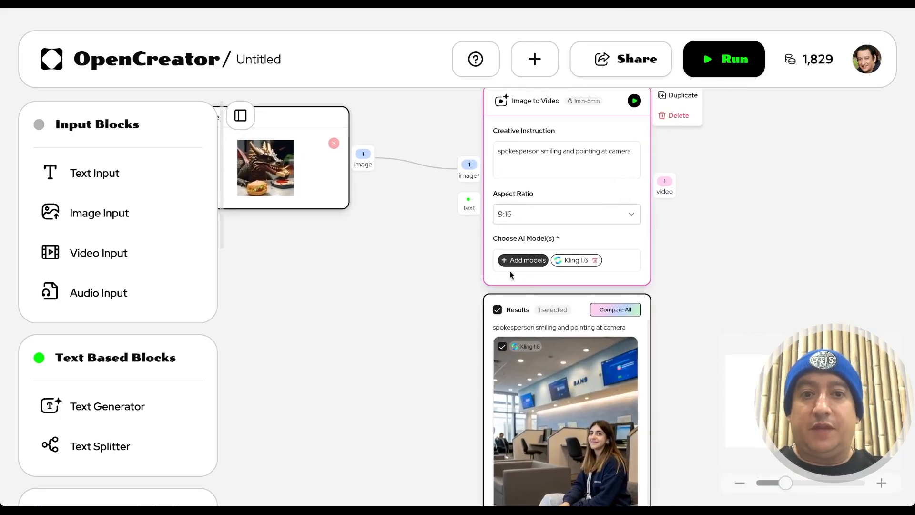
scroll(464, 335, down, 1)
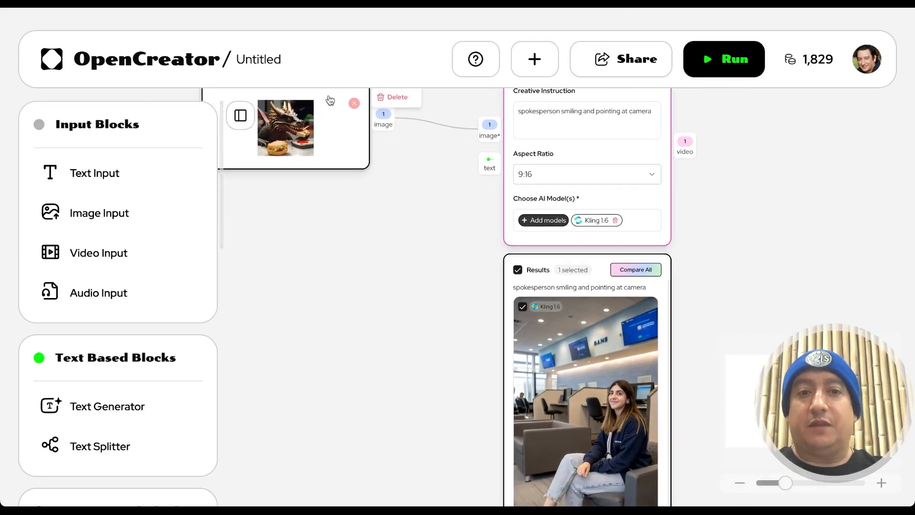
scroll(380, 246, left, 1)
scroll(380, 246, up, 1)
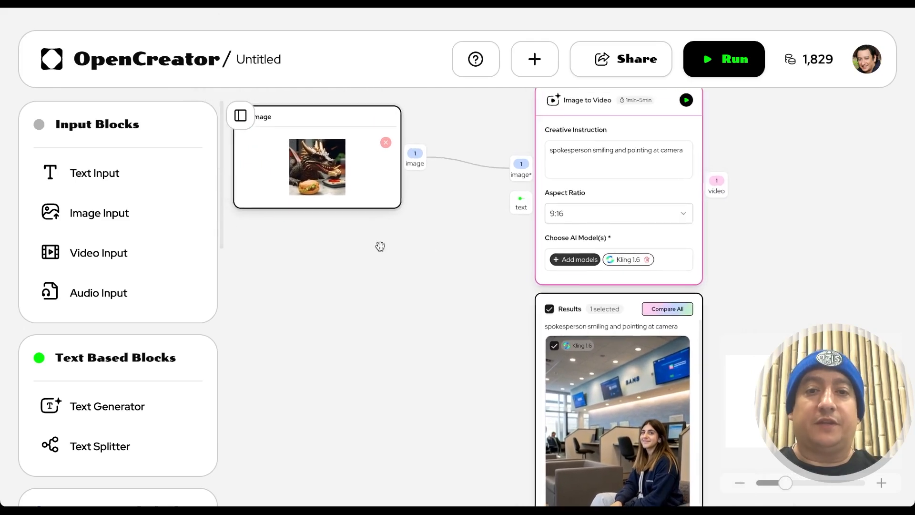
key(super+minus)
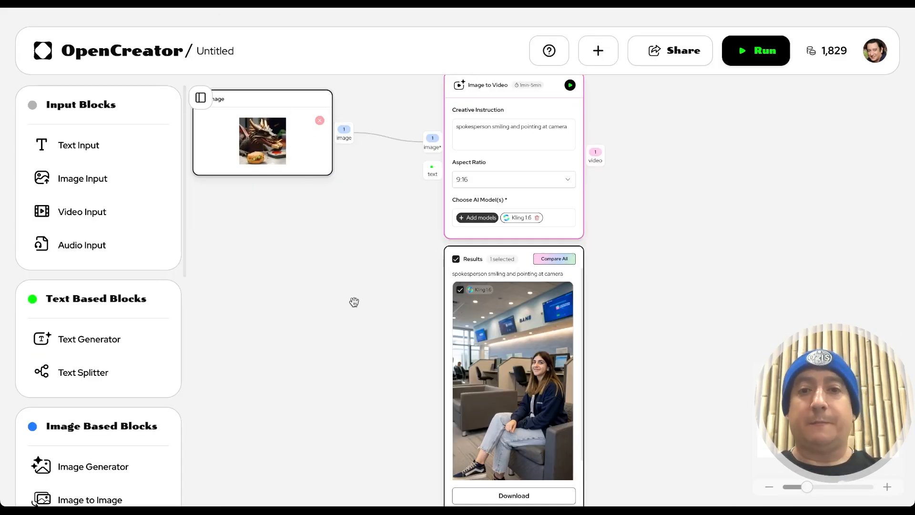
scroll(361, 266, up, 1)
scroll(361, 266, left, 1)
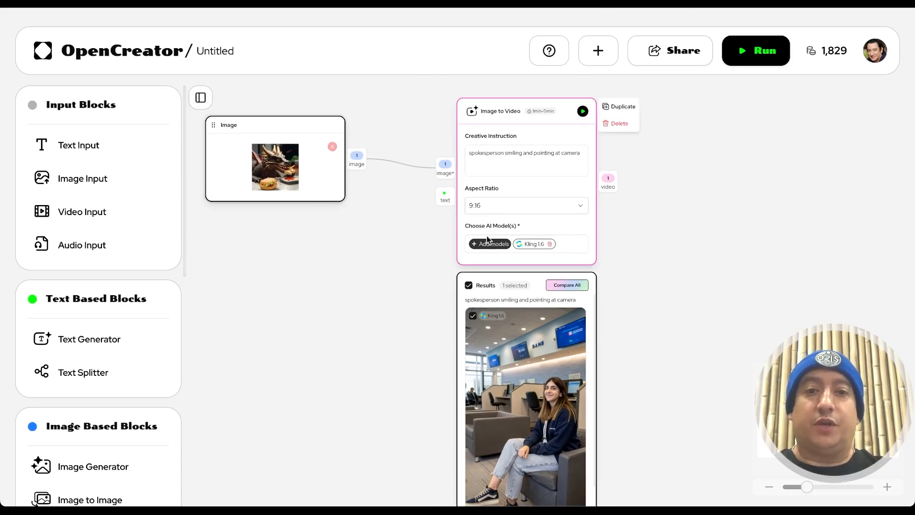
scroll(414, 291, down, 2)
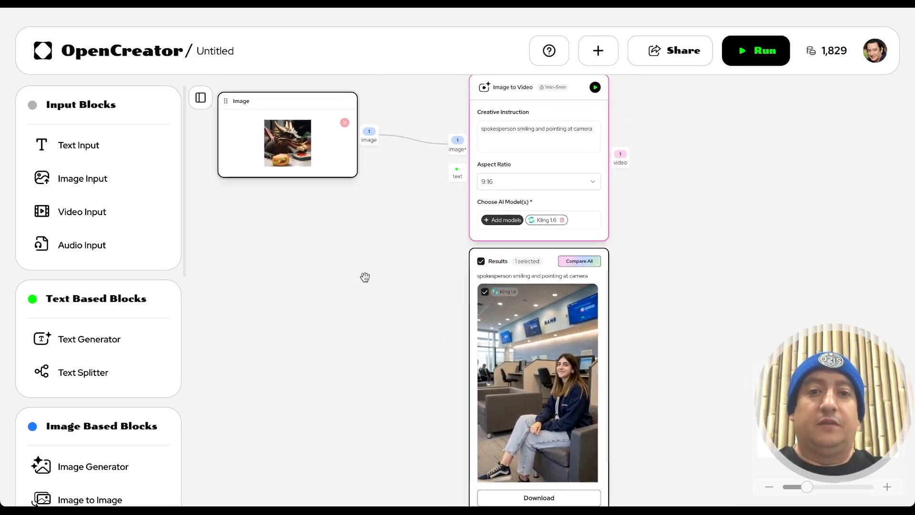
scroll(365, 277, up, 1)
scroll(365, 277, down, 2)
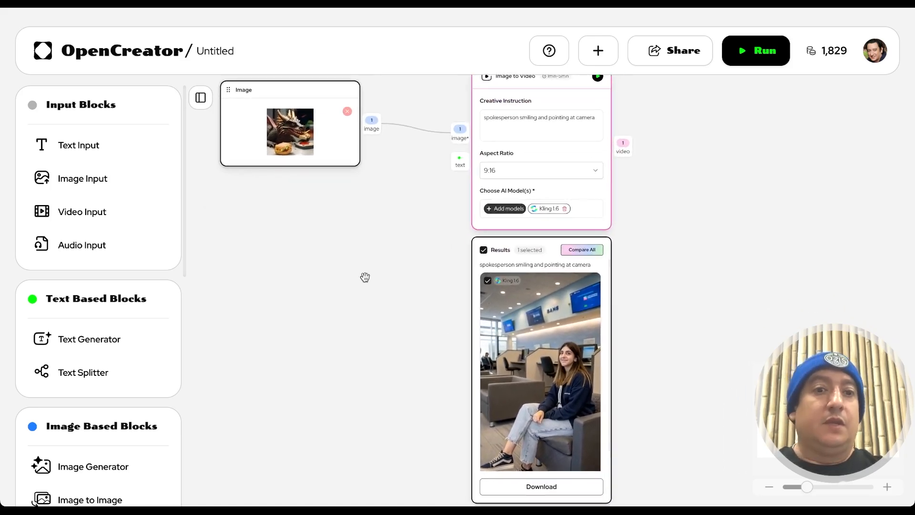
Browse the available text, image, video and audio blocks in the block library.
key(ctrl+minus)
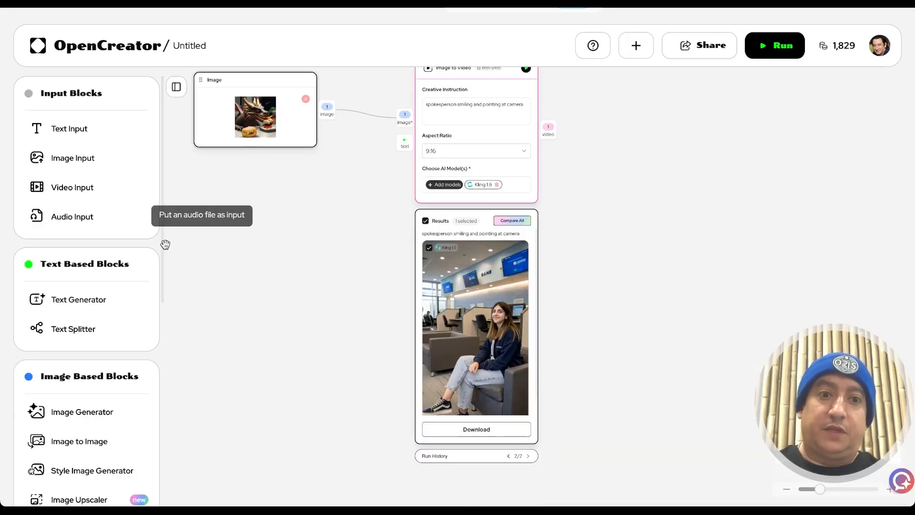
scroll(108, 306, down, 3)
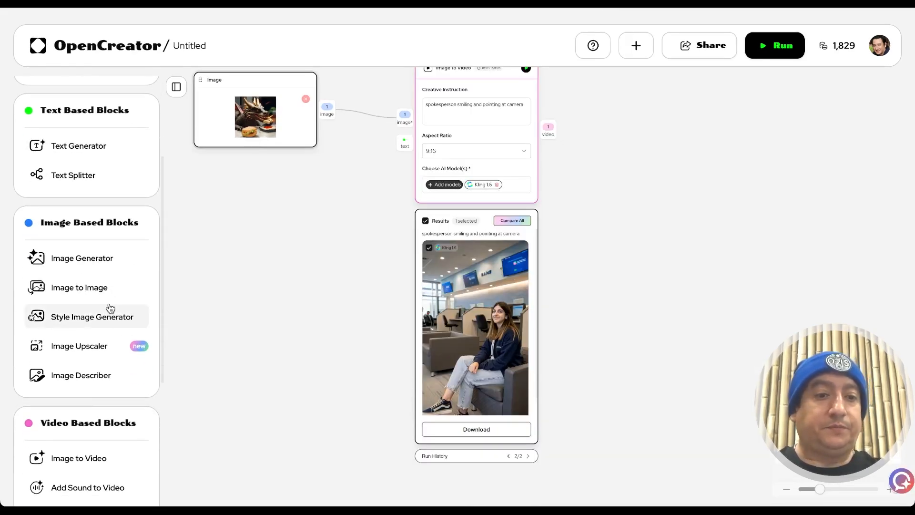
scroll(110, 309, down, 3)
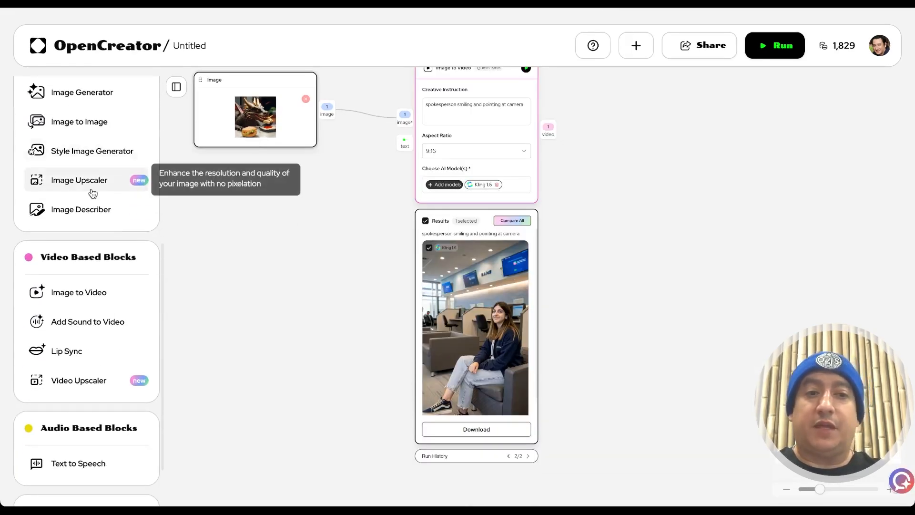
scroll(123, 297, down, 1)
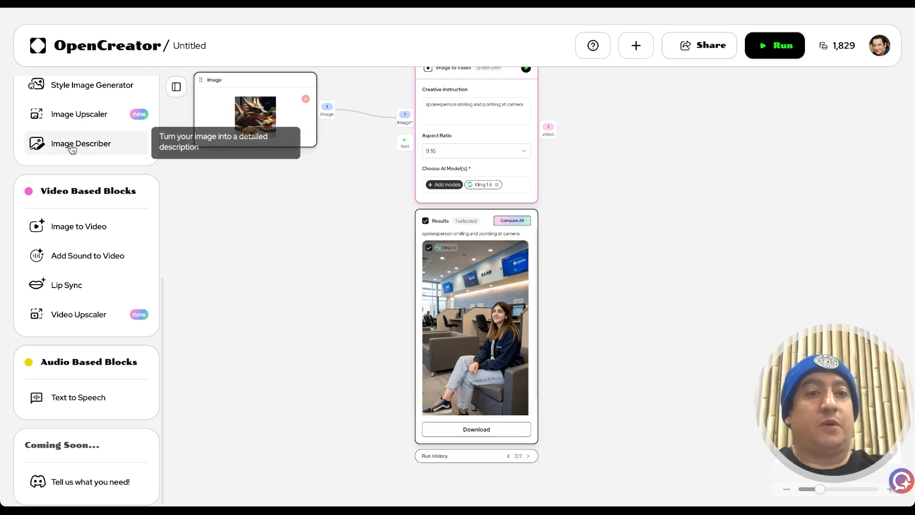
scroll(182, 304, down, 2)
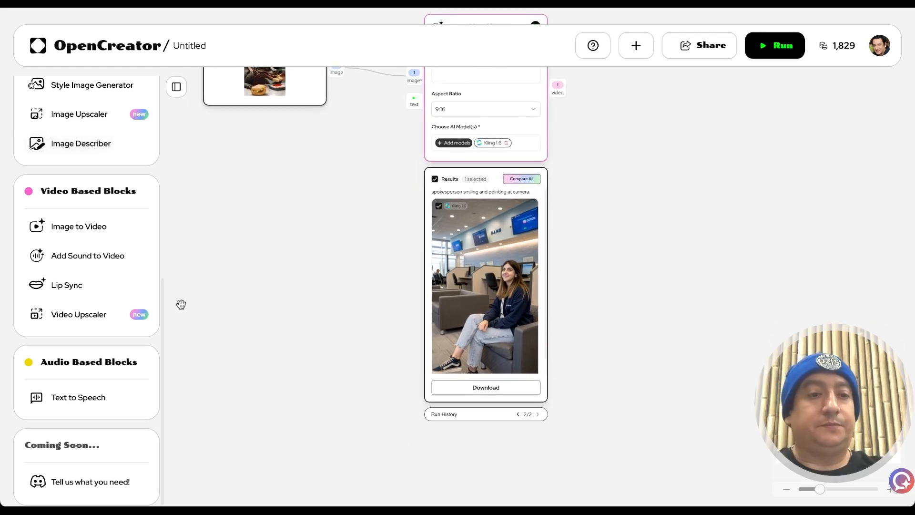
scroll(182, 305, up, 1)
scroll(97, 291, up, 5)
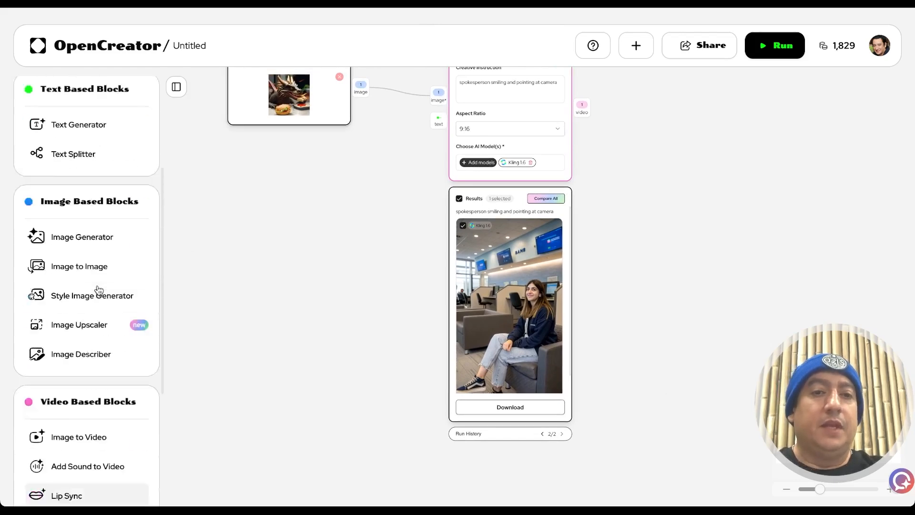
scroll(98, 291, up, 3)
scroll(637, 235, up, 4)
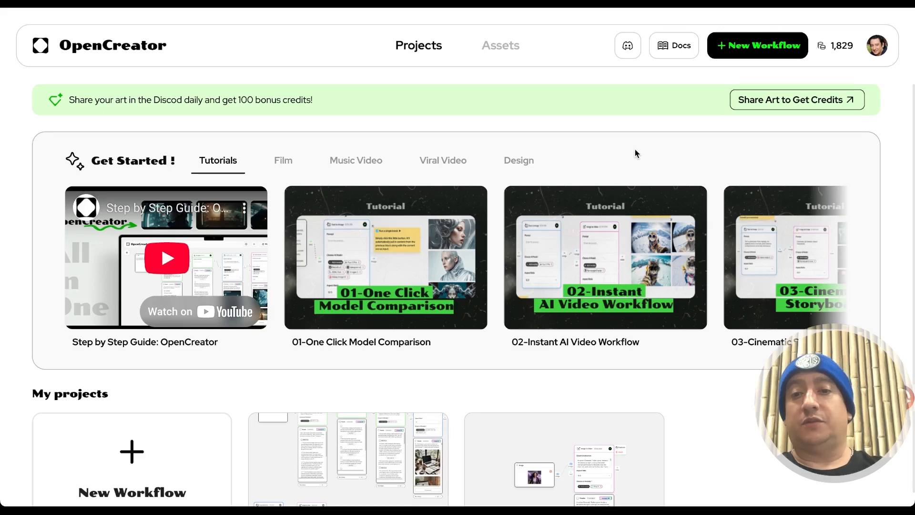
Look over the Get Started tutorials and the saved workflows on the Projects page.
scroll(635, 150, down, 2)
scroll(668, 191, up, 1)
scroll(715, 262, down, 1)
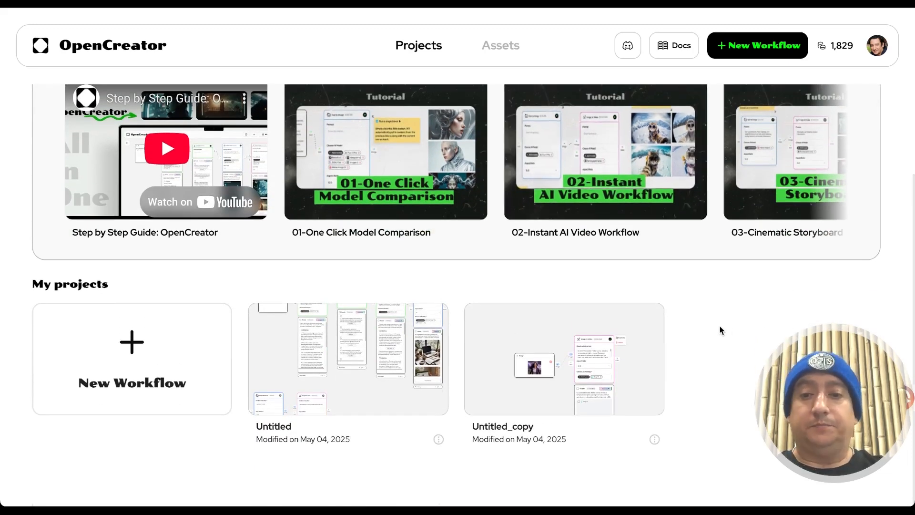
scroll(720, 327, up, 1)
scroll(720, 324, up, 1)
scroll(665, 138, up, 1)
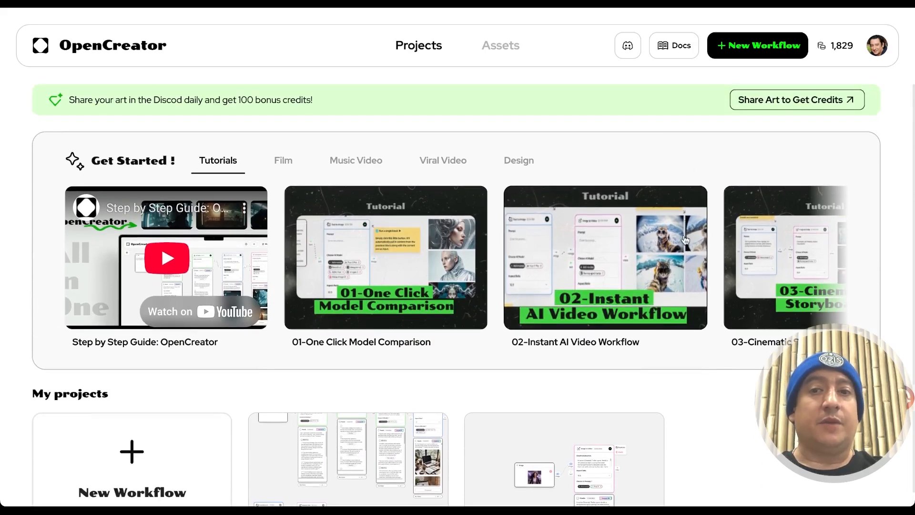